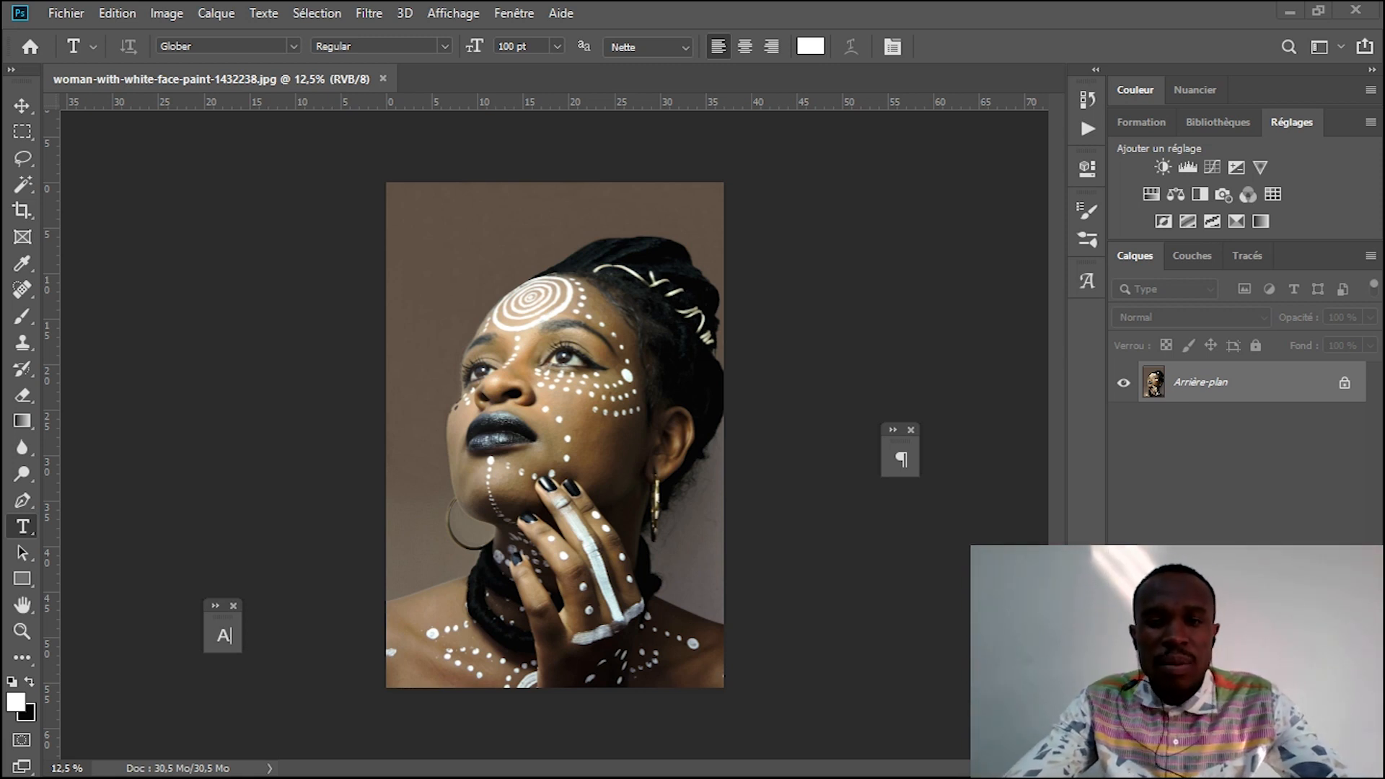
Switch to File Explorer and look over the five portrait photos in the SANS CRIPT folder
key("alt+Tab")
key("Tab")
key("Tab")
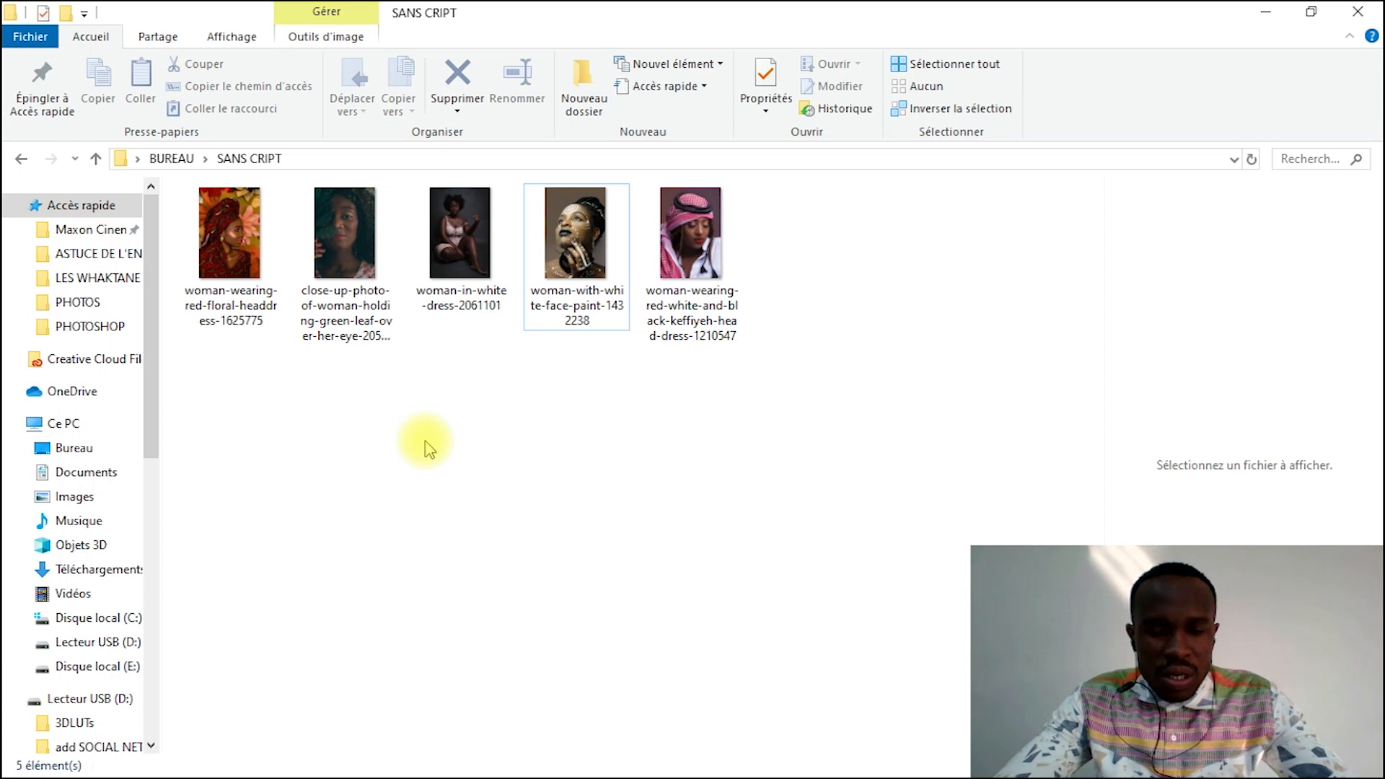
left_click_drag(809, 235, 214, 257)
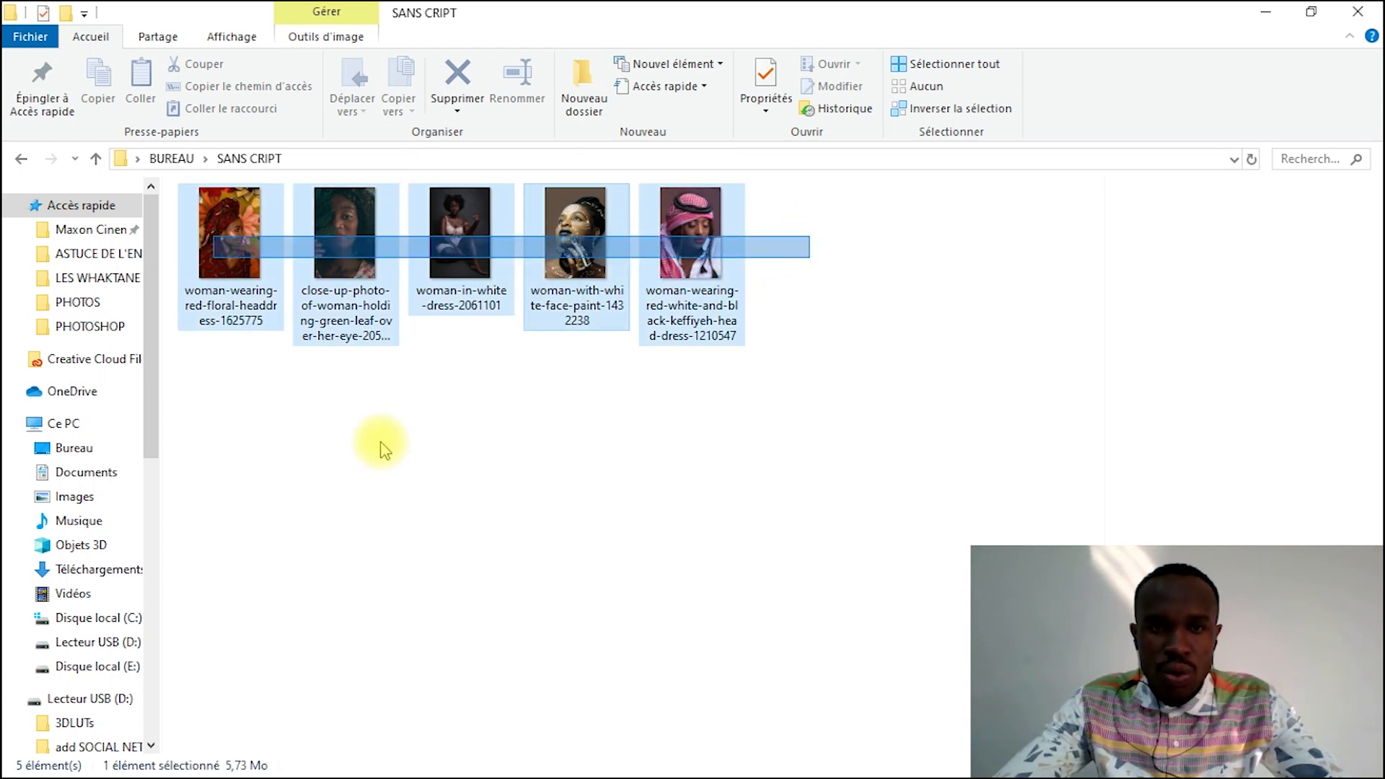
left_click(786, 345)
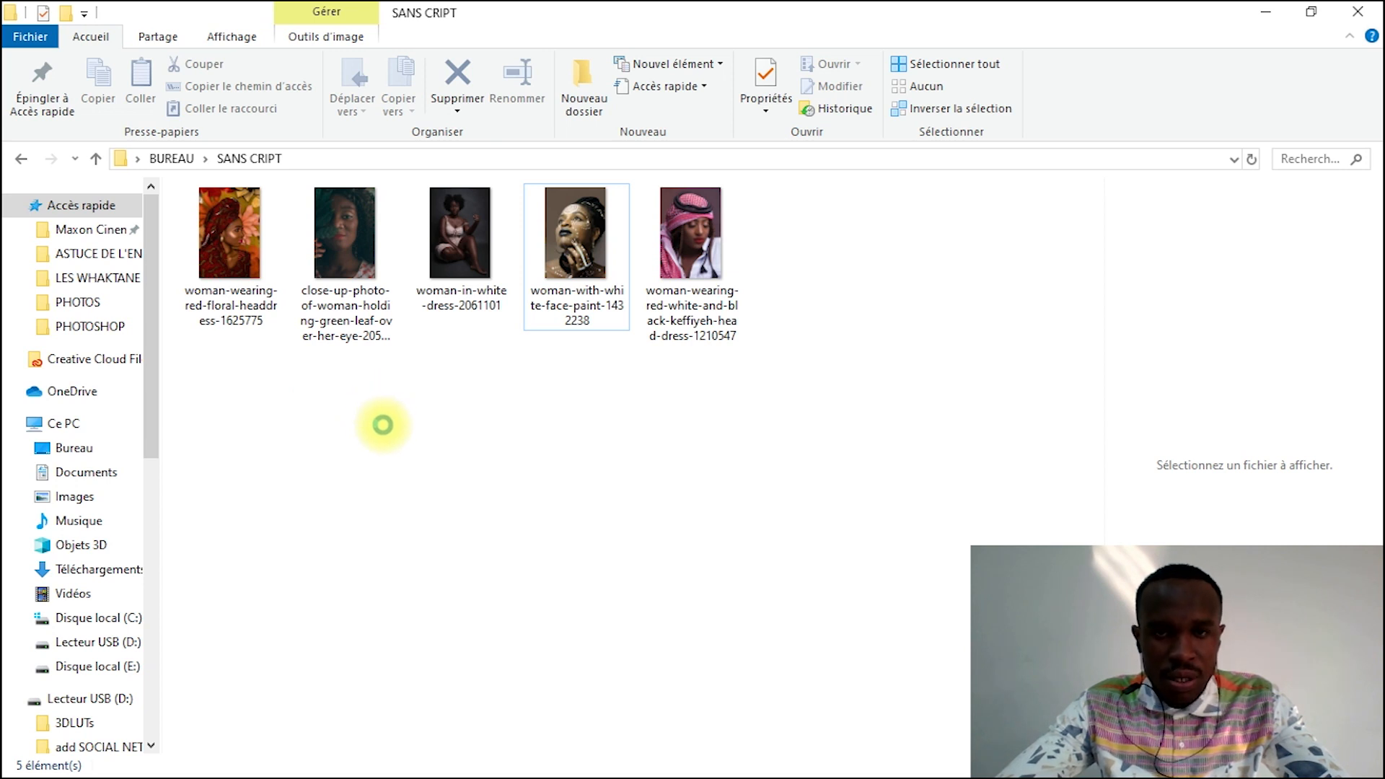
Create a folder named VERTICALES inside SANS CRIPT and move all the portrait photos into it
right_click(383, 422)
mouse_move(440, 649)
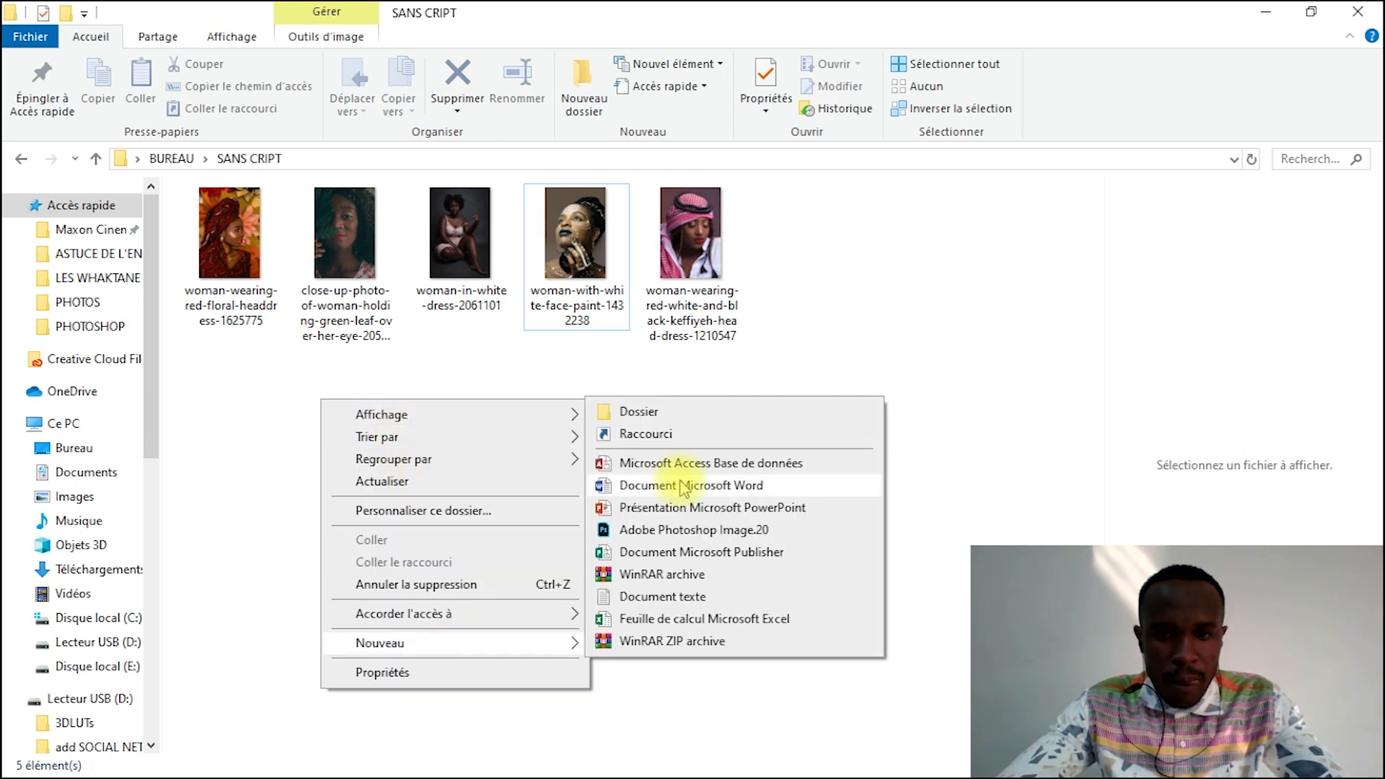
left_click(670, 409)
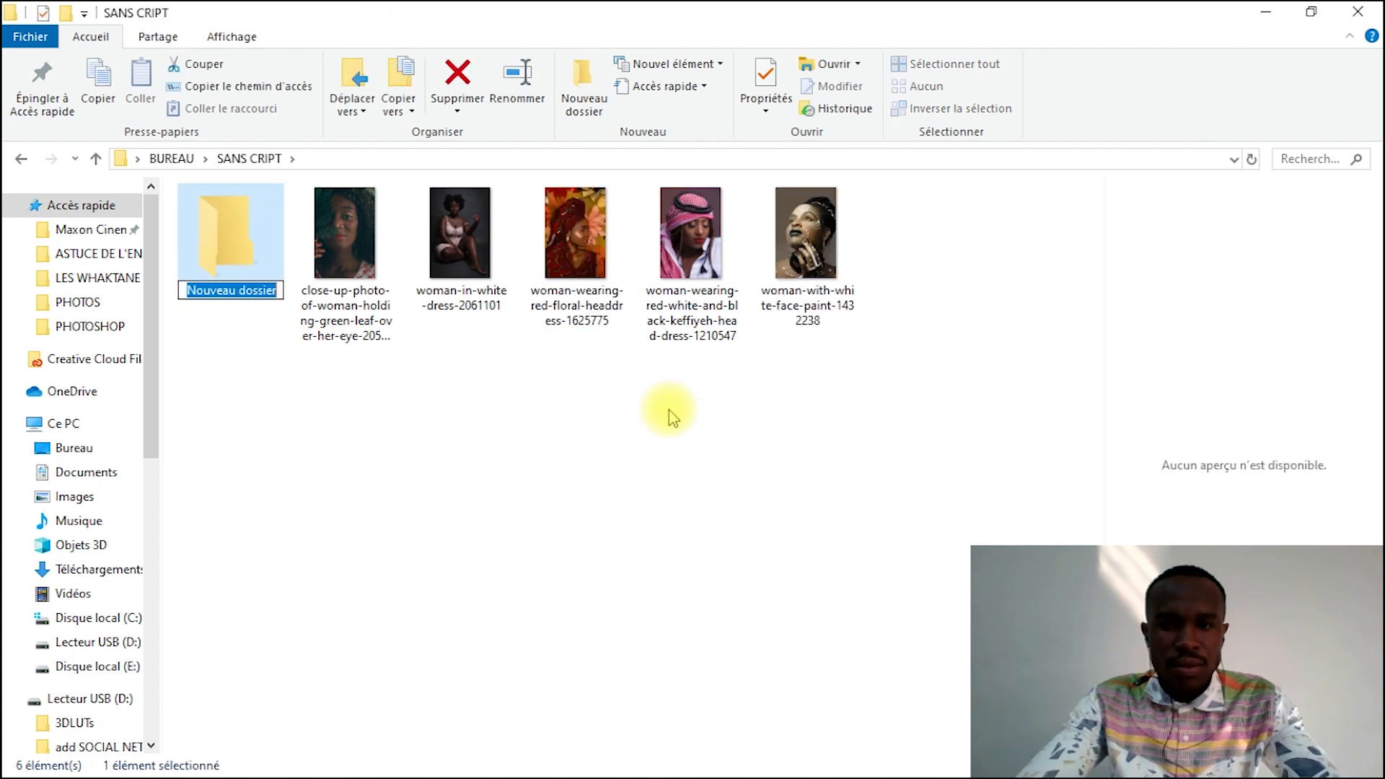
key("Caps_Lock")
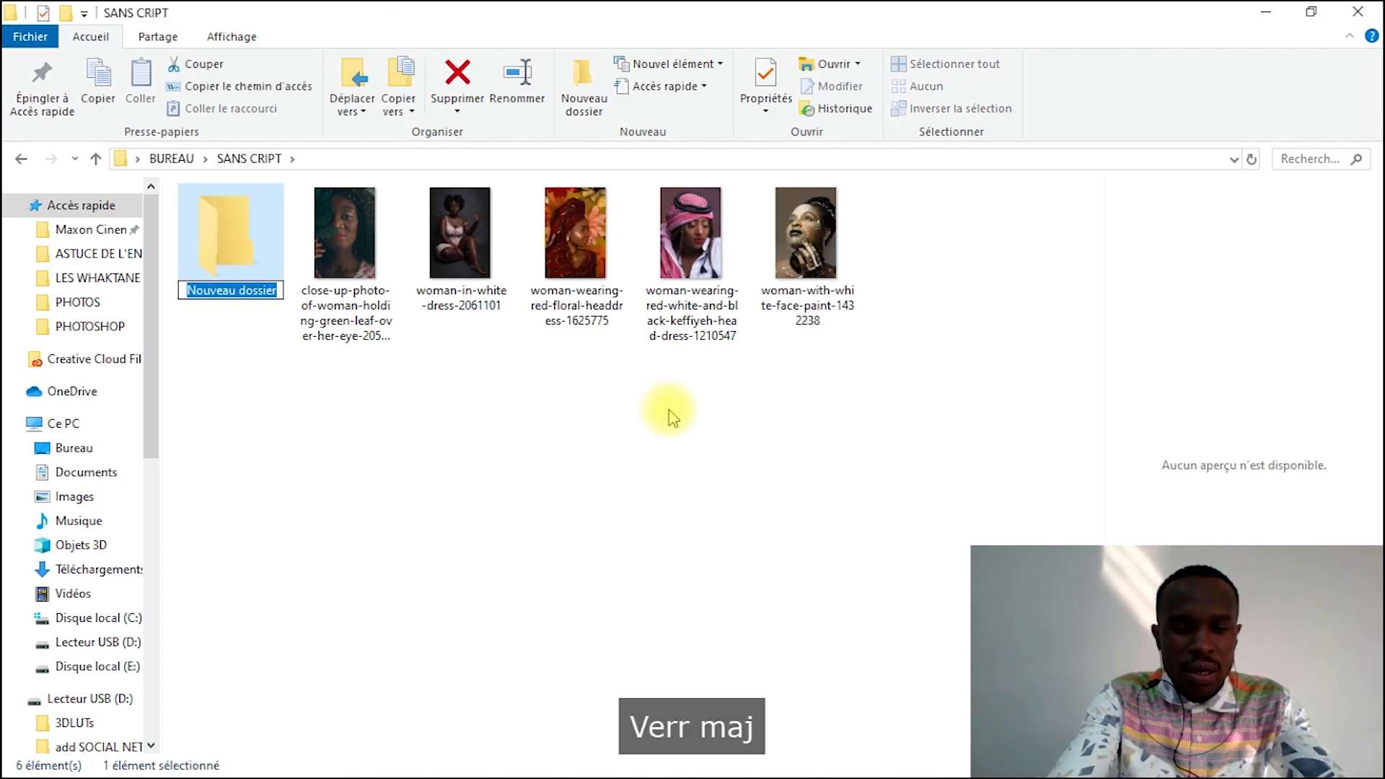
type("VERTICLA")
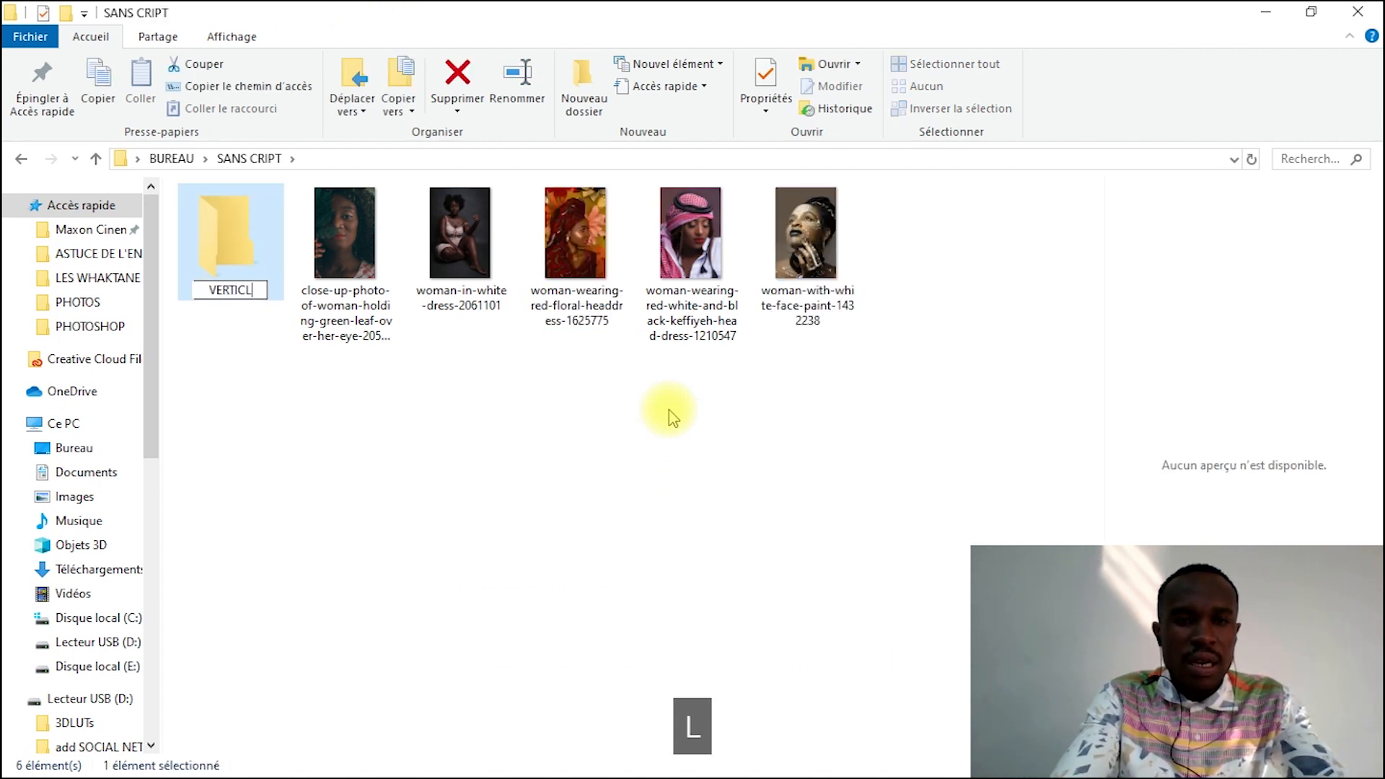
key("BackSpace")
key("BackSpace")
type("A")
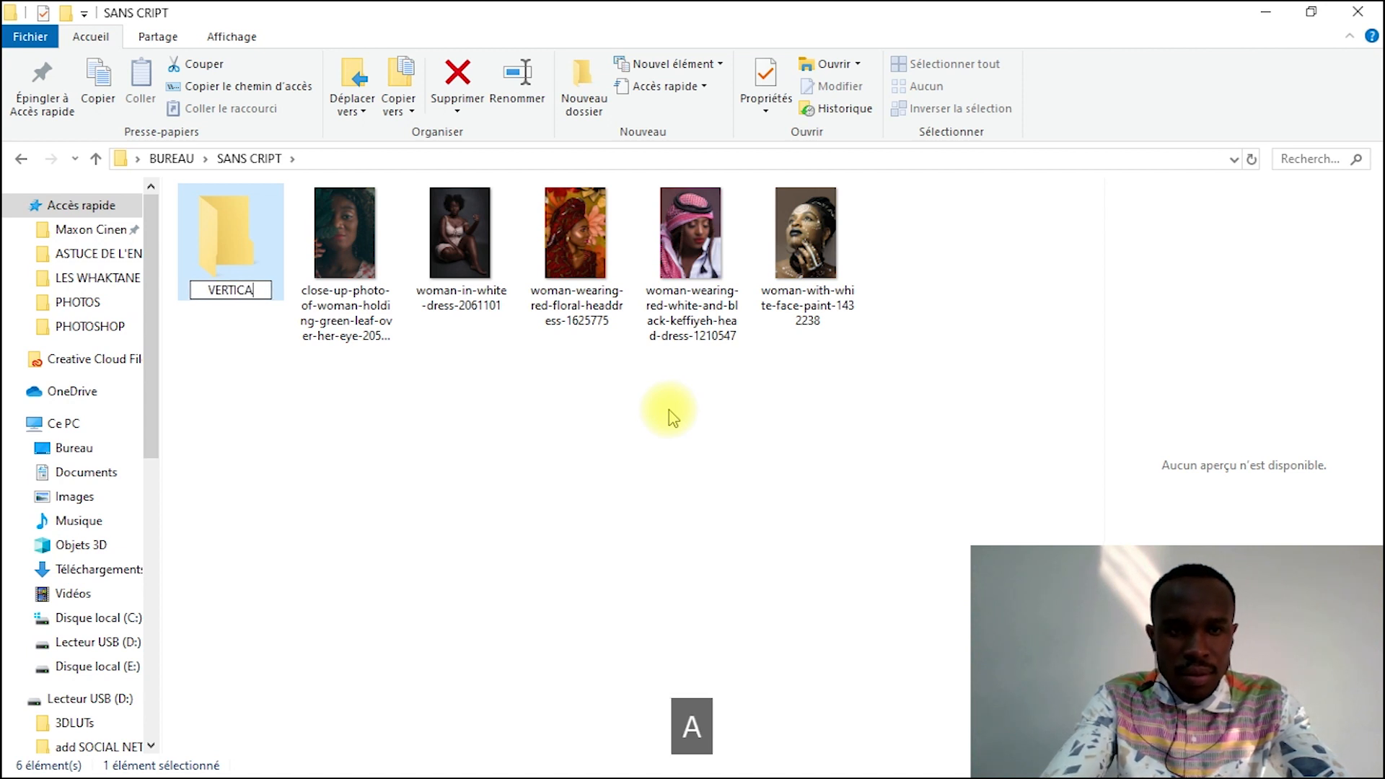
type("LES")
key("Return")
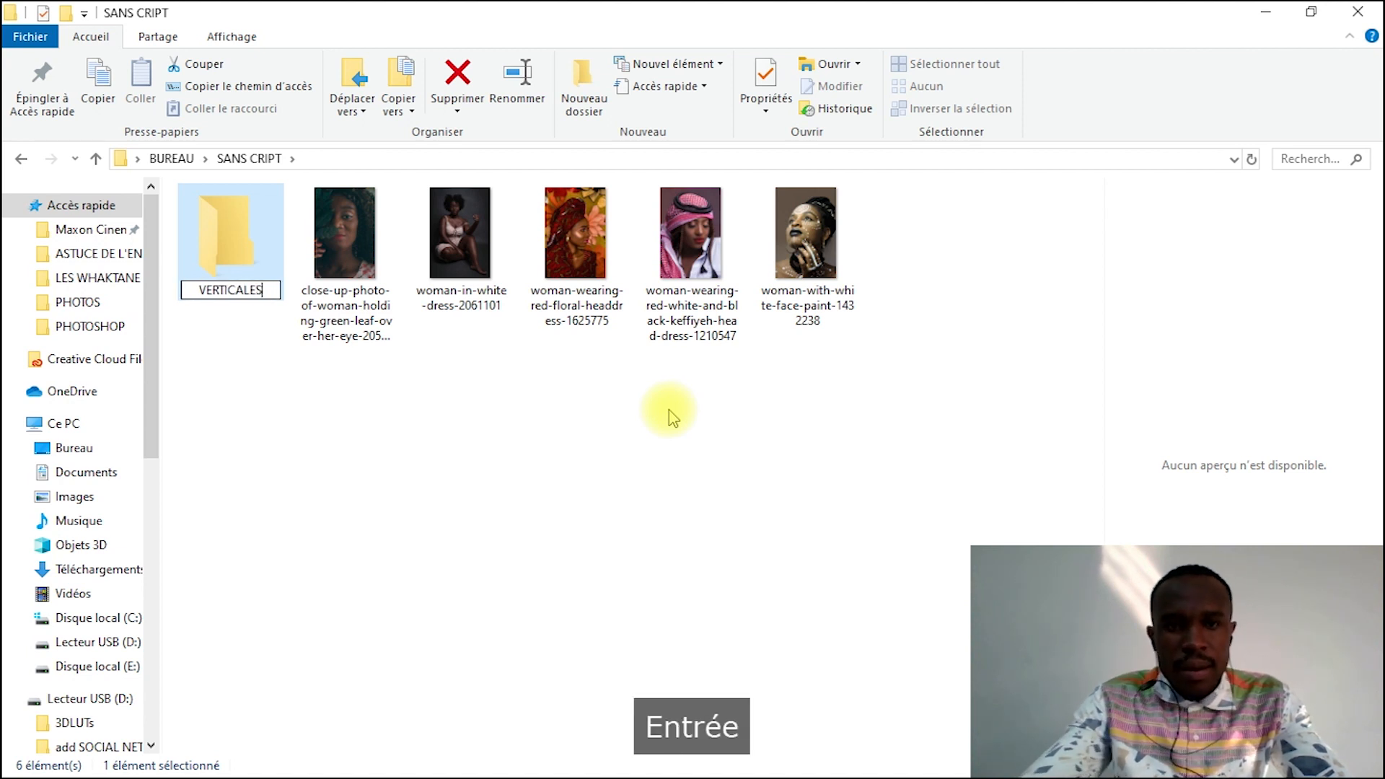
mouse_move(941, 254)
left_mouse_down()
mouse_move(628, 343)
mouse_move(371, 390)
mouse_move(349, 388)
mouse_move(339, 318)
mouse_move(253, 273)
left_mouse_up()
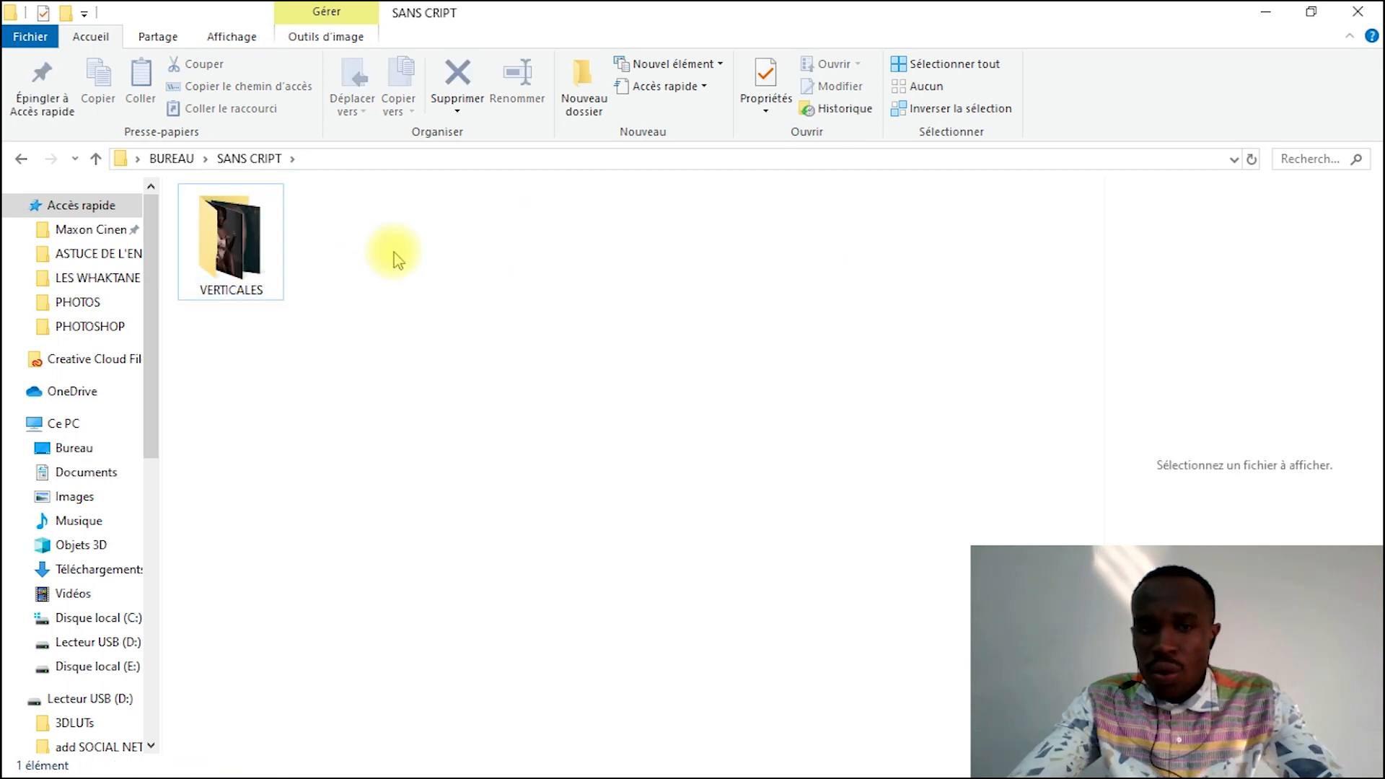
Create a second folder named HORIZONTALES beside the VERTICALES folder, leaving nothing selected
right_click(394, 253)
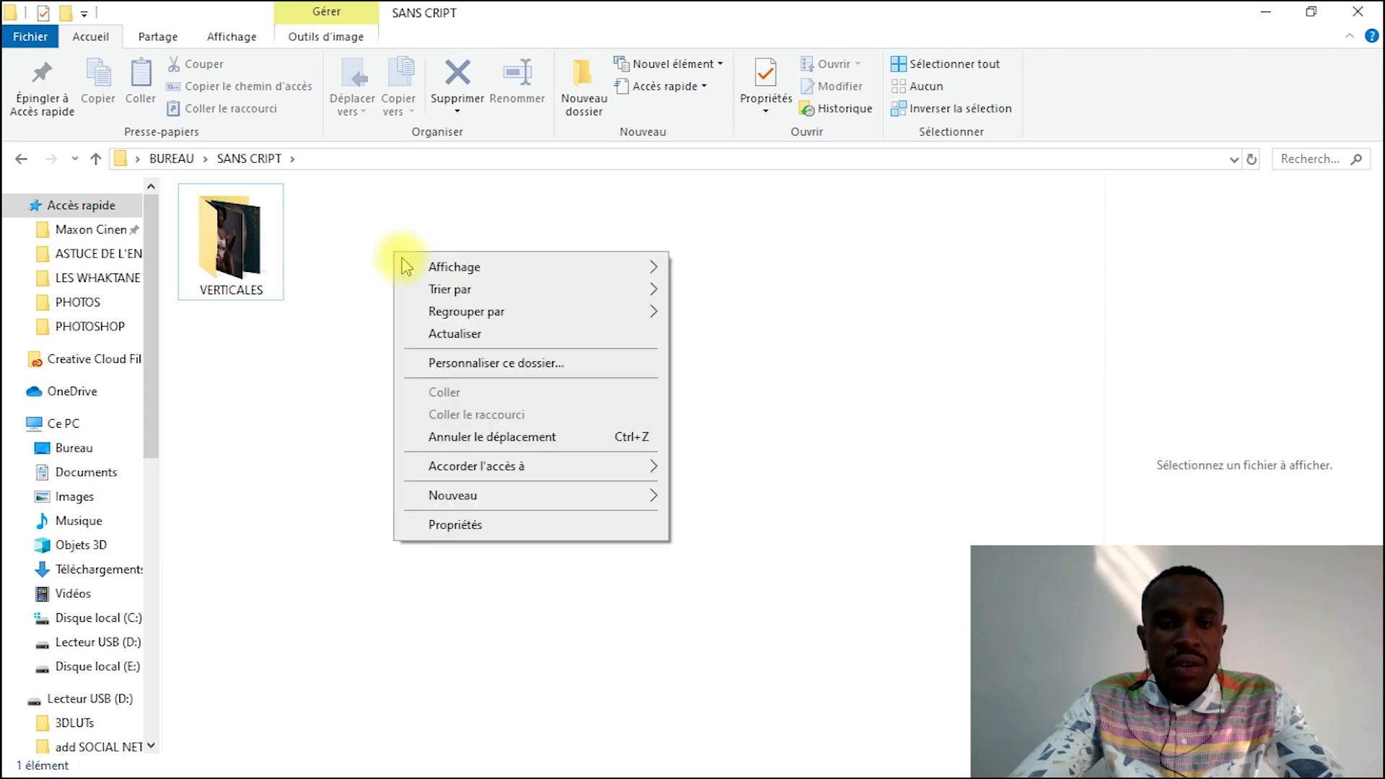
mouse_move(510, 503)
left_click(891, 502)
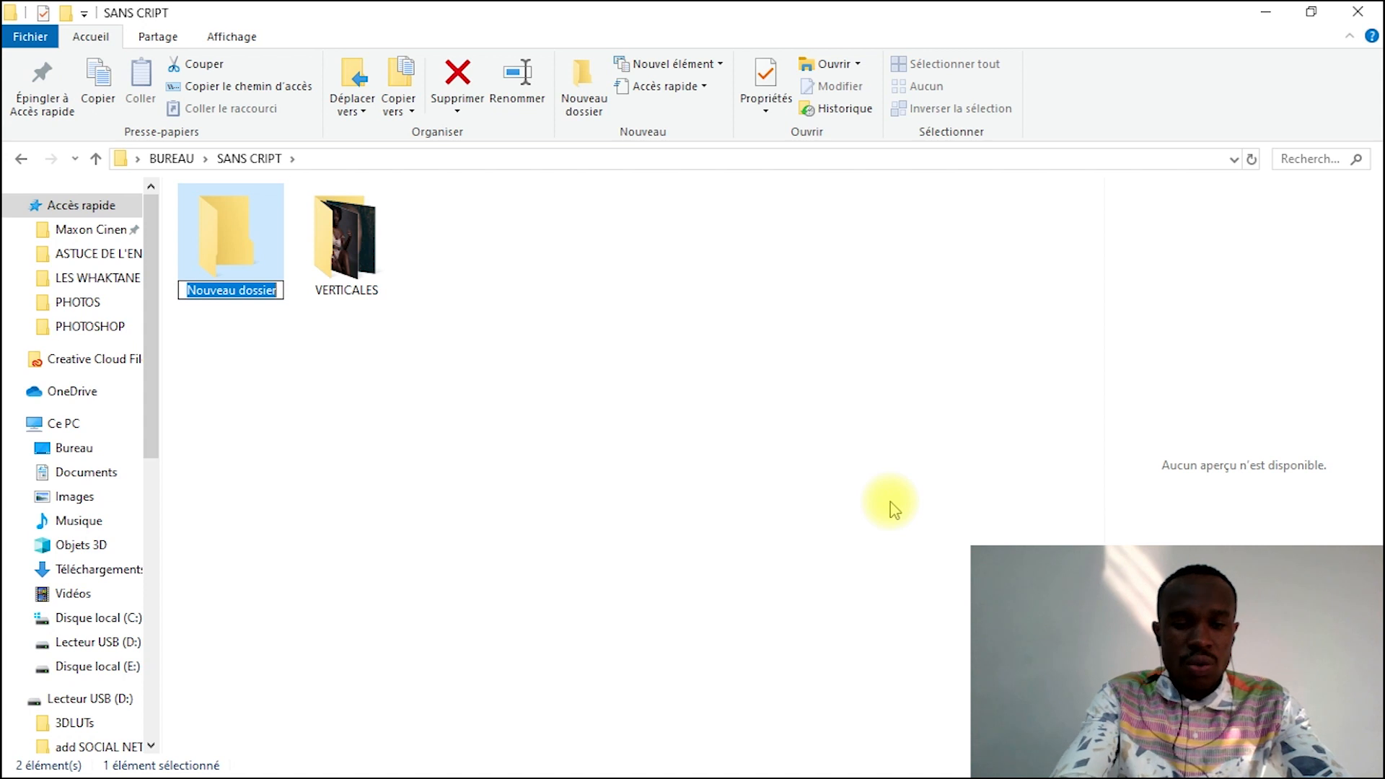
type("HOER")
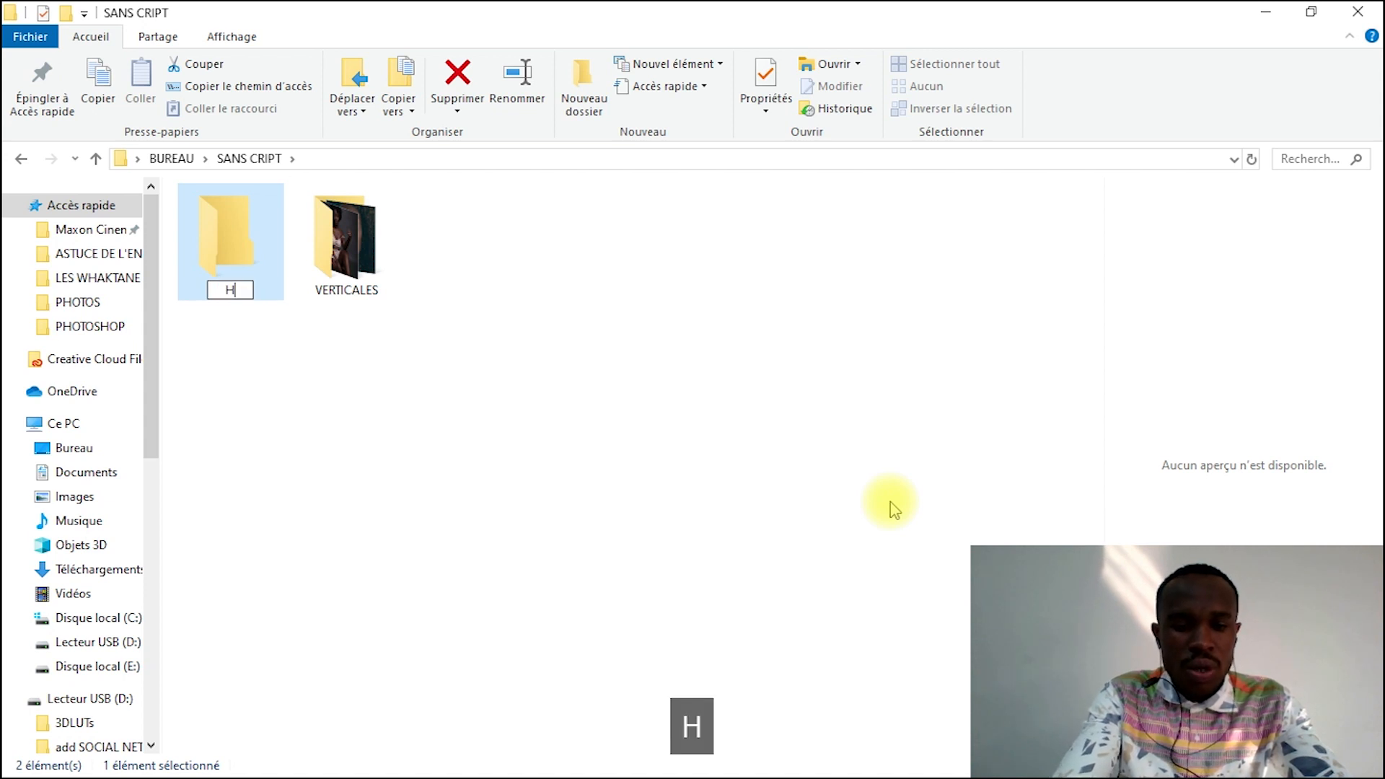
key("BackSpace")
key("BackSpace")
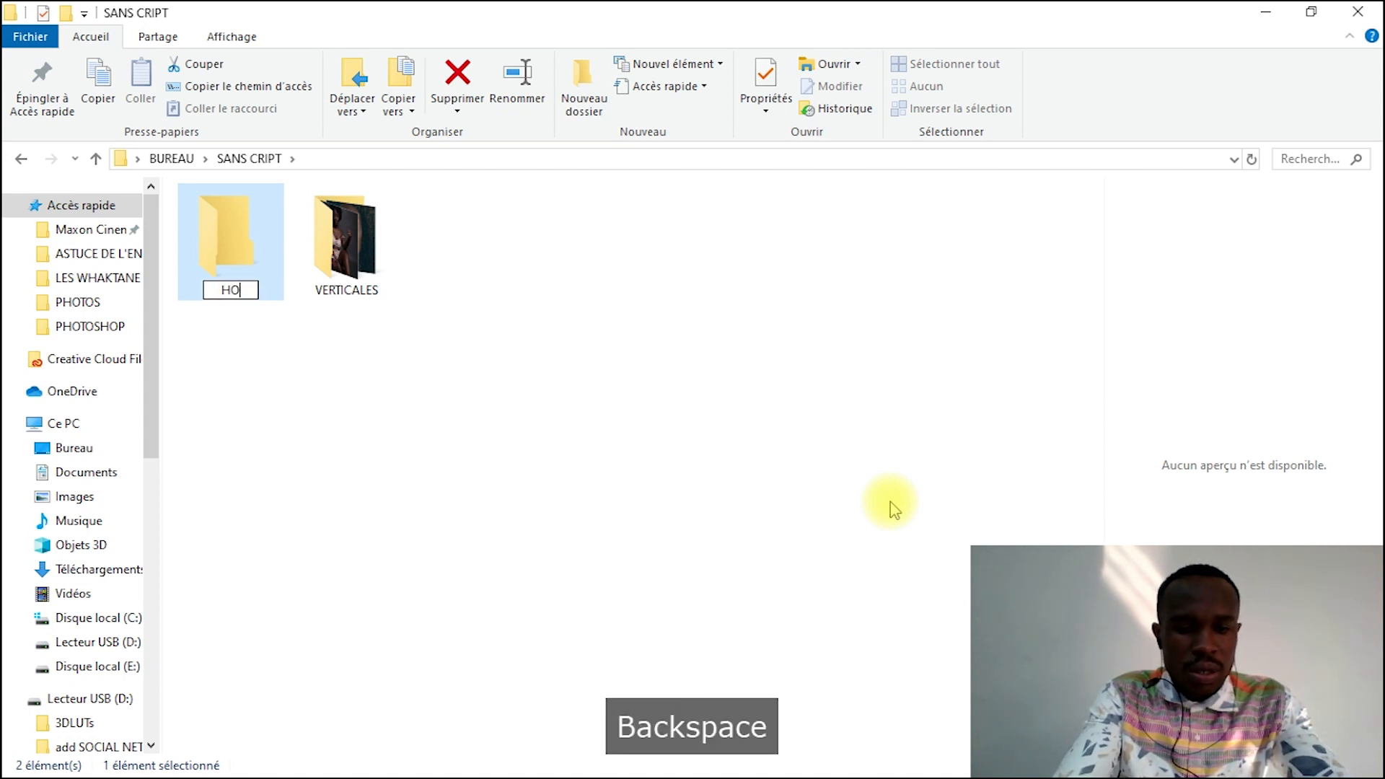
type("RIZON")
type("TALE")
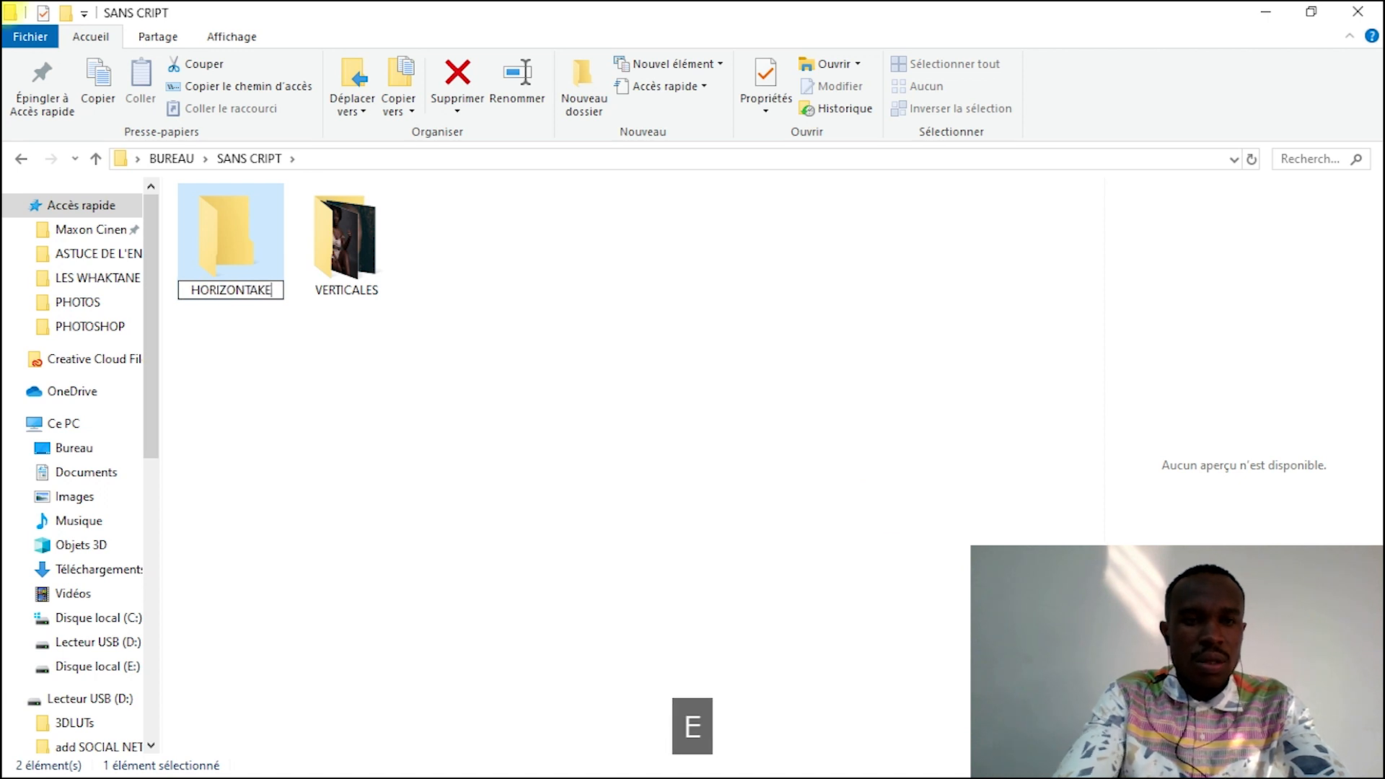
key("BackSpace")
key("BackSpace")
type("LES")
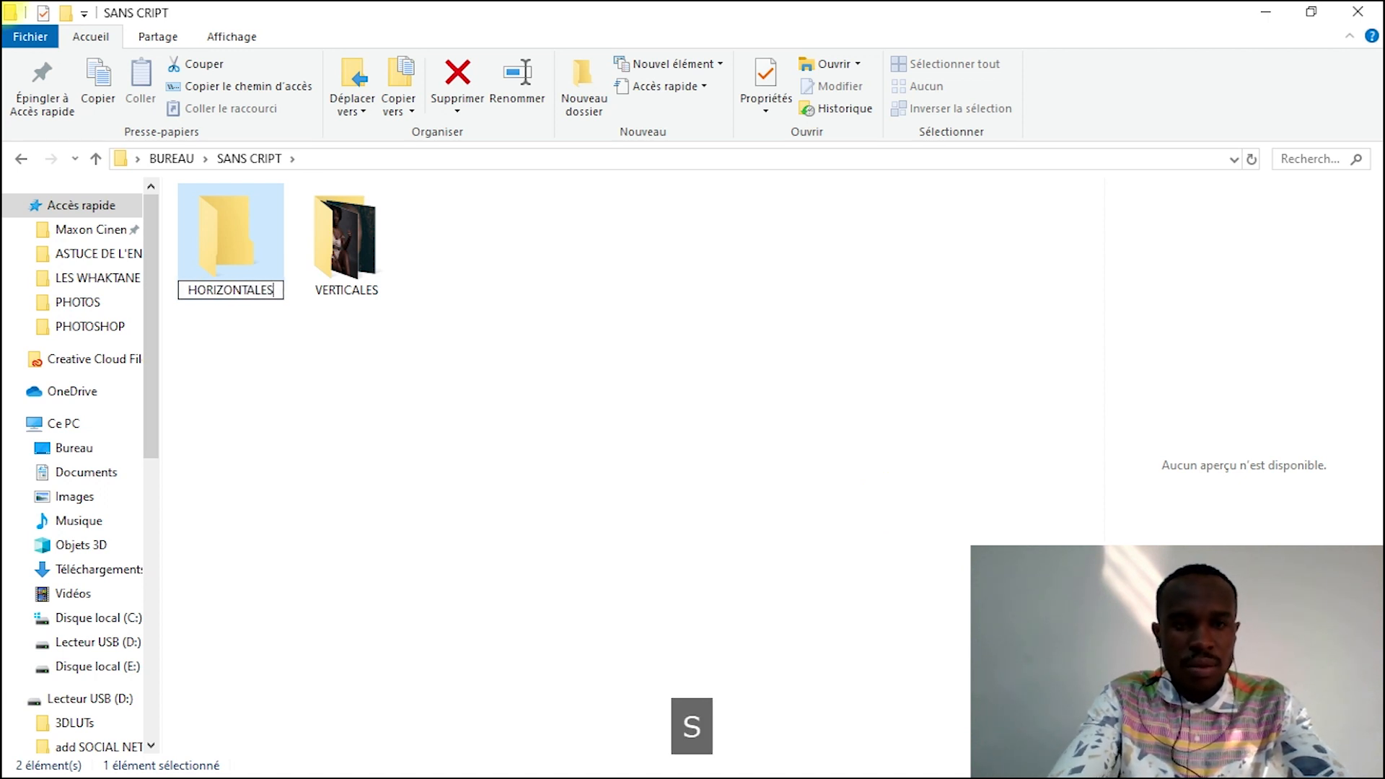
key("Return")
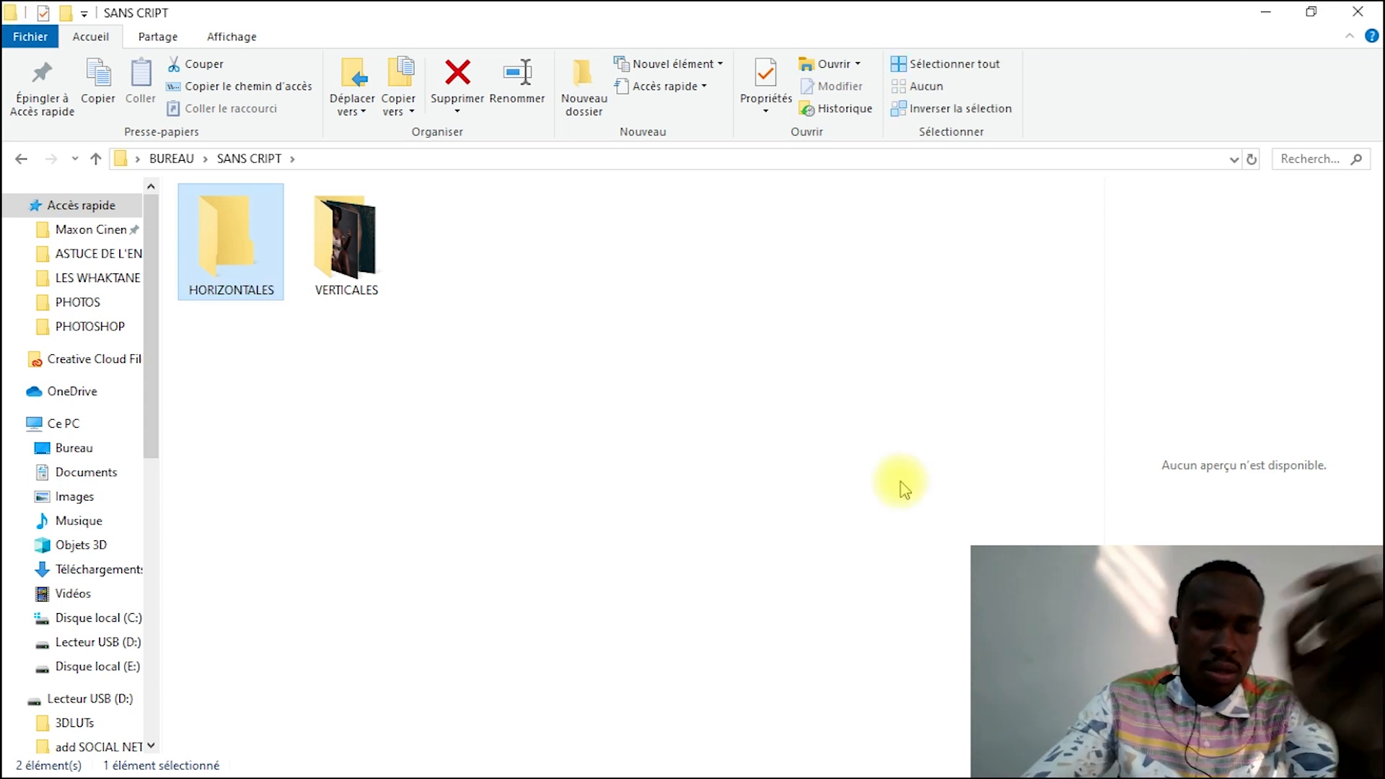
left_click(478, 323)
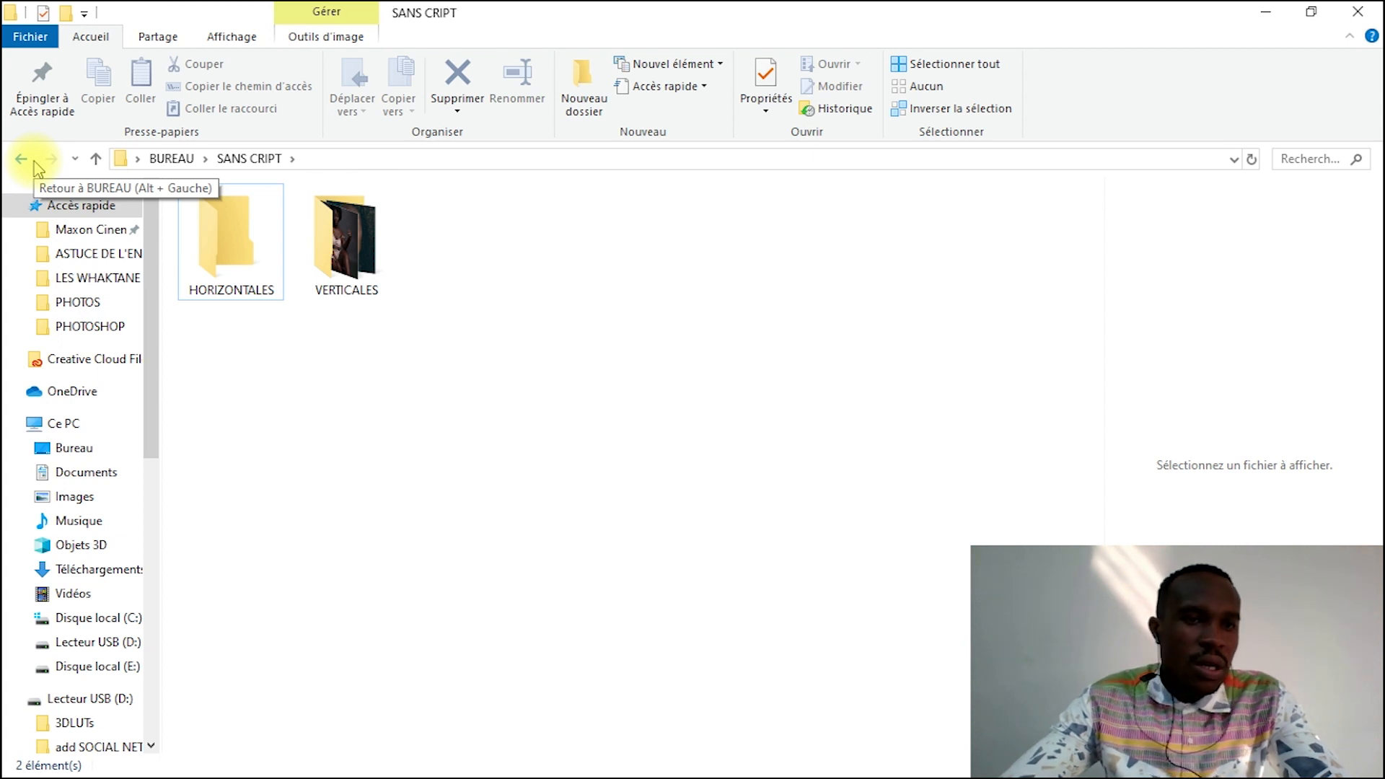
Switch back to Photoshop with the face-paint portrait and activate the Move tool
left_click(1285, 18)
key("space")
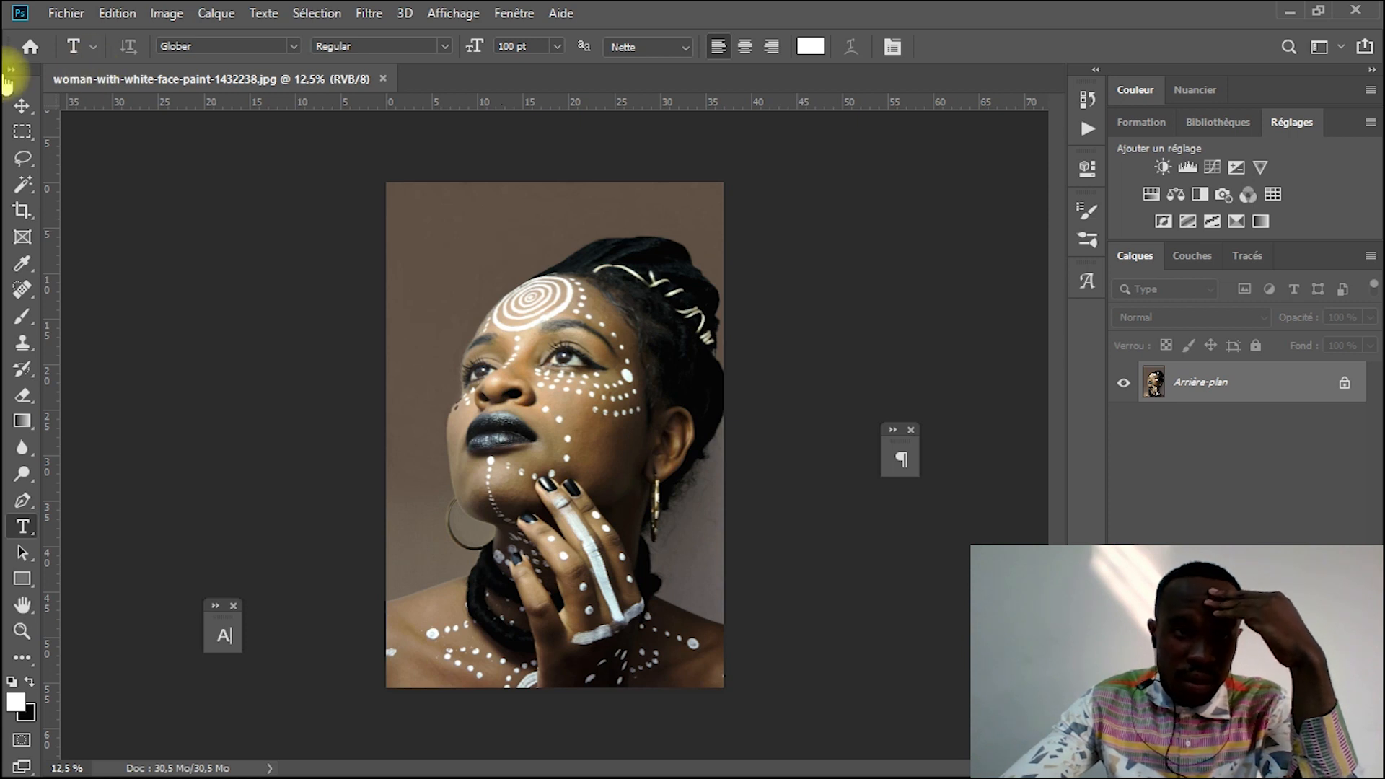
left_click(22, 107)
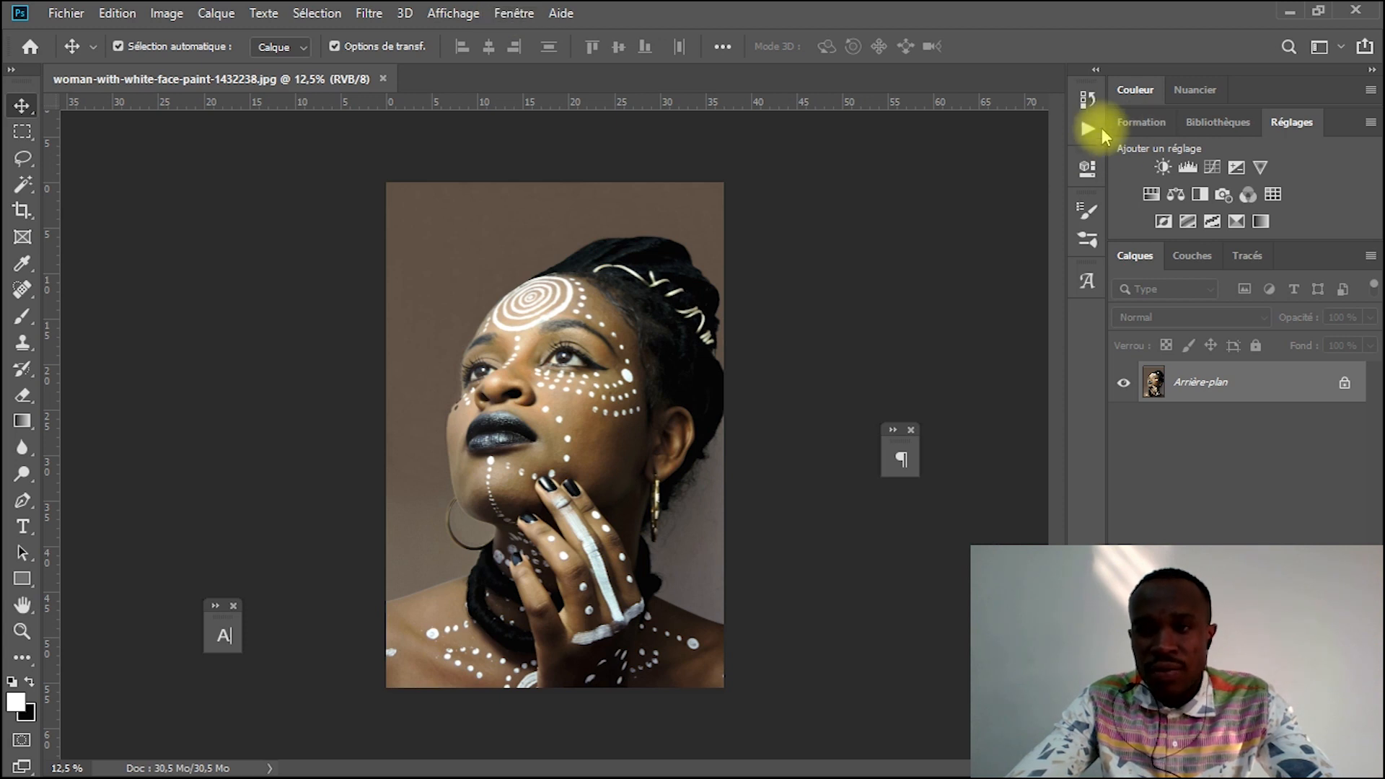
Show the Actions panel, collapse the default actions set and deselect it
left_click(519, 17)
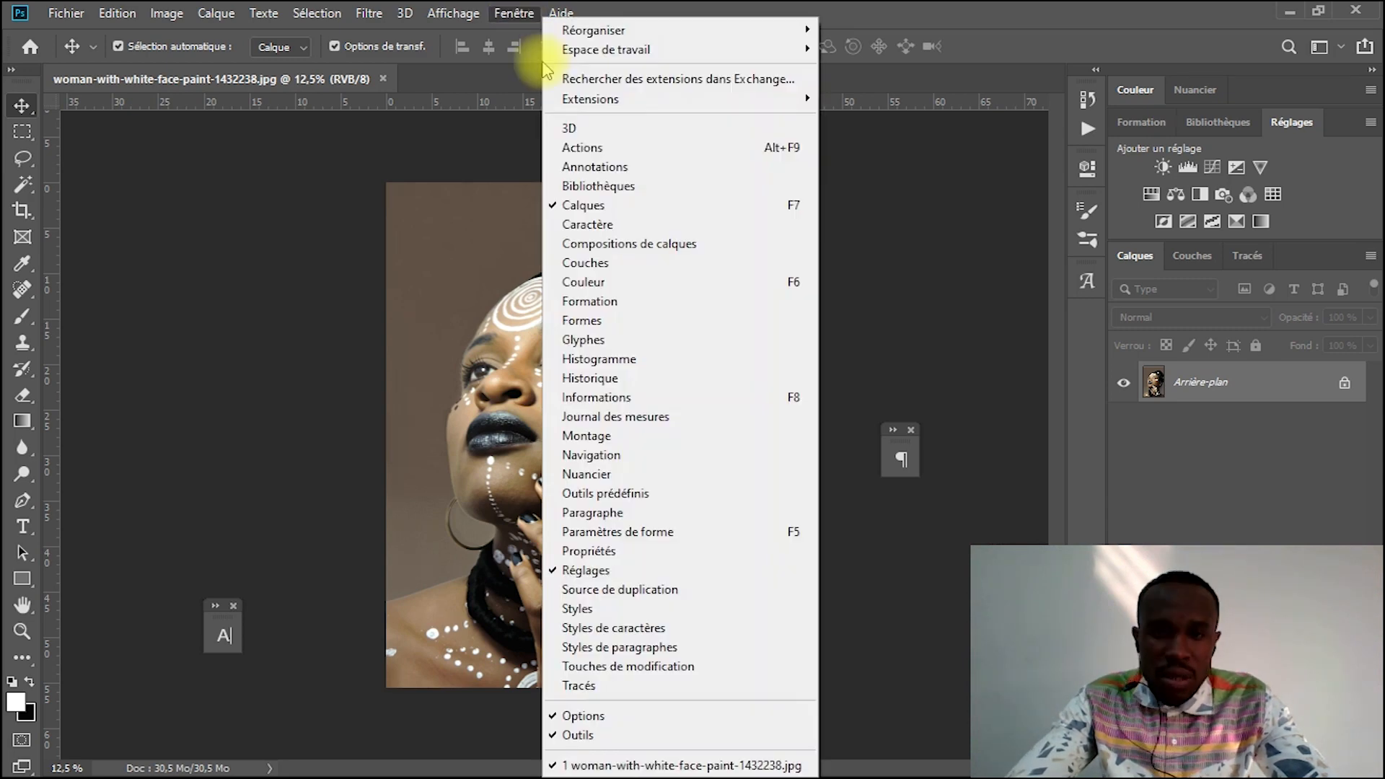
left_click(574, 150)
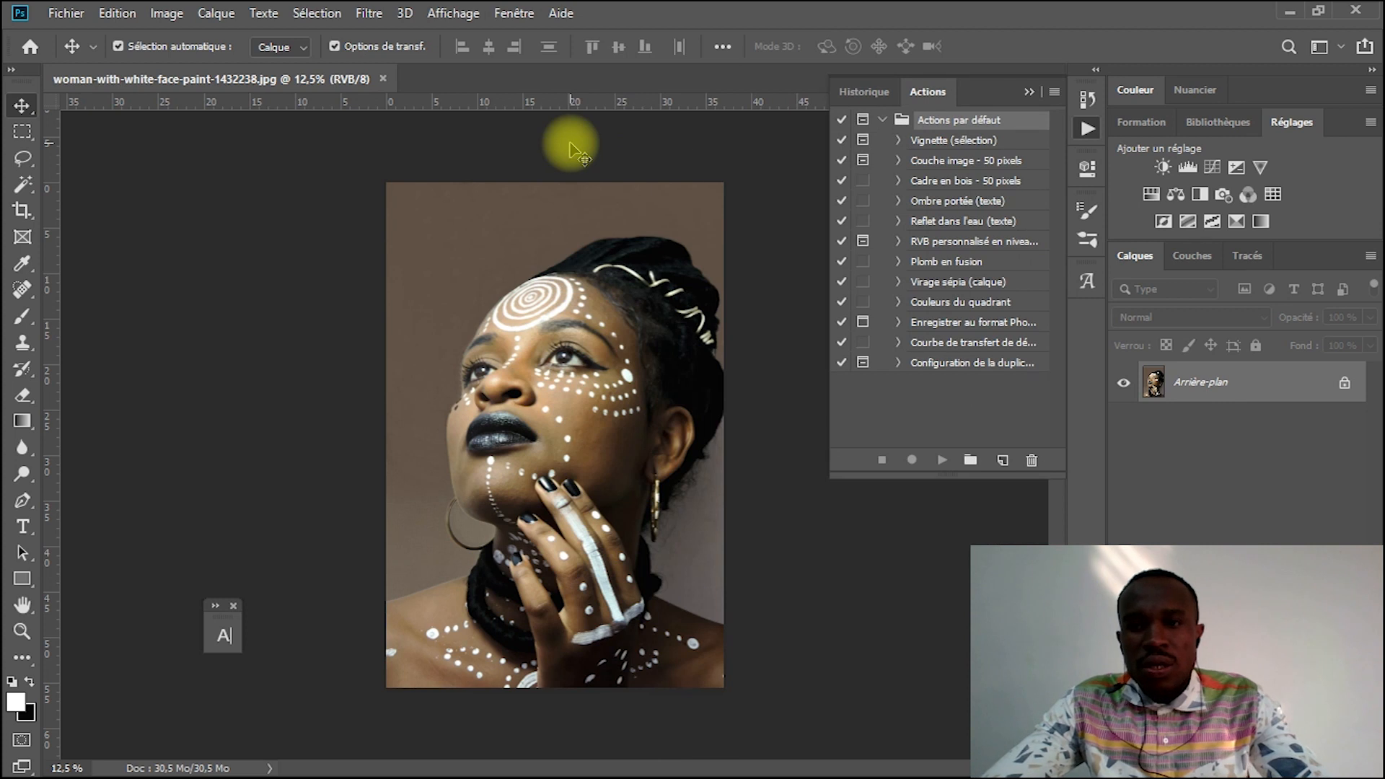
left_click(883, 121)
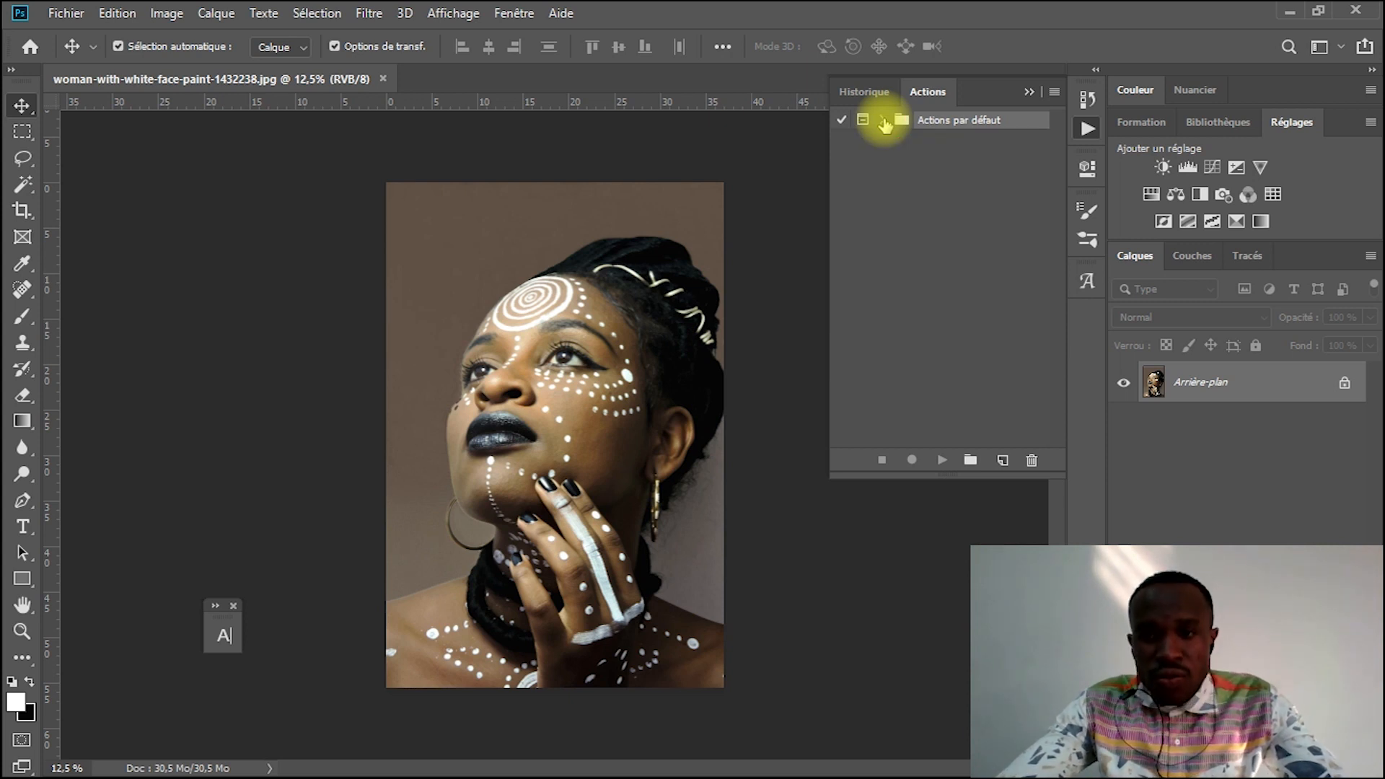
left_click(950, 257)
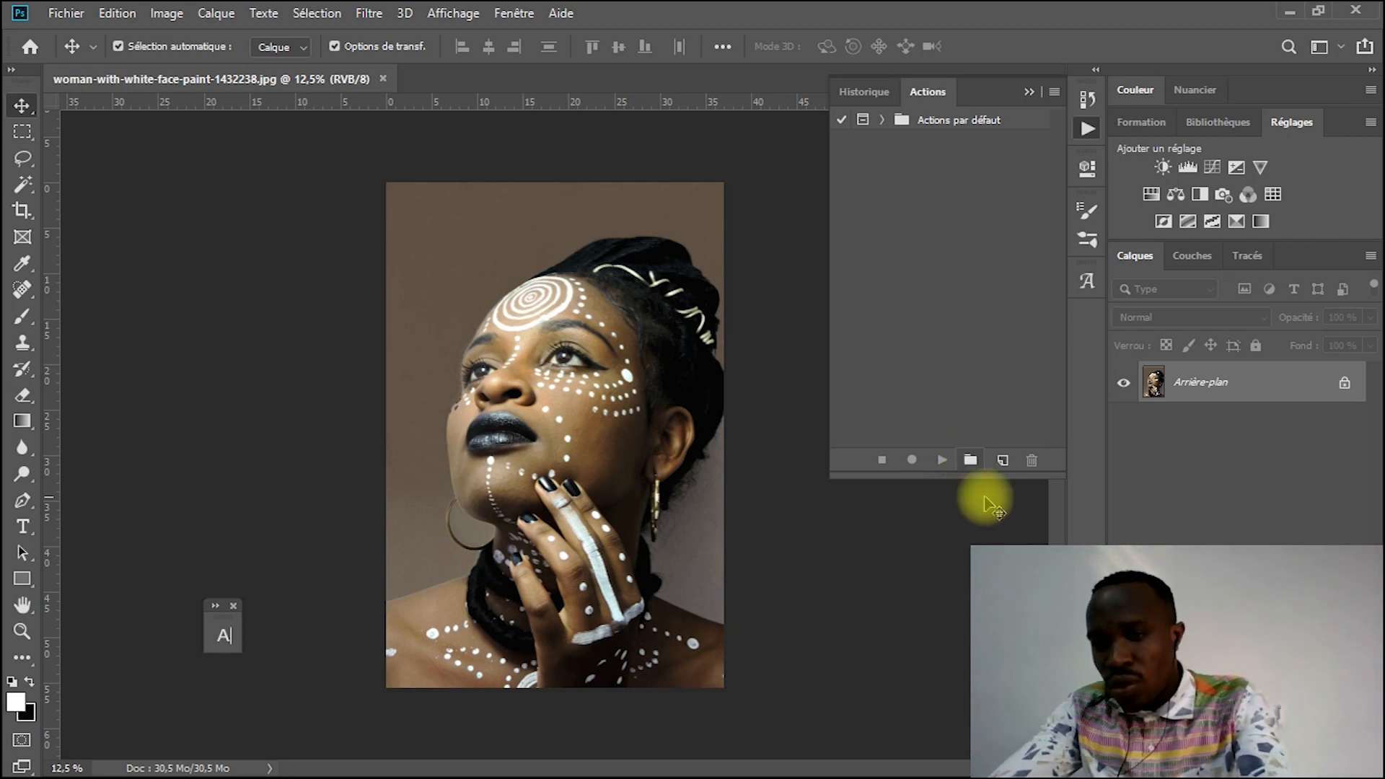
Create a new action set named TUTO 2 EN 1
left_click(971, 461)
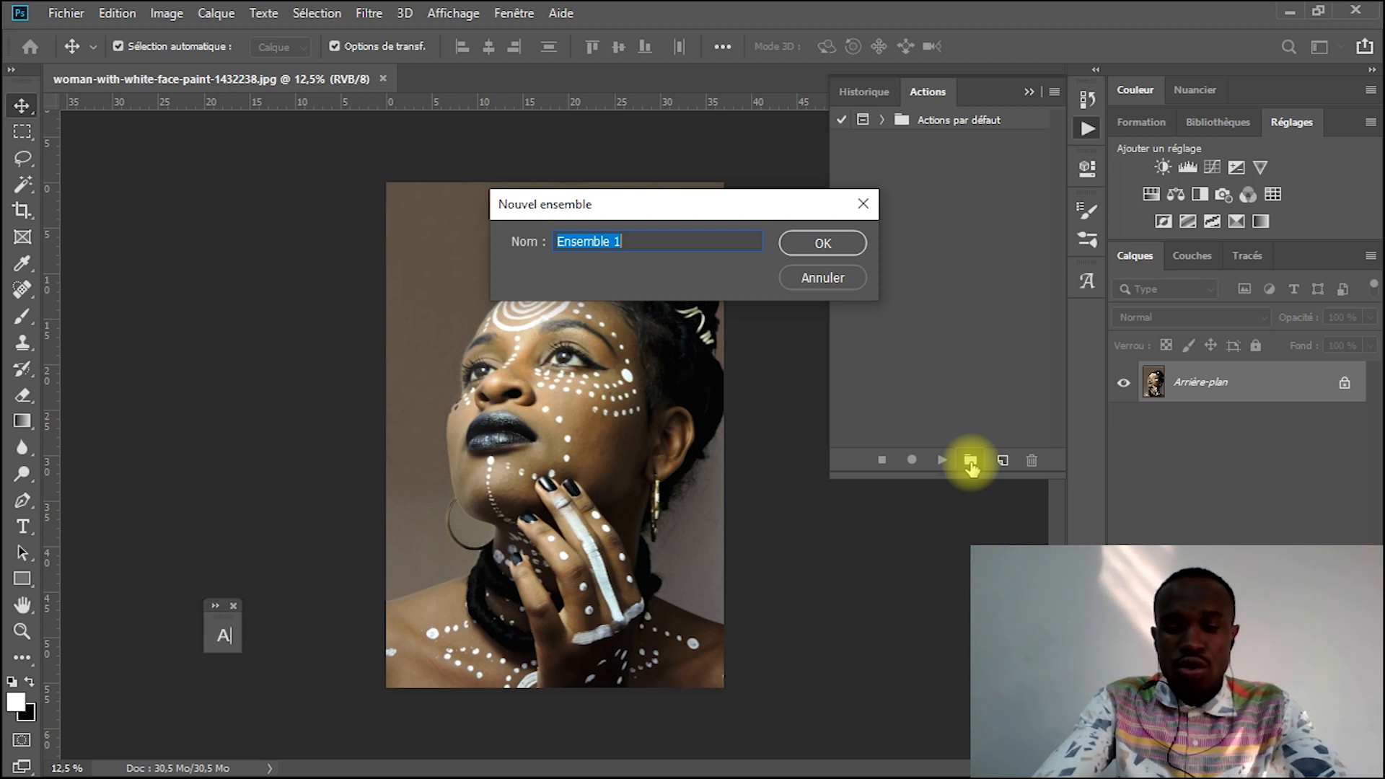
type("TUTO ")
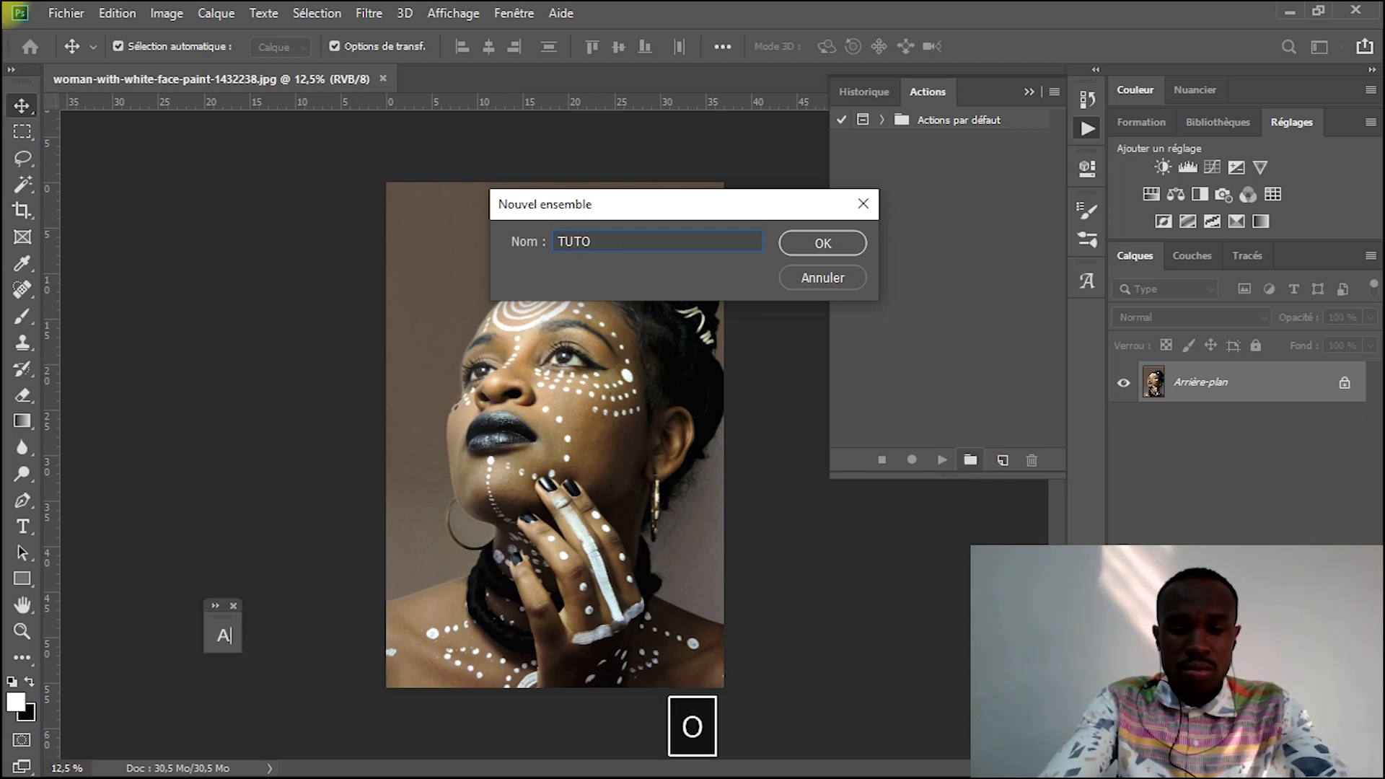
type("2")
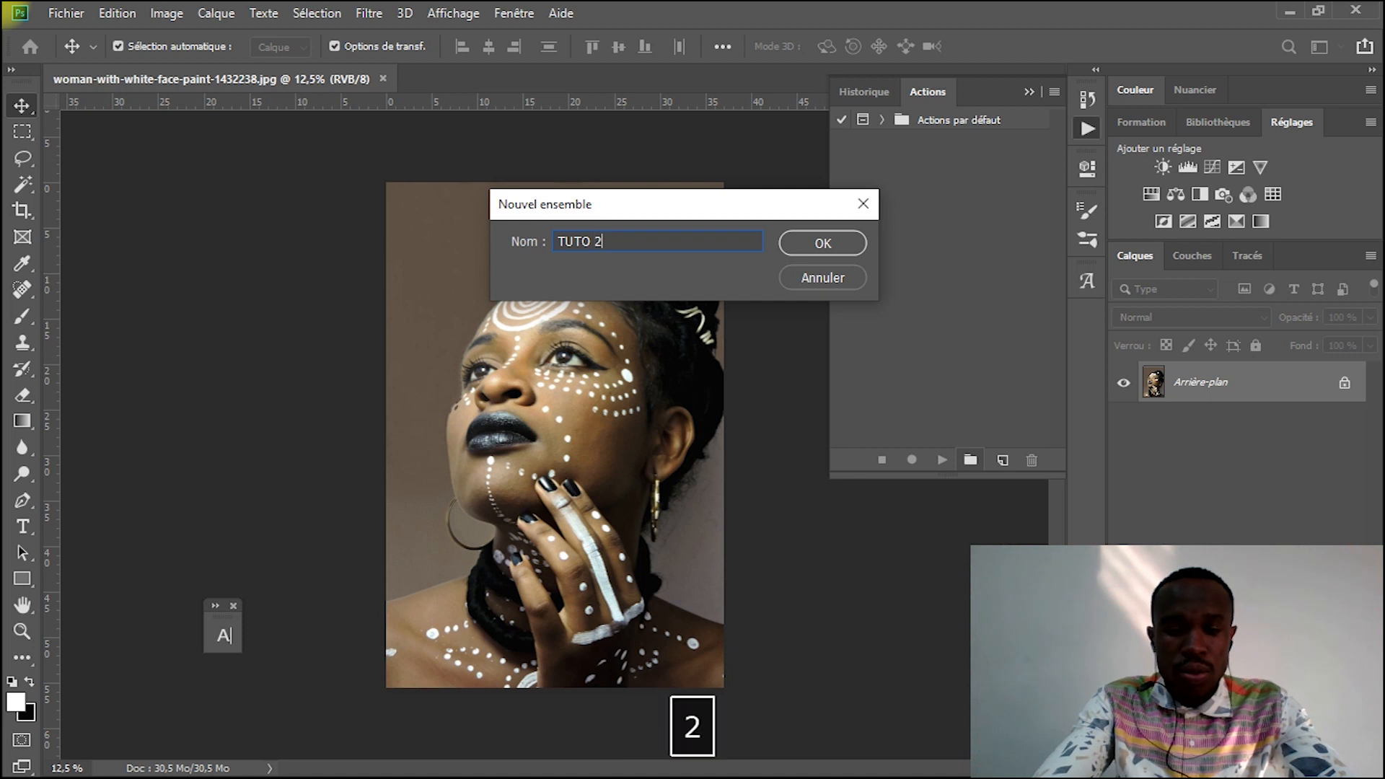
type(" EN 1")
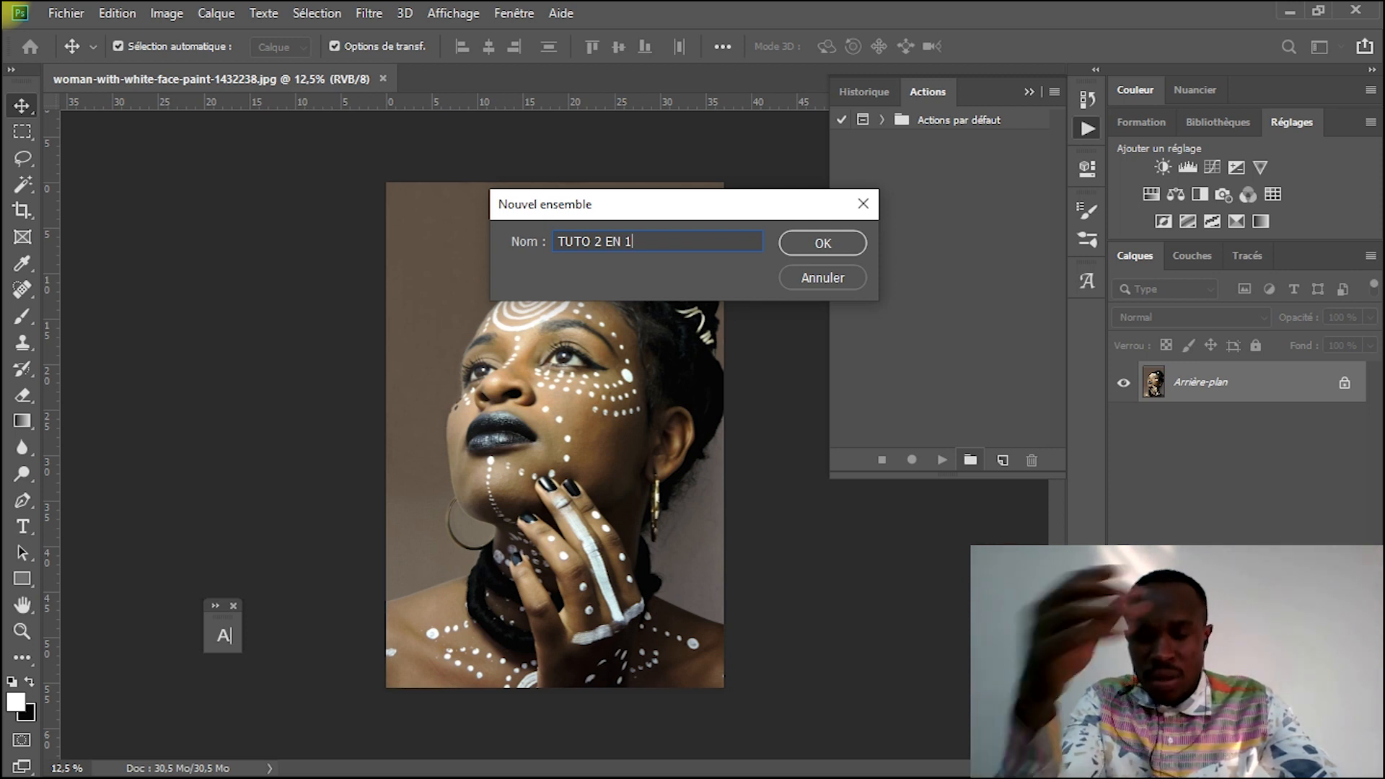
key("Return")
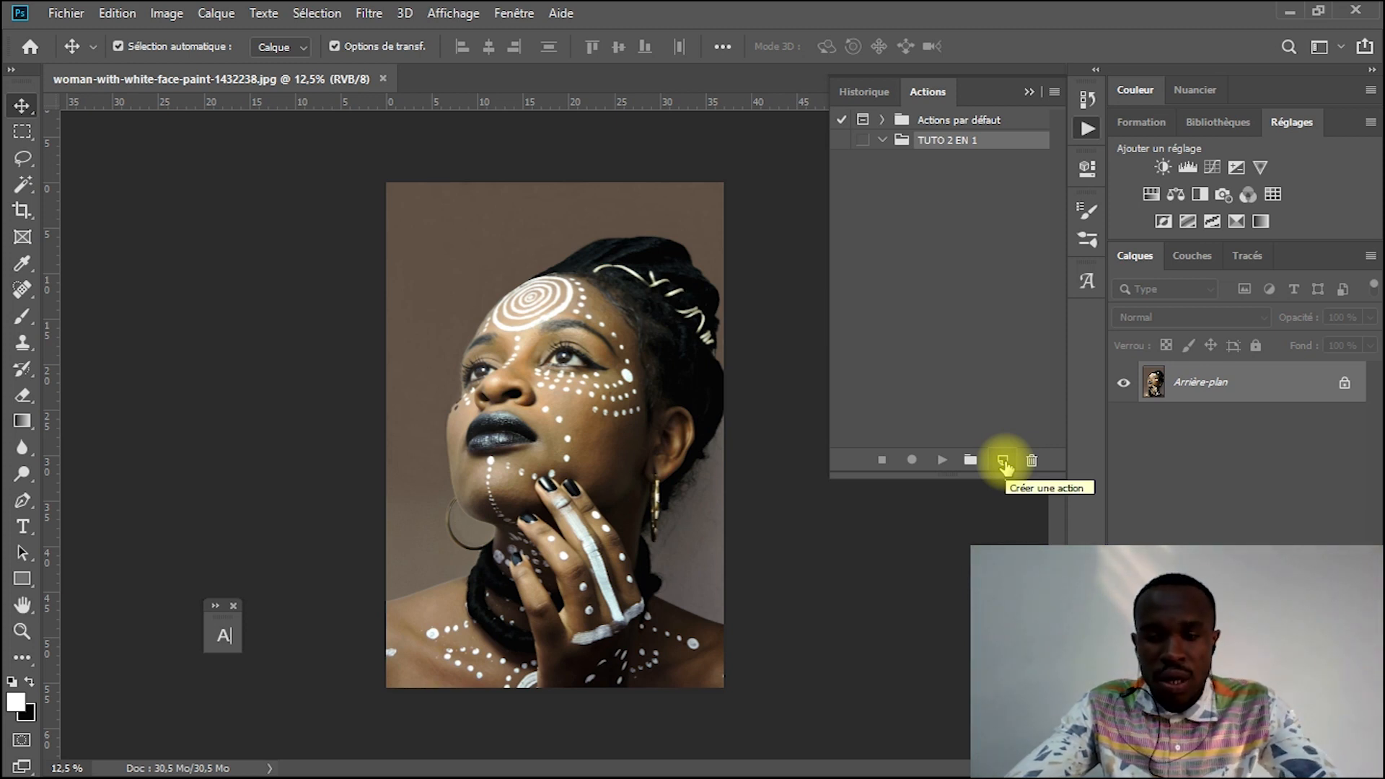
Create an action named INFOGRAPHIA SCHOOL in the TUTO 2 EN 1 set and start recording it
left_click(1003, 460)
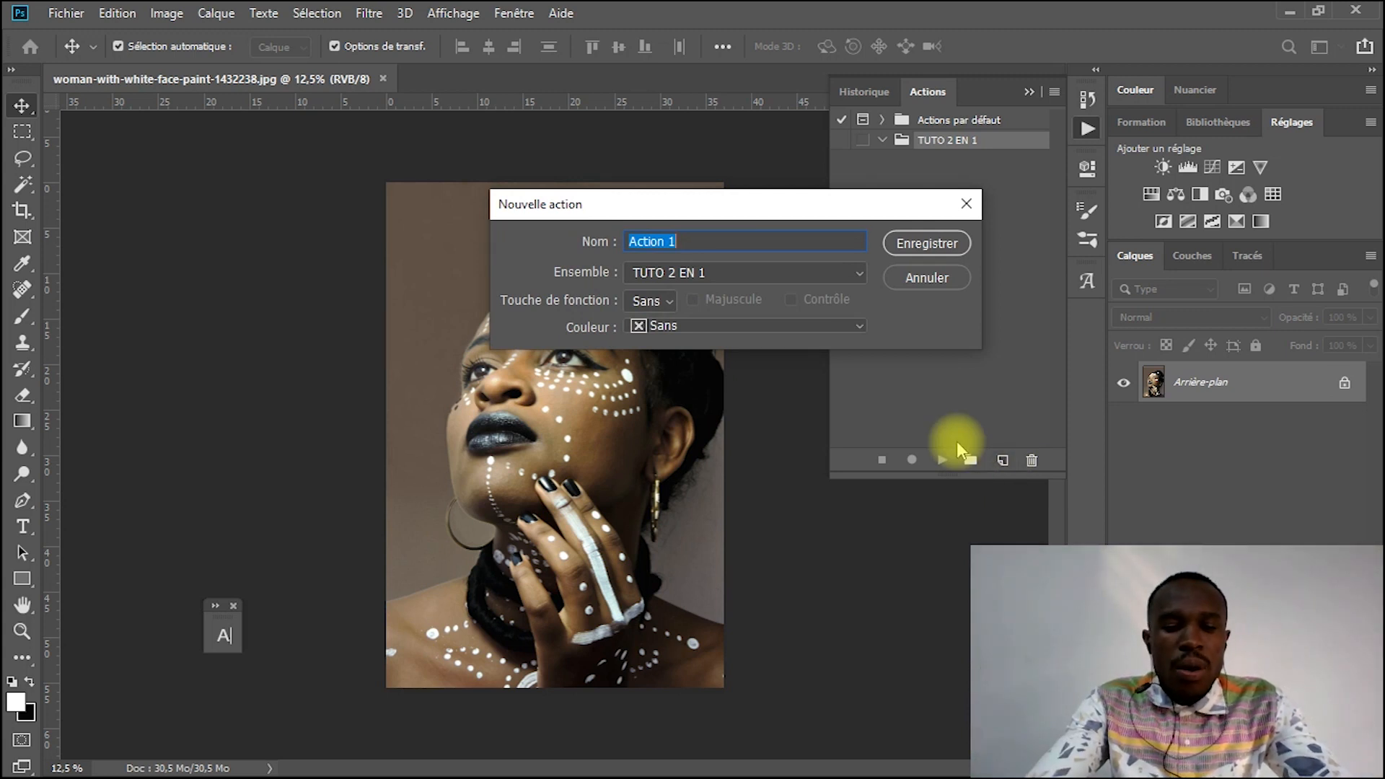
type("GOL")
key("BackSpace")
type("D")
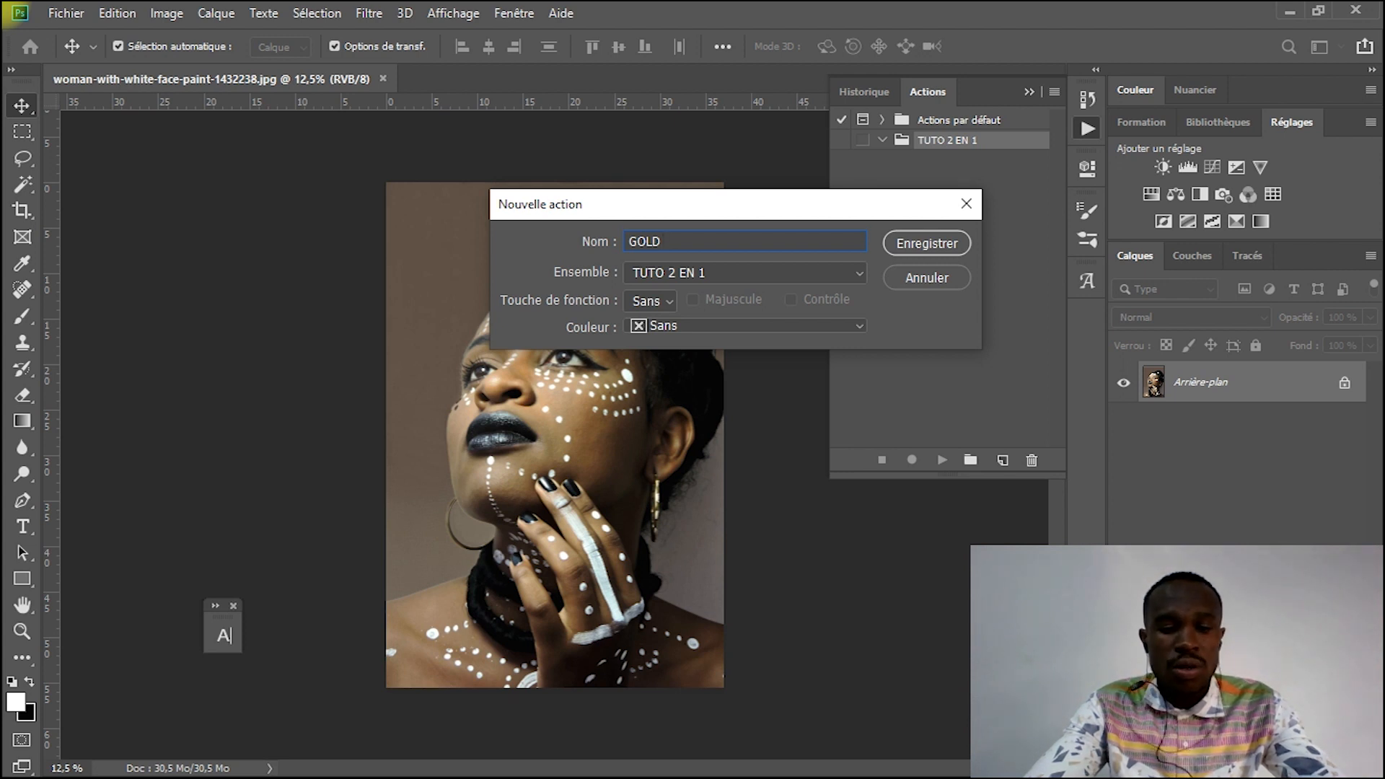
key("ctrl+a")
type("INFO")
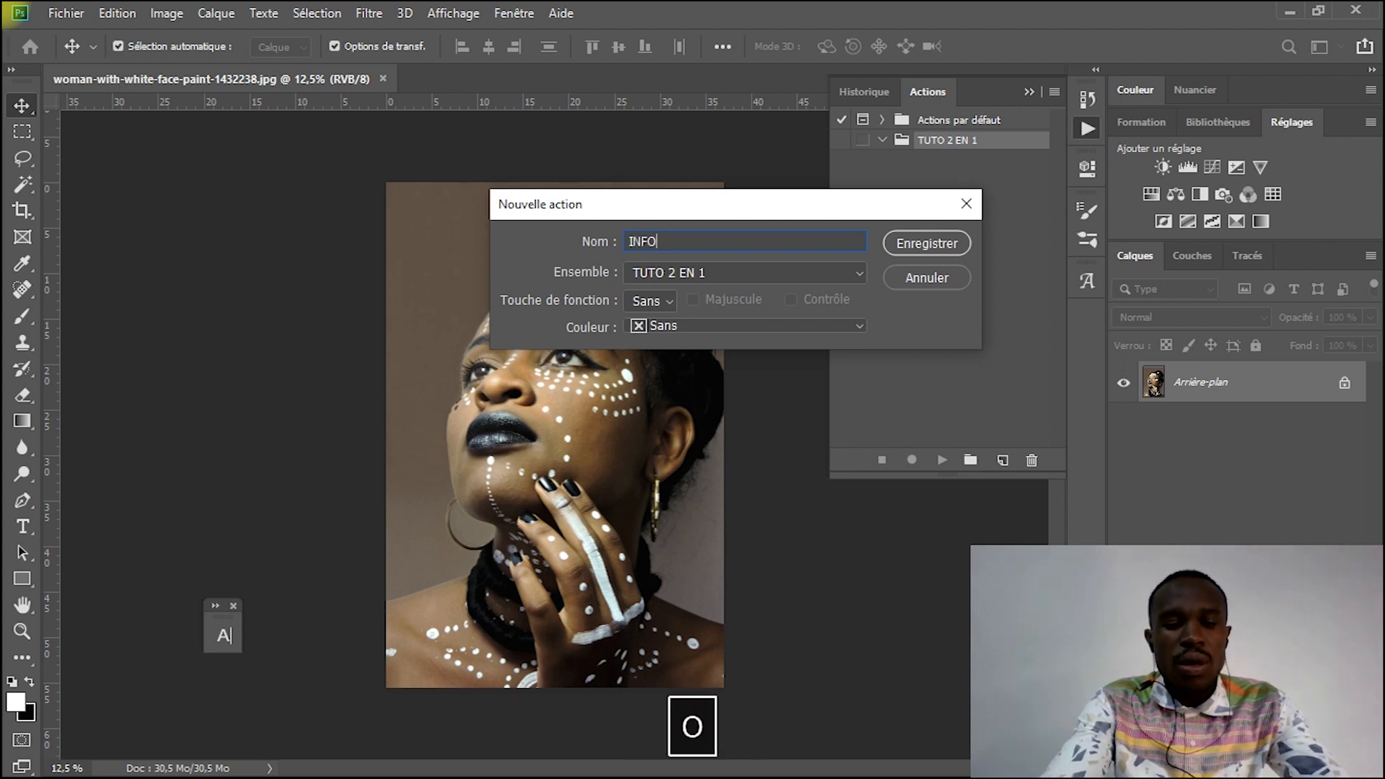
type("GRAPHIA")
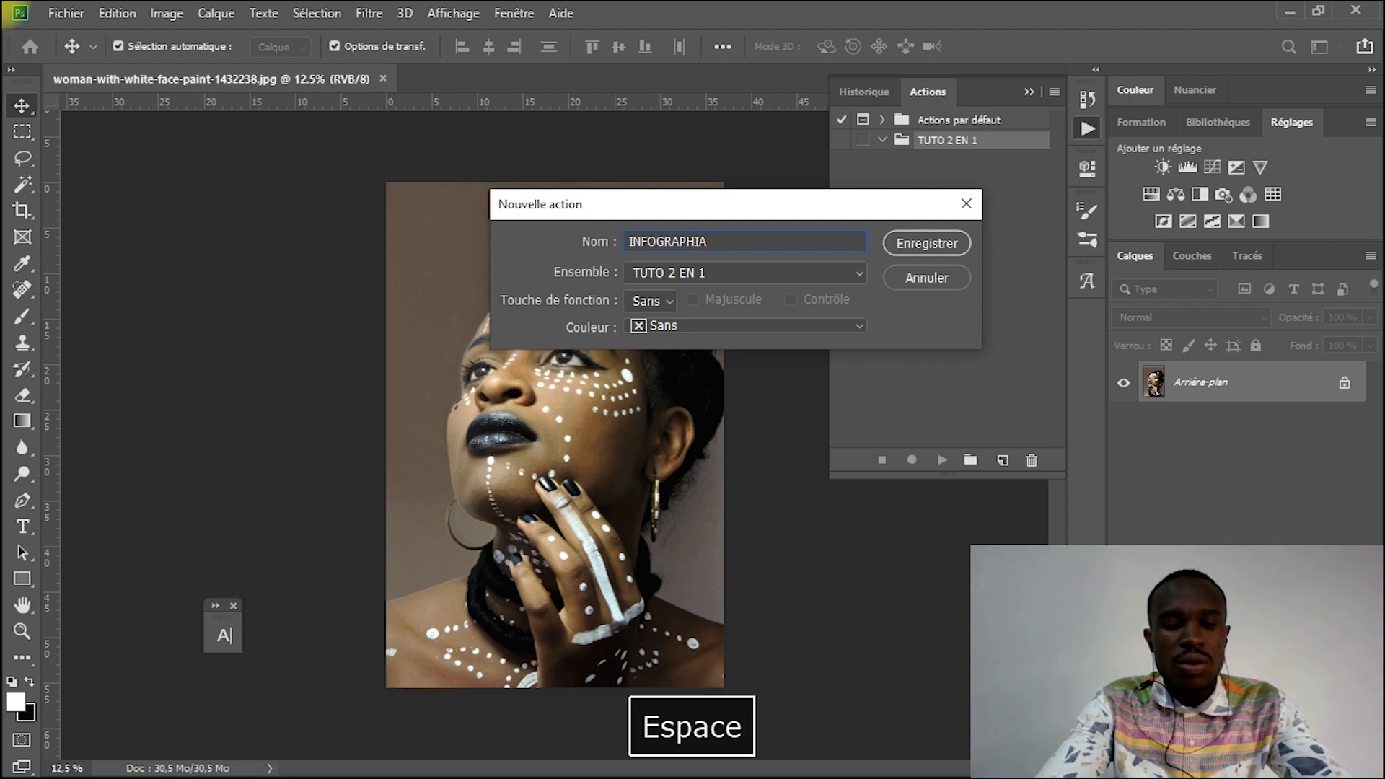
type(" SCHOOL")
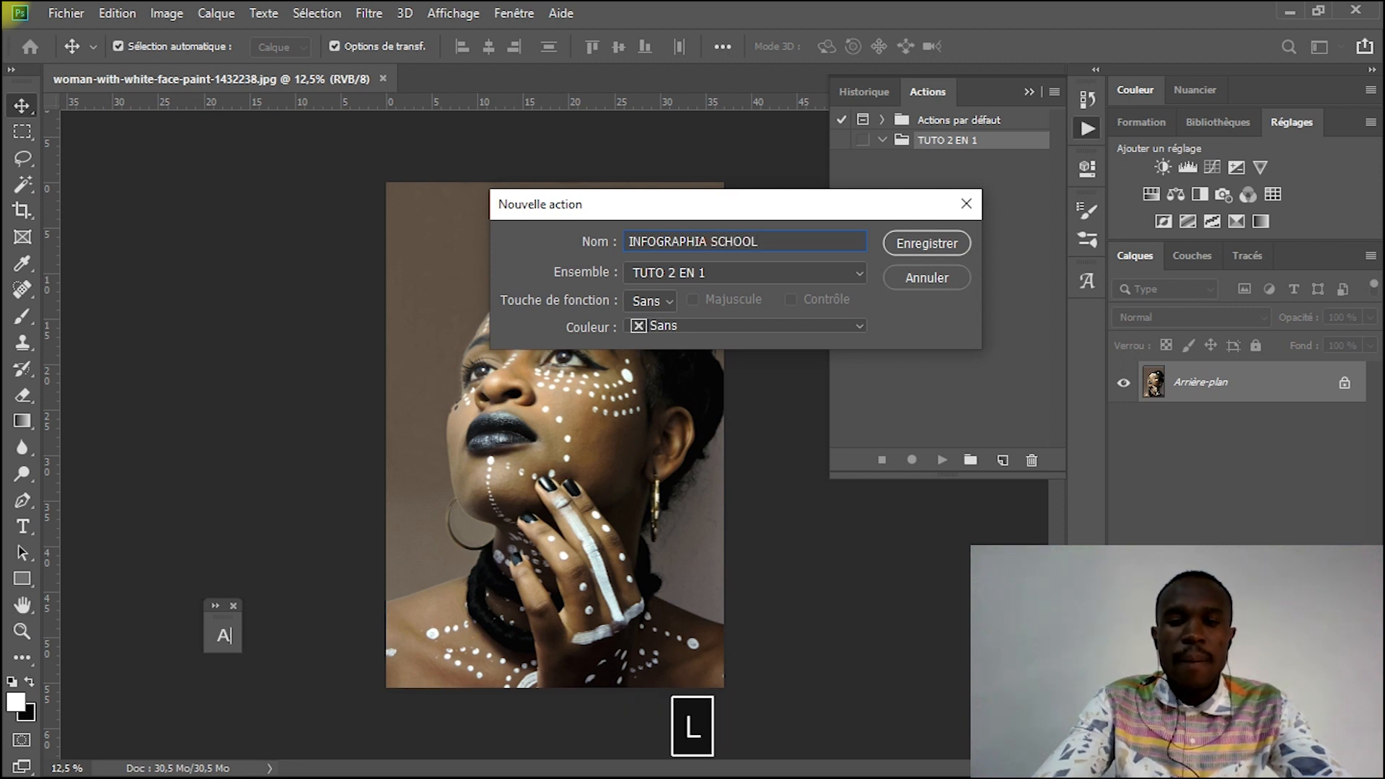
key("Return")
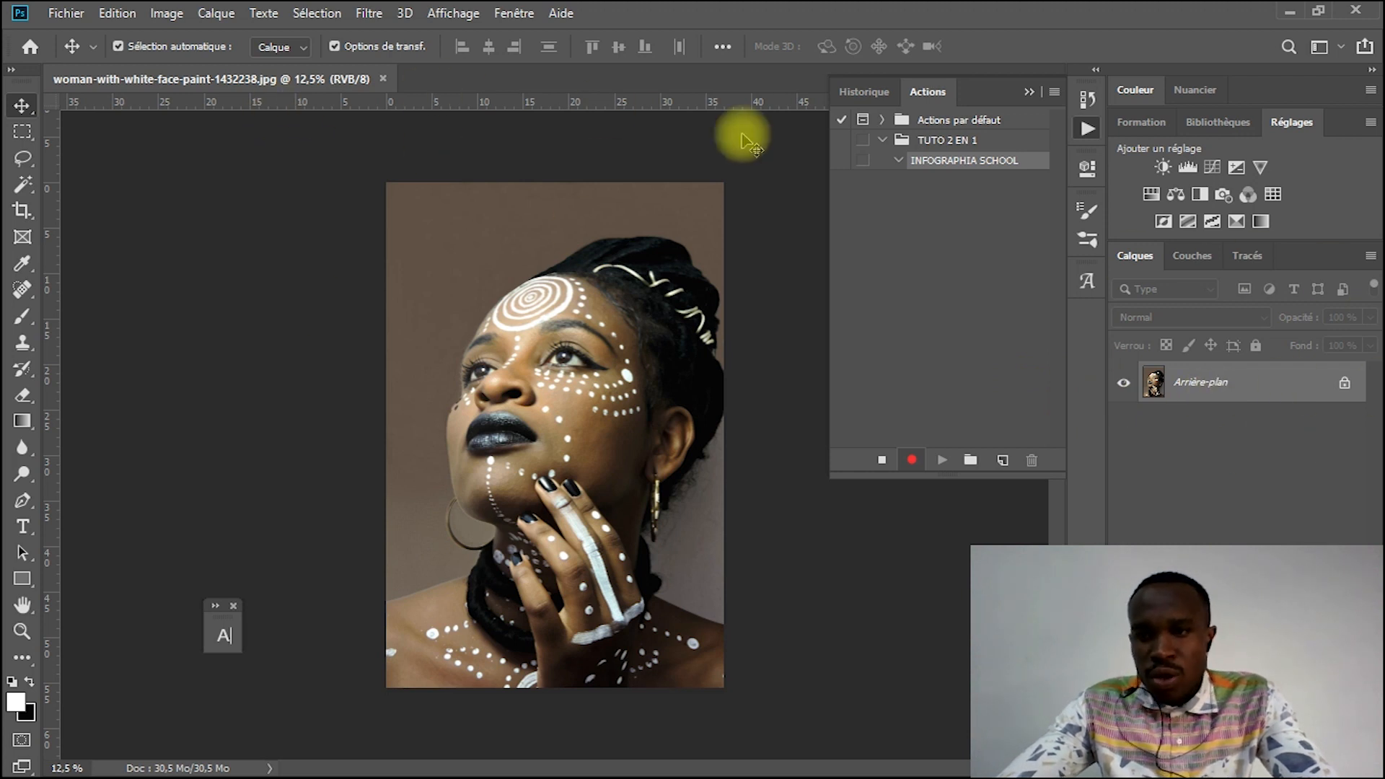
Duplicate the Arrière-plan layer of the face-paint portrait
key("ctrl")
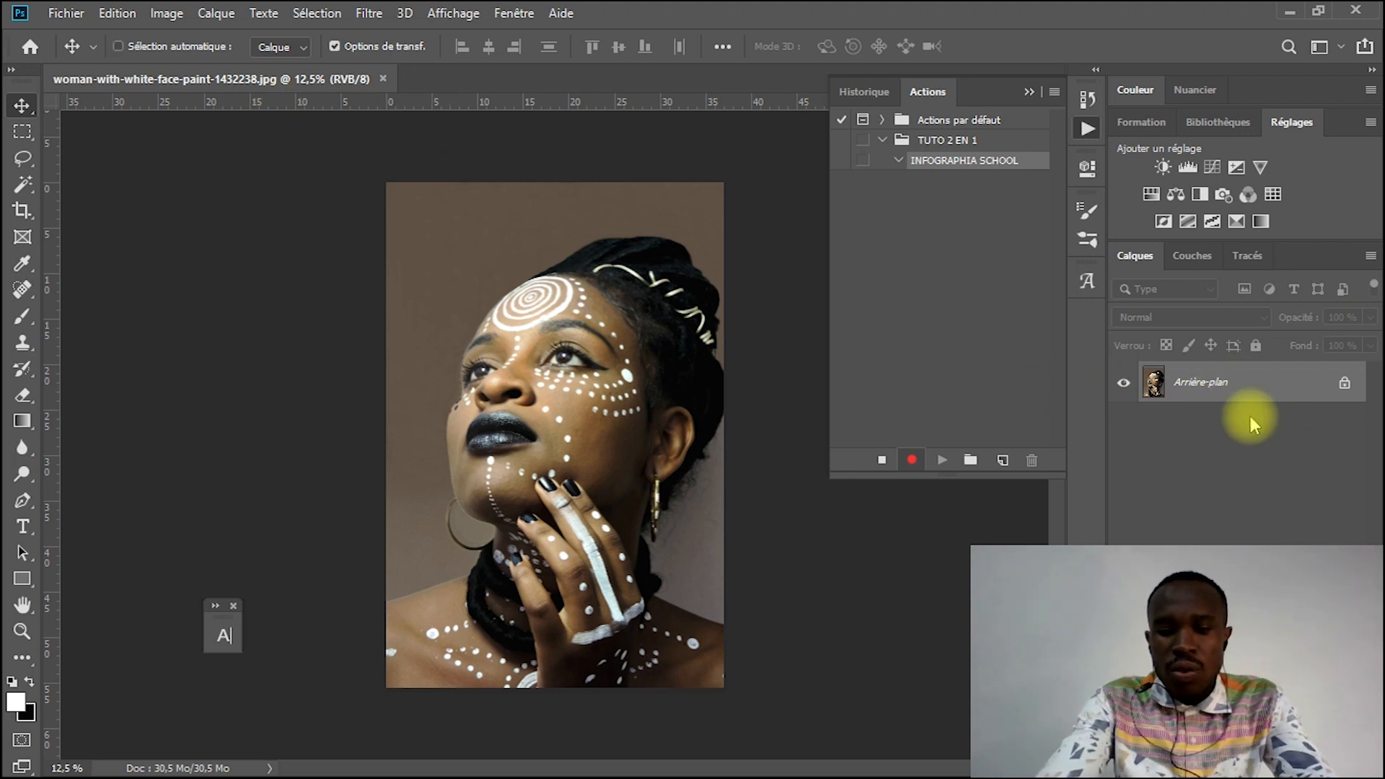
key("ctrl+j")
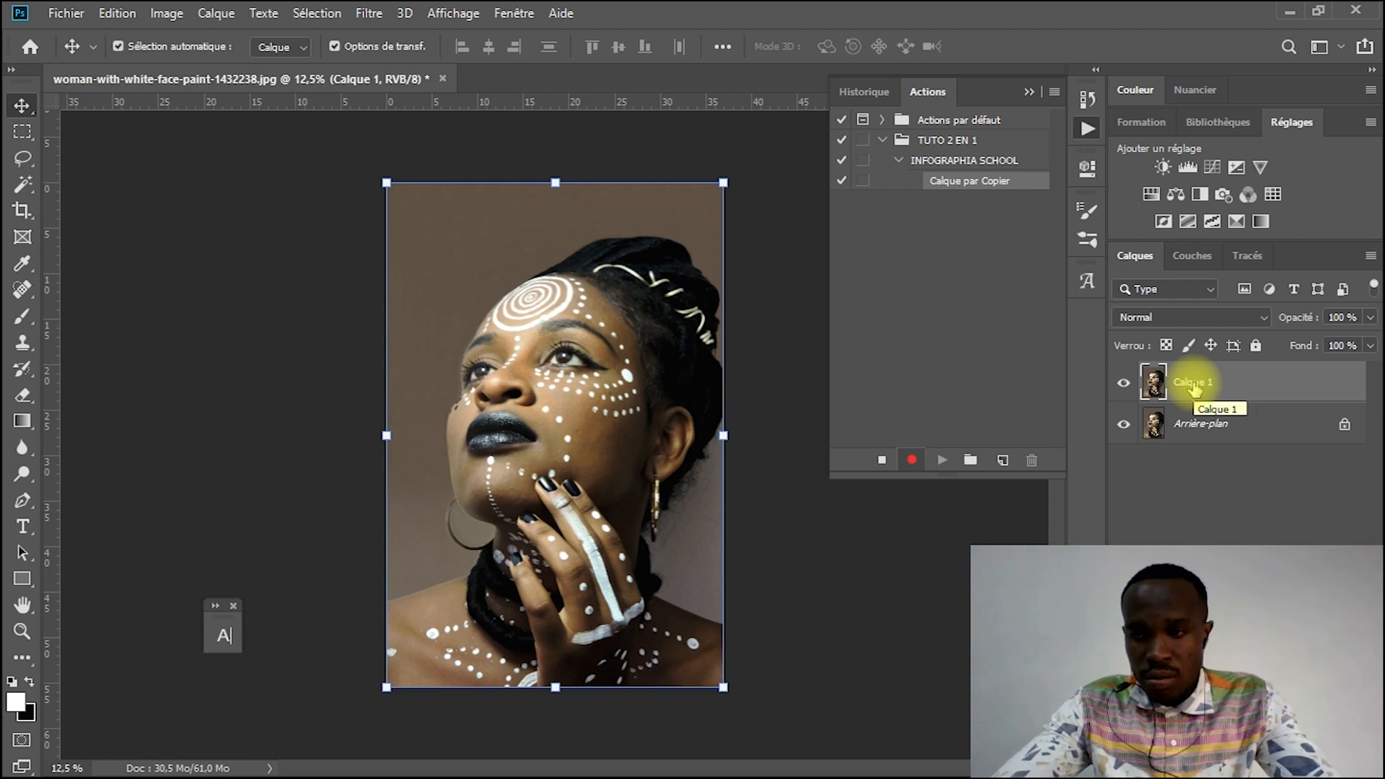
Add a Noir et blanc adjustment layer above the duplicate and set its blend mode to Lumière tamisée
left_click(1203, 202)
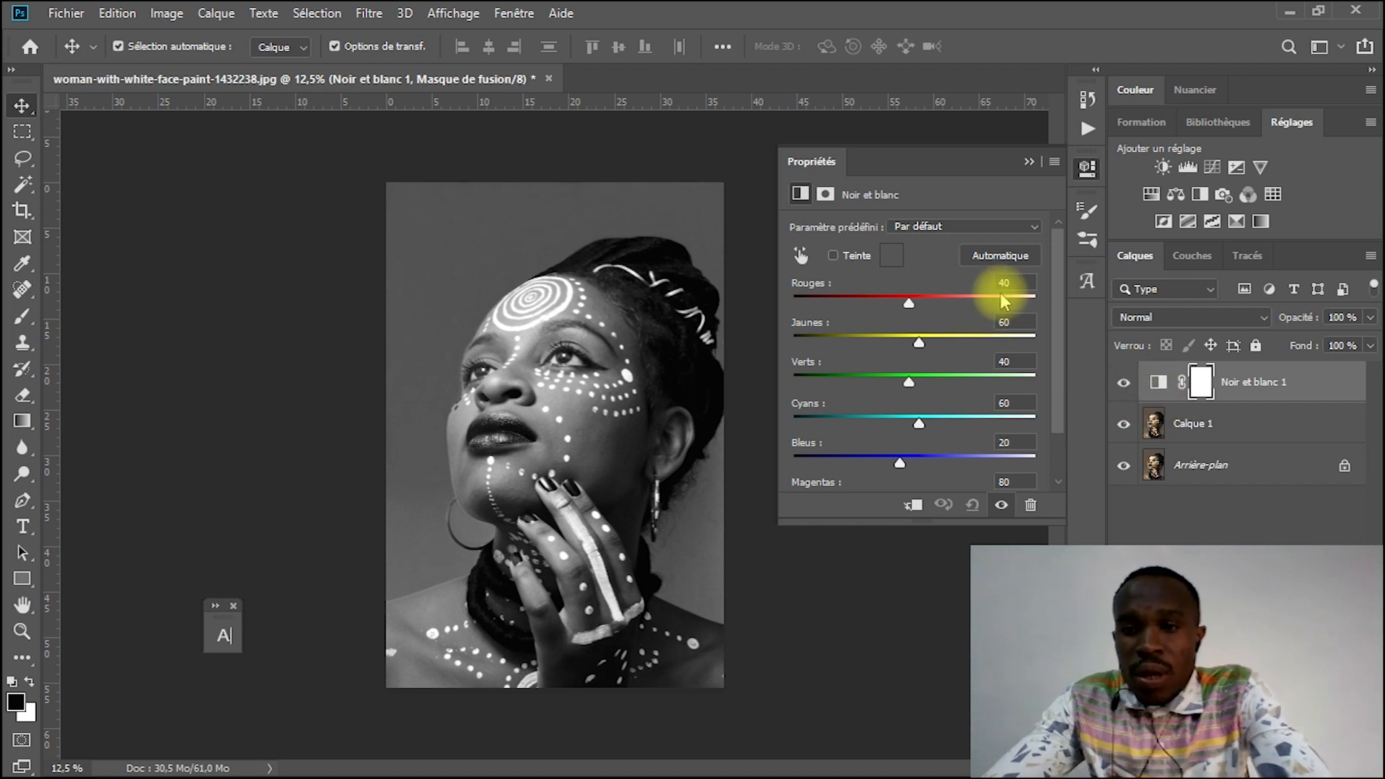
left_click(1181, 318)
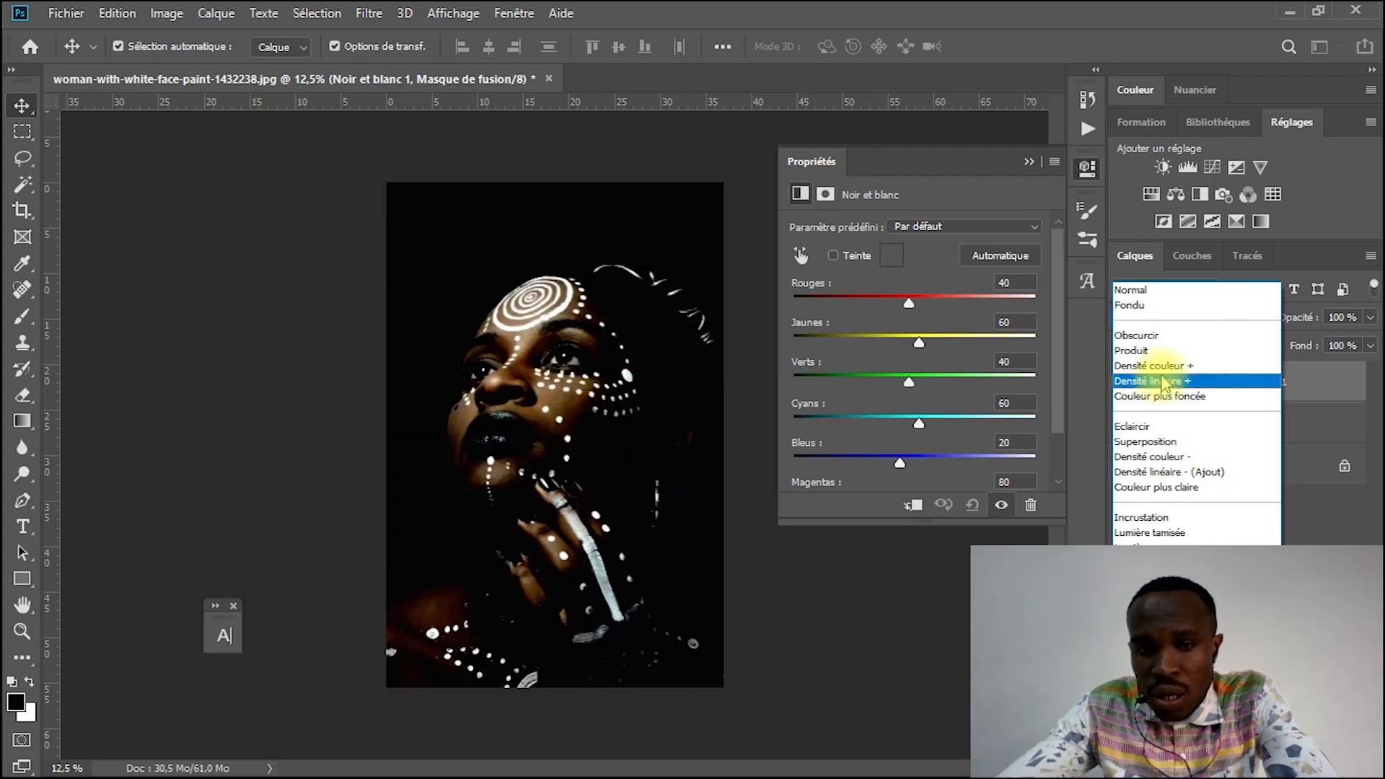
left_click(1192, 534)
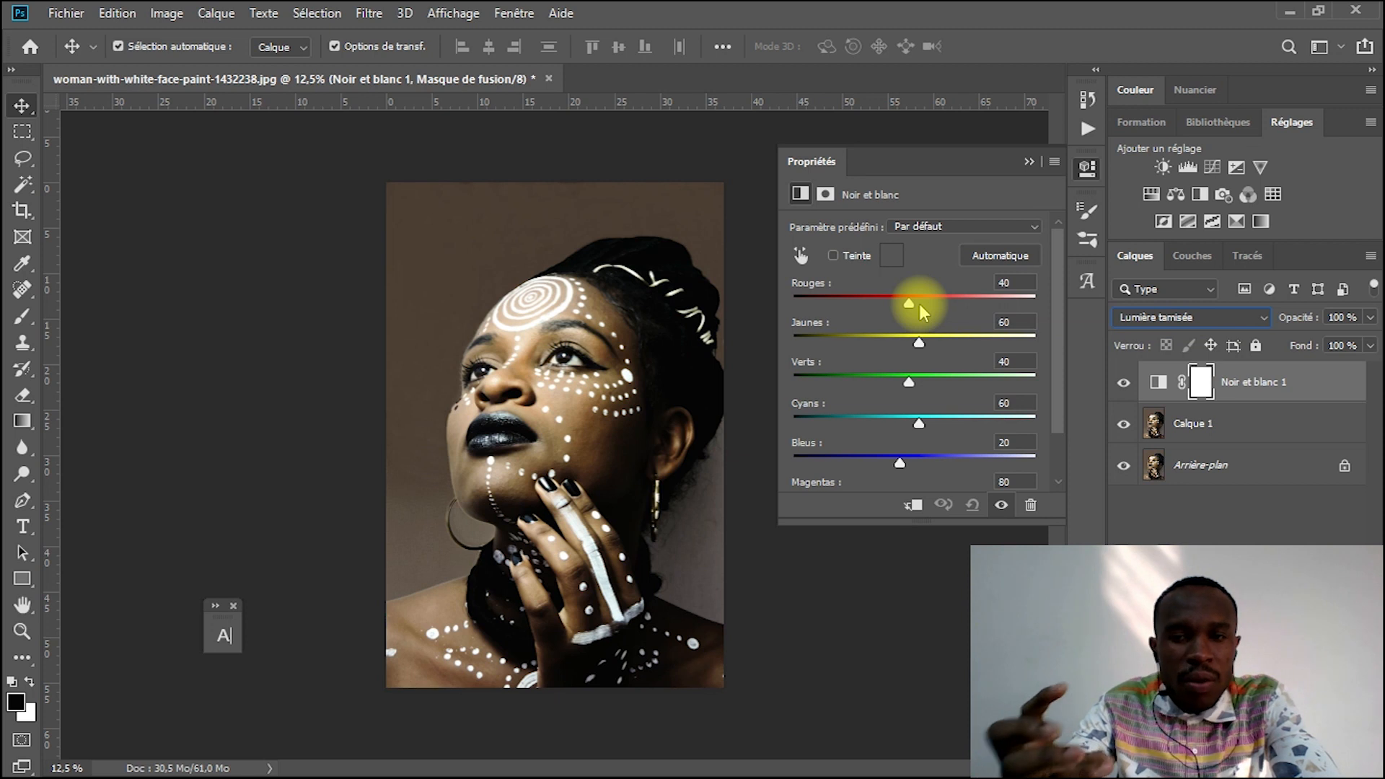
Set the Rouges value of the Noir et blanc adjustment to -137
left_click_drag(907, 304, 1309, 332)
left_click_drag(1055, 310, 834, 286)
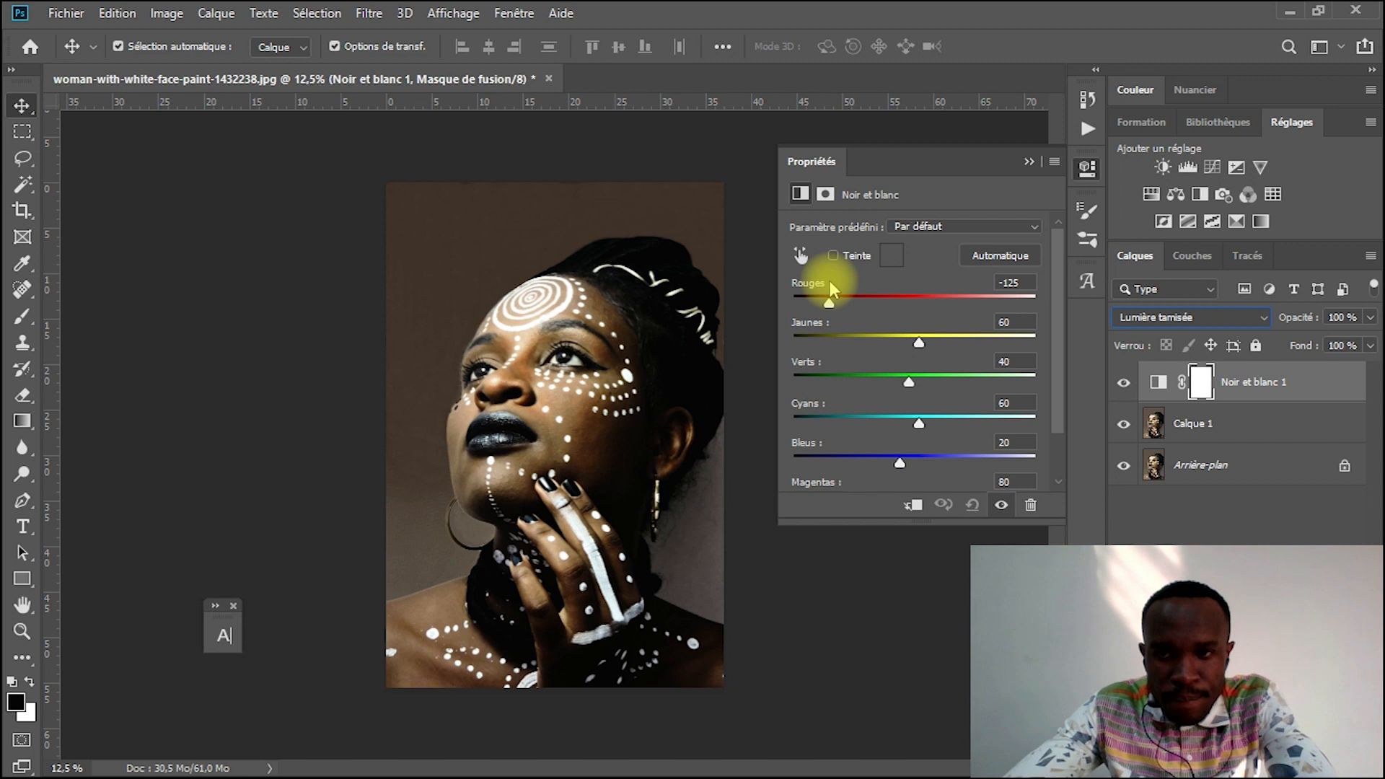
left_click_drag(829, 293, 827, 295)
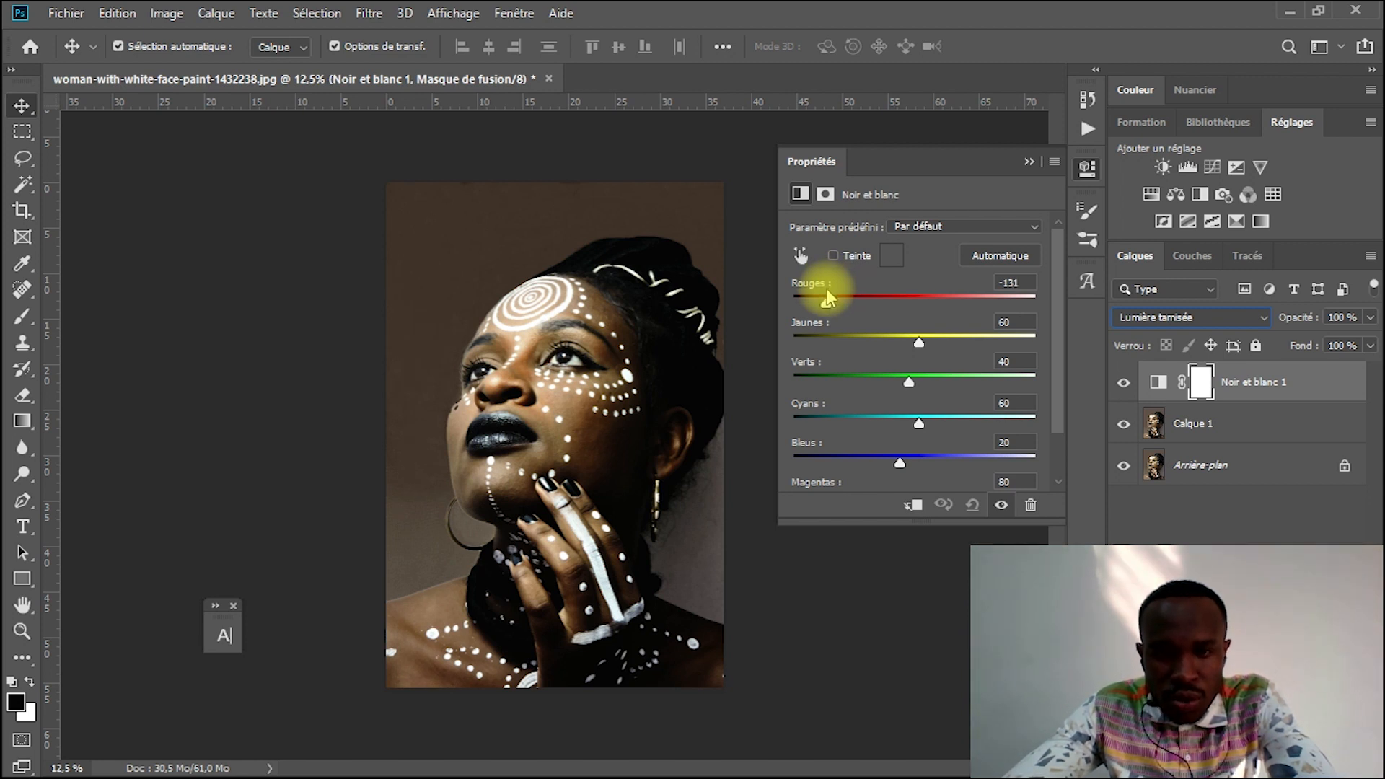
left_click_drag(828, 295, 824, 304)
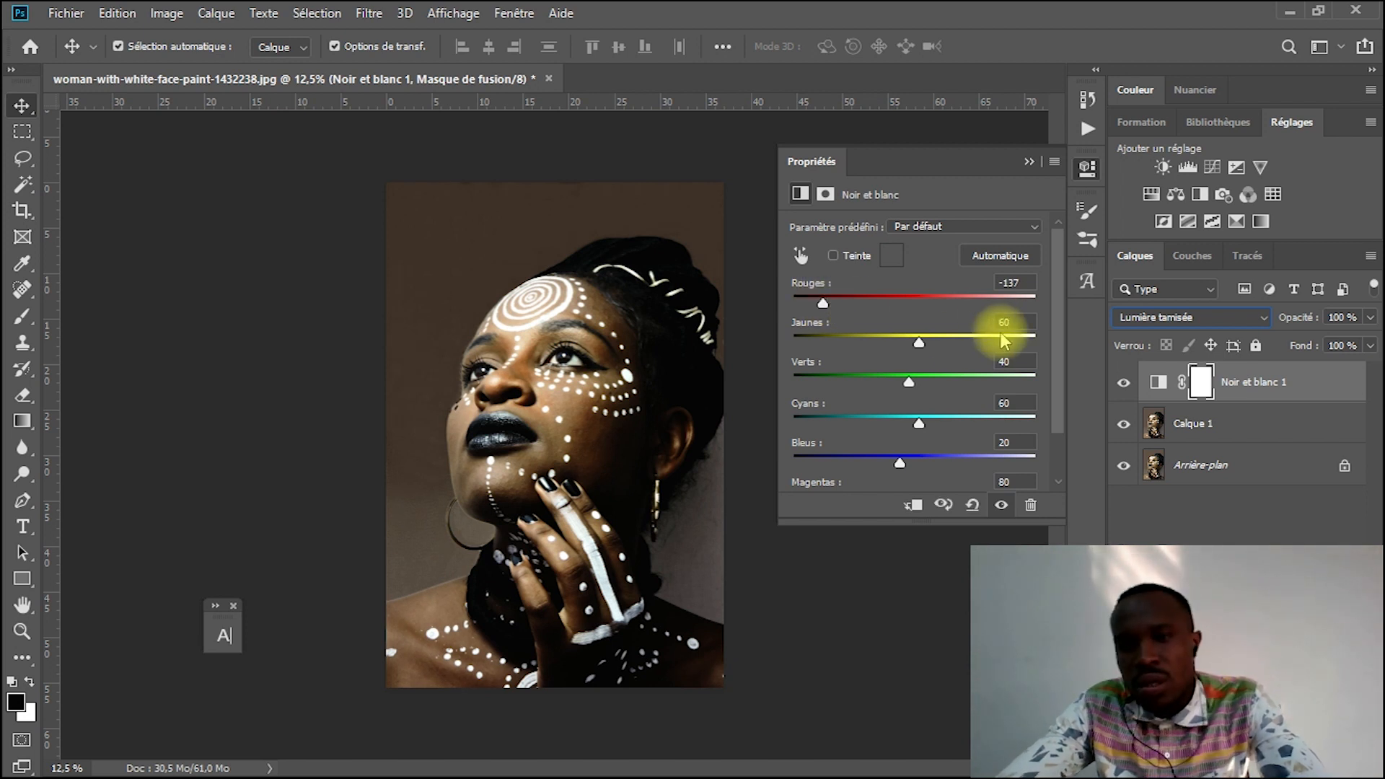
Set the Noir et blanc adjustment's Jaunes to -56 and Verts to -29, and collapse its properties
left_click_drag(920, 345, 863, 345)
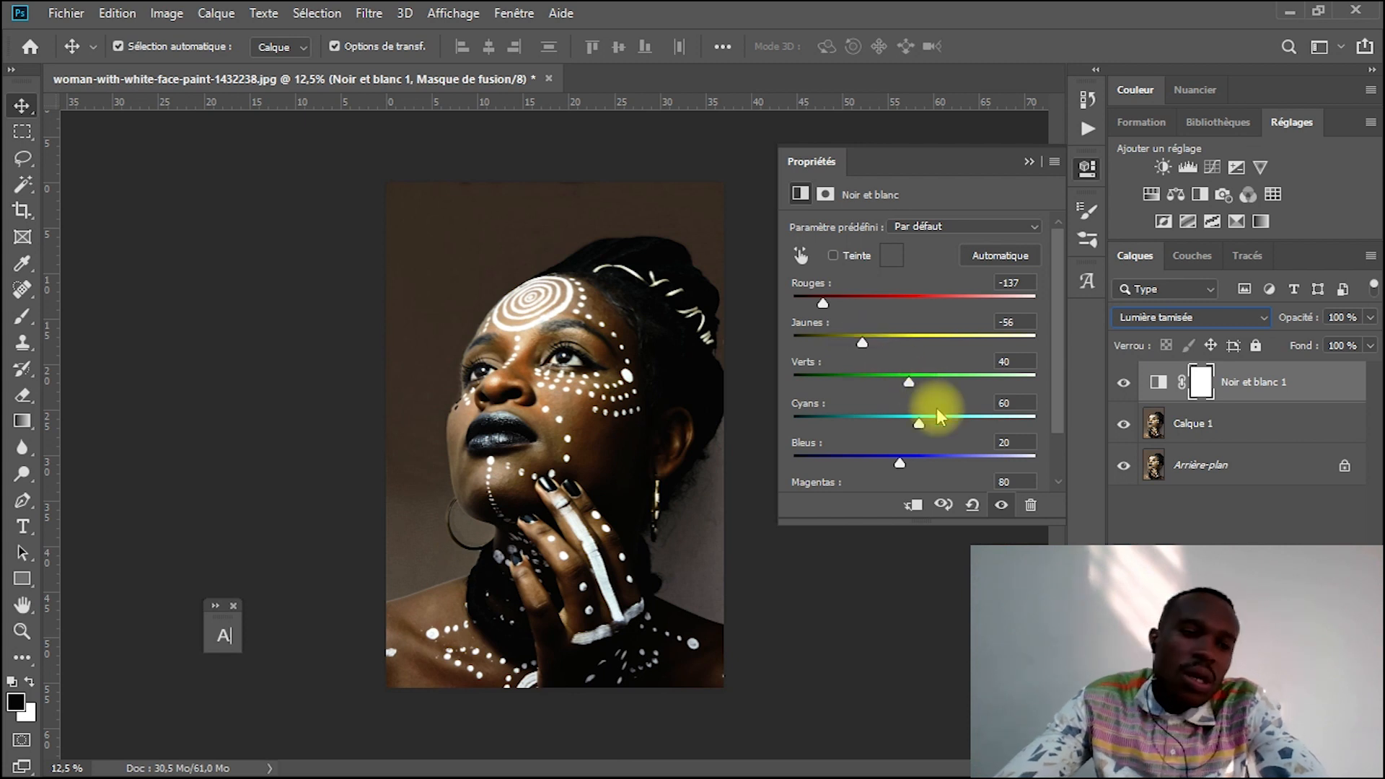
left_click_drag(909, 379, 845, 370)
left_click_drag(1010, 369, 904, 371)
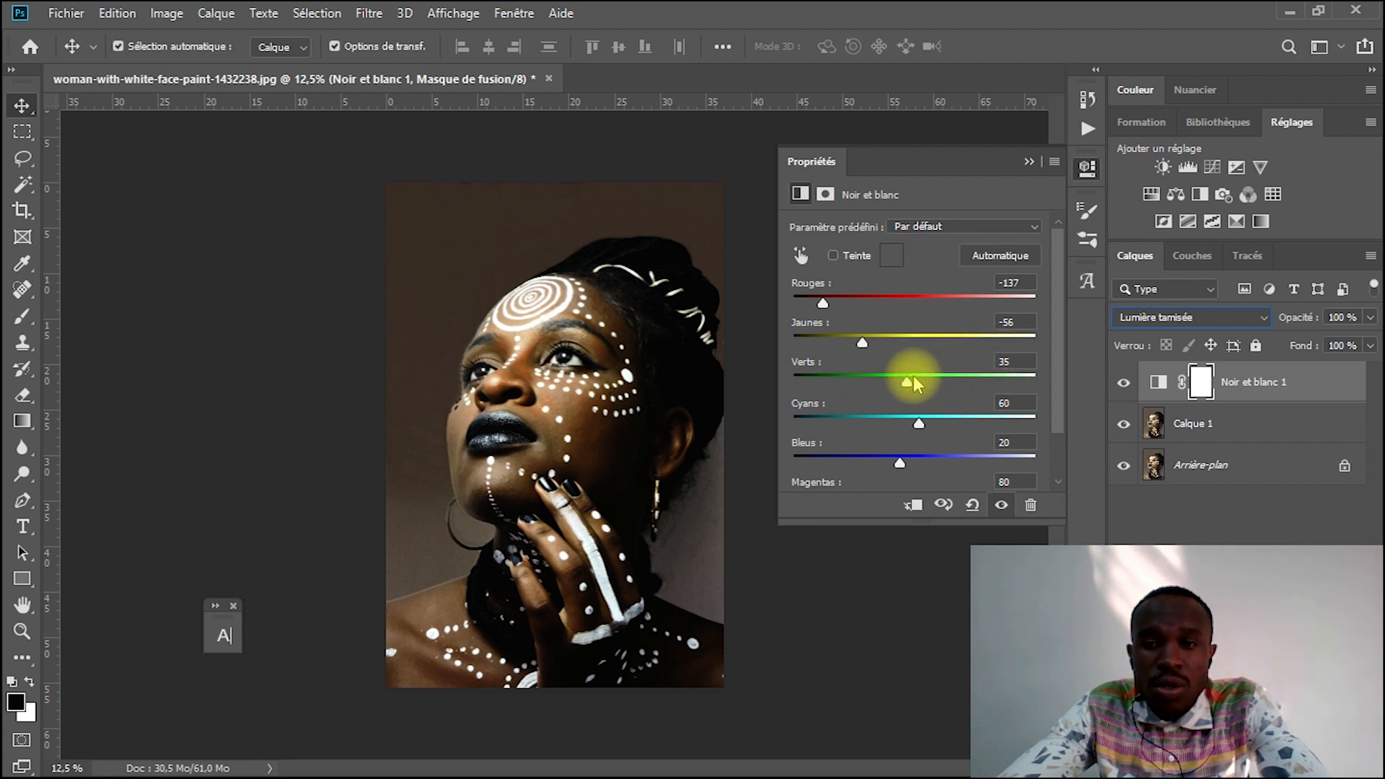
left_click_drag(908, 379, 876, 385)
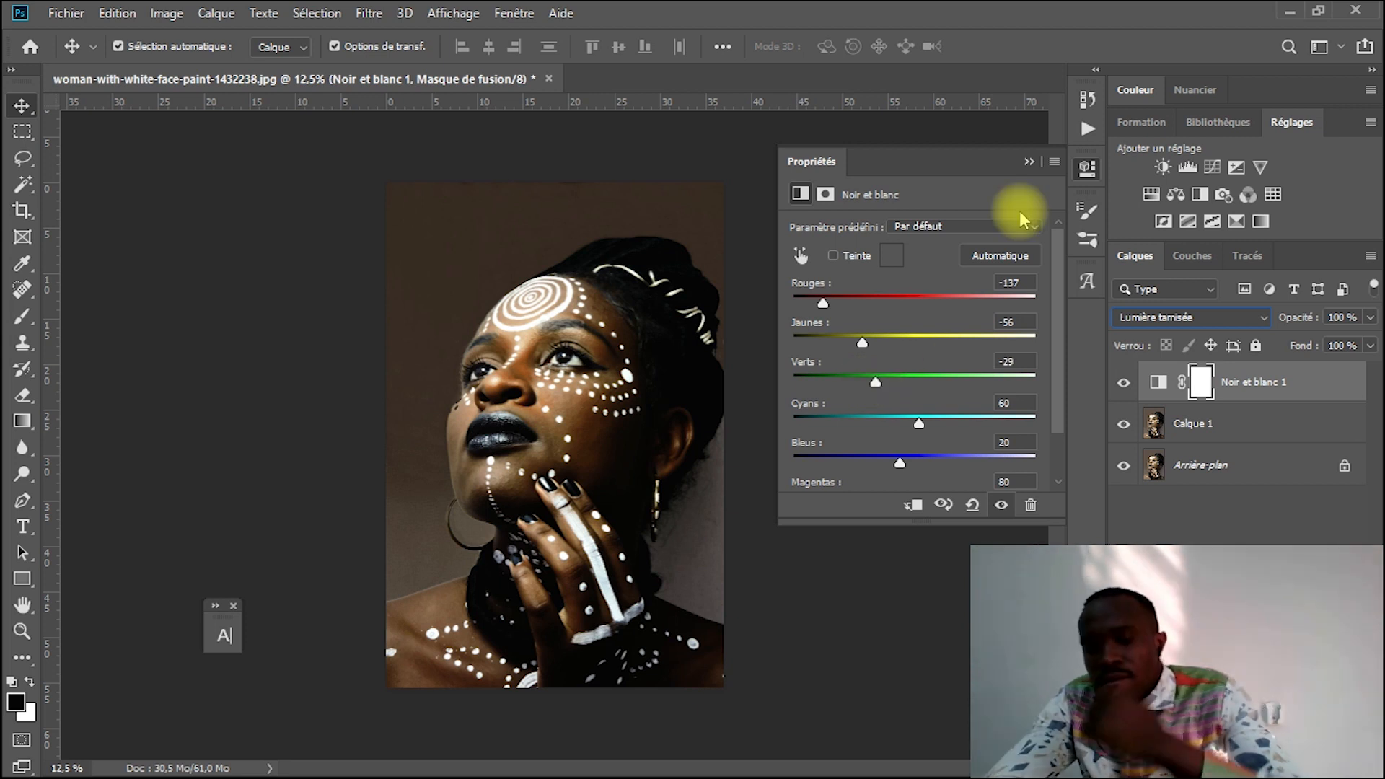
left_click(1029, 162)
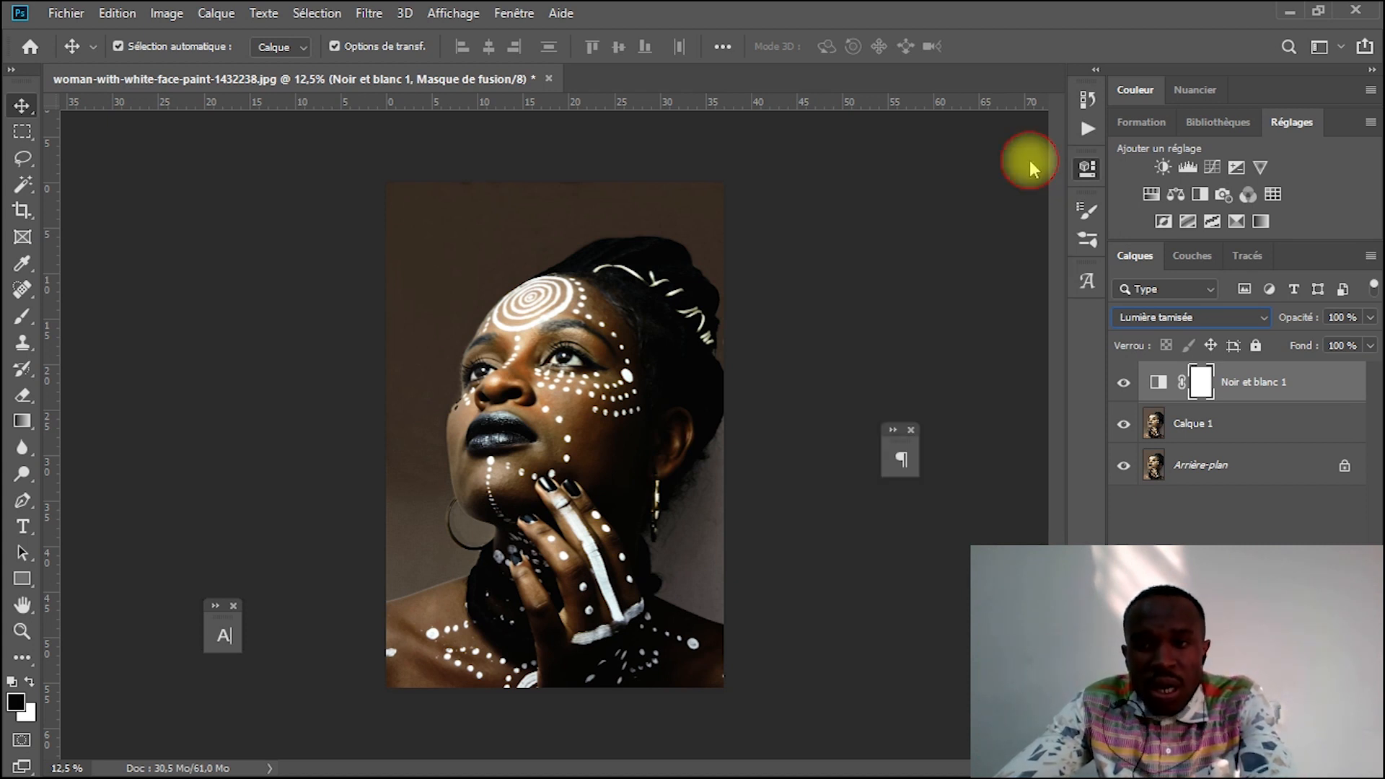
Check the recorded action steps and add a Teinte/Saturation adjustment layer with Saturation at -64
left_click(1086, 130)
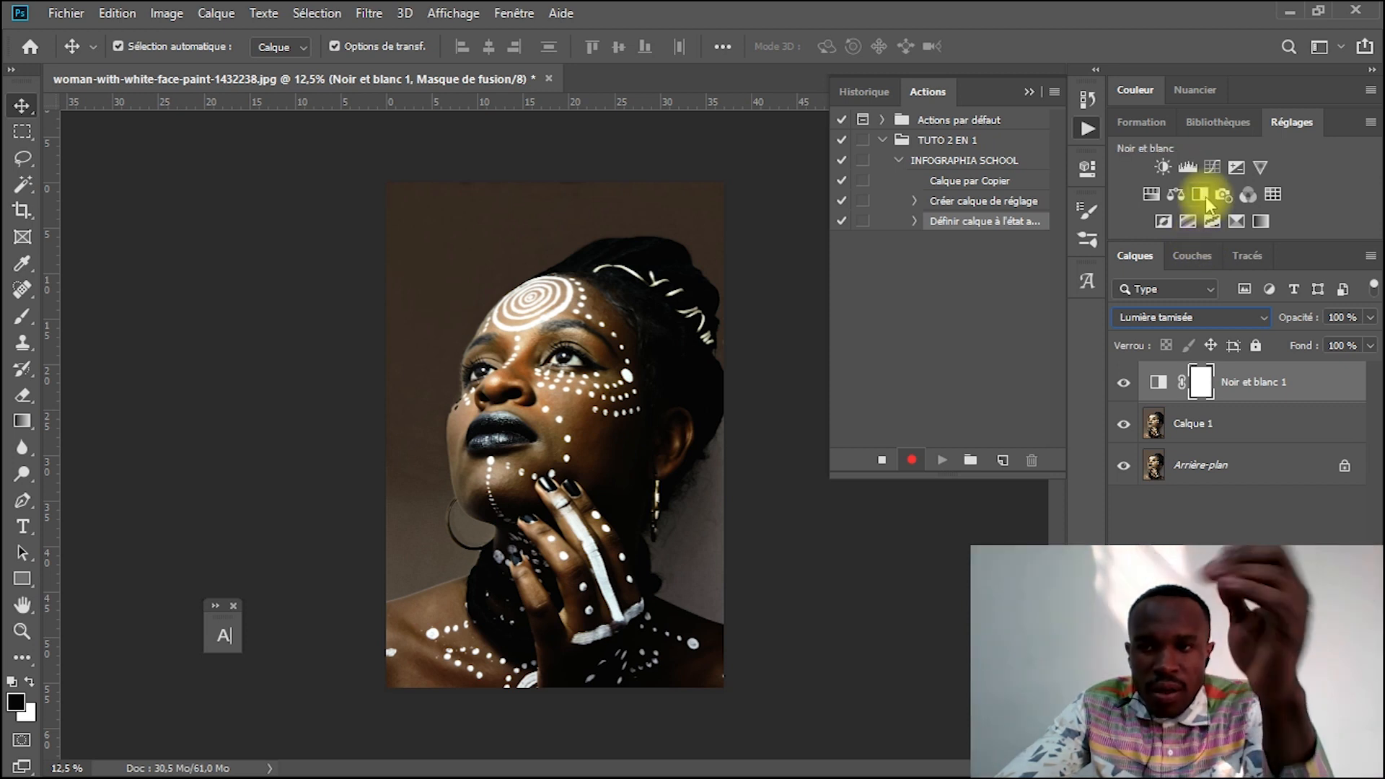
left_click(1156, 200)
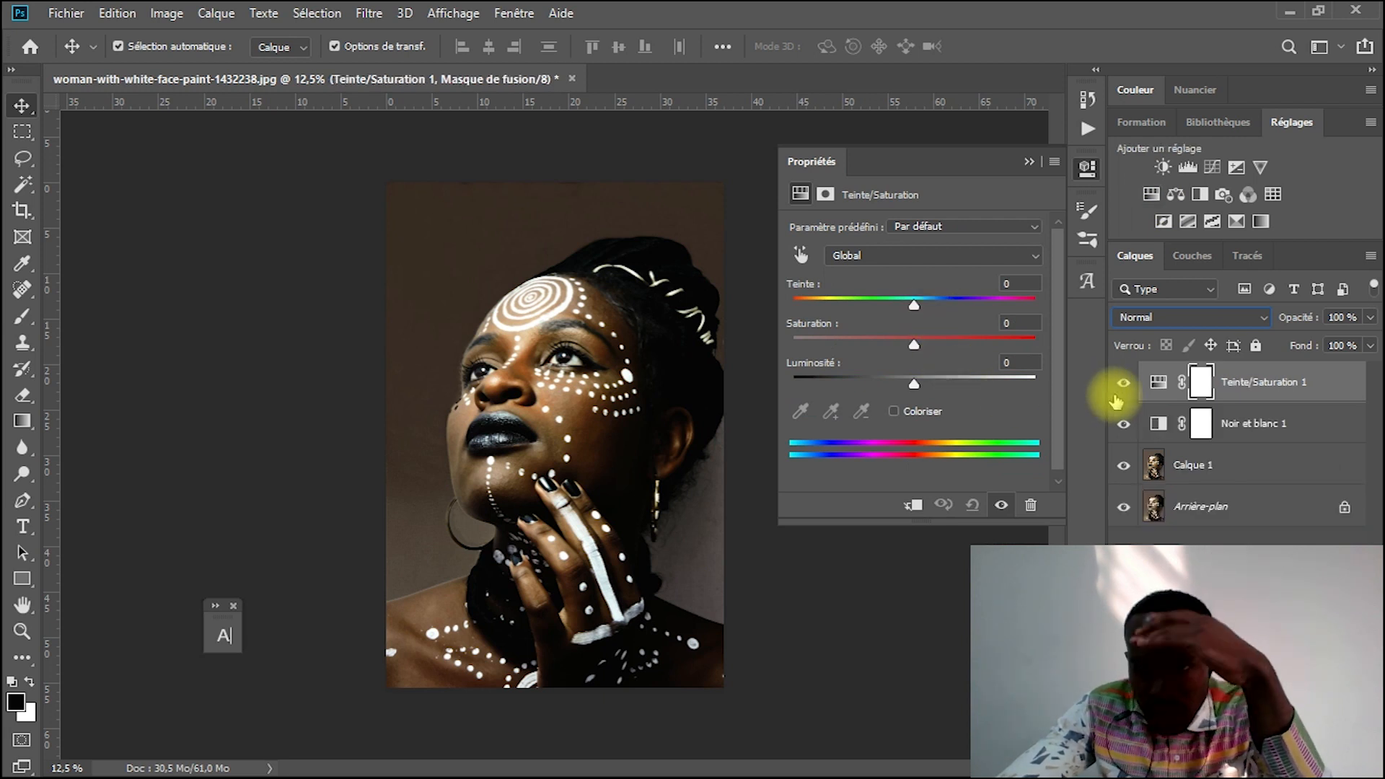
left_click_drag(913, 348, 837, 338)
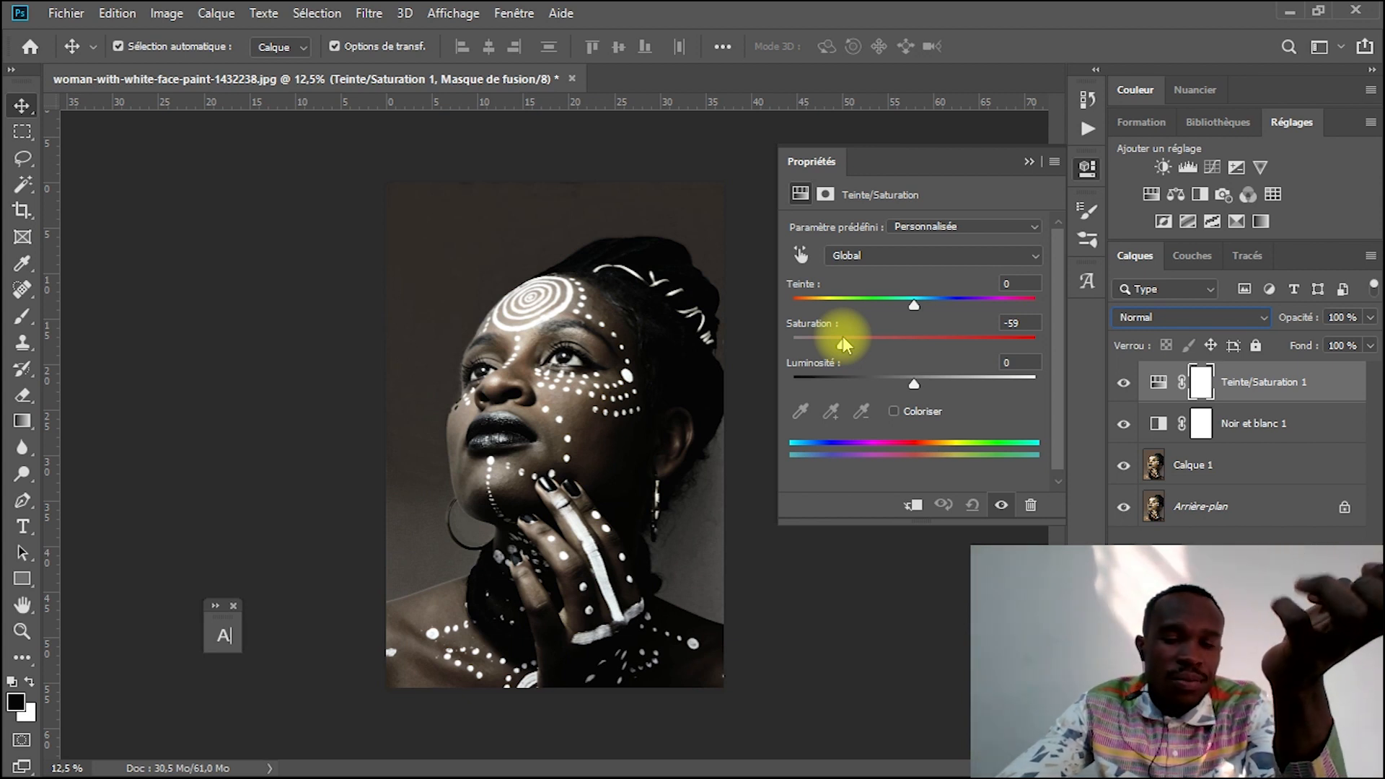
left_click_drag(843, 336, 785, 354)
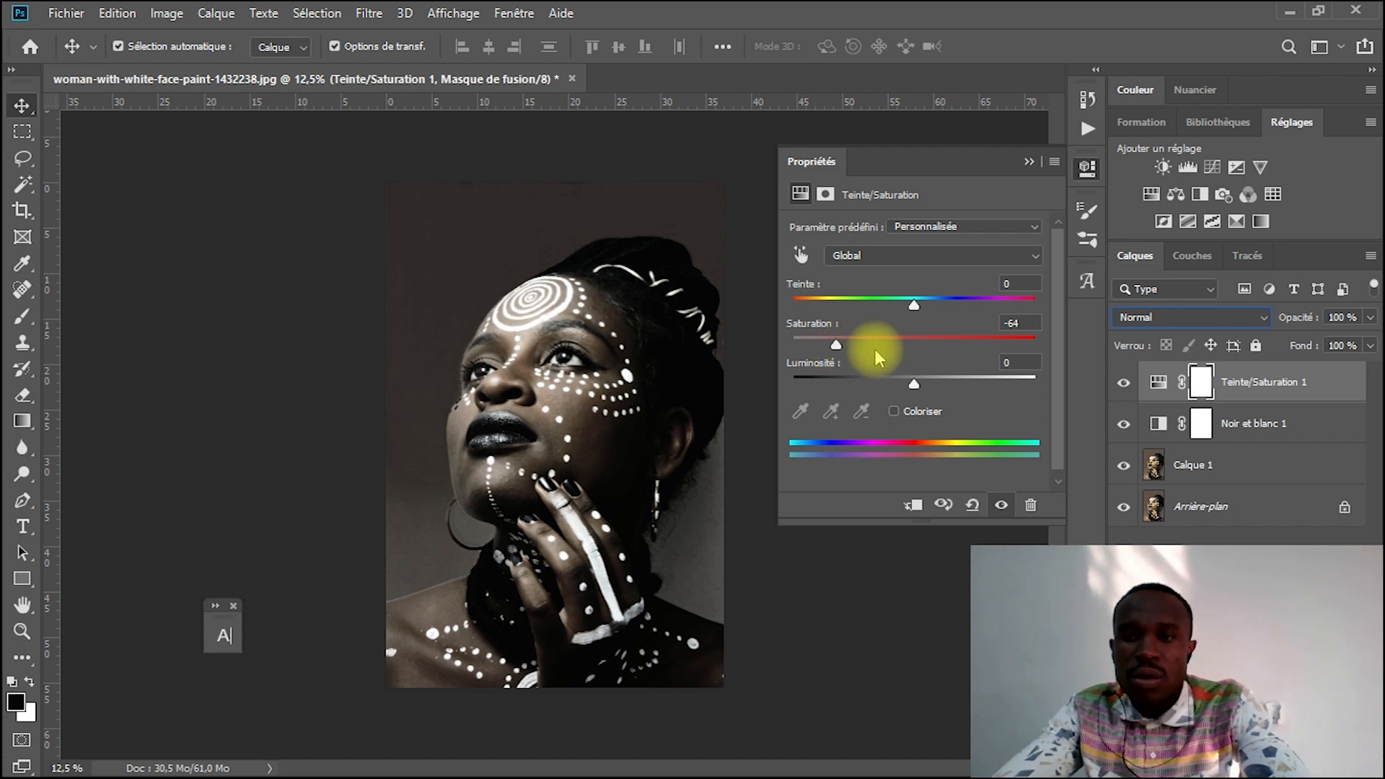
left_click(1028, 163)
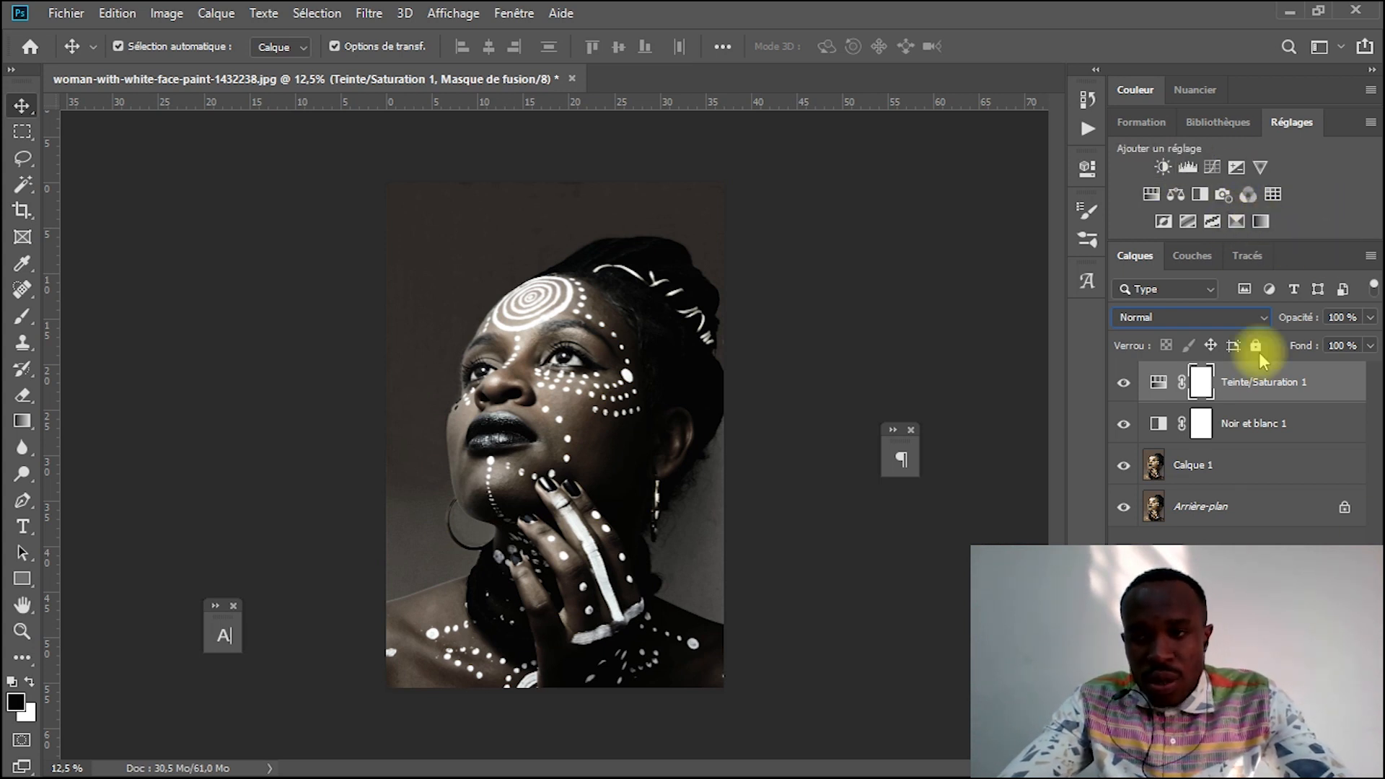
Add a gradient map adjustment layer above Teinte/Saturation 1 and try its Inverser option on and off
left_click(1261, 223)
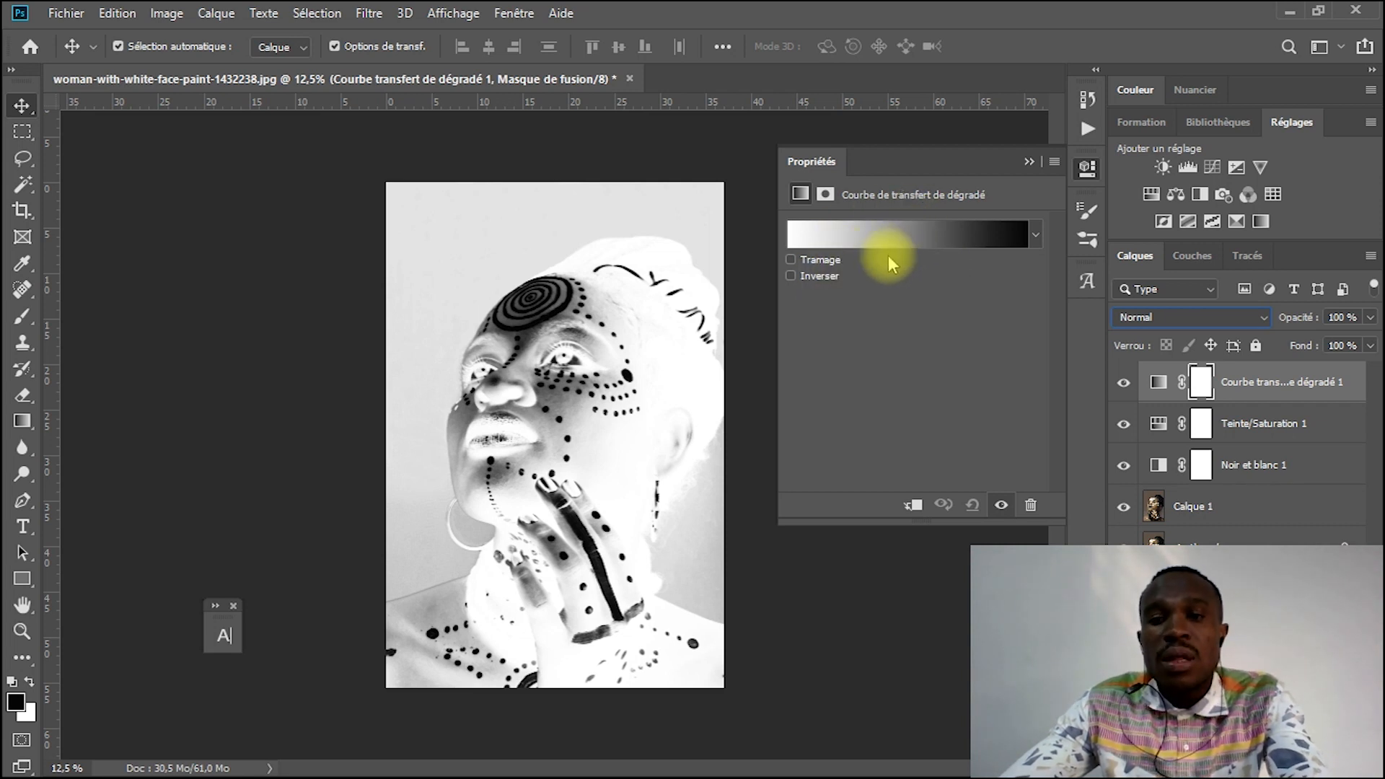
left_click(791, 276)
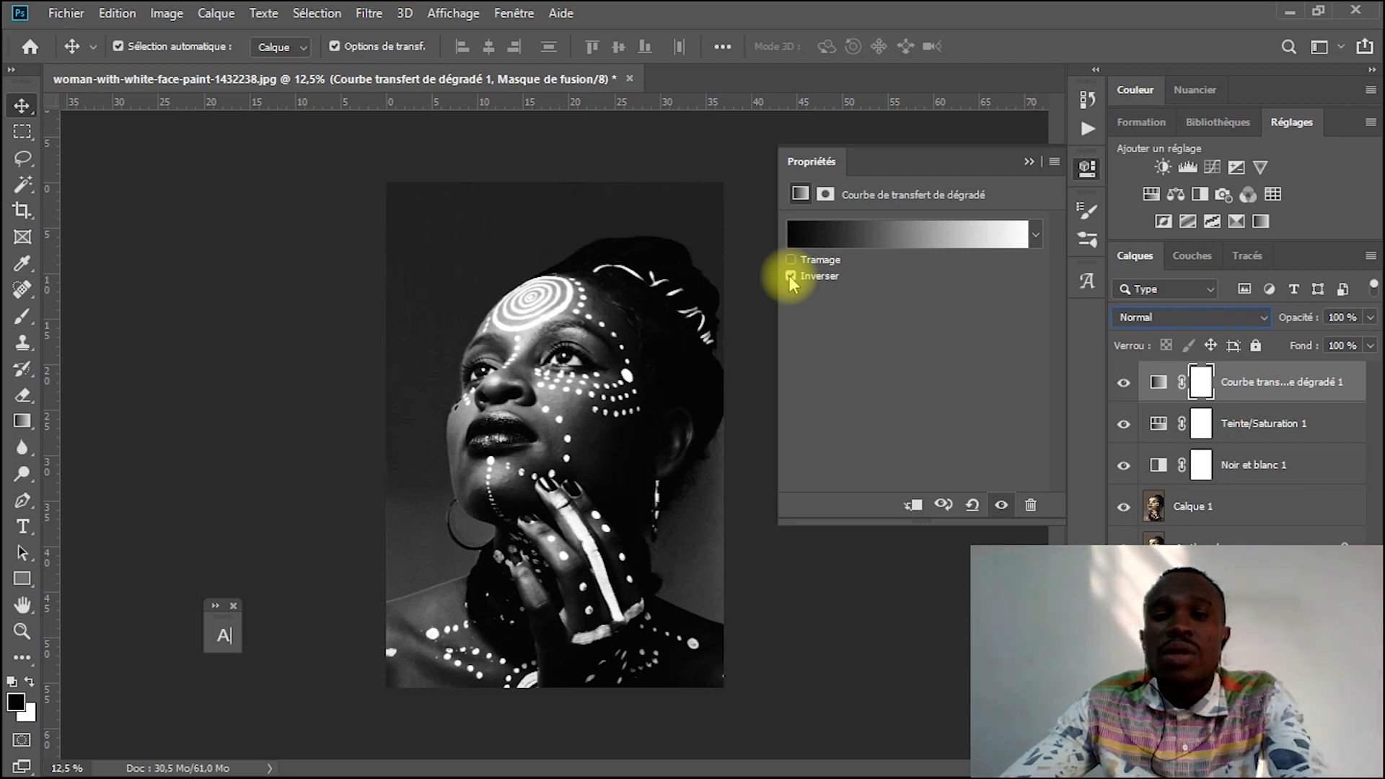
left_click(790, 276)
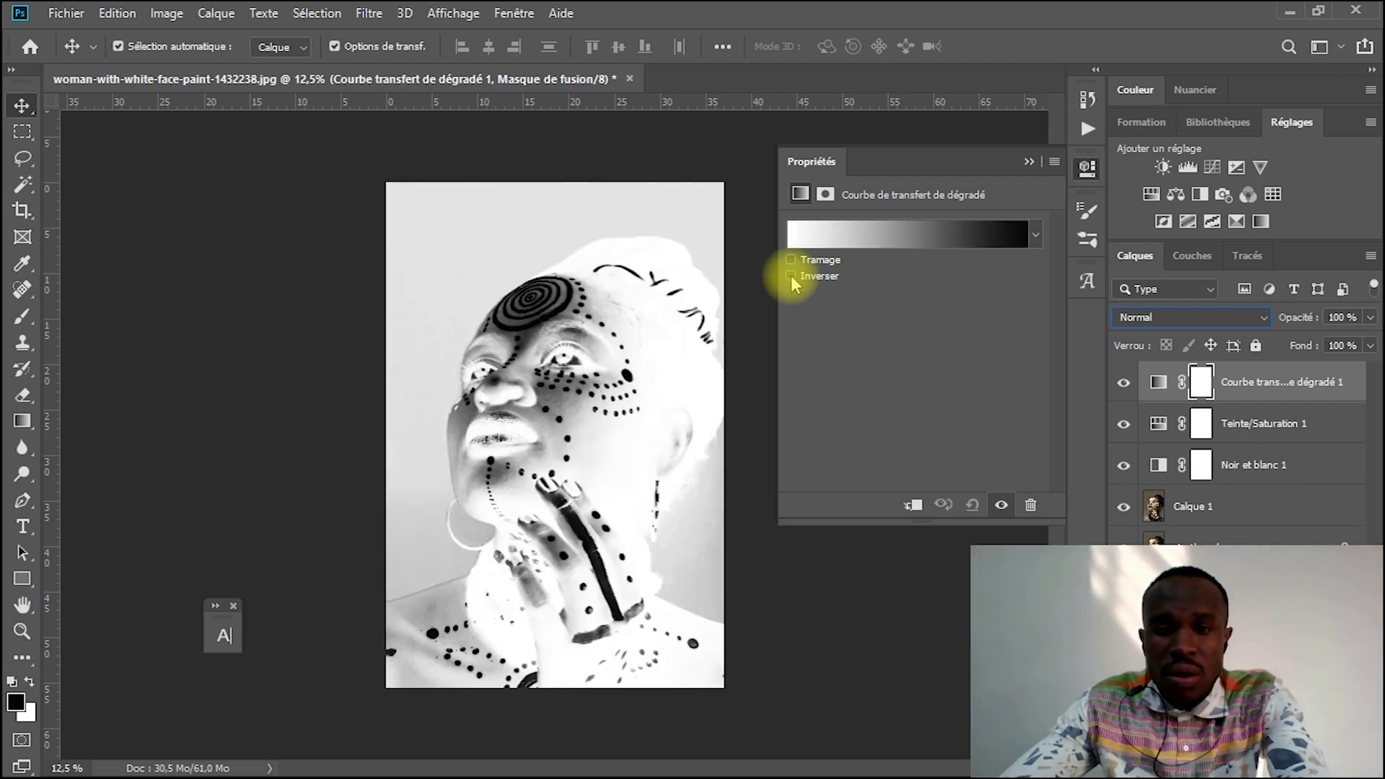
Recolor the gradient map's black end stop to ffcc00 and set the layer's blend mode to Lumière tamisée
left_click(903, 232)
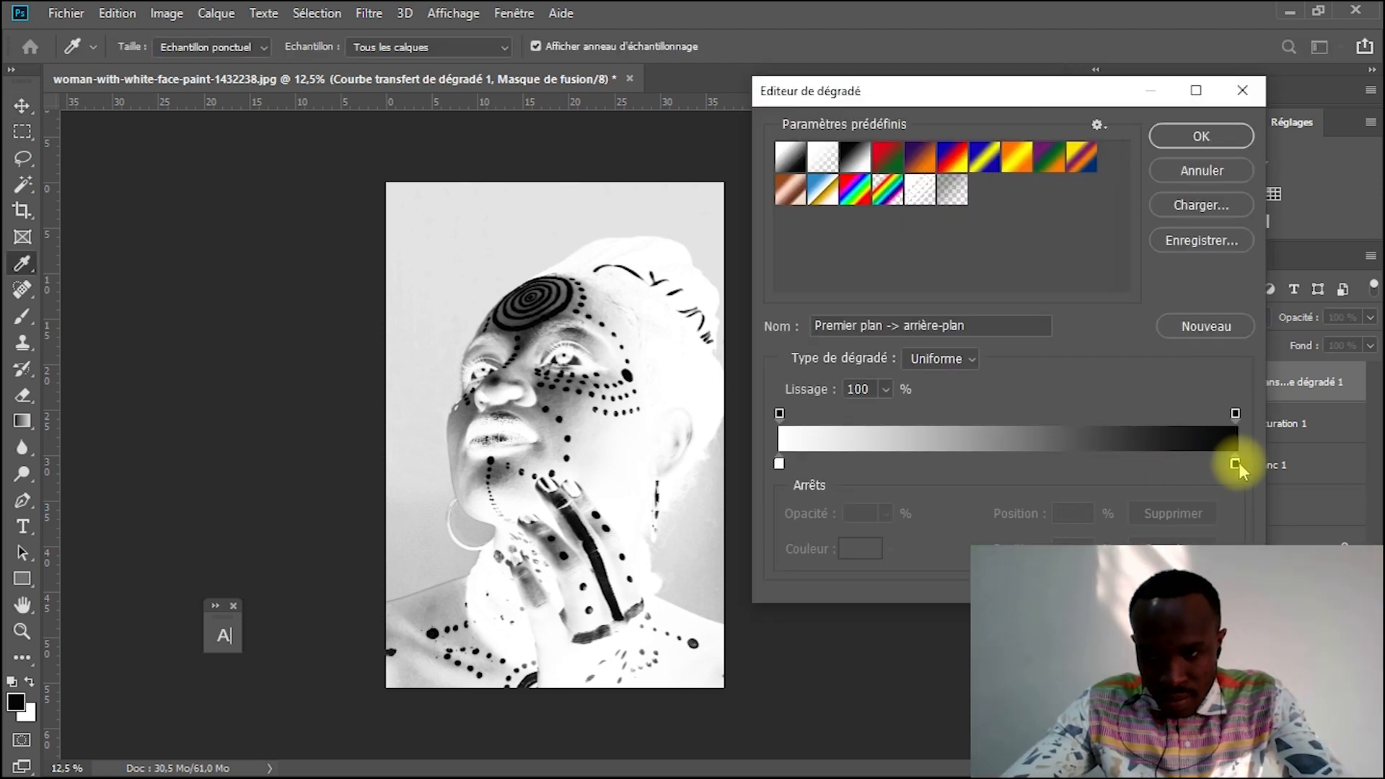
left_click(1235, 464)
left_click(873, 552)
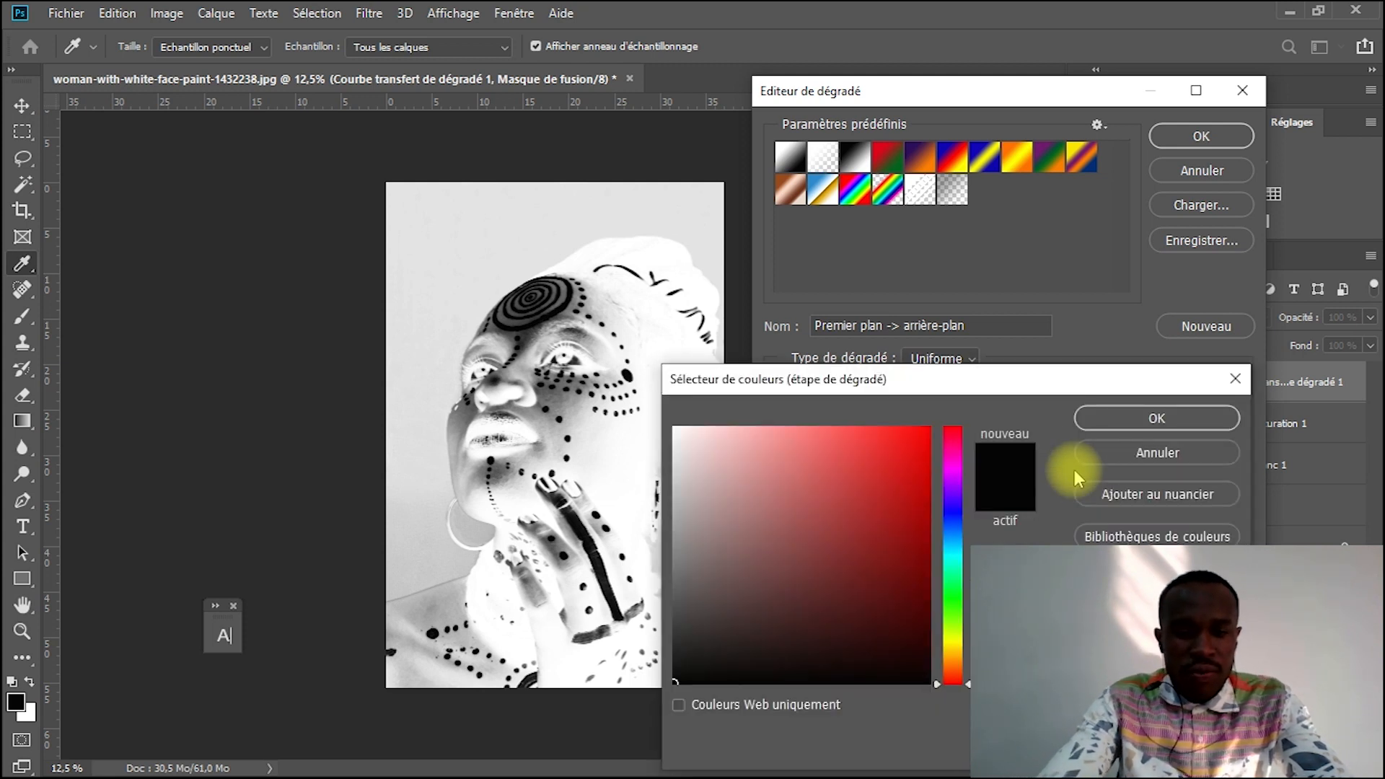
type("ff")
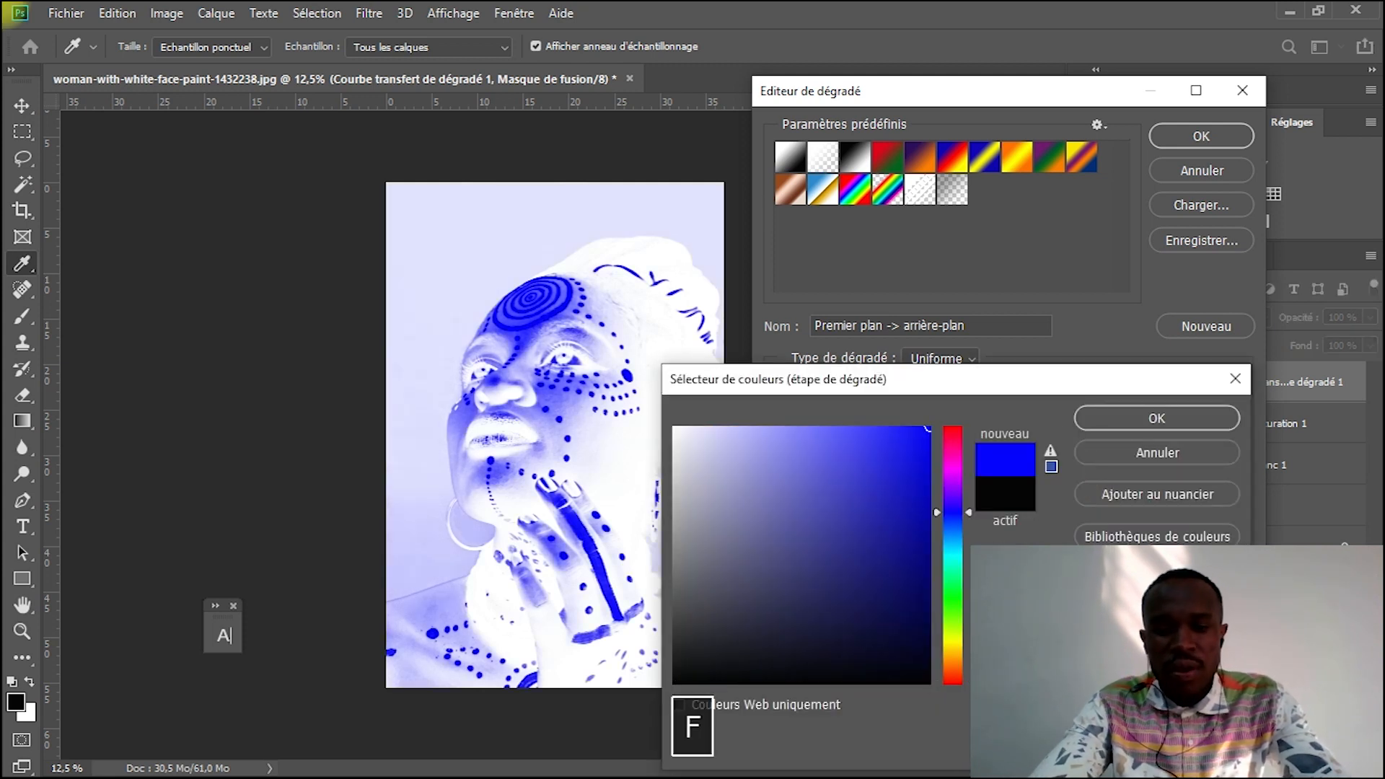
type("cc00")
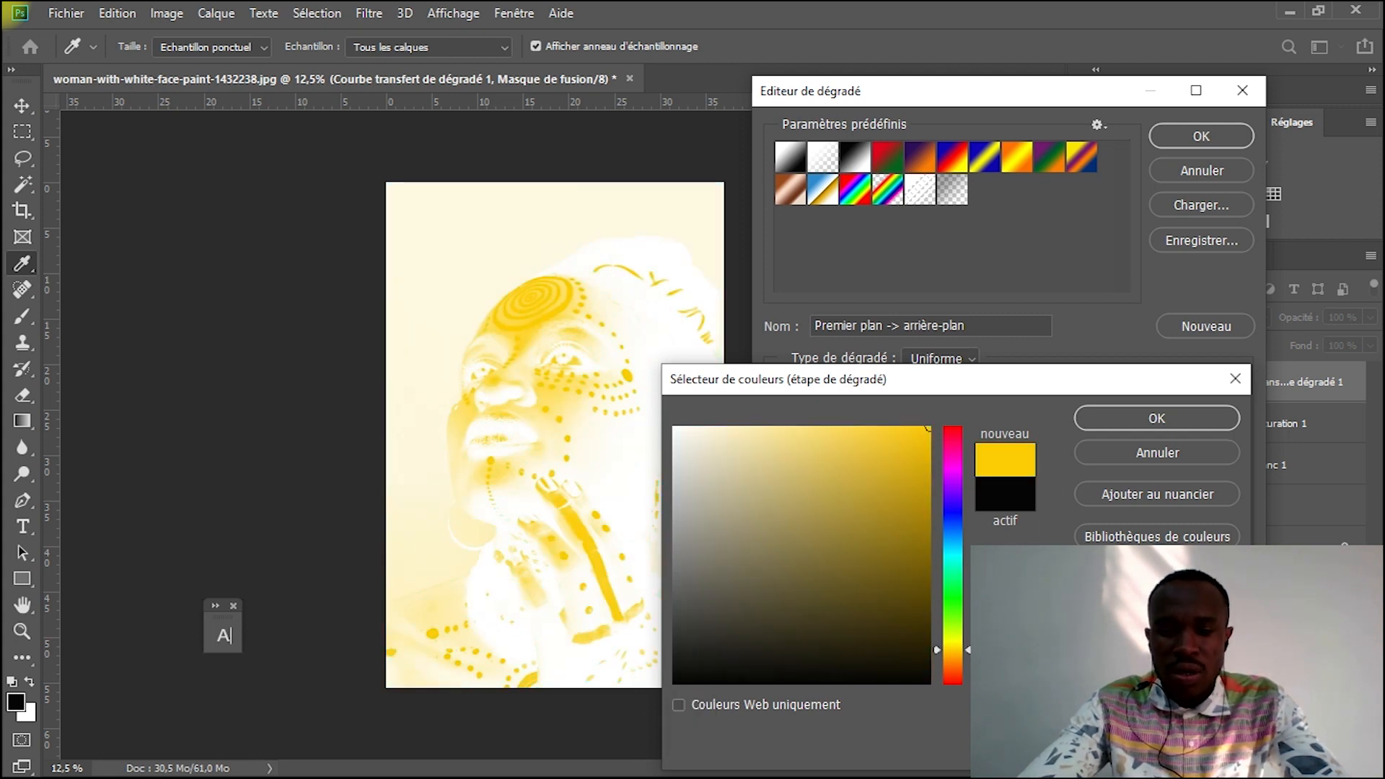
key("Return")
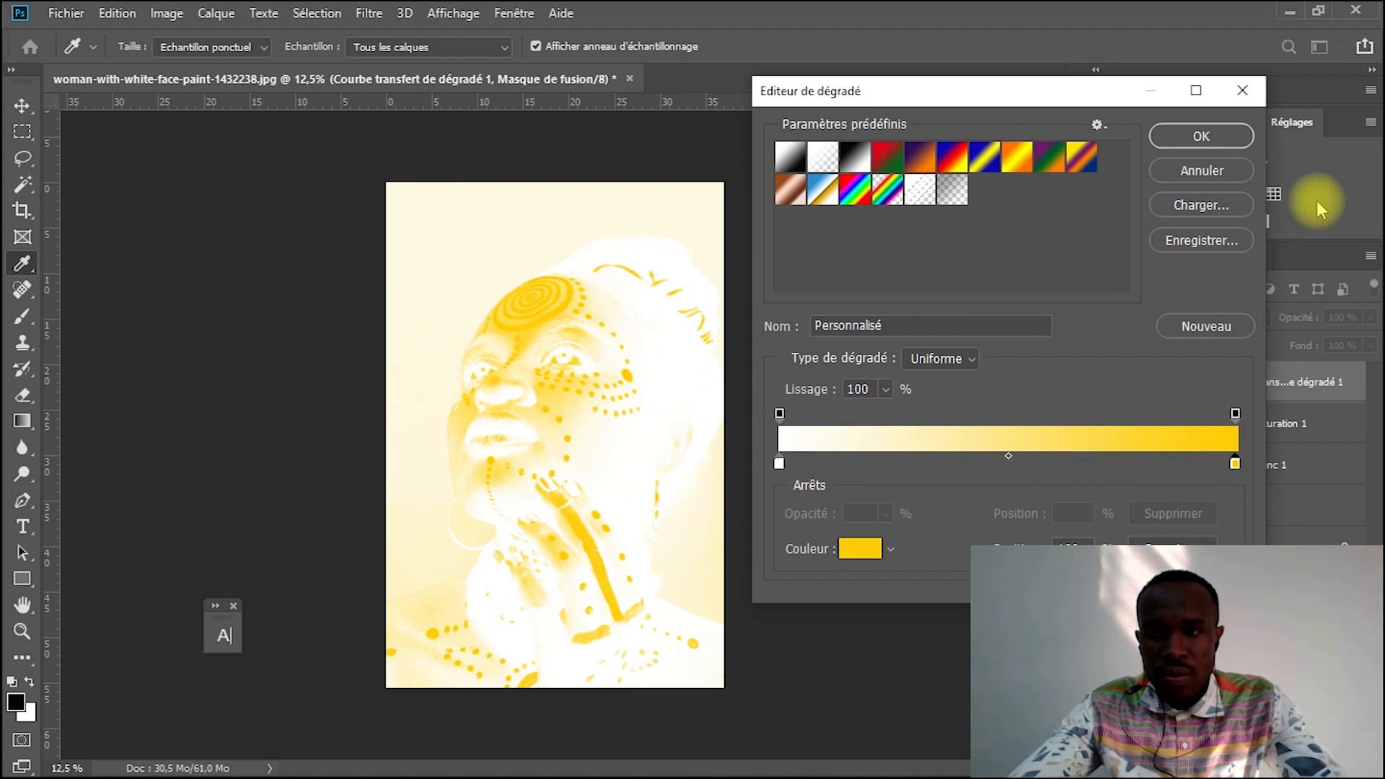
left_click(1200, 136)
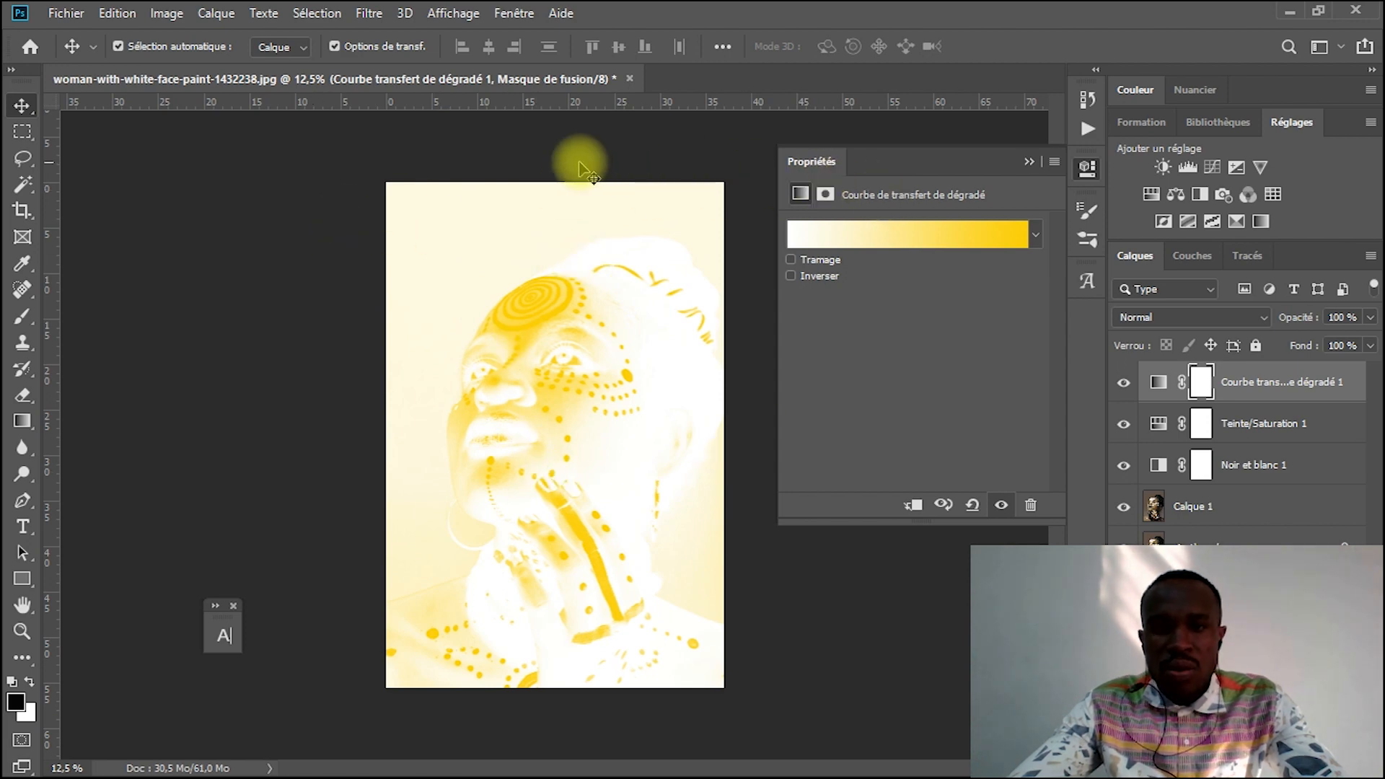
left_click(1184, 322)
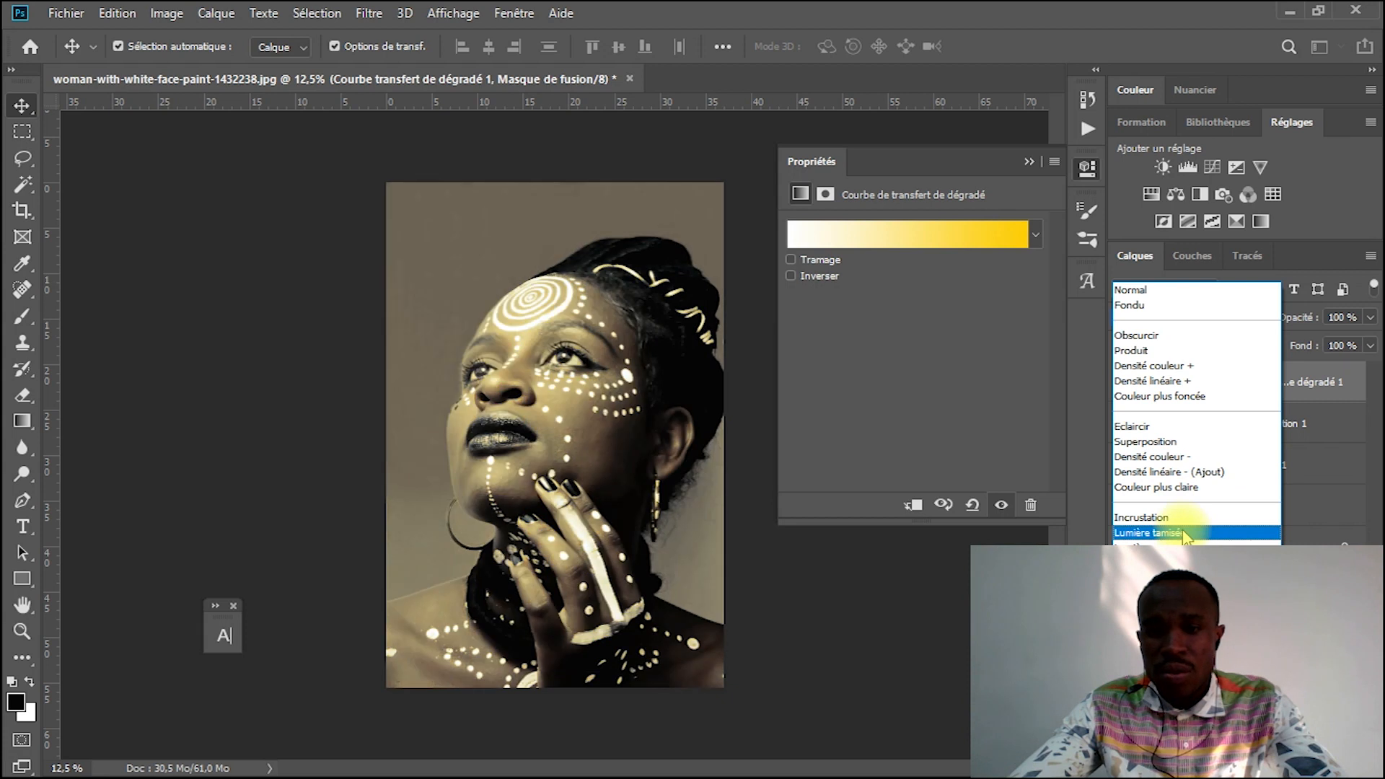
left_click(1183, 532)
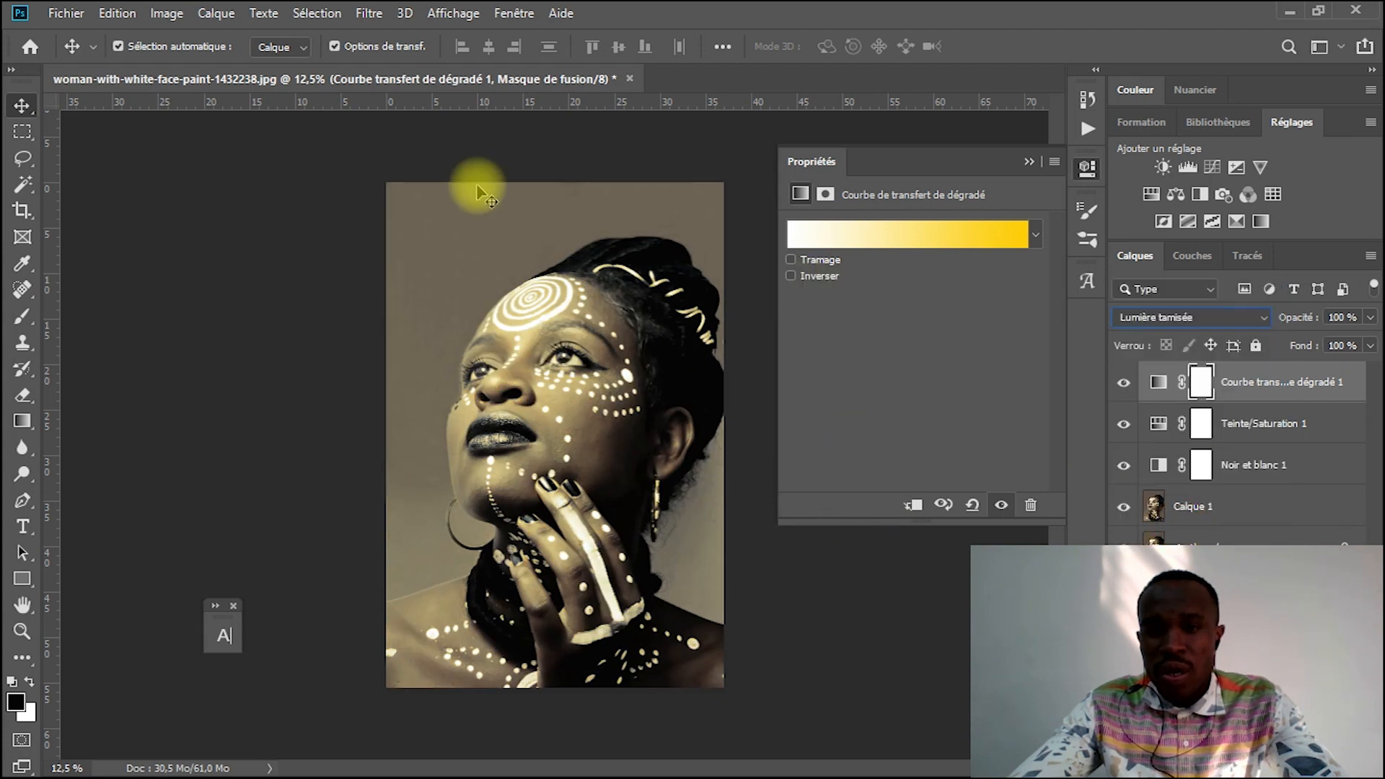
Change the gradient map's white start stop to black and move it inward to about 29% of the gradient
left_click(806, 236)
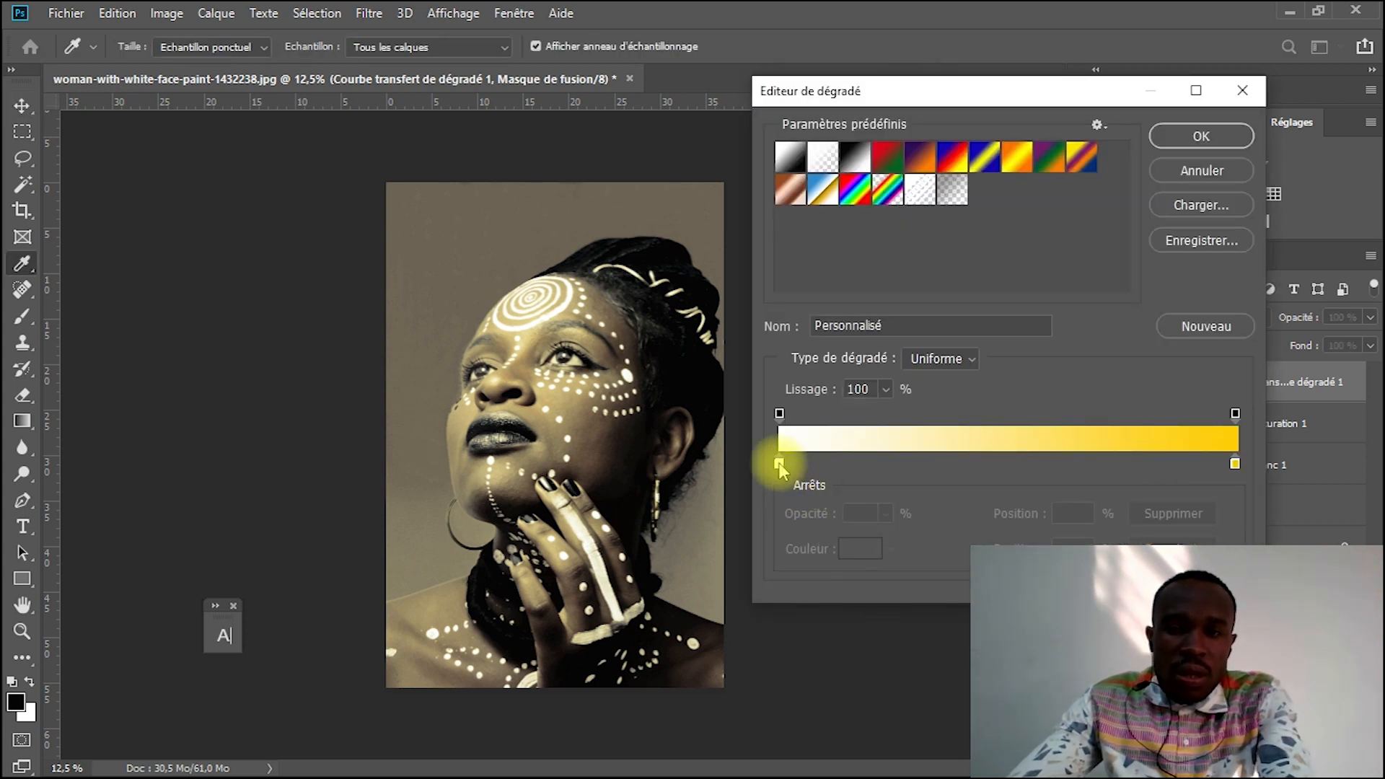
left_click(779, 465)
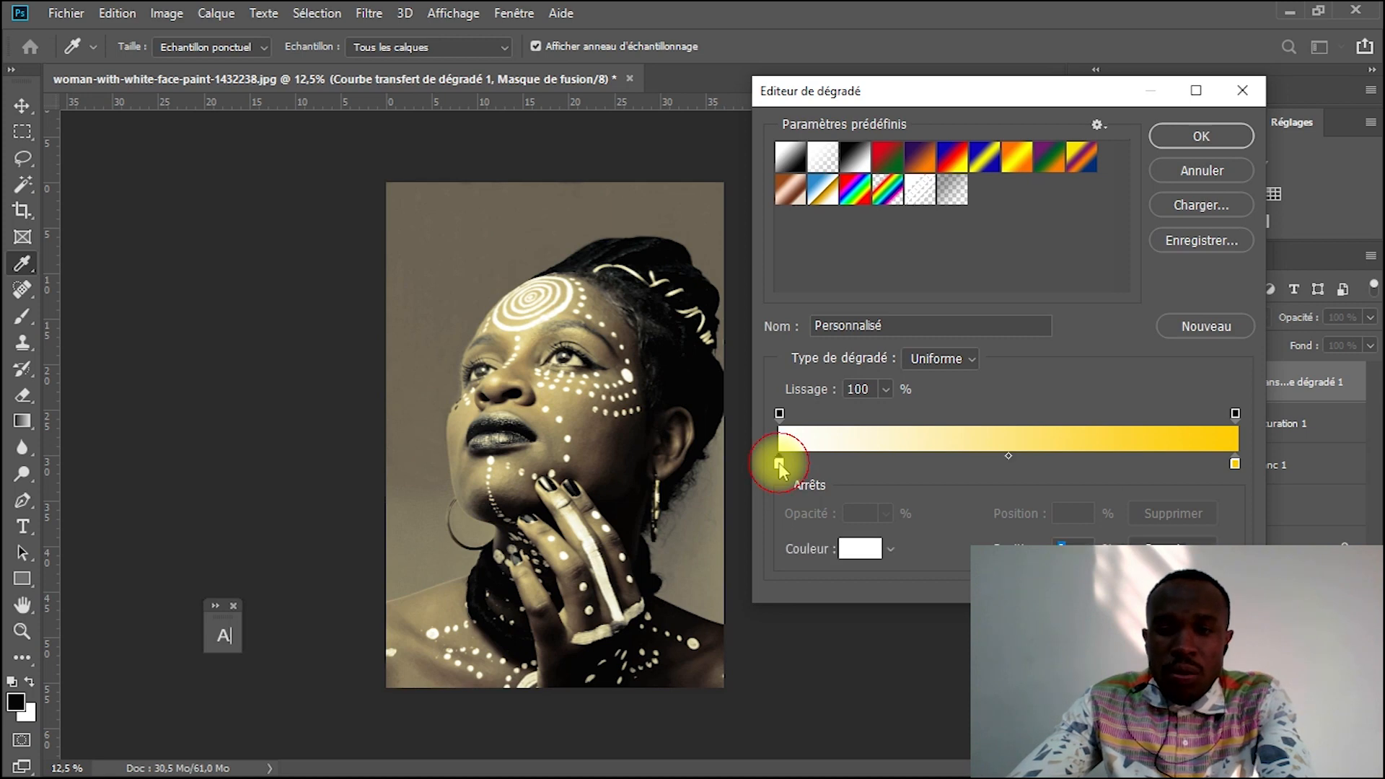
left_click(860, 548)
left_click(929, 682)
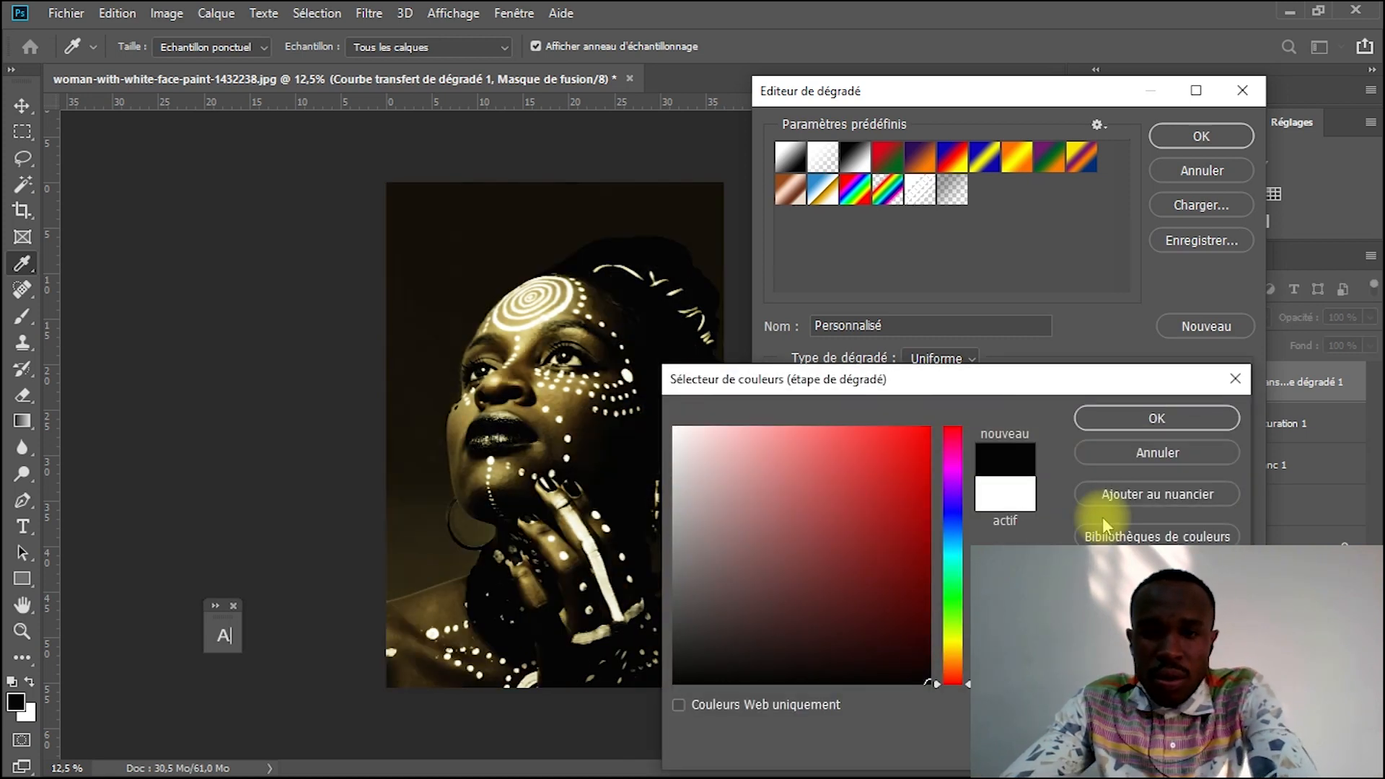
left_click(1175, 421)
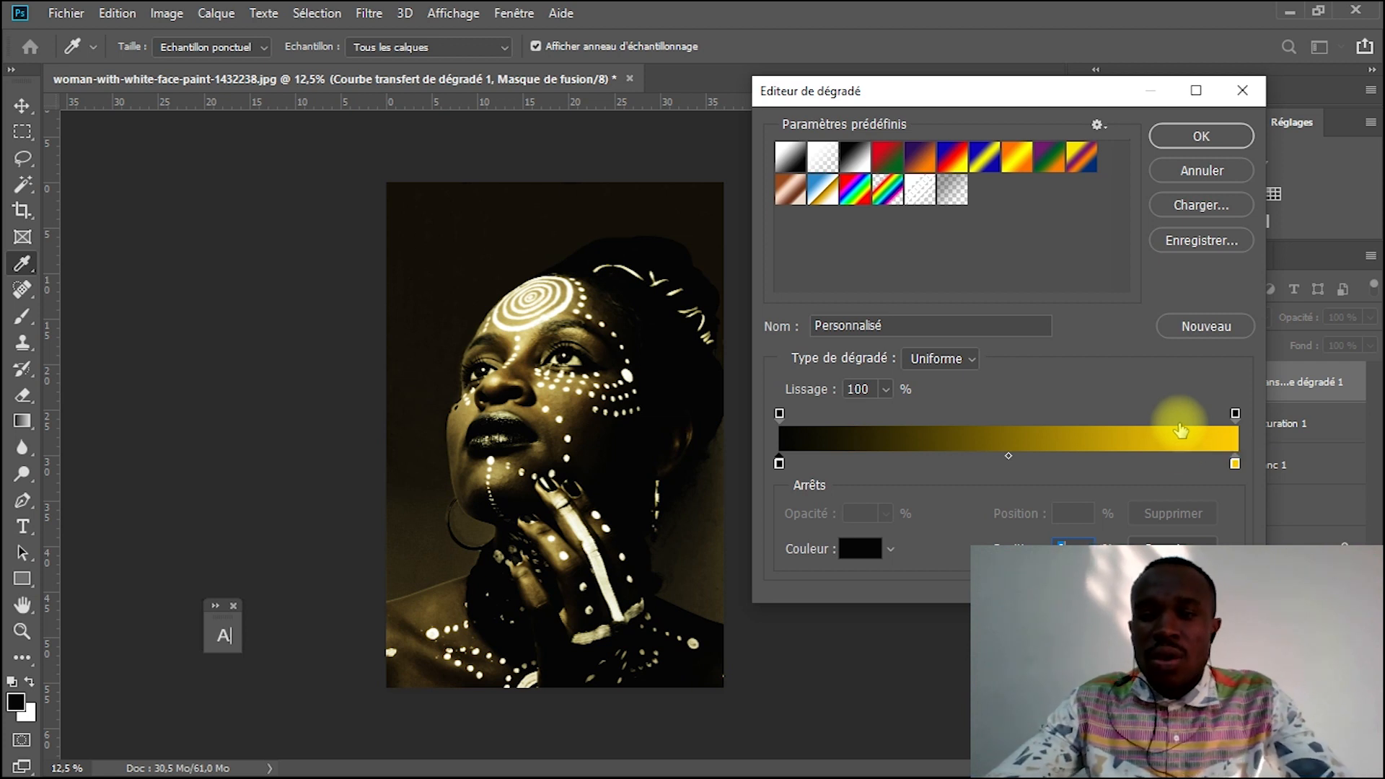
left_click_drag(778, 463, 913, 466)
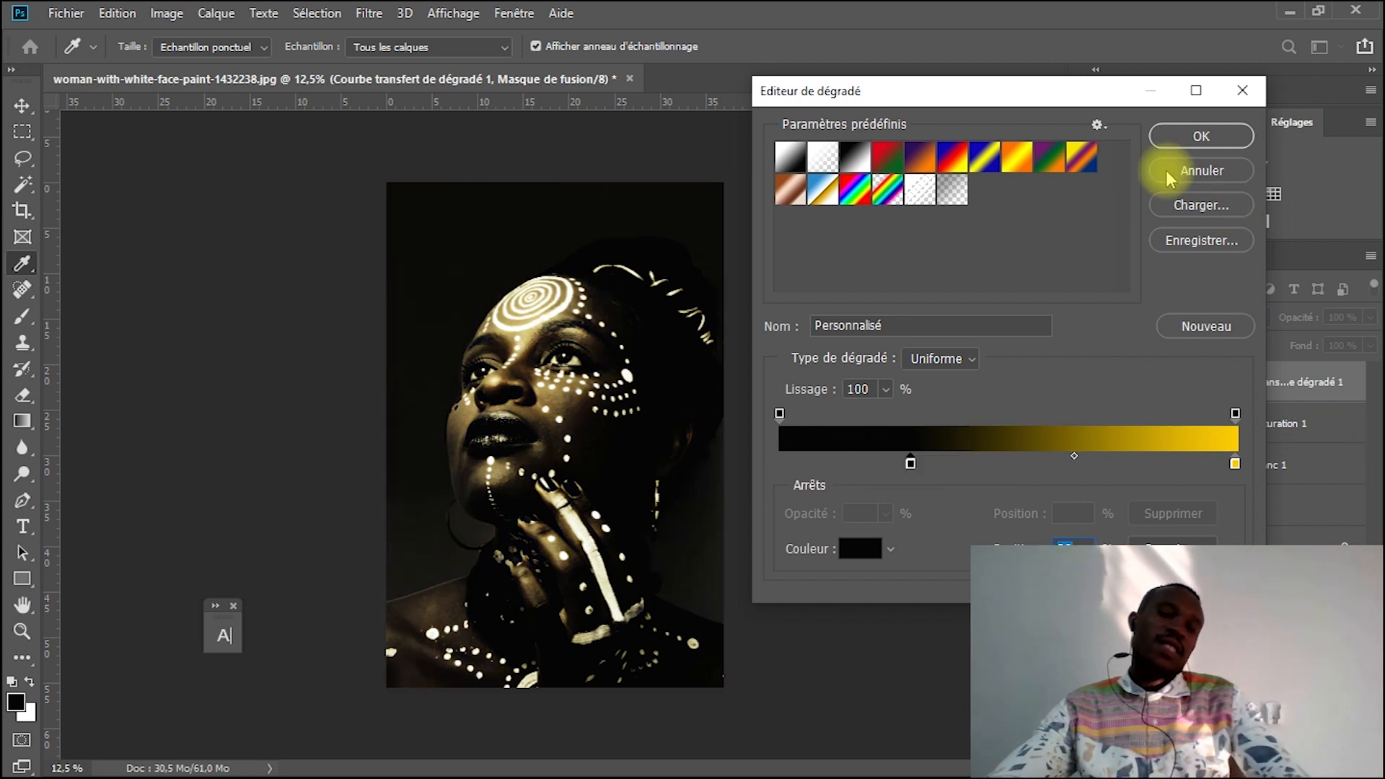
left_click(887, 465)
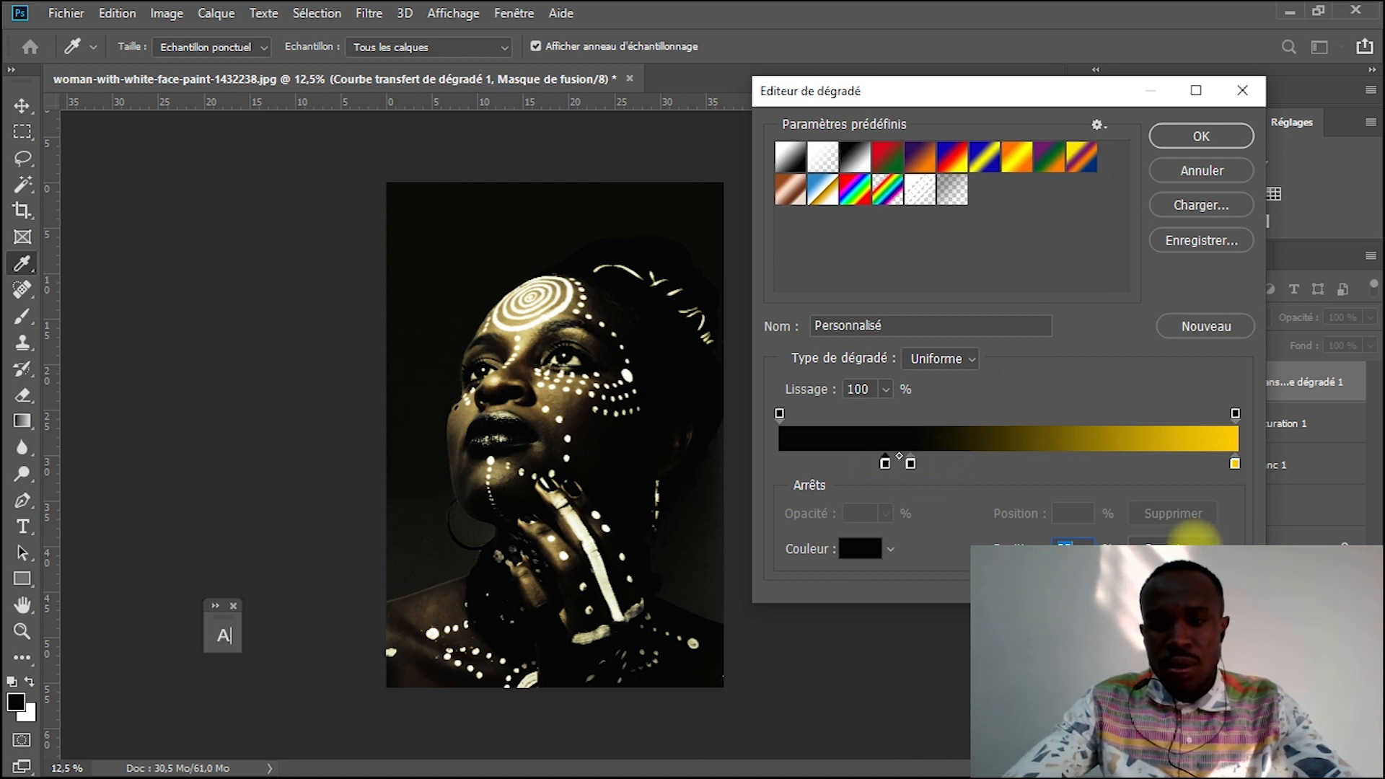
left_click(1194, 546)
double_click(911, 463)
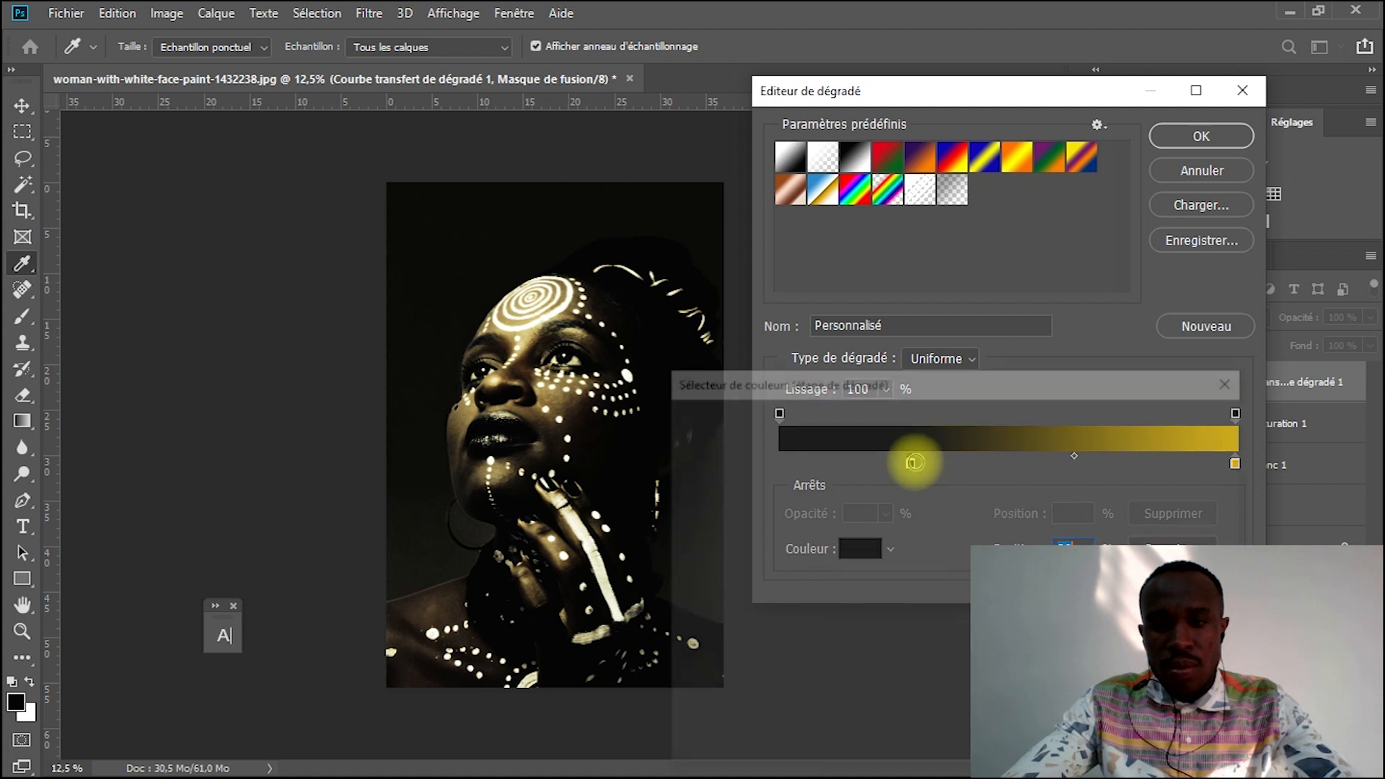
left_click(1078, 448)
Move the gradient map's black stop to about 42% and its yellow stop to about 95%, and accept the gradient
left_click_drag(1233, 464, 1129, 470)
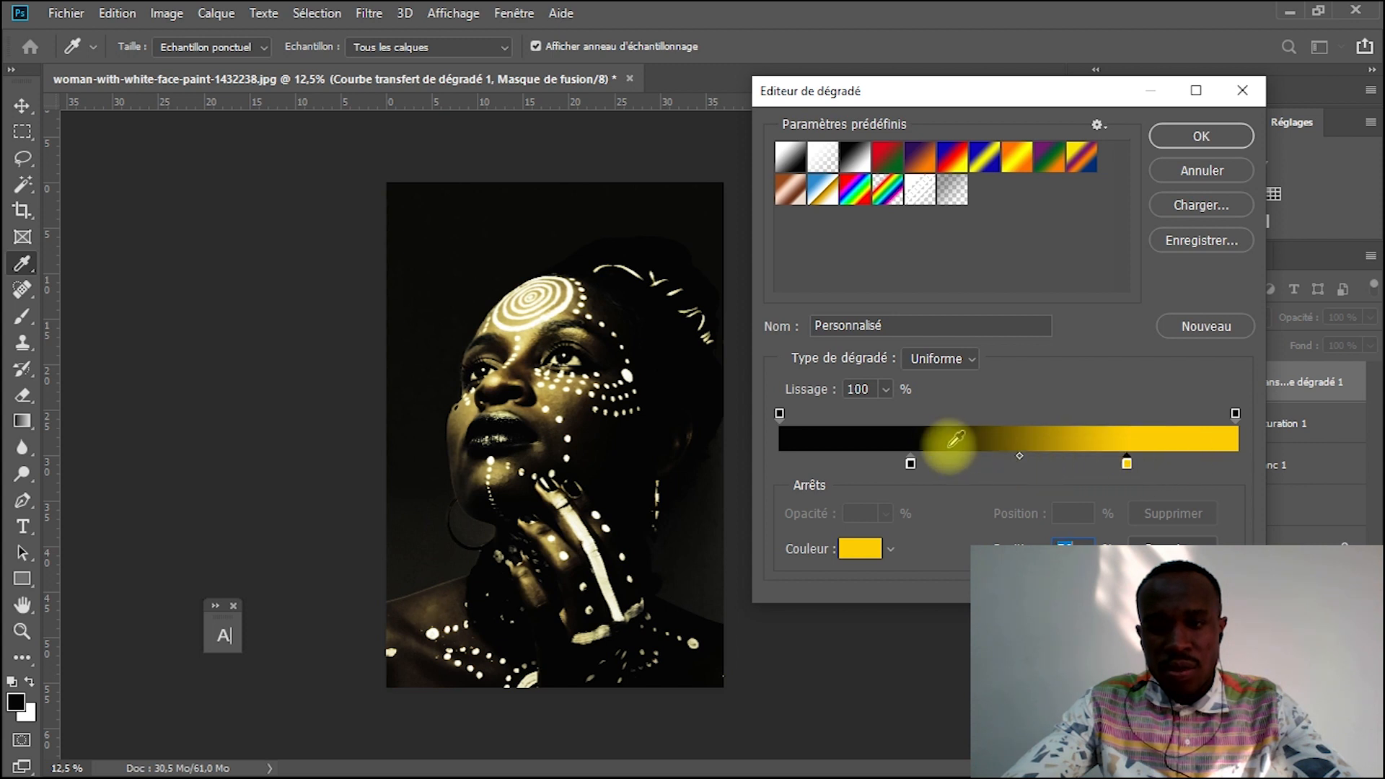
left_click(910, 464)
left_click_drag(911, 464, 973, 463)
left_click_drag(1136, 468, 1203, 465)
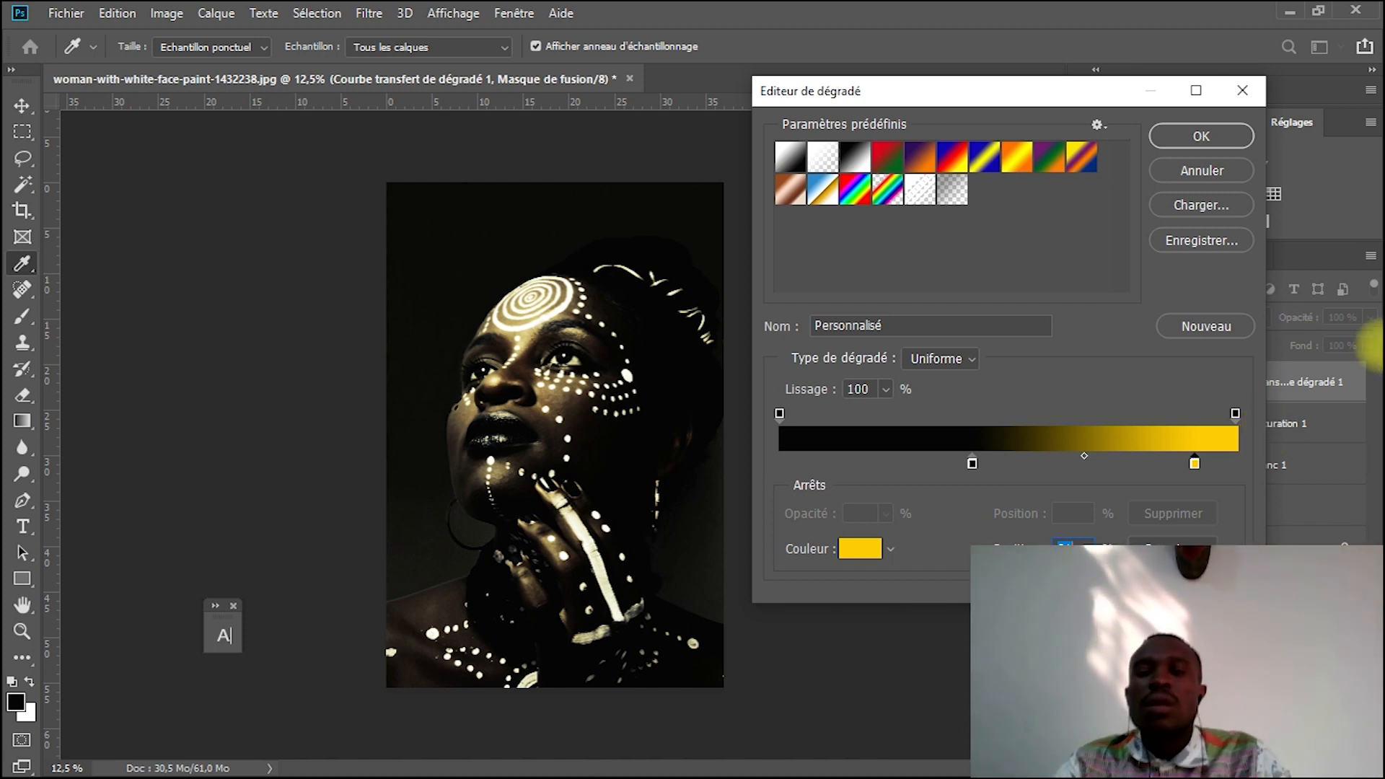
left_click(1195, 463)
left_click_drag(1211, 465, 1216, 464)
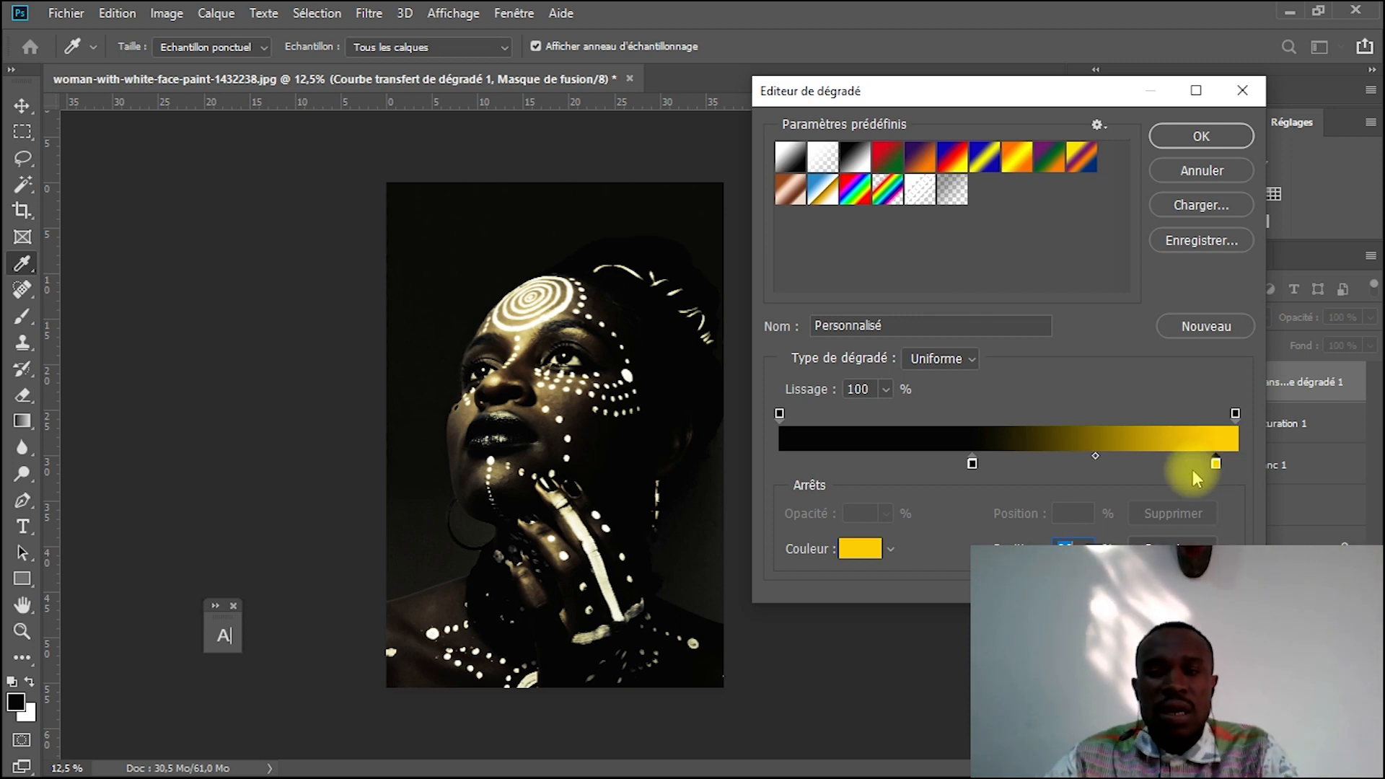
left_click(1163, 137)
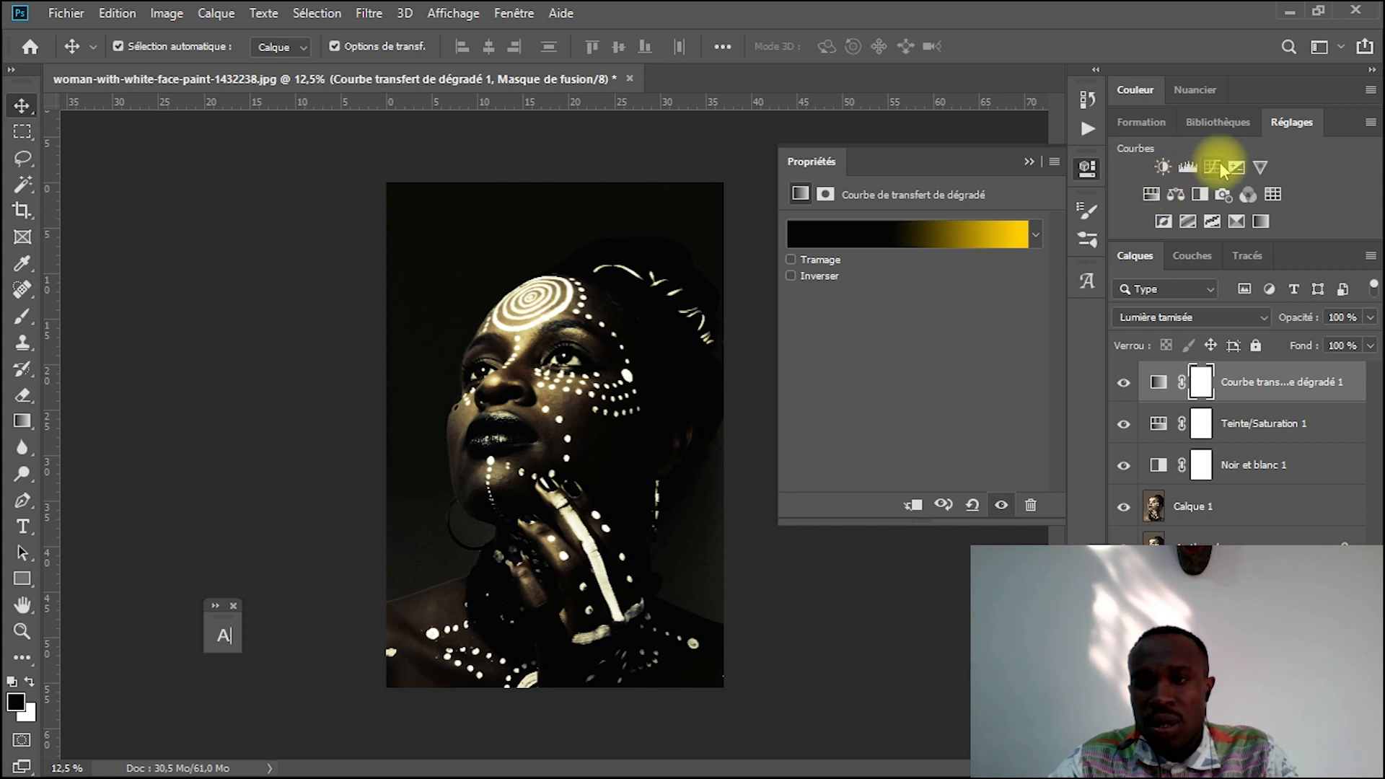
Add a Vibrance adjustment layer above the gradient map layer and set its Vibrance to +100
left_click(1261, 168)
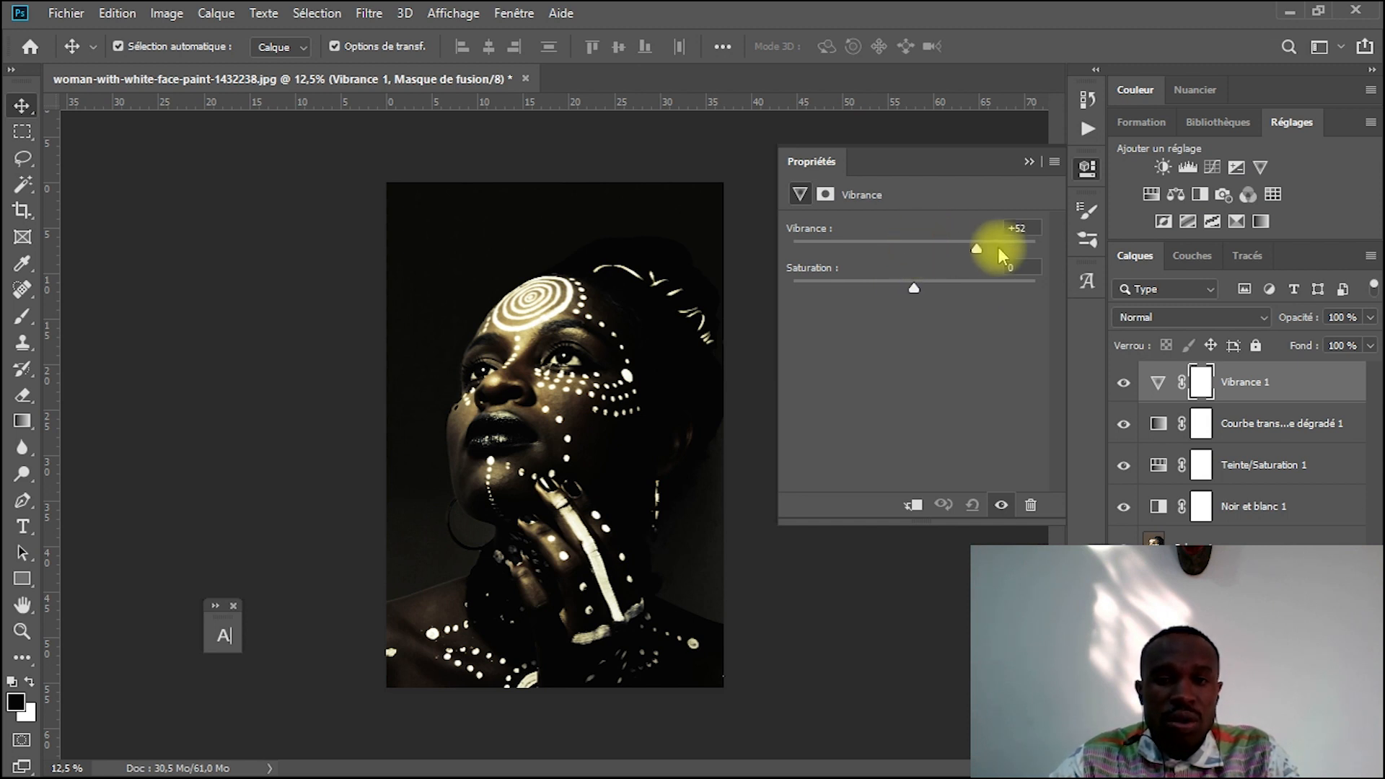
left_click_drag(1019, 245, 843, 232)
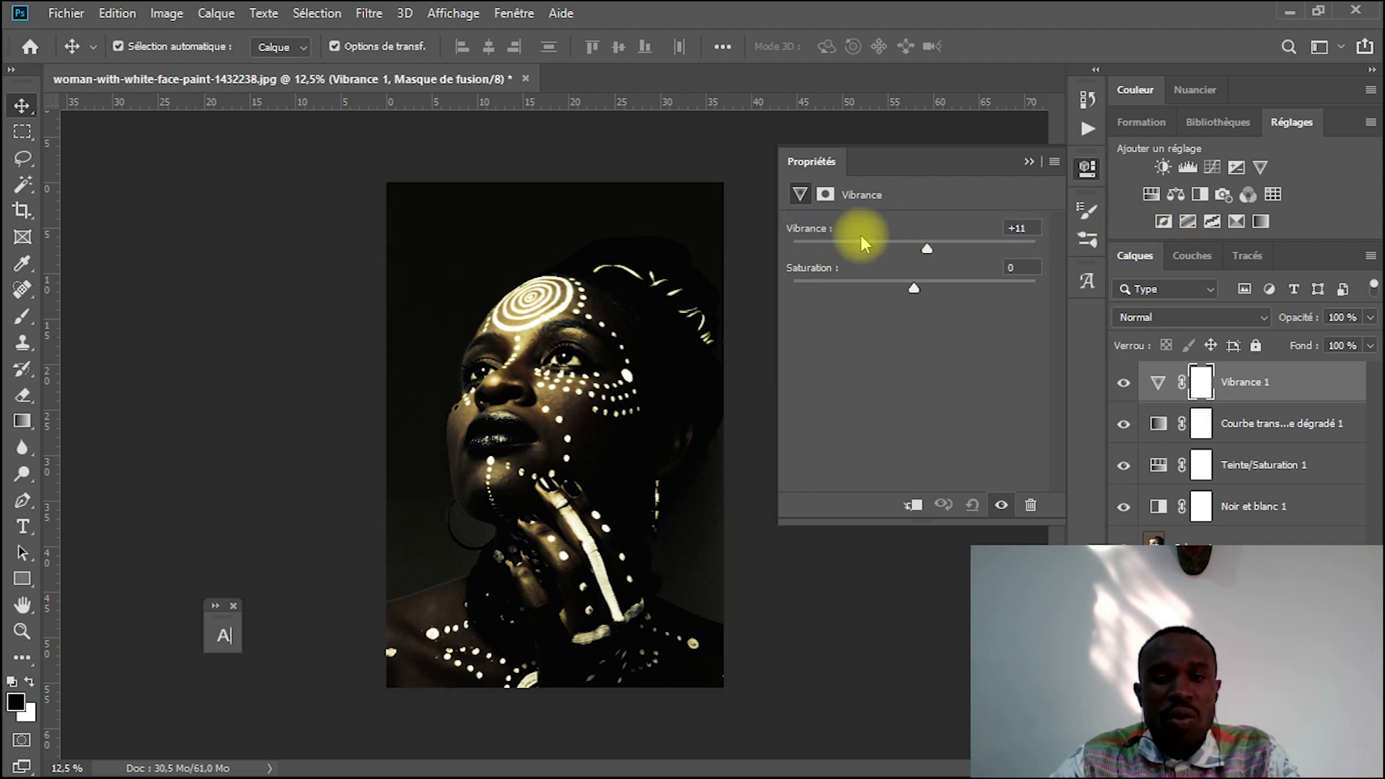
left_click_drag(860, 236, 1199, 223)
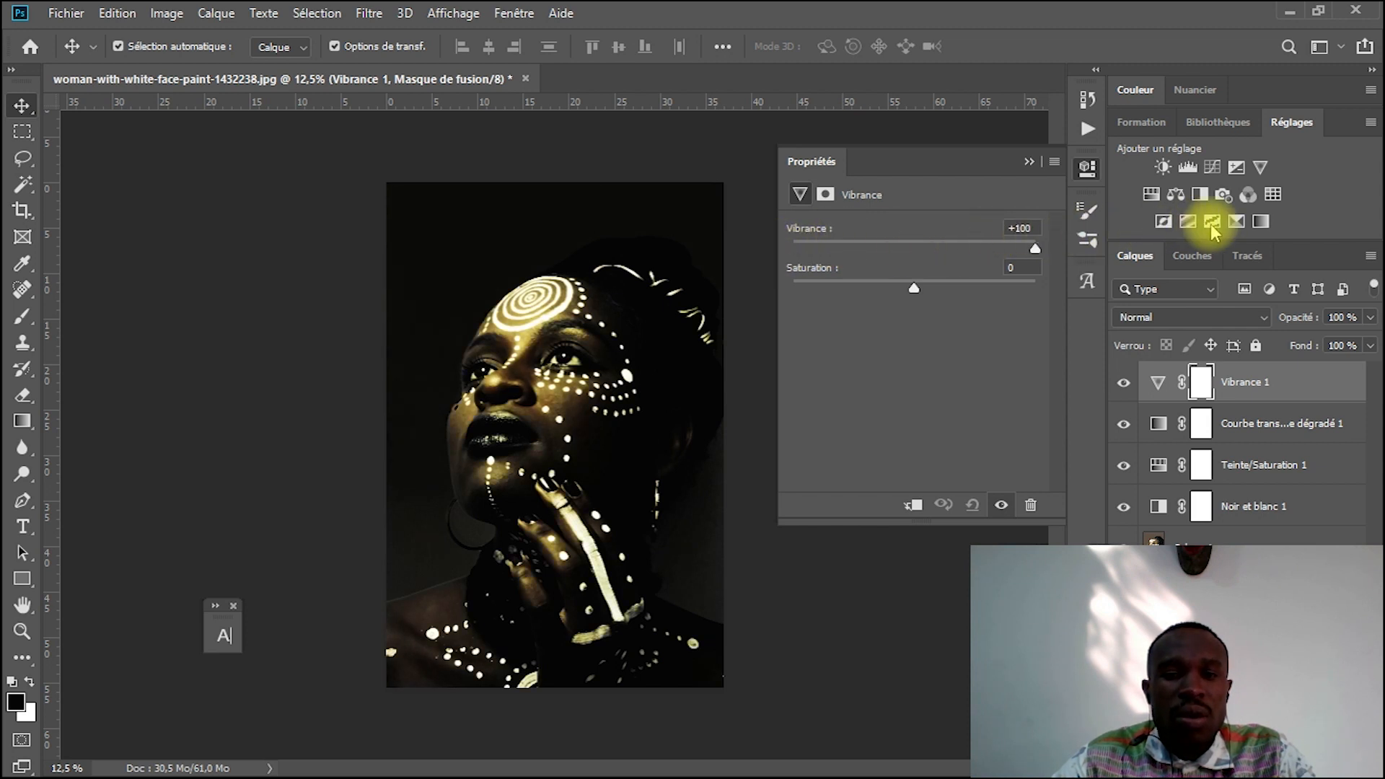
Try Saturation at -87 and +3 on the Vibrance 1 layer and reset it to 0
left_click(915, 288)
left_click_drag(916, 290, 829, 332)
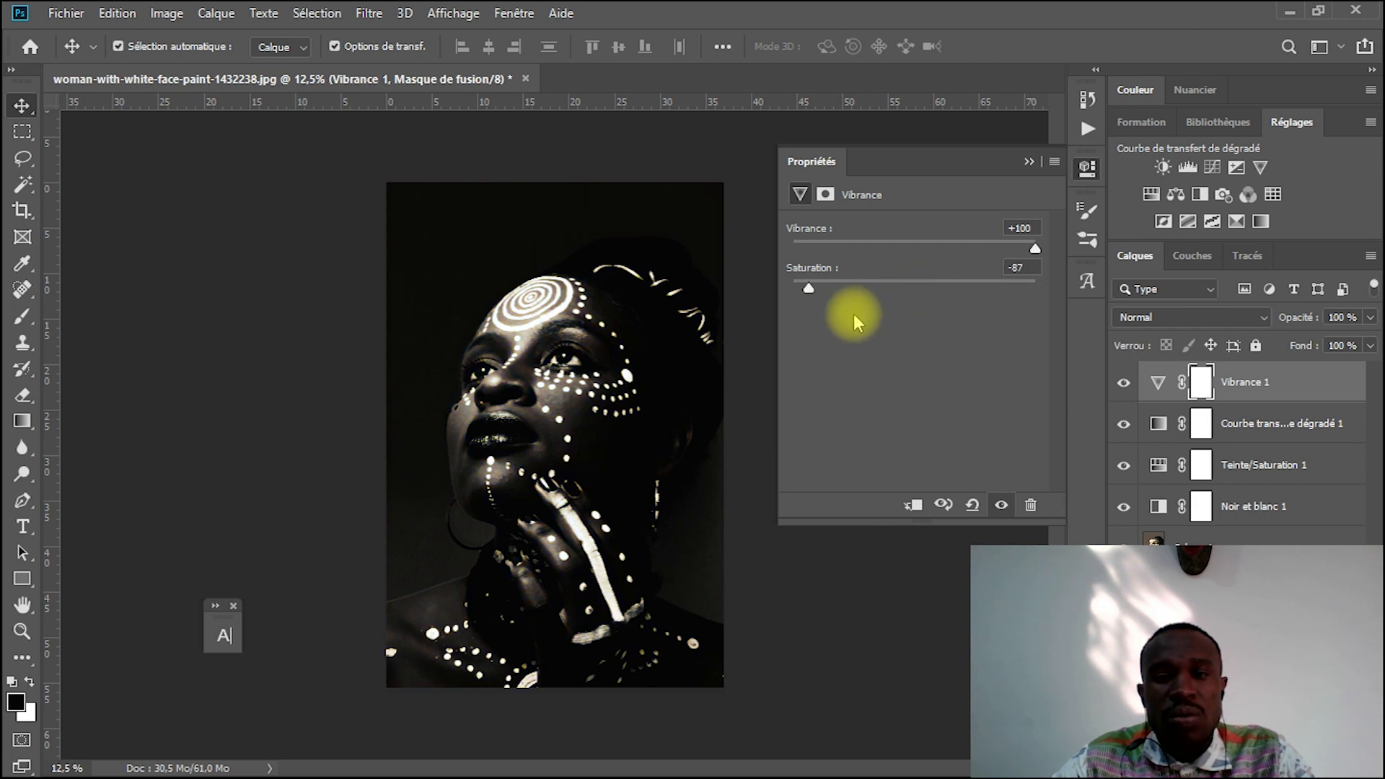
left_click_drag(916, 293, 925, 287)
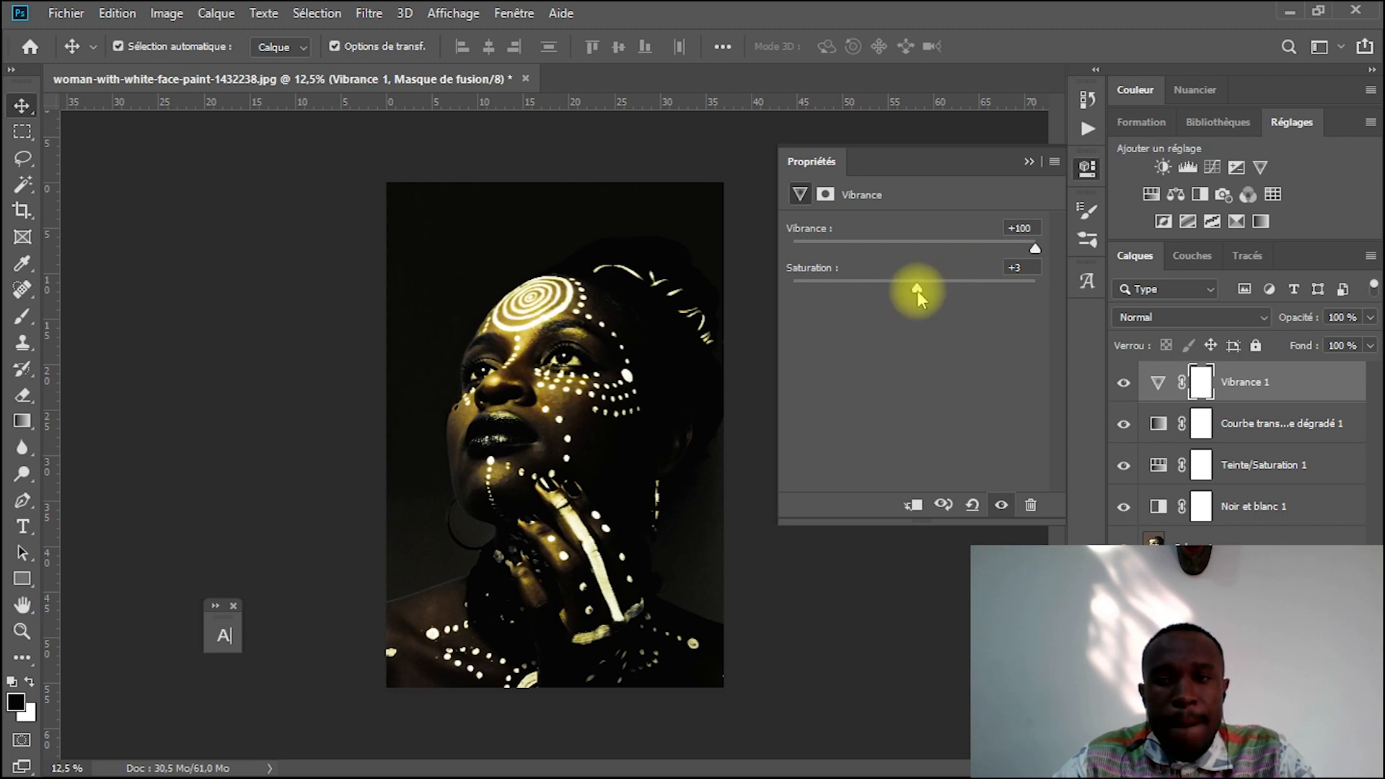
left_click(1015, 267)
type("0")
key("Return")
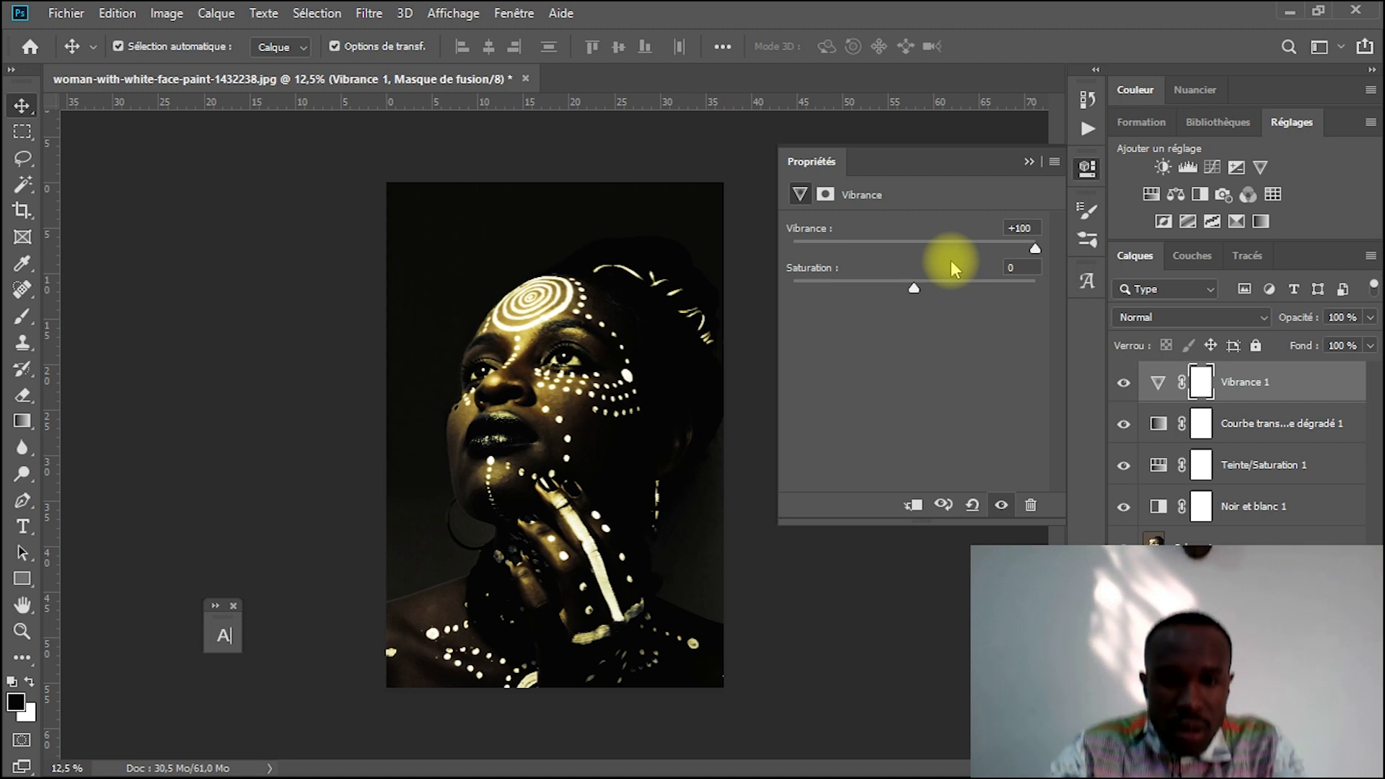
left_click(1030, 160)
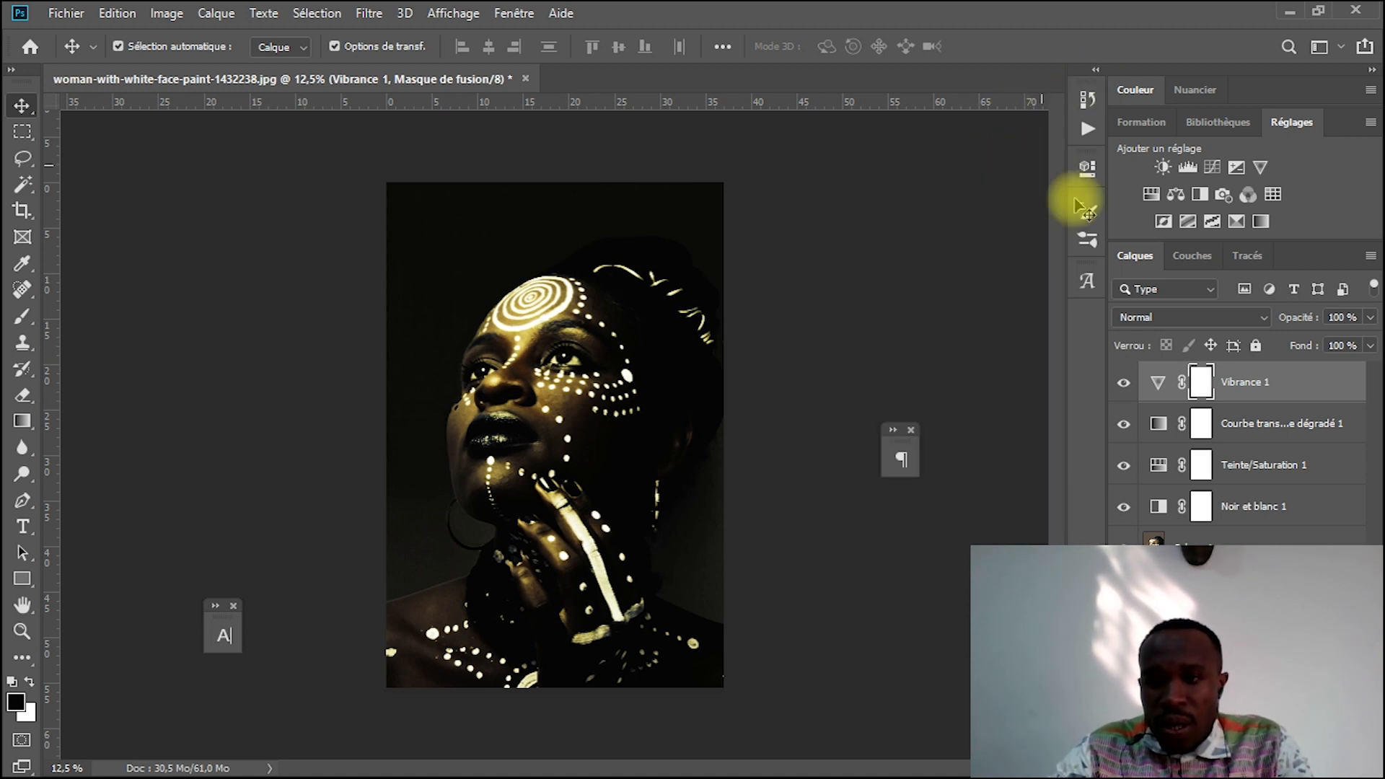
Add a Courbes adjustment layer and place a shadow and a highlight point on the RVB curve, pulling both slightly below the diagonal
left_click(1213, 172)
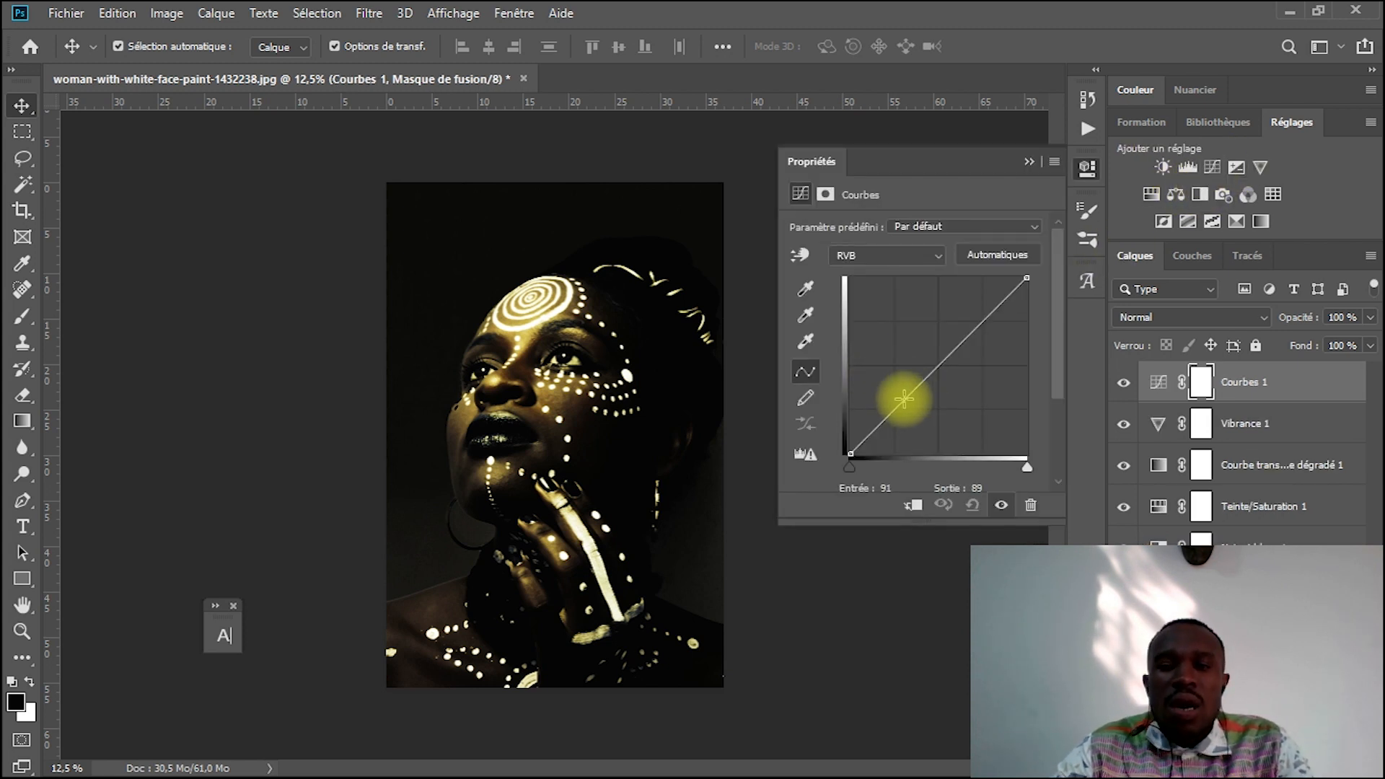
left_click(894, 408)
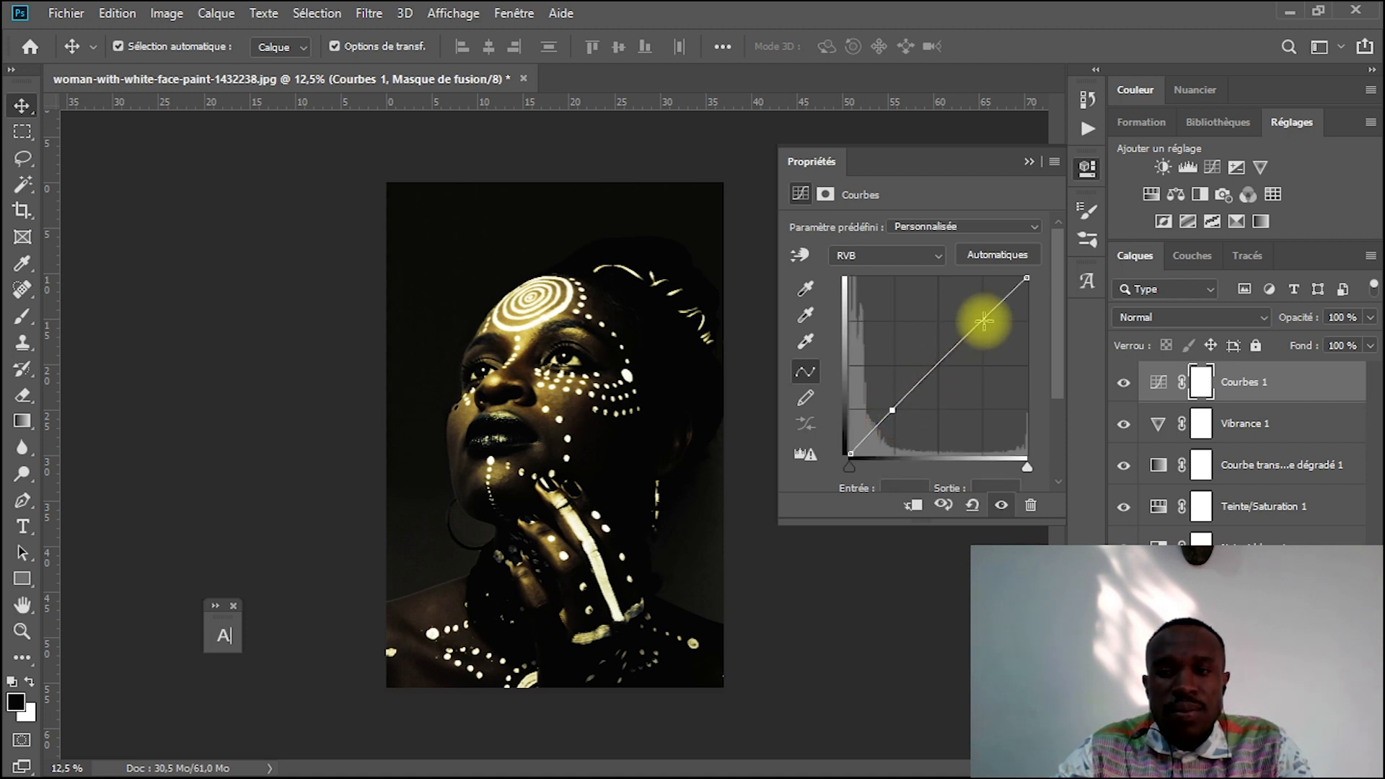
left_click(985, 318)
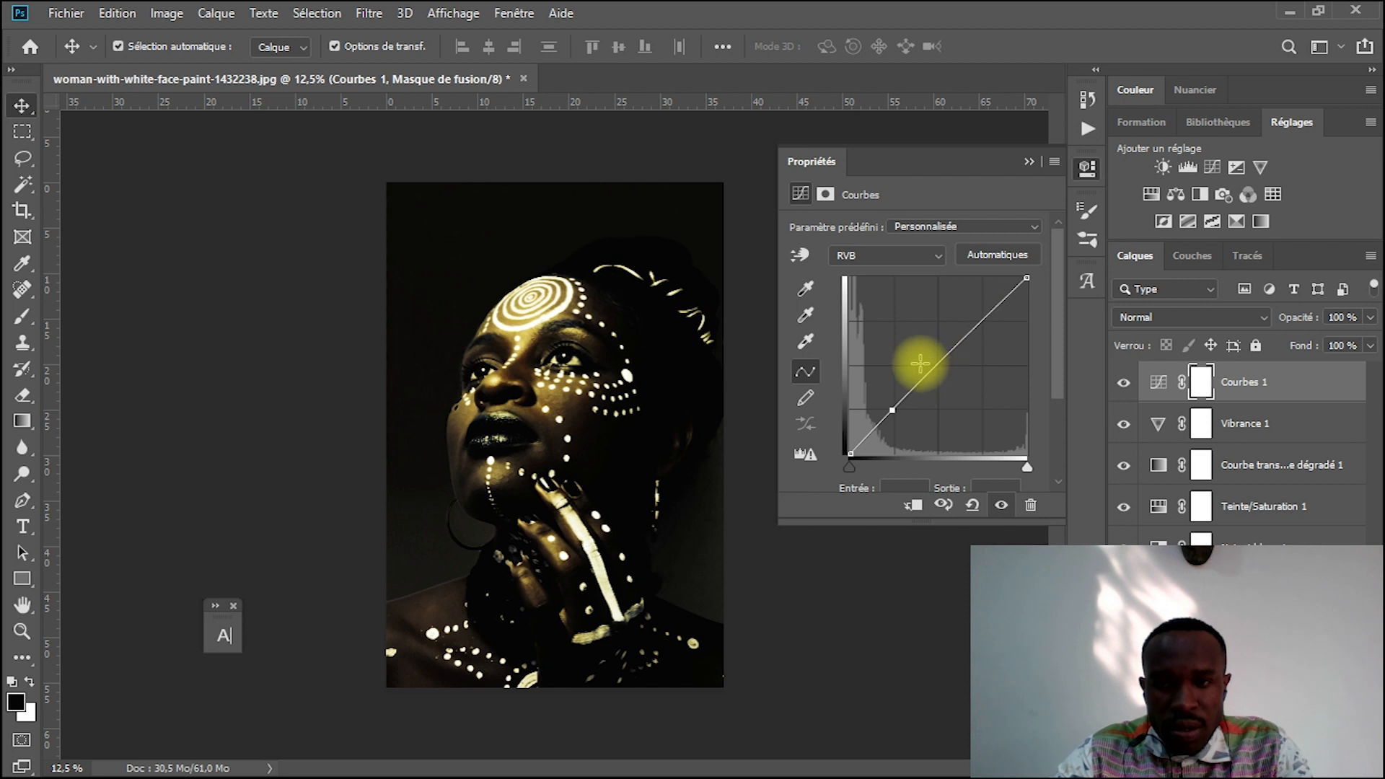
left_click_drag(893, 408, 909, 412)
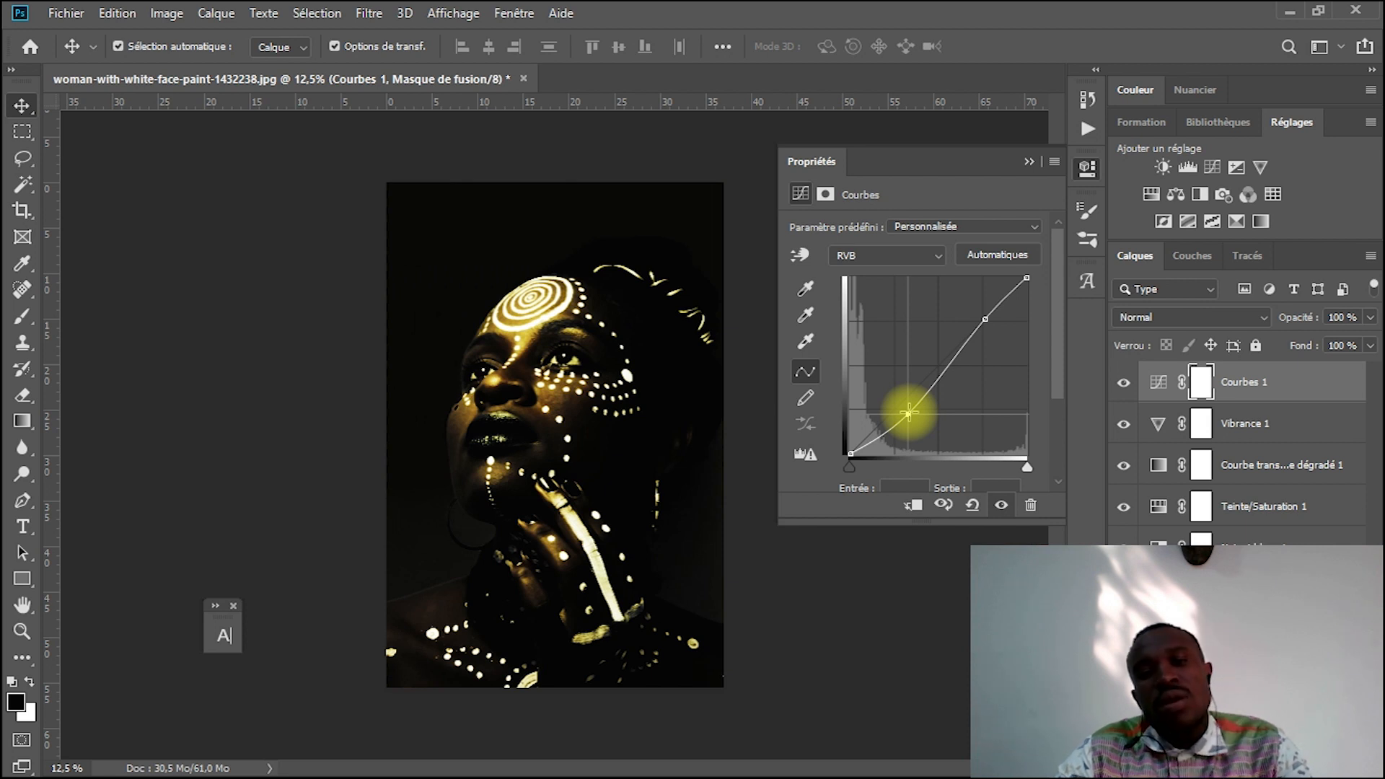
mouse_move(985, 319)
left_mouse_down()
mouse_move(999, 332)
mouse_move(946, 285)
mouse_move(1004, 338)
mouse_move(995, 315)
left_mouse_up()
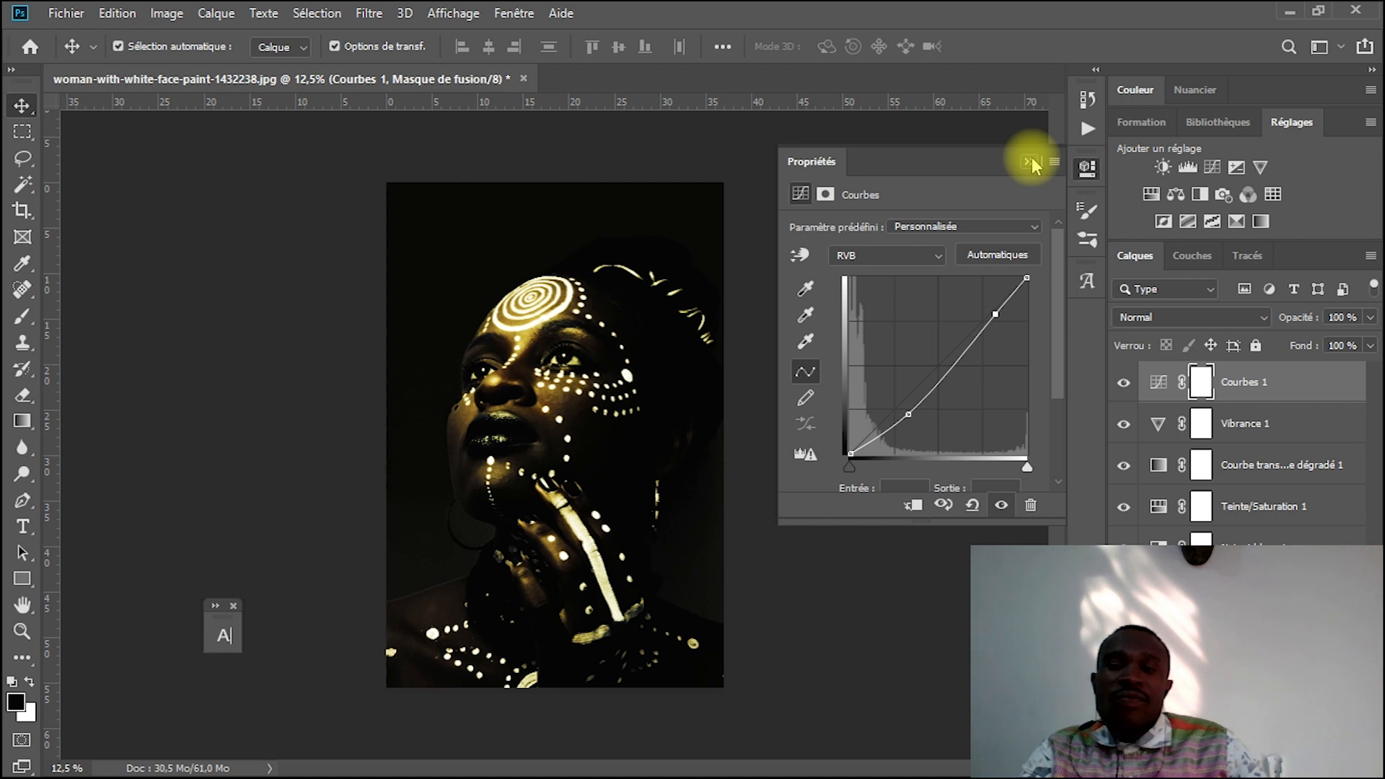
left_click(1032, 163)
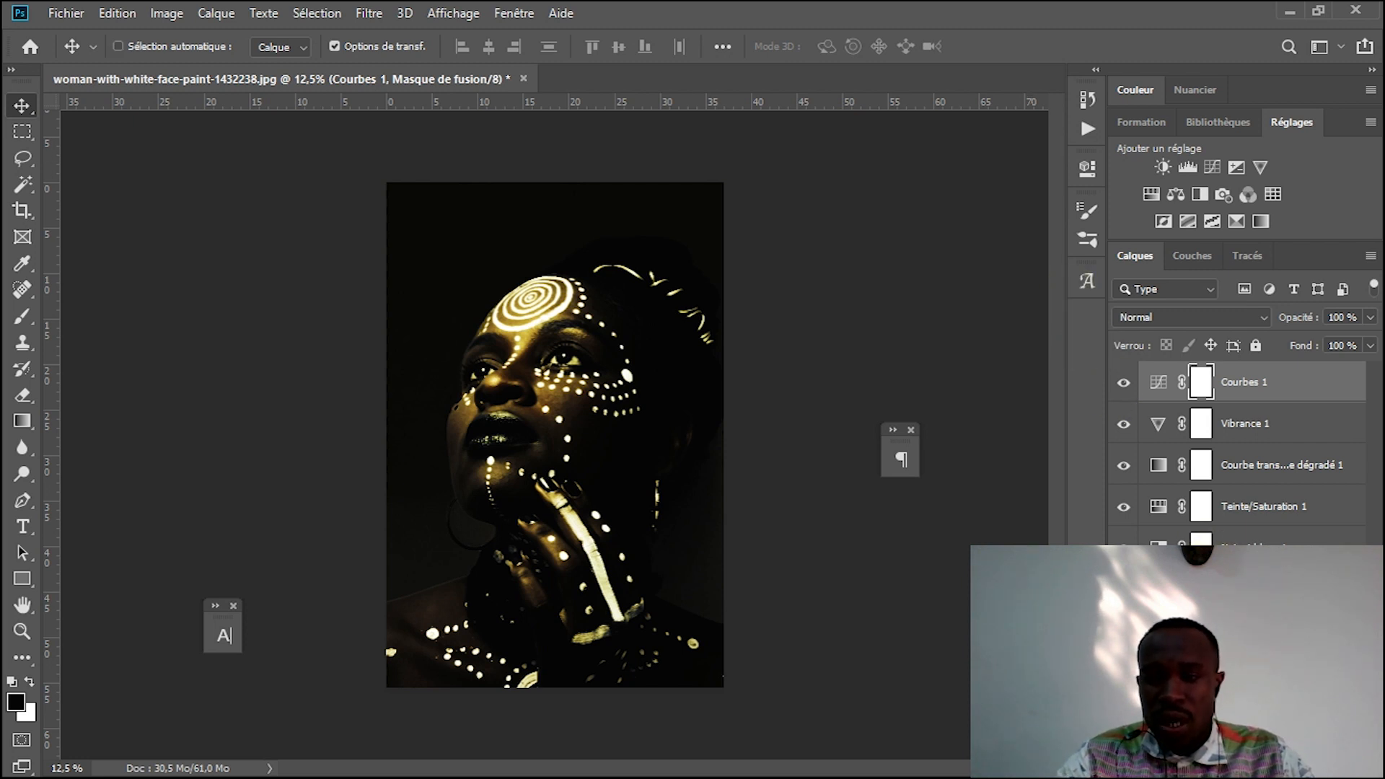
Group Calque 1 with all the adjustment layers from Noir et blanc 1 up to Courbes 1
left_click(1290, 585, "ctrl")
left_click(1287, 543, "ctrl")
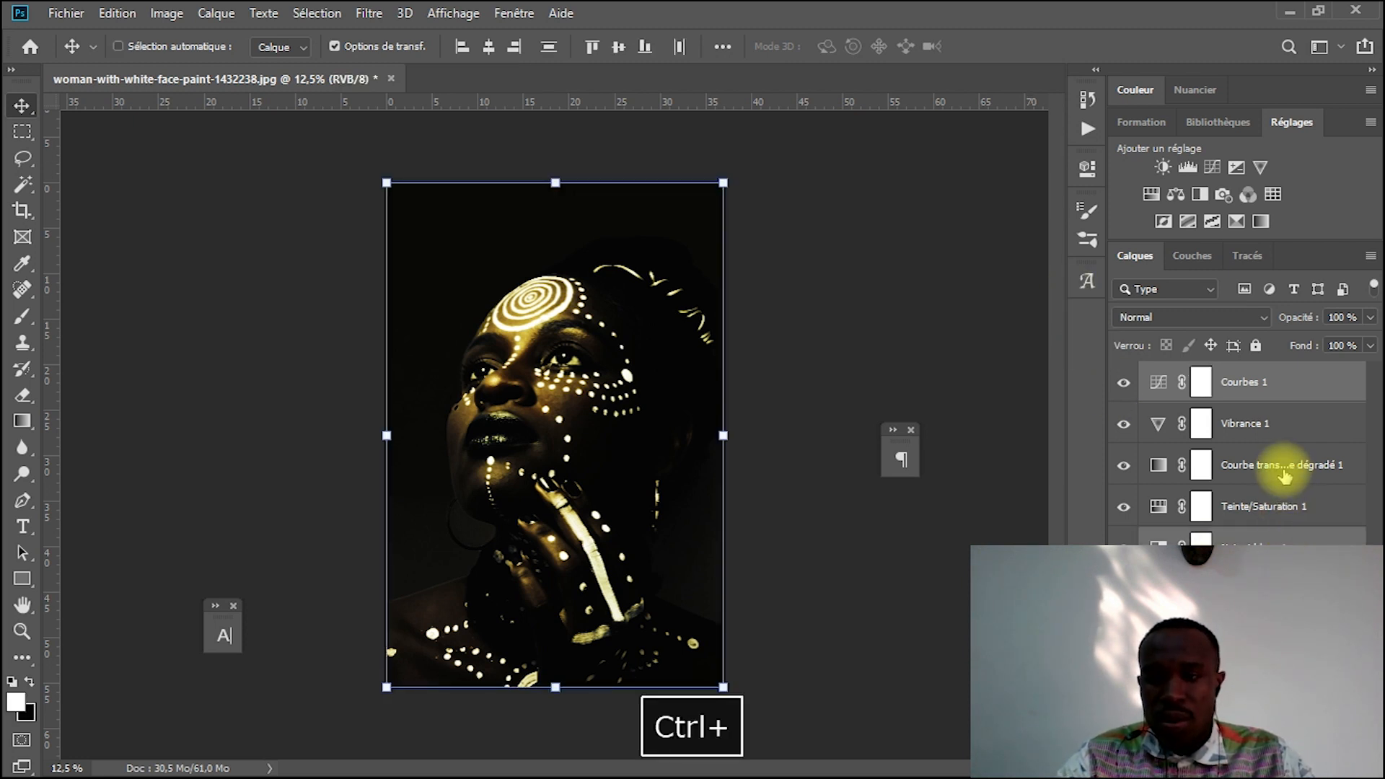
left_click(1287, 504, "ctrl")
left_click(1285, 470, "ctrl")
left_click(1269, 437, "ctrl")
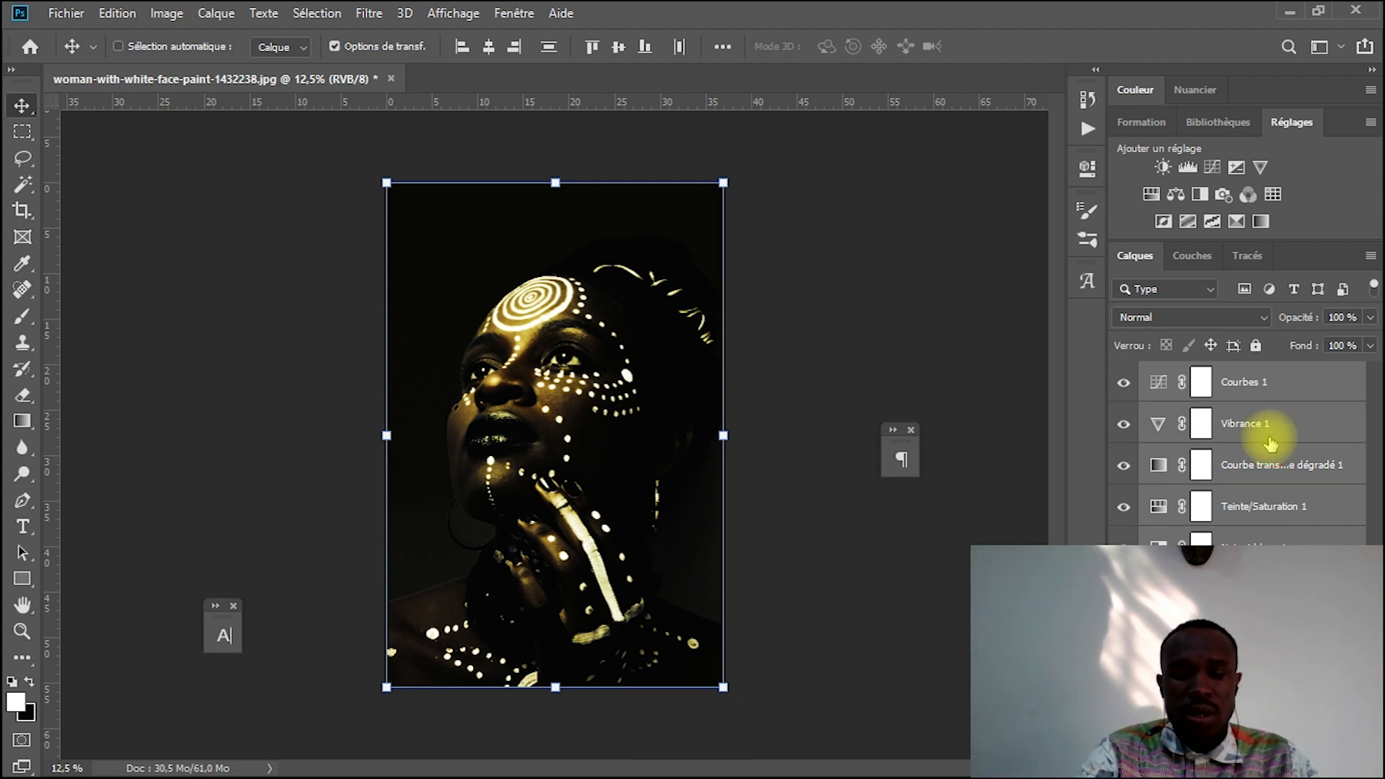
key("ctrl+g")
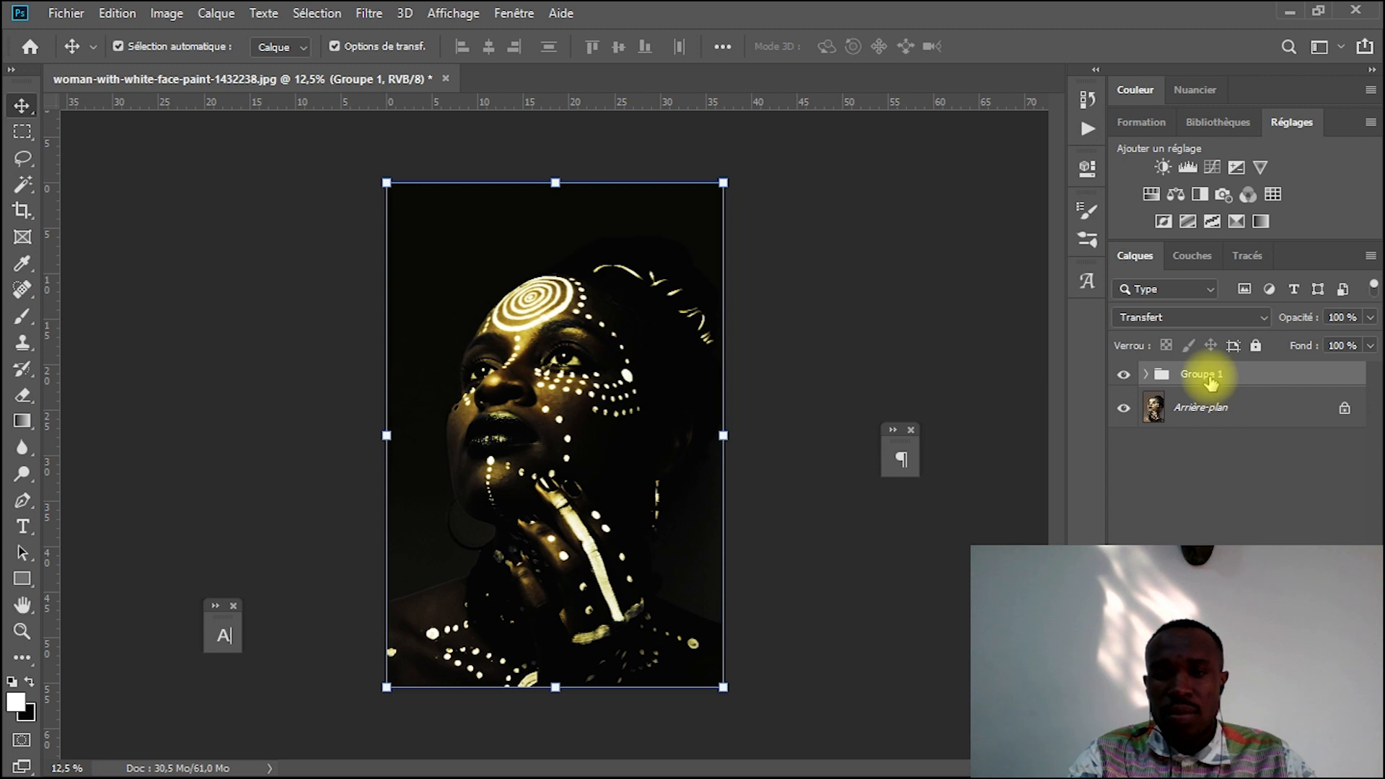
Rename the new layer group as REGLAGE 1 APPLIQUE
double_click(1210, 376)
type("RE")
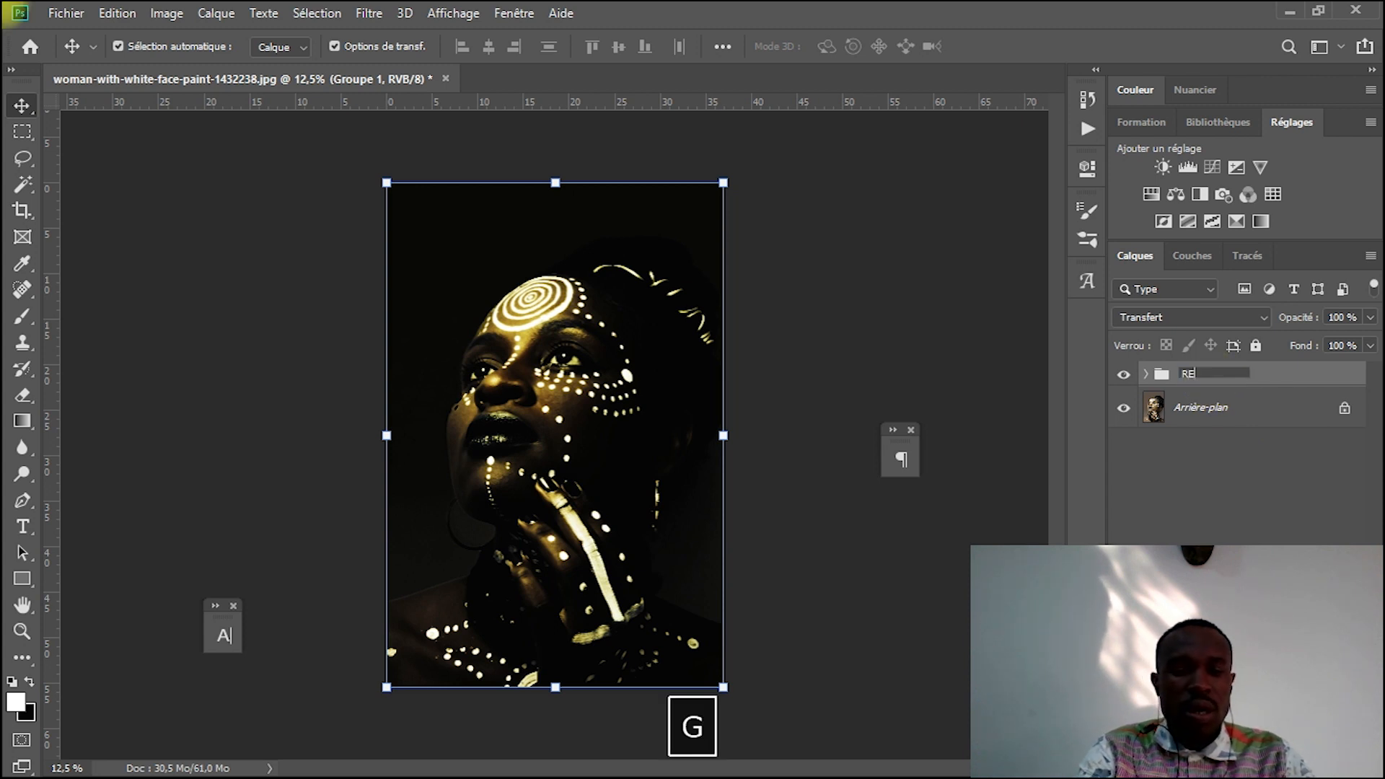
type("GLAGE 1 APPLIQU2")
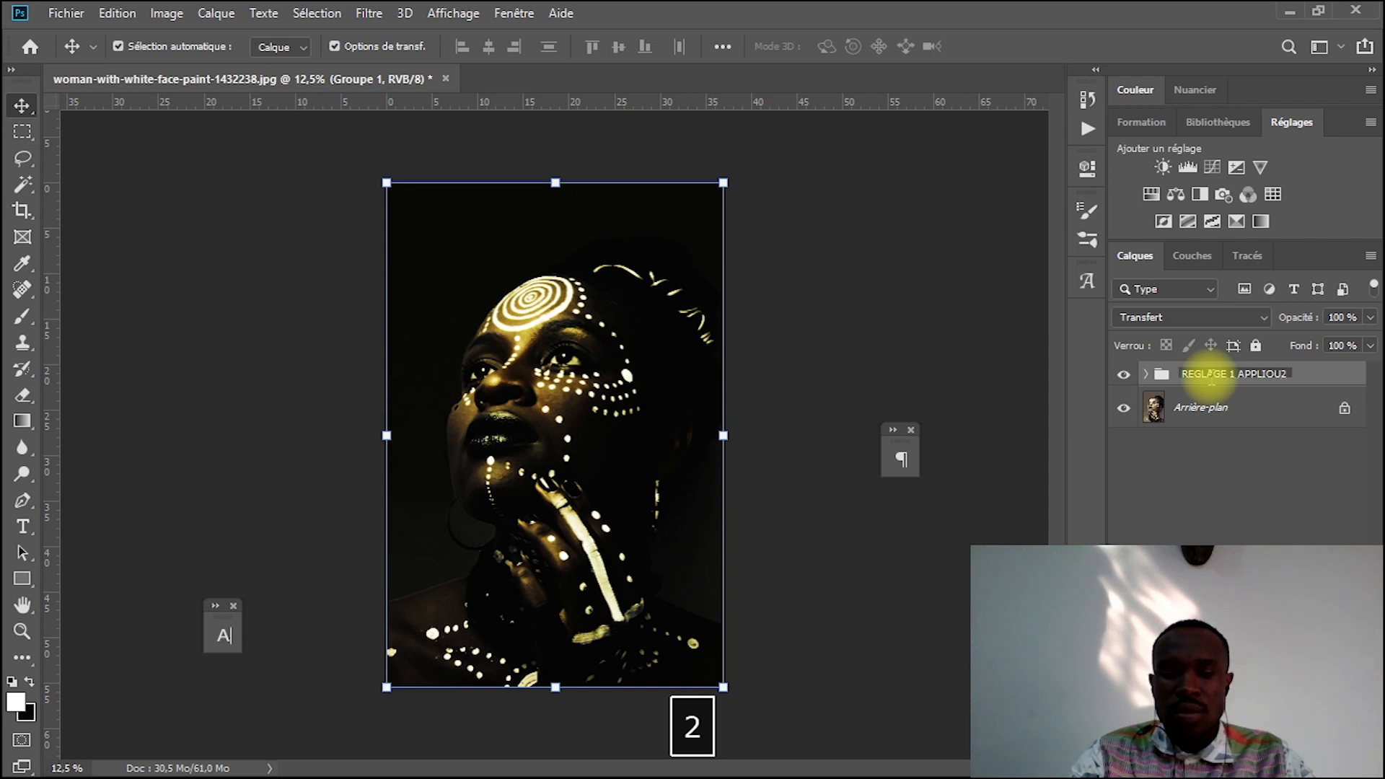
key("BackSpace")
type("E")
key("Return")
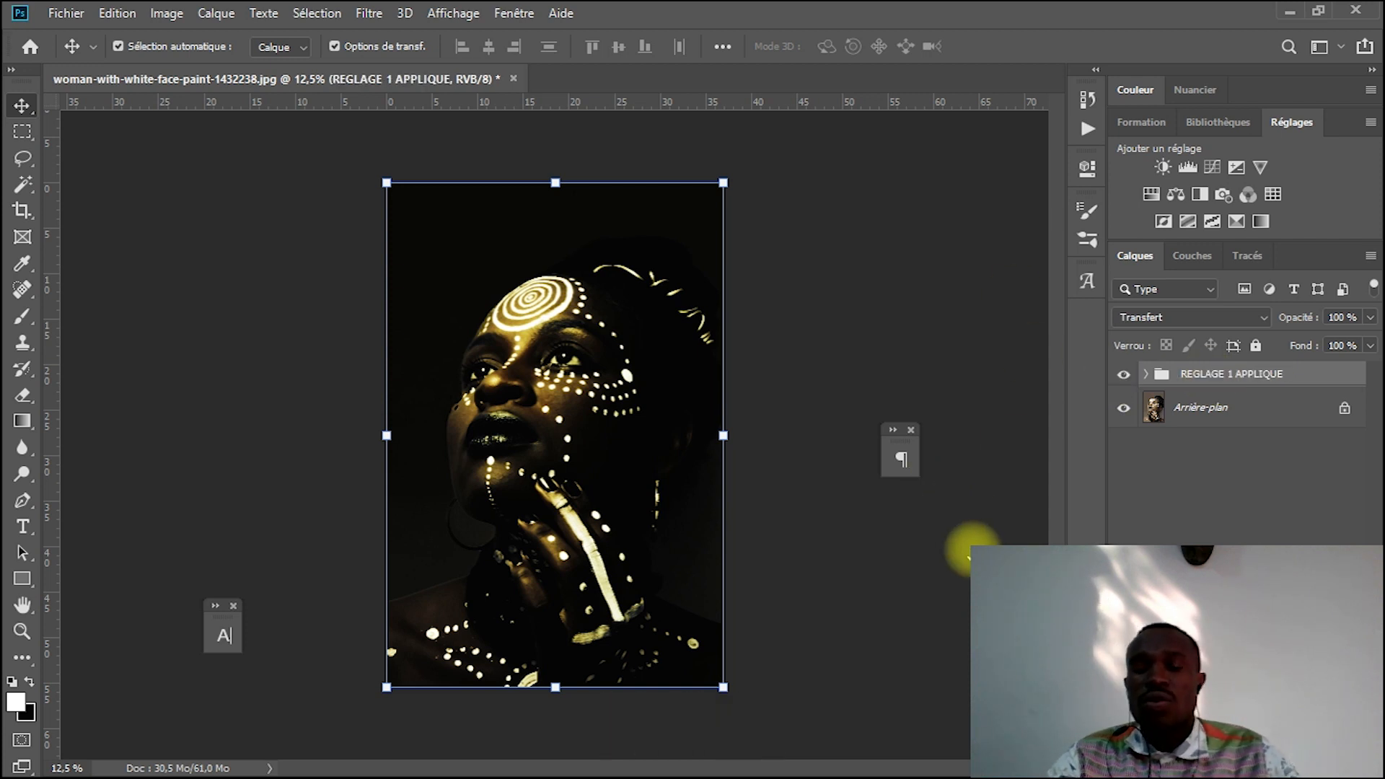
Compare the portrait with and without the grading by toggling the visibility of the REGLAGE 1 APPLIQUE group
left_click(1123, 376)
left_click(1123, 375)
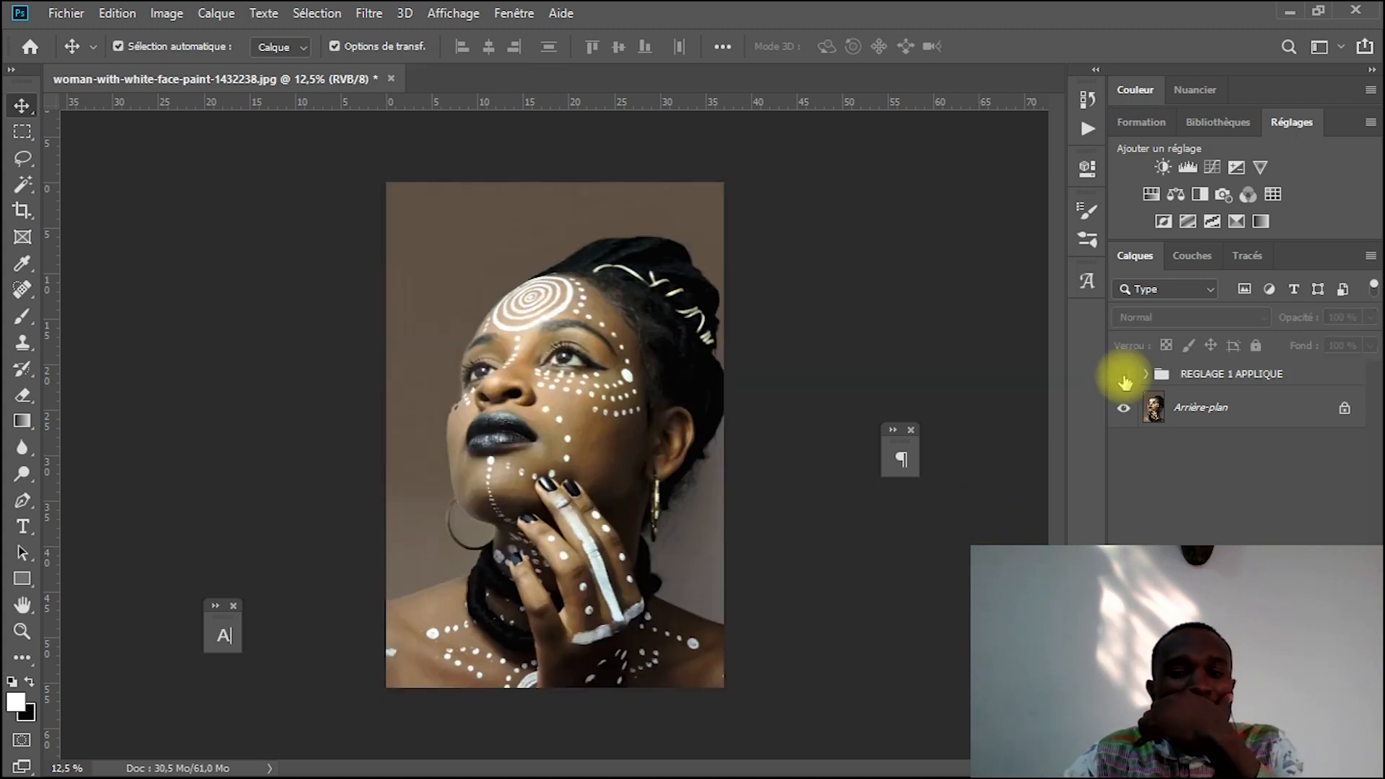
left_click(1123, 376)
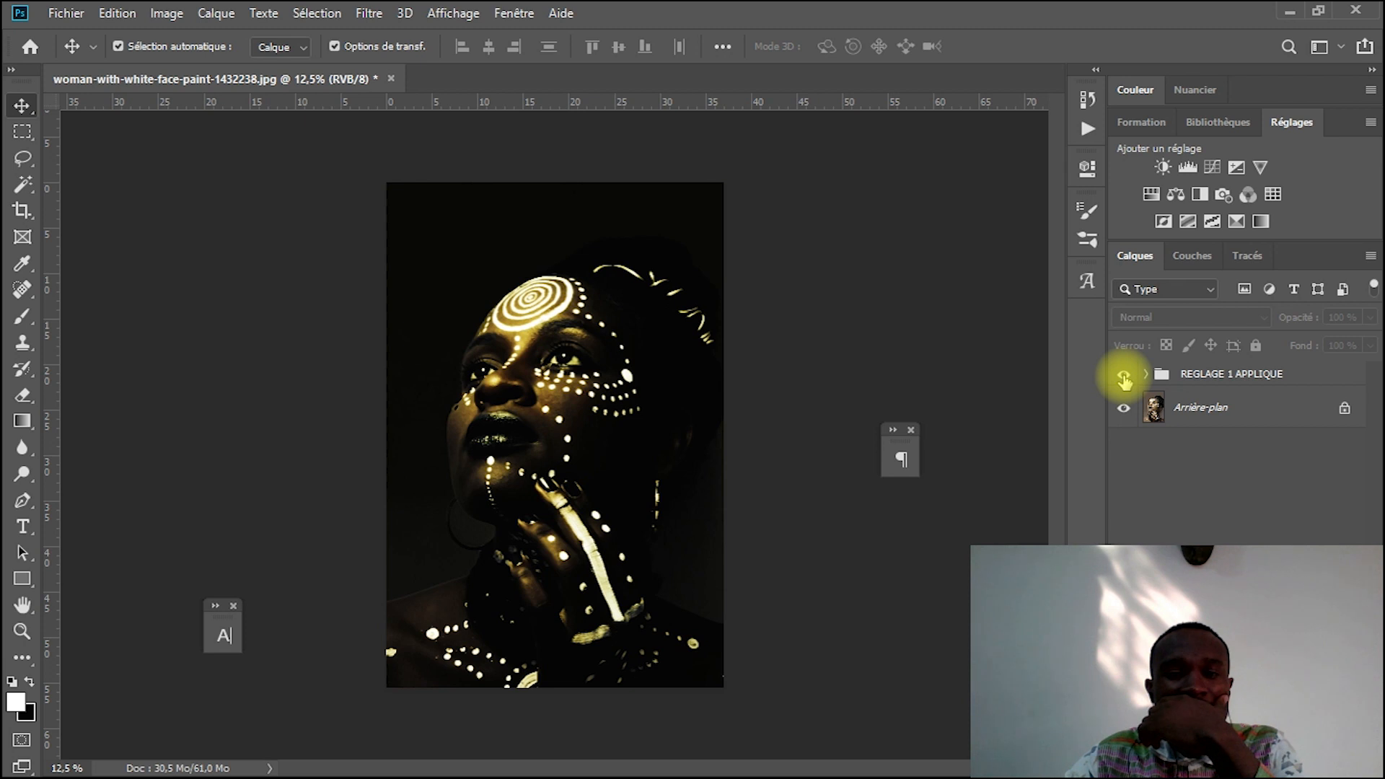
left_click(1123, 376)
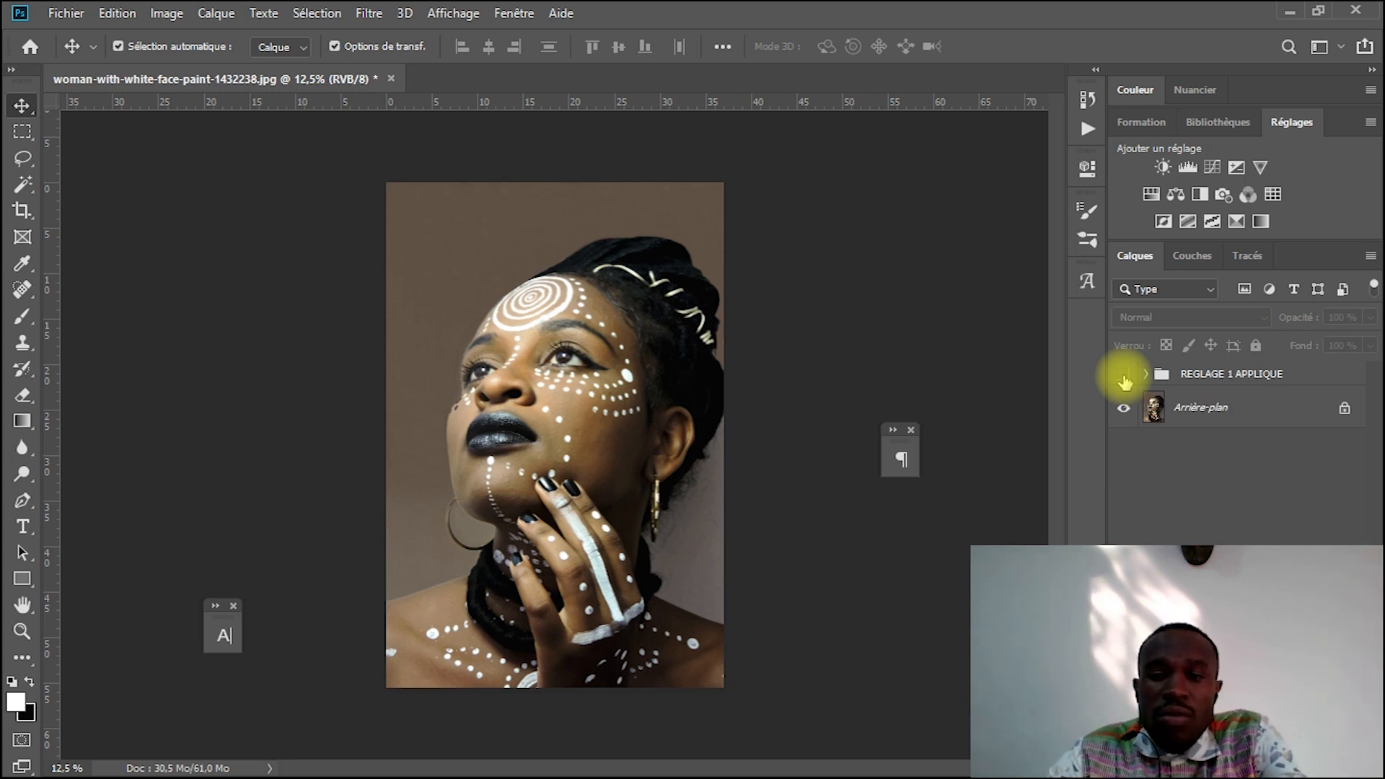
left_click(1124, 375)
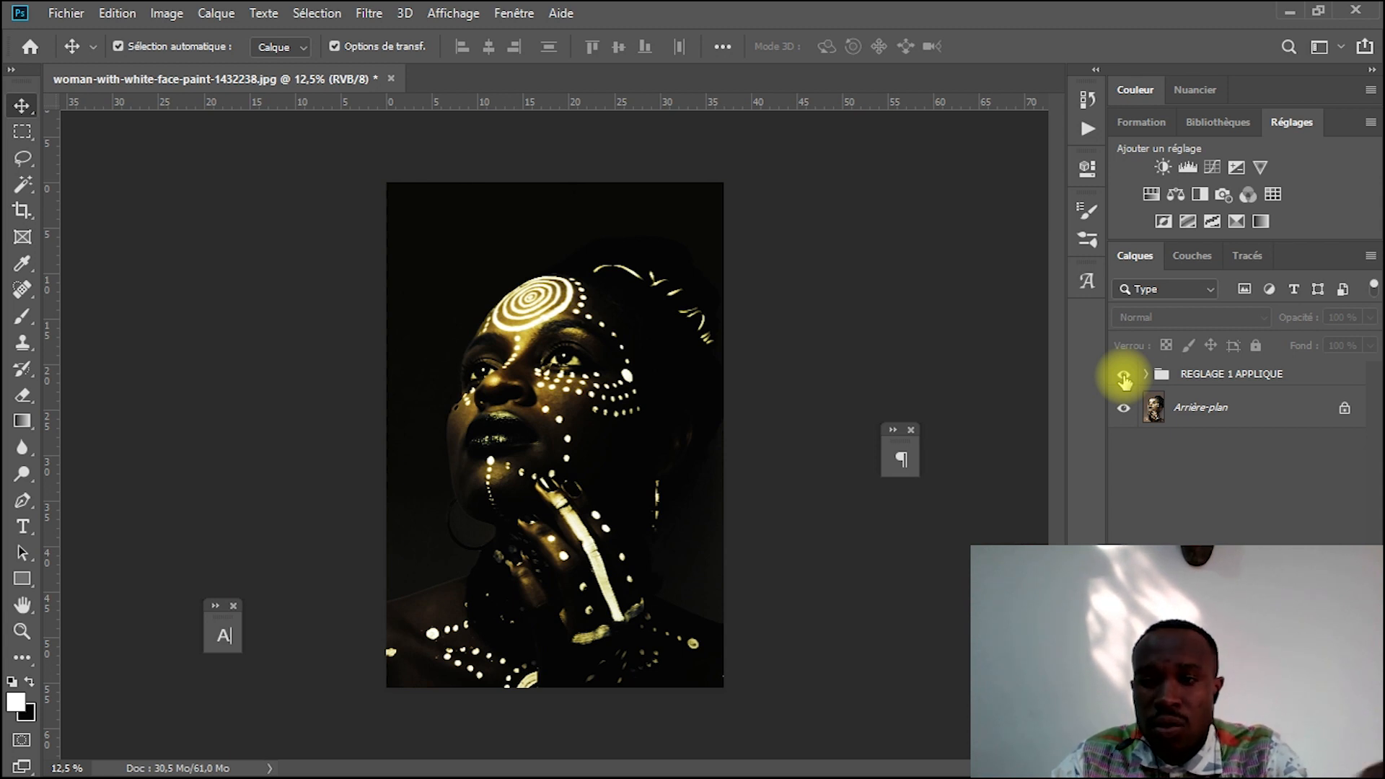
left_click(1124, 381)
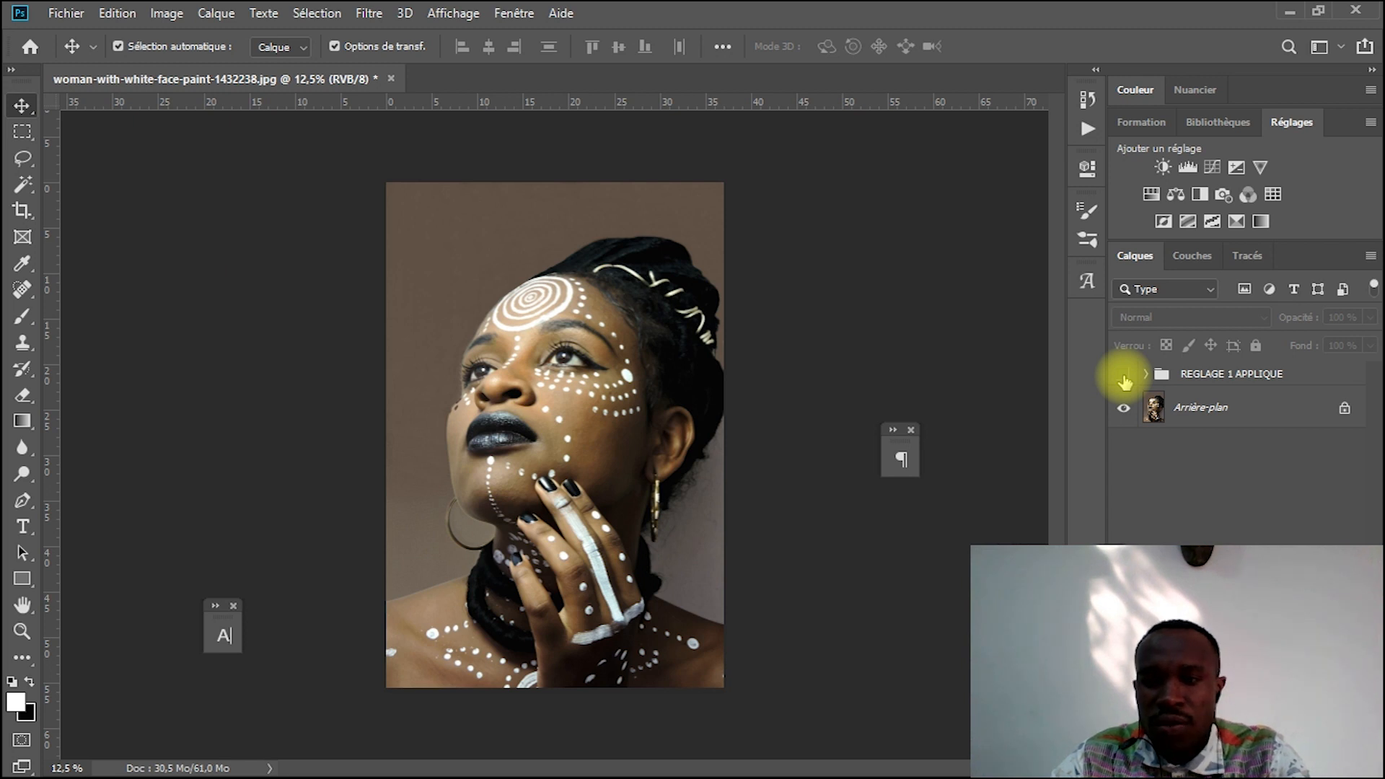
left_click(1124, 376)
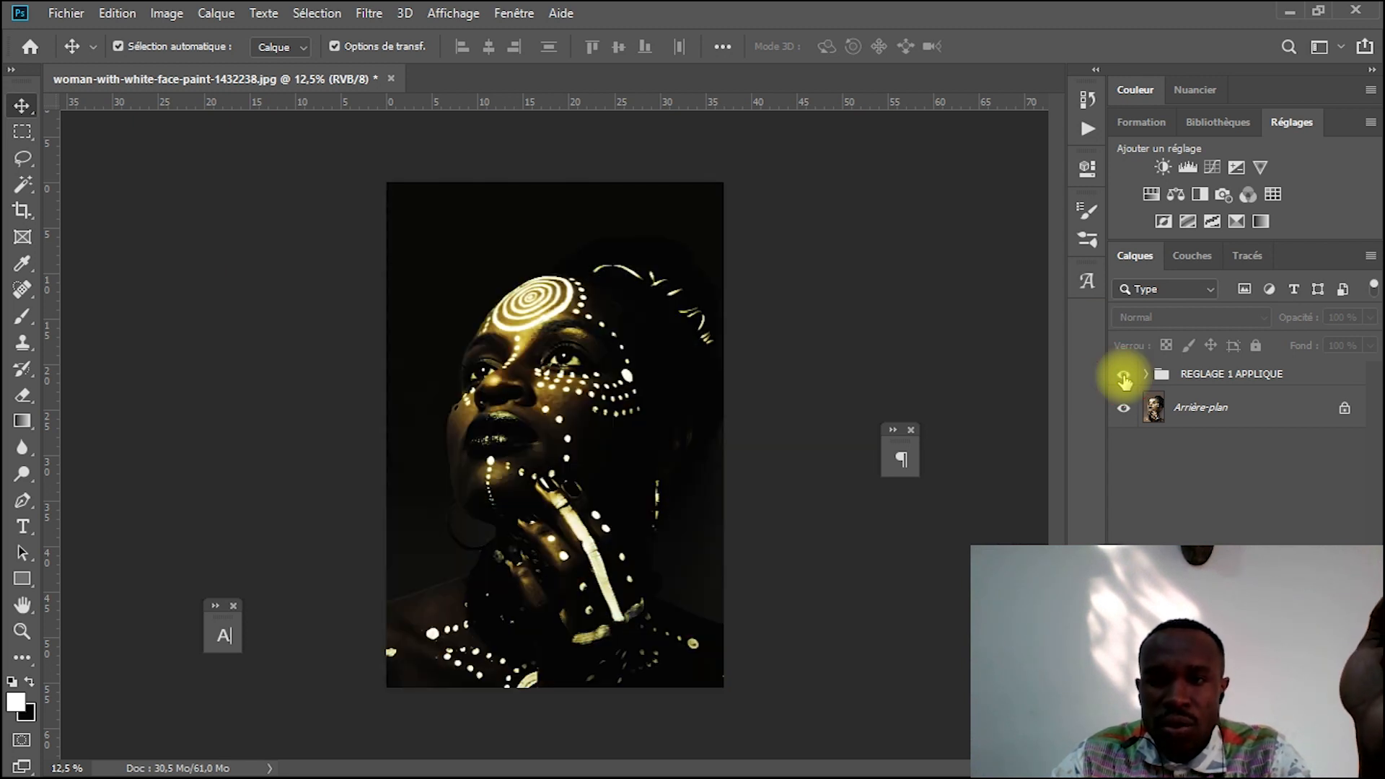
Review the steps recorded in the INFOGRAPHIA SCHOOL action and collapse its list
left_click(1088, 129)
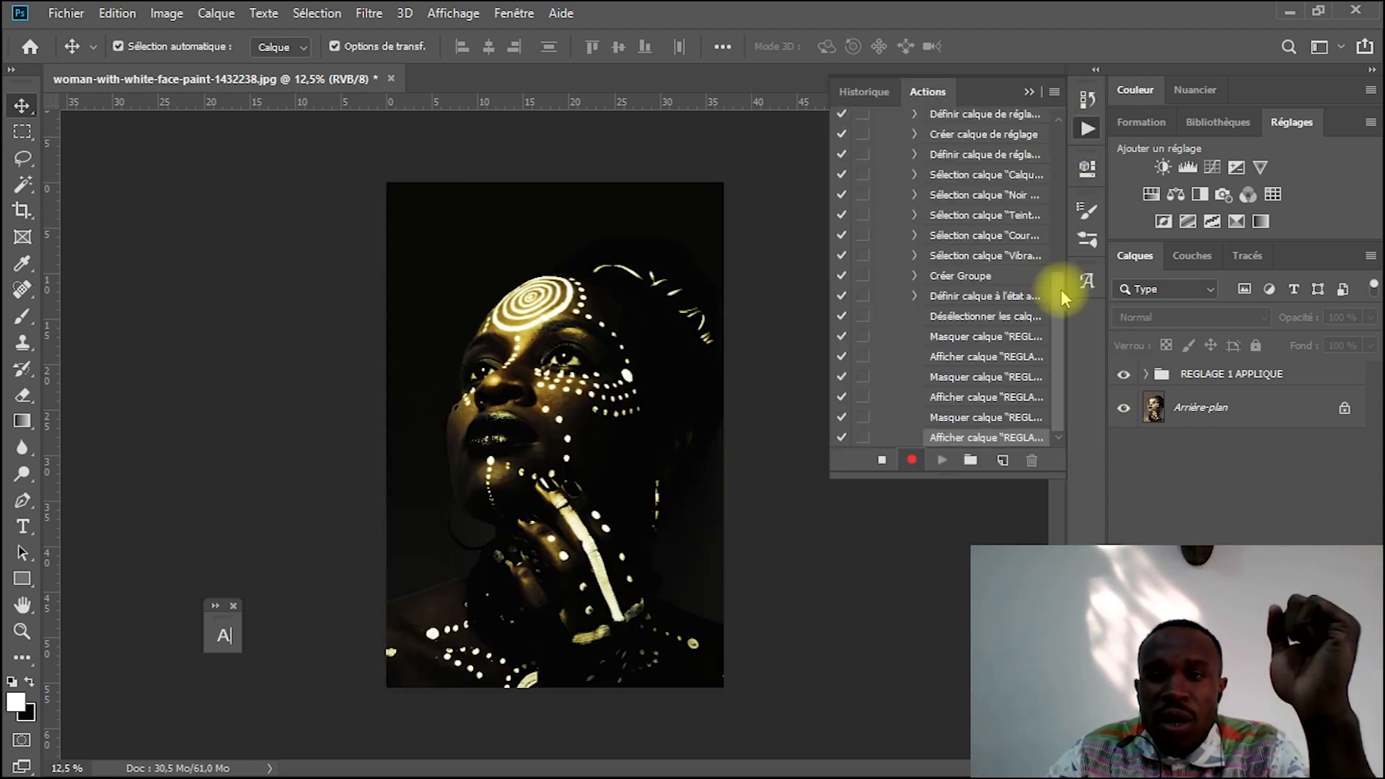
left_click_drag(1062, 296, 1062, 150)
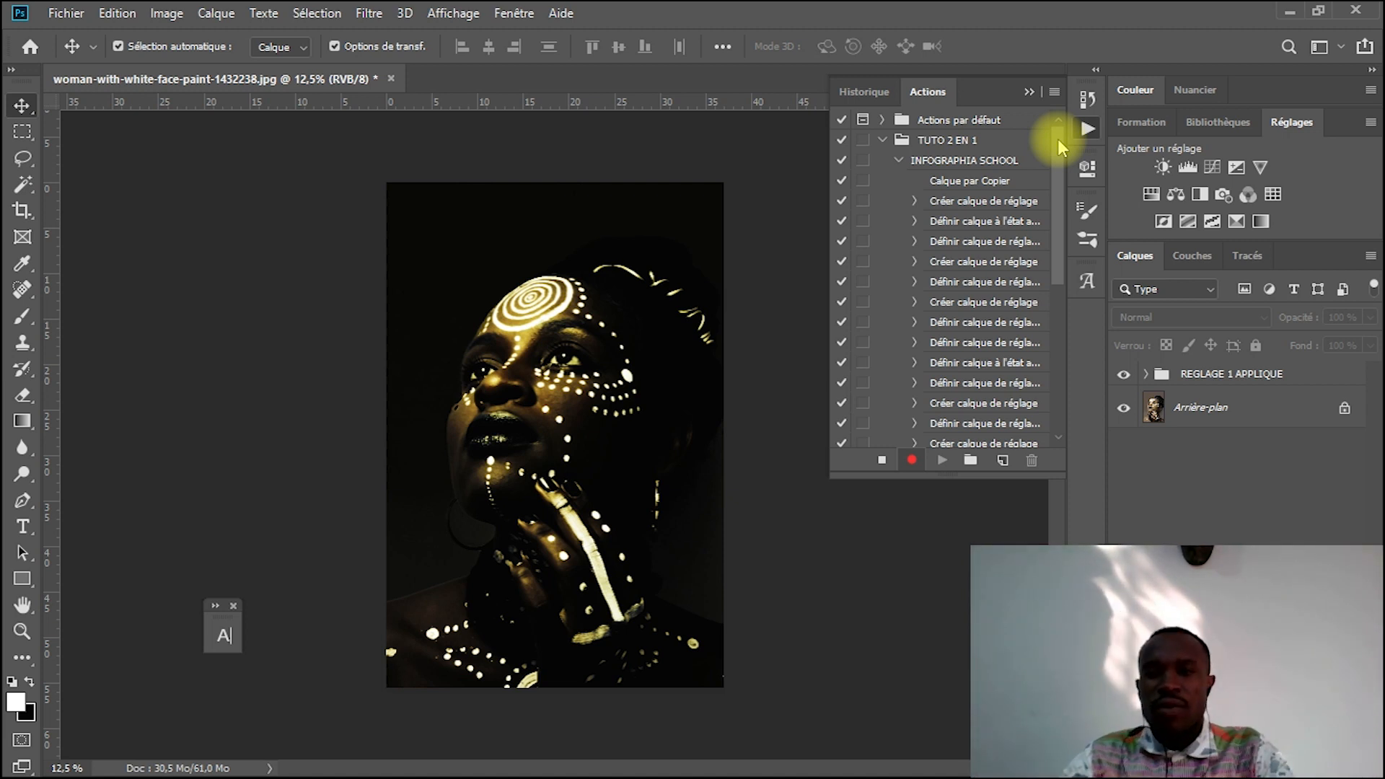
mouse_move(1057, 139)
left_mouse_down()
mouse_move(1049, 306)
mouse_move(1055, 132)
left_mouse_up()
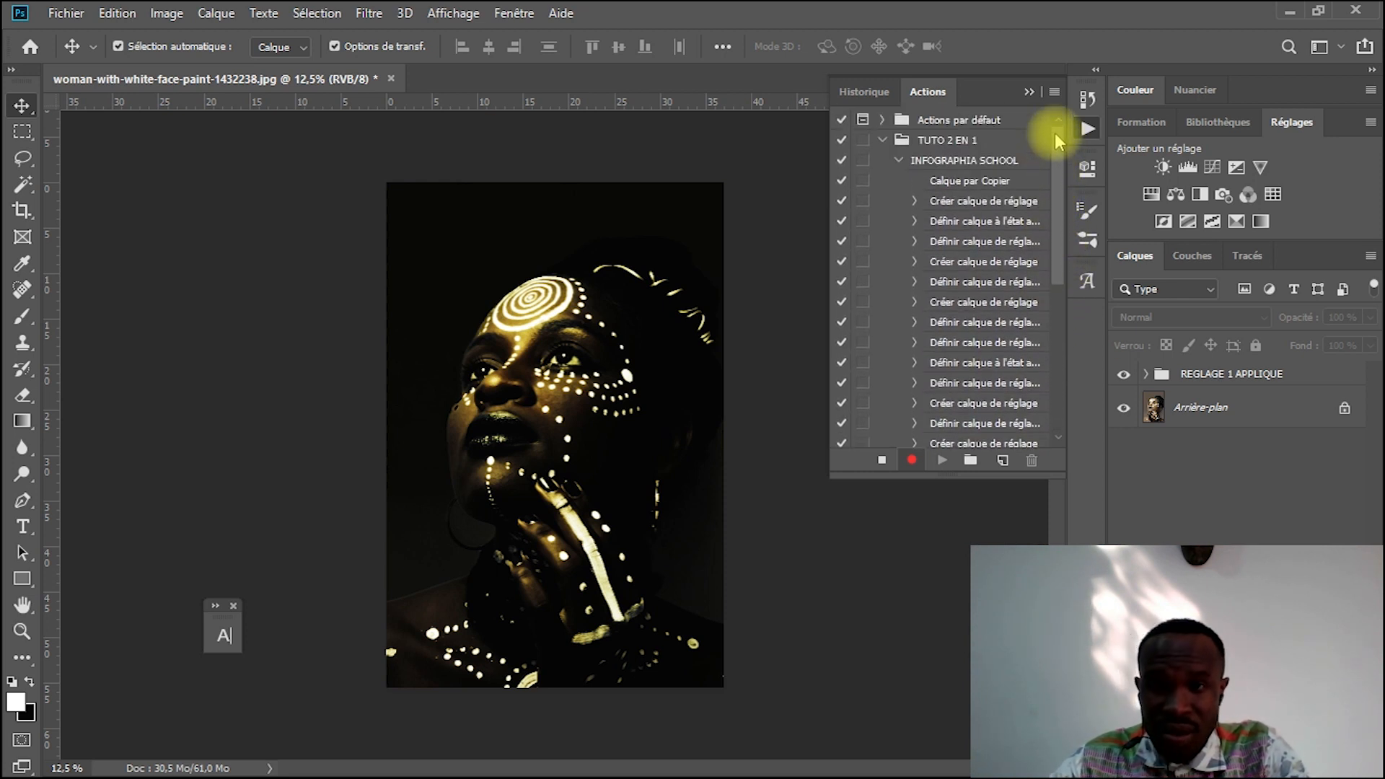
left_click(898, 160)
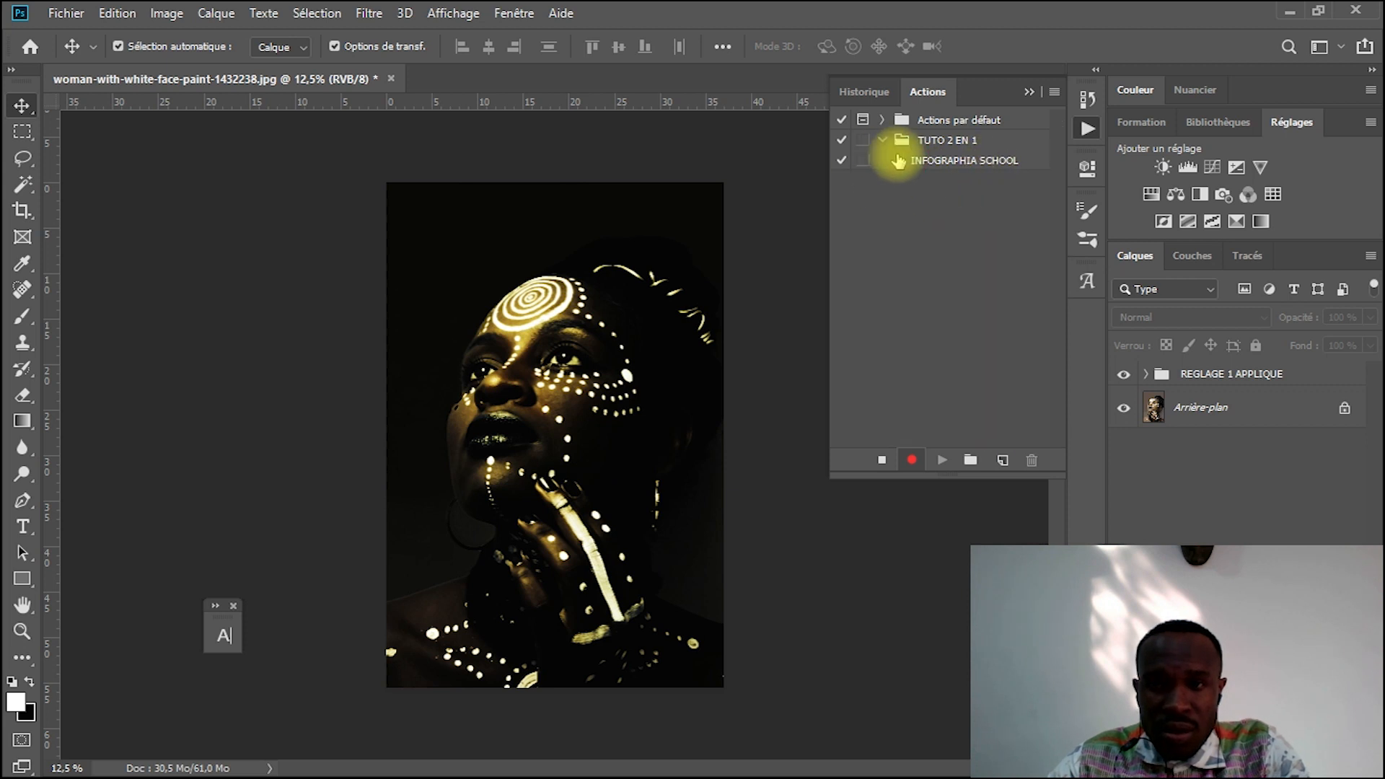
Expand the recorded steps of the INFOGRAPHIA SCHOOL action and stop the recording
left_click(898, 159)
left_click_drag(1055, 170, 1044, 346)
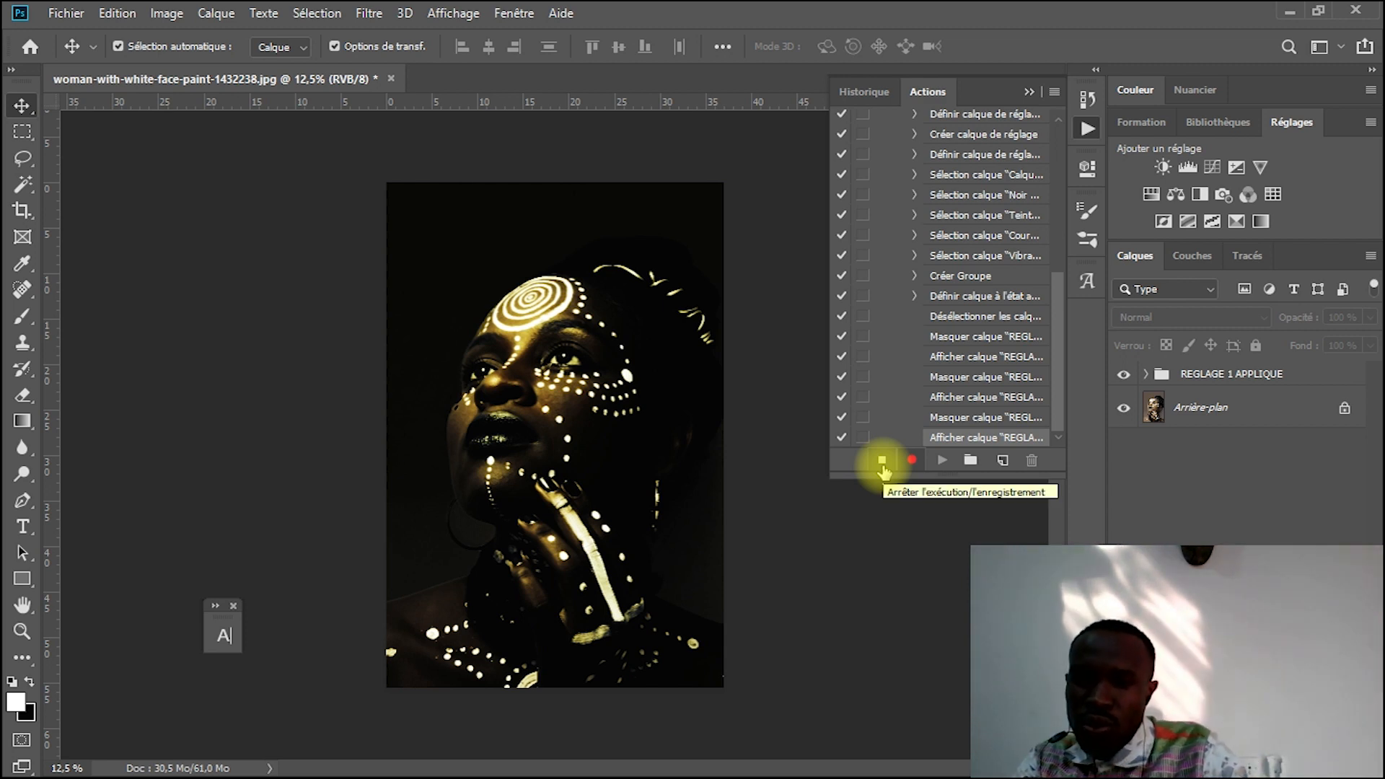
left_click(882, 463)
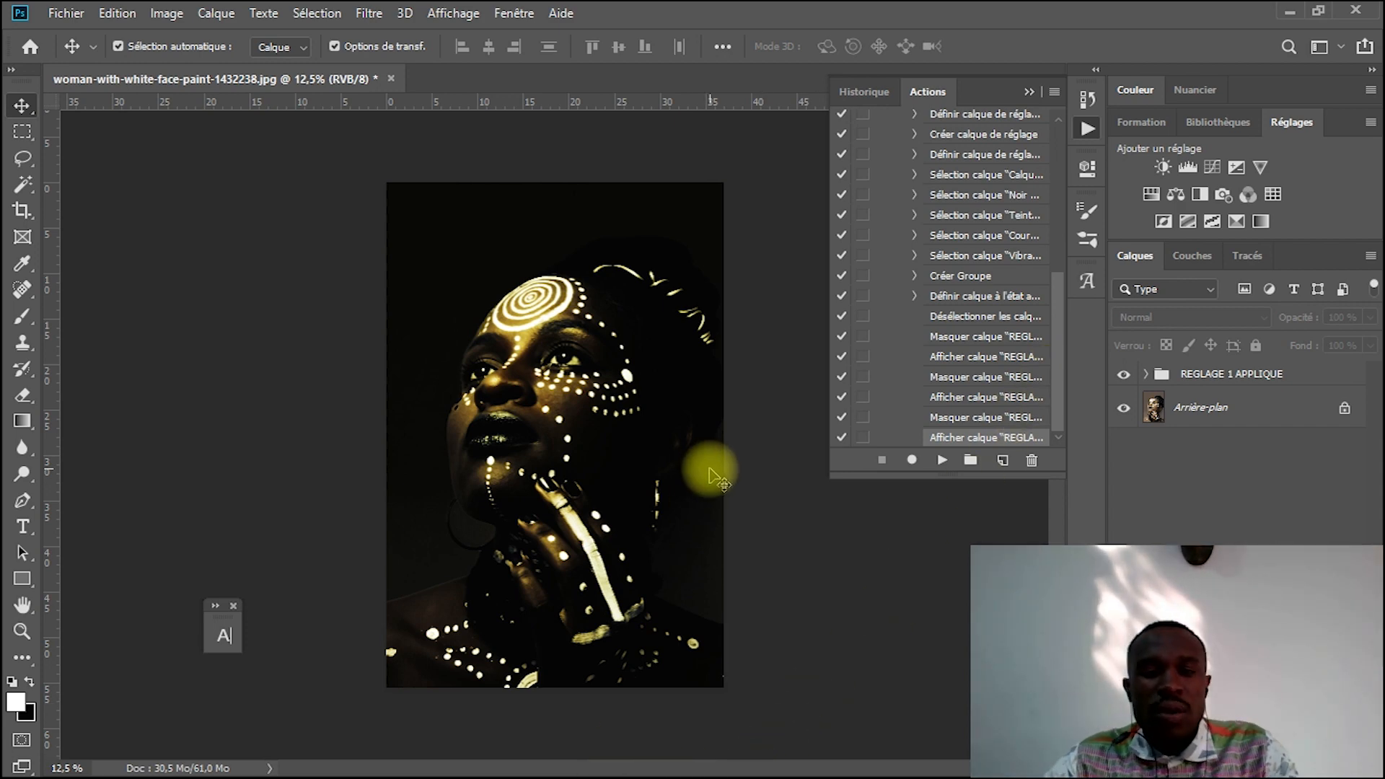
Switch to File Explorer, look through the portrait photos in the SANS CRIPT > VERTICALES folder, and return to Photoshop
key("alt+Tab")
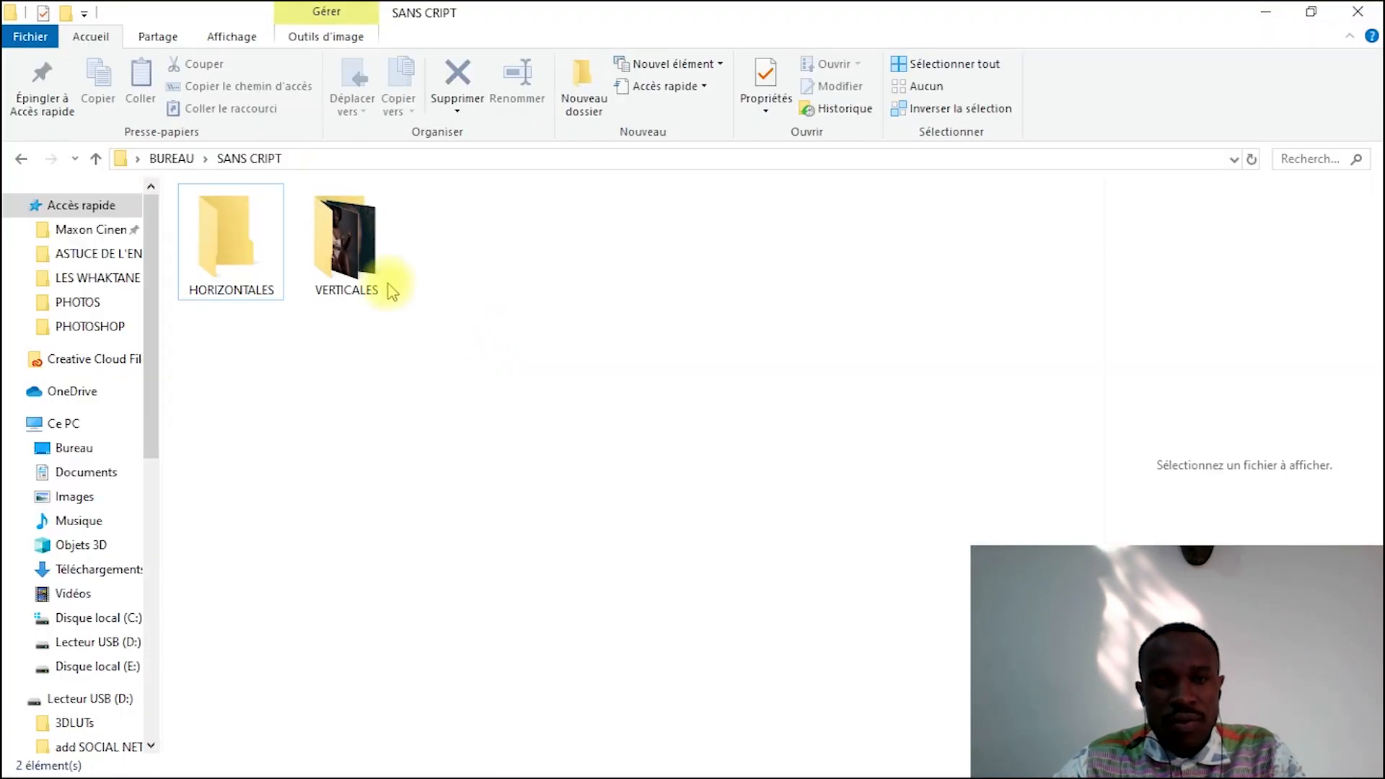
left_click(368, 275)
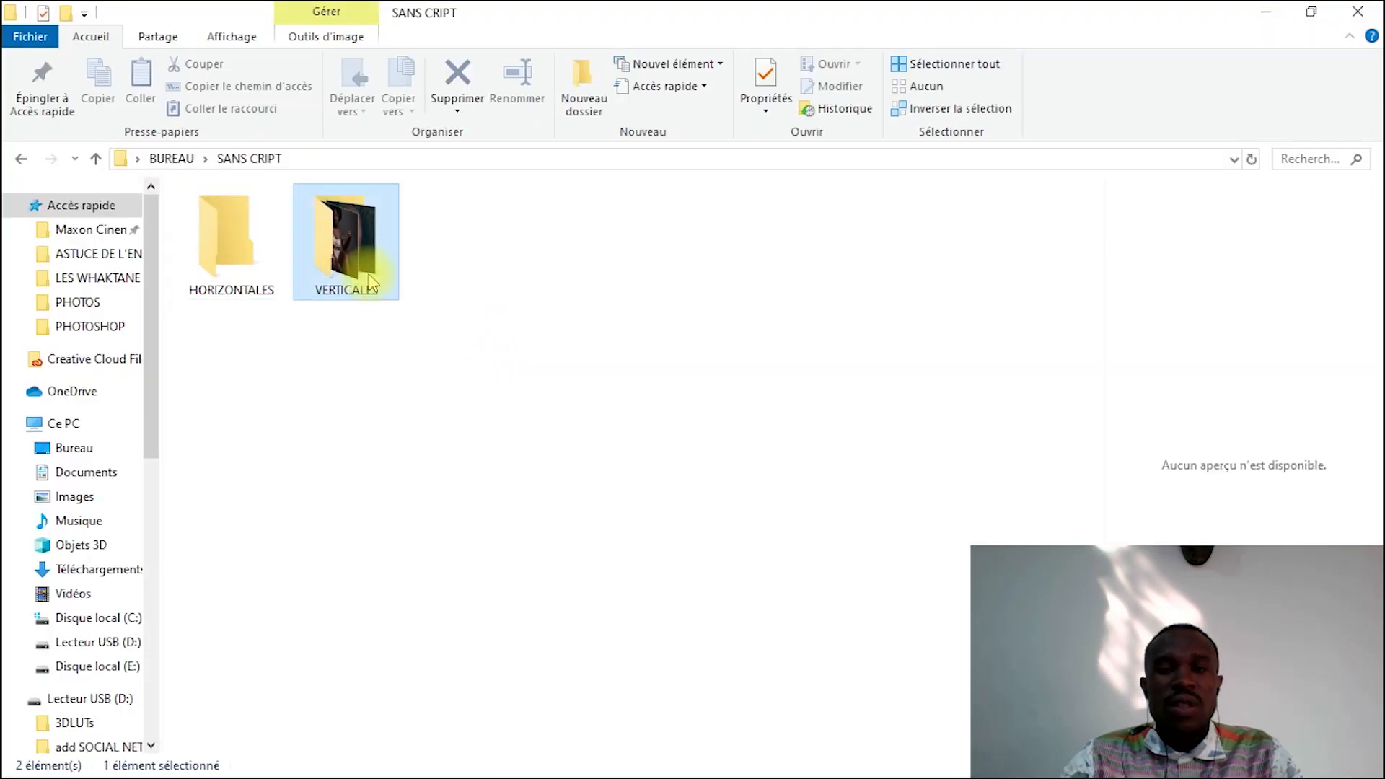
double_click(370, 280)
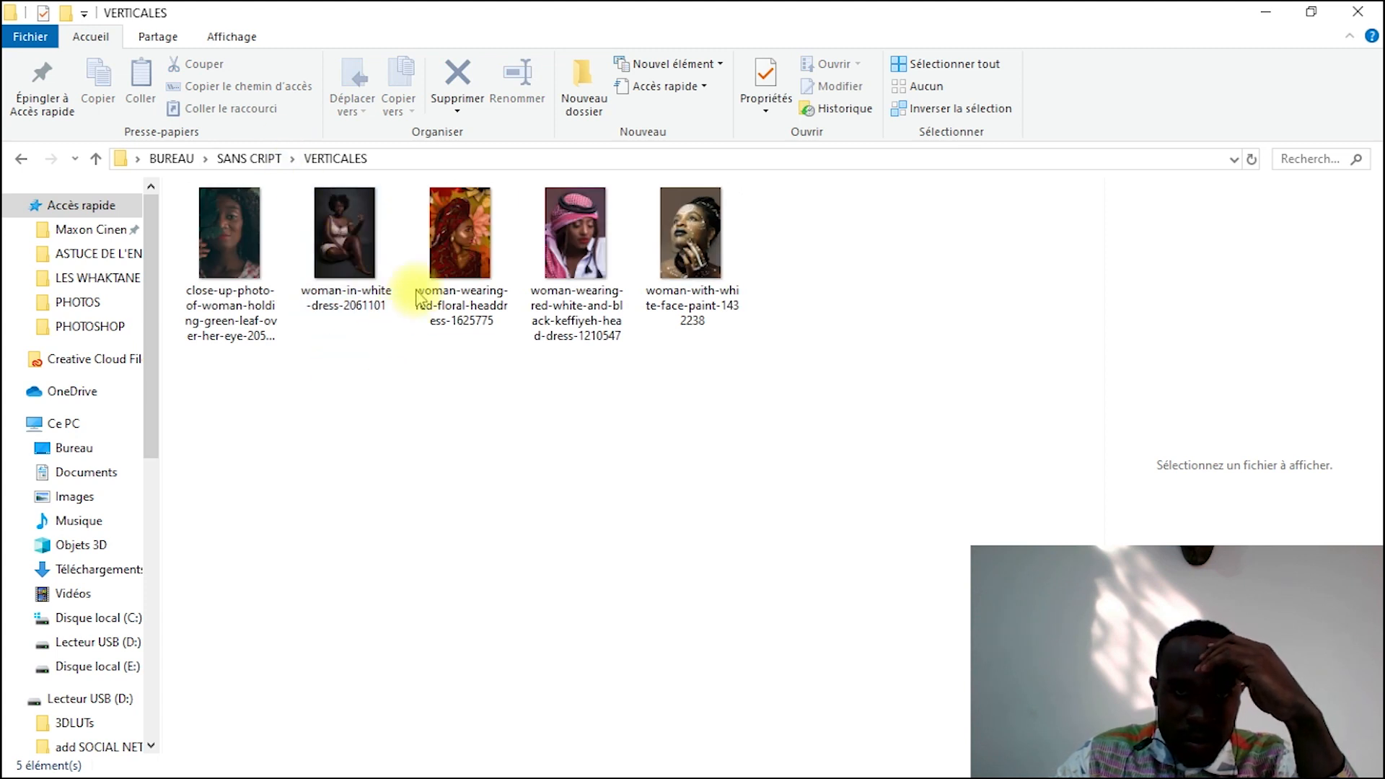
left_click(575, 230)
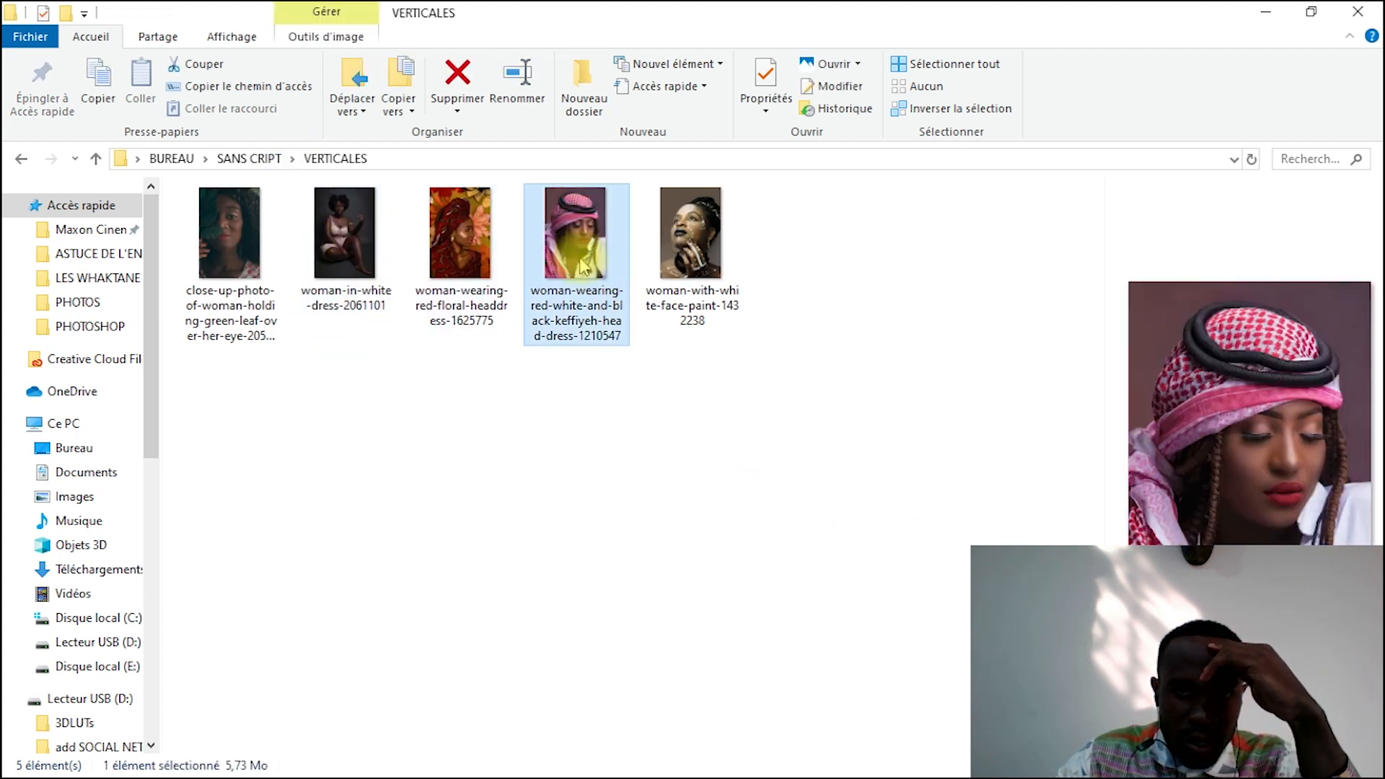
left_click_drag(684, 434, 580, 339)
left_click(665, 529)
key("alt+Tab")
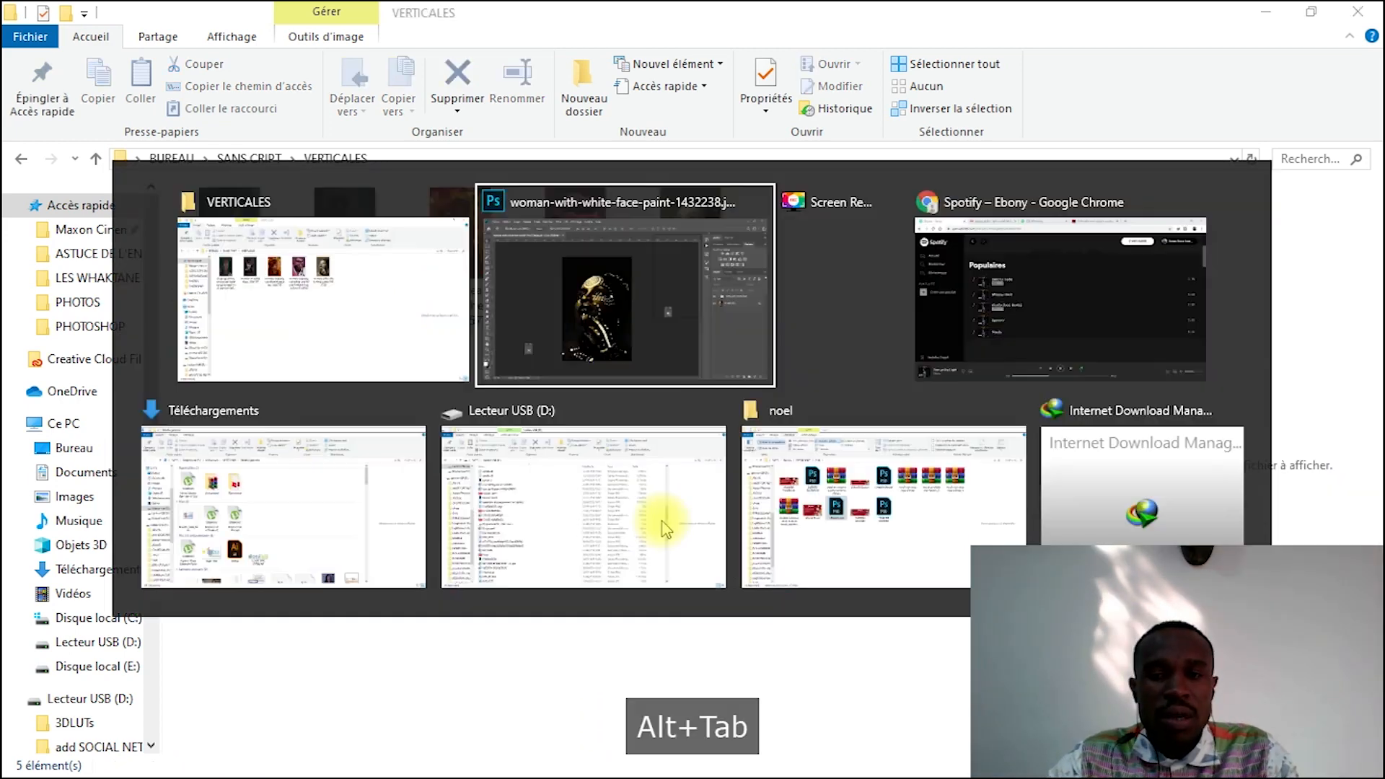
key("space")
Open the woman-in-white-dress-2061101 photo from the SANS CRIPT > VERTICALES folder
left_click(65, 13)
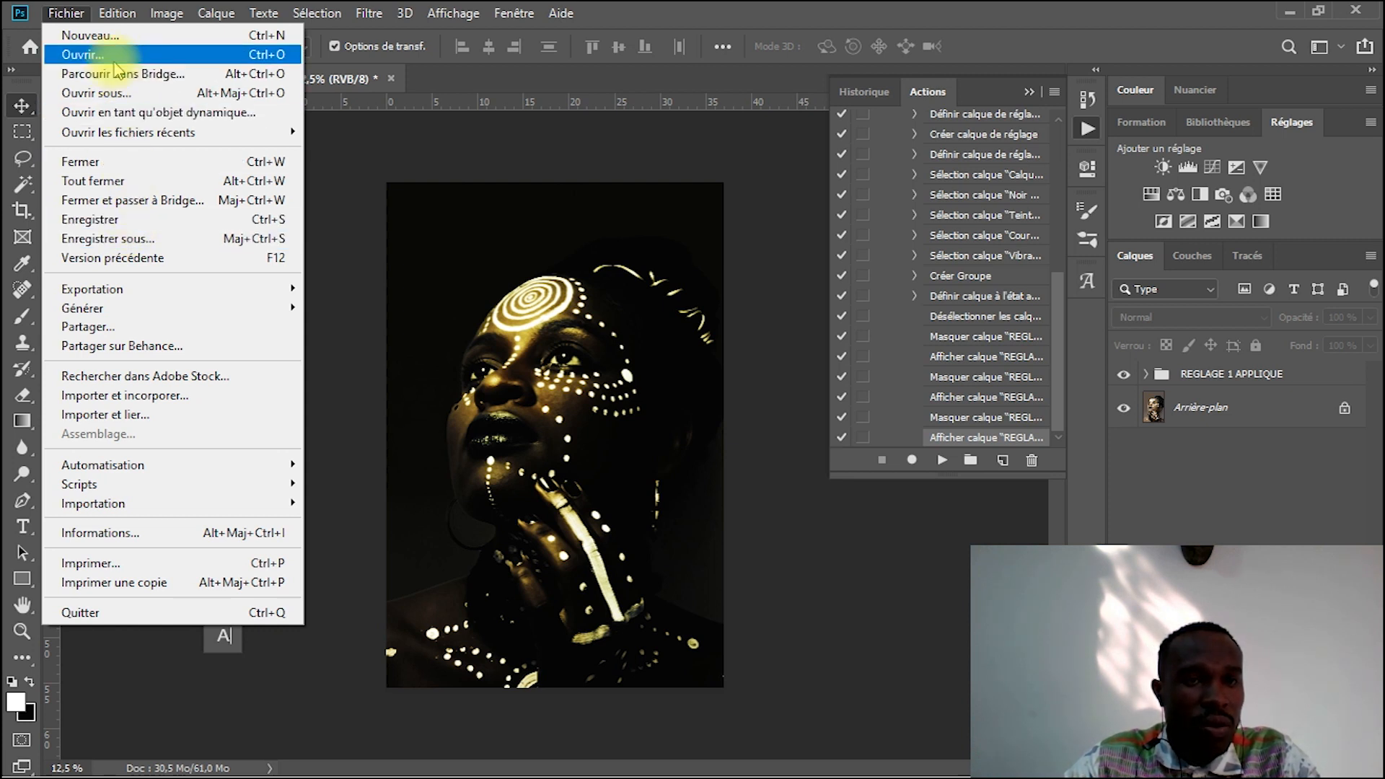
key("Escape")
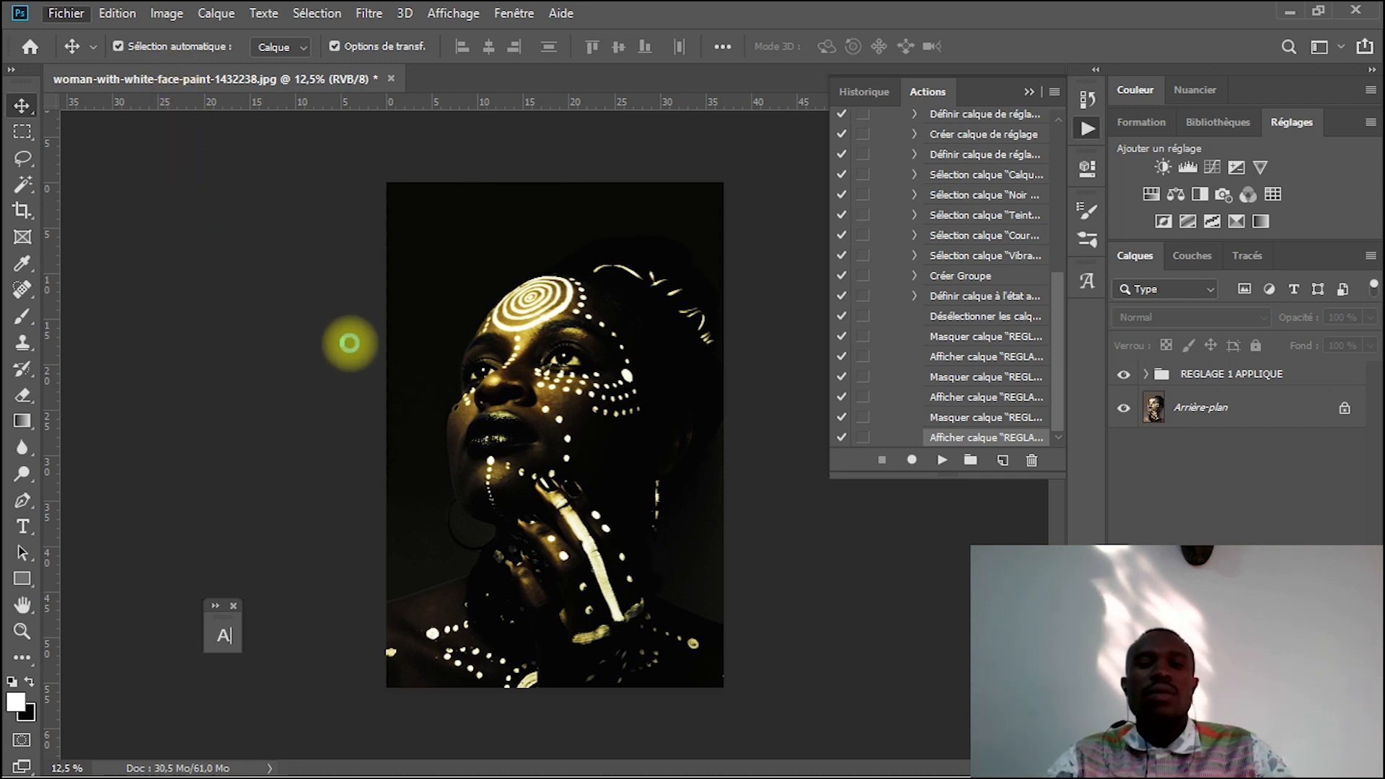
key("ctrl+o")
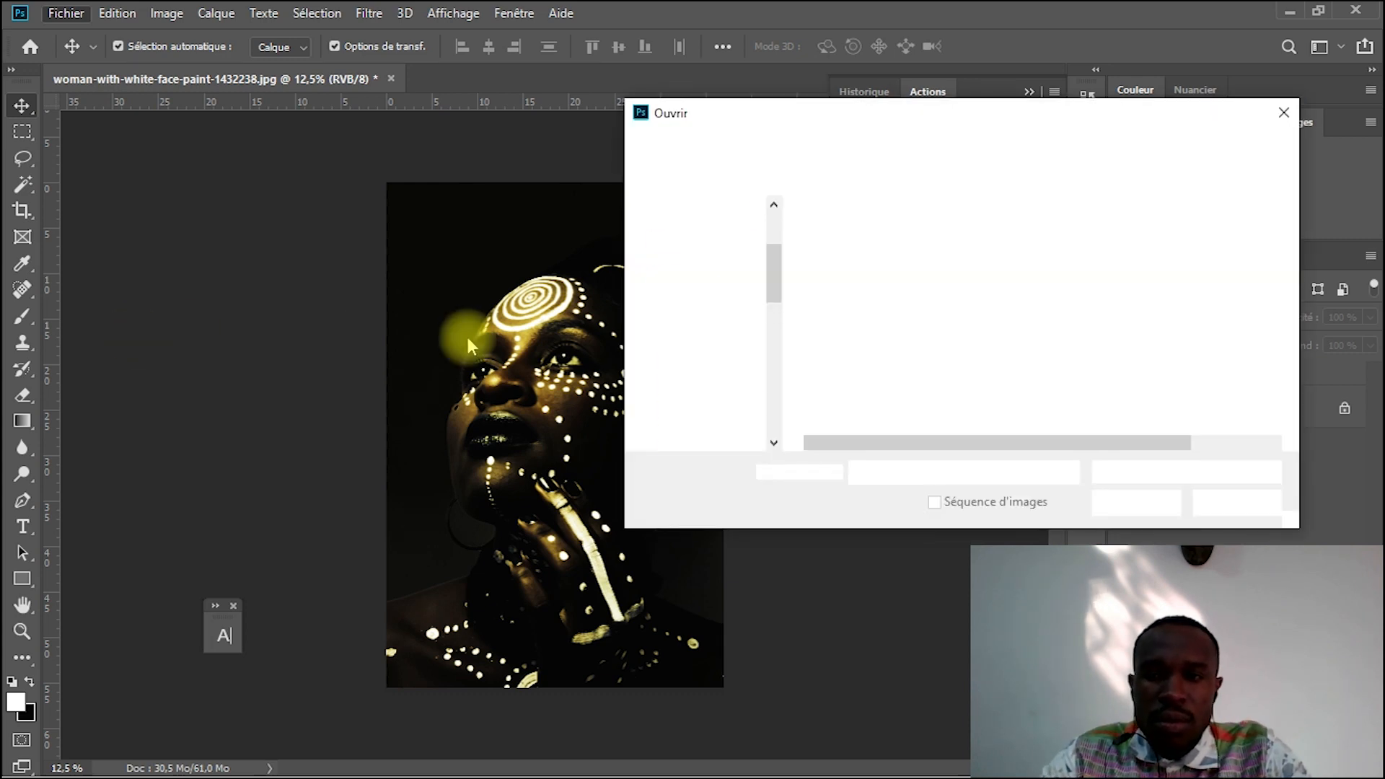
left_click_drag(780, 269, 774, 210)
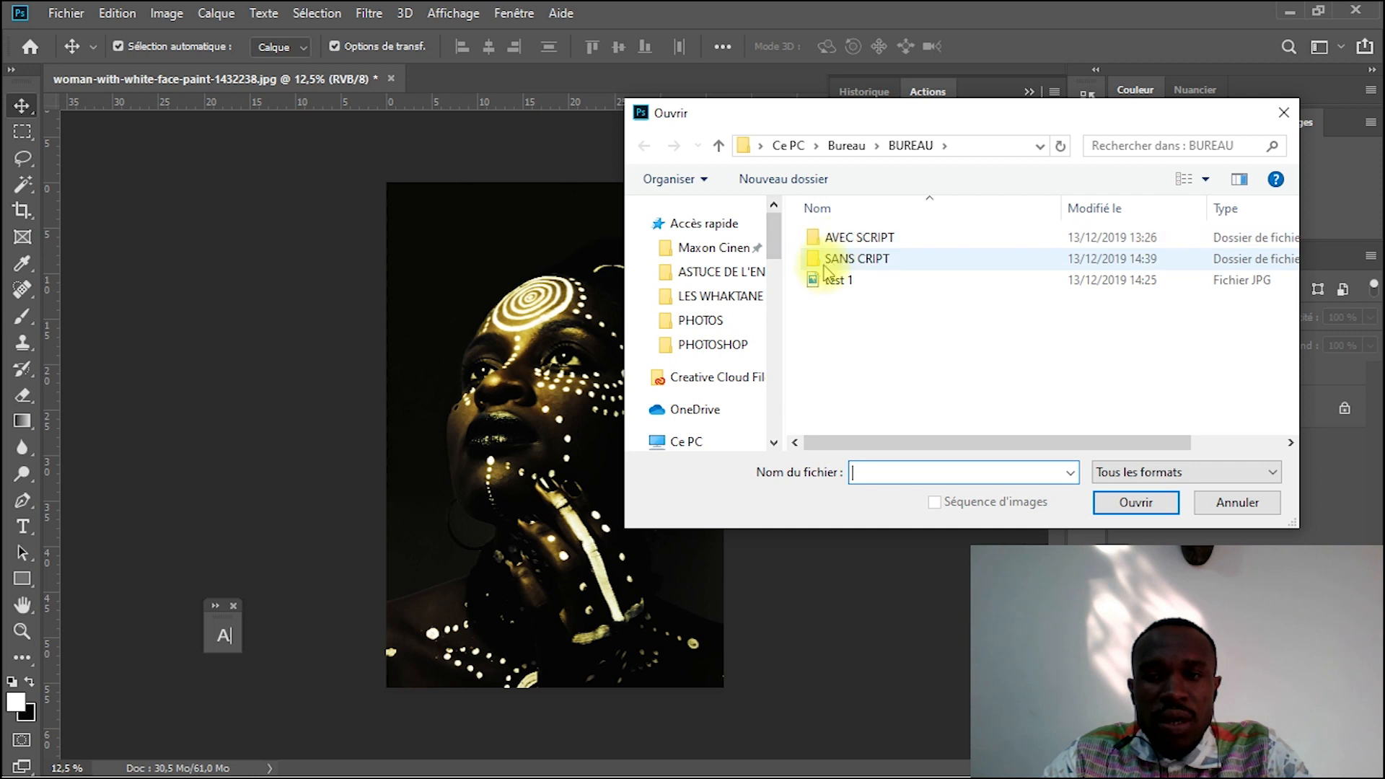
double_click(861, 238)
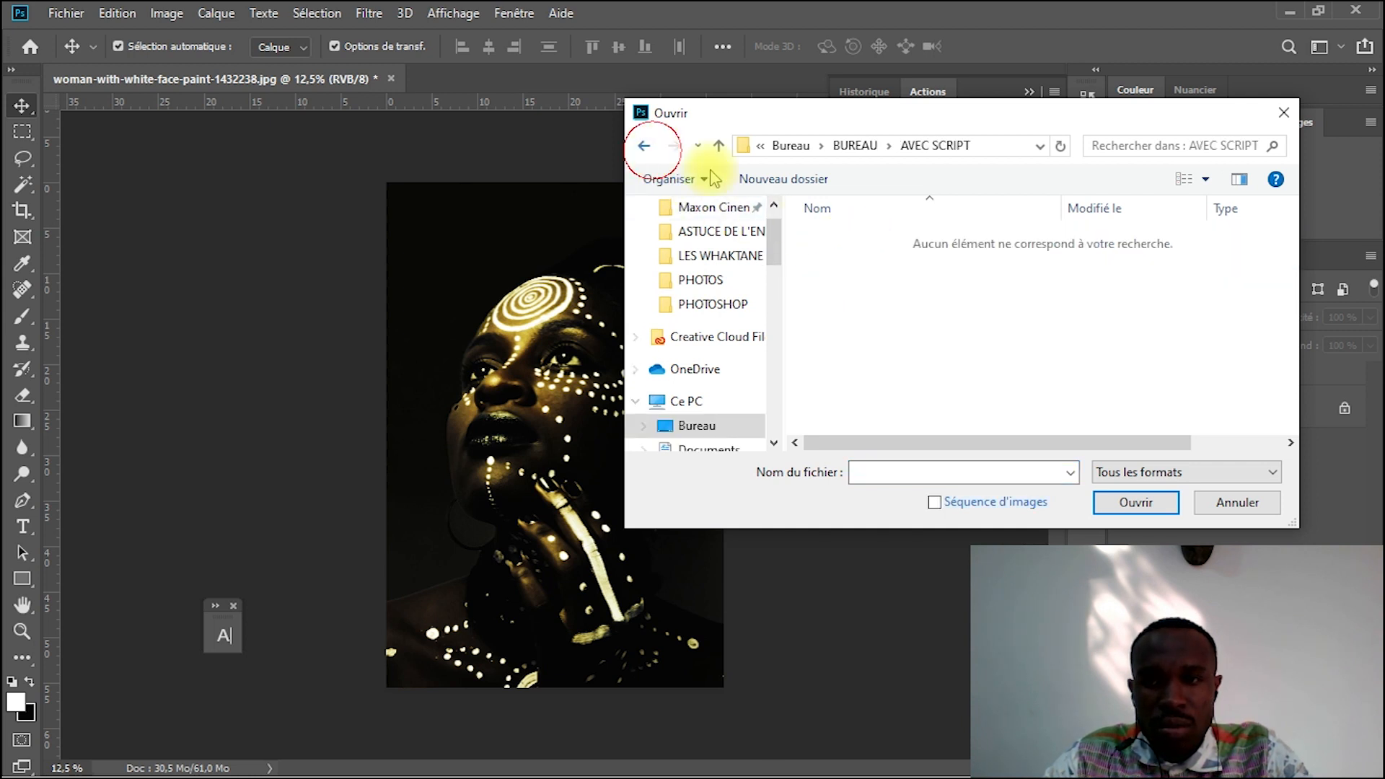
left_click(644, 145)
double_click(893, 255)
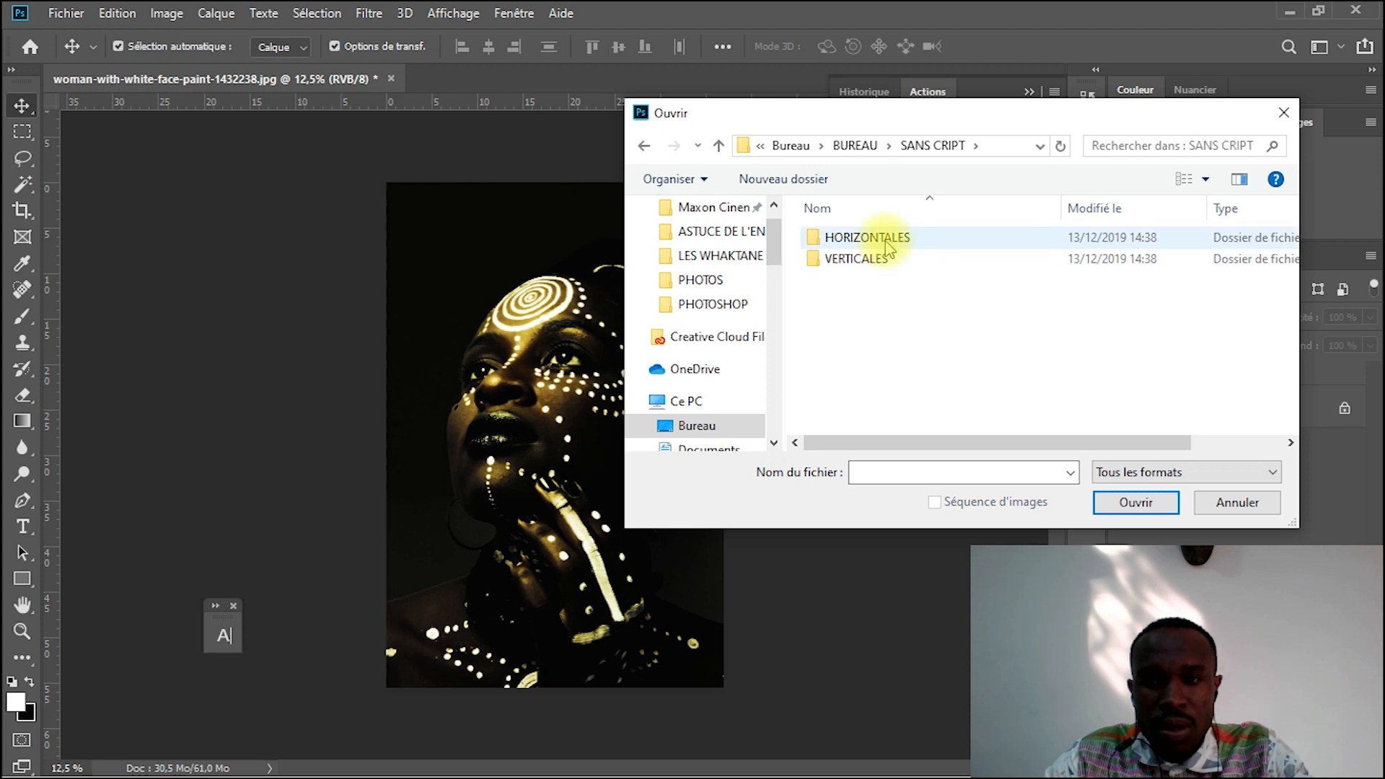
left_click(878, 258)
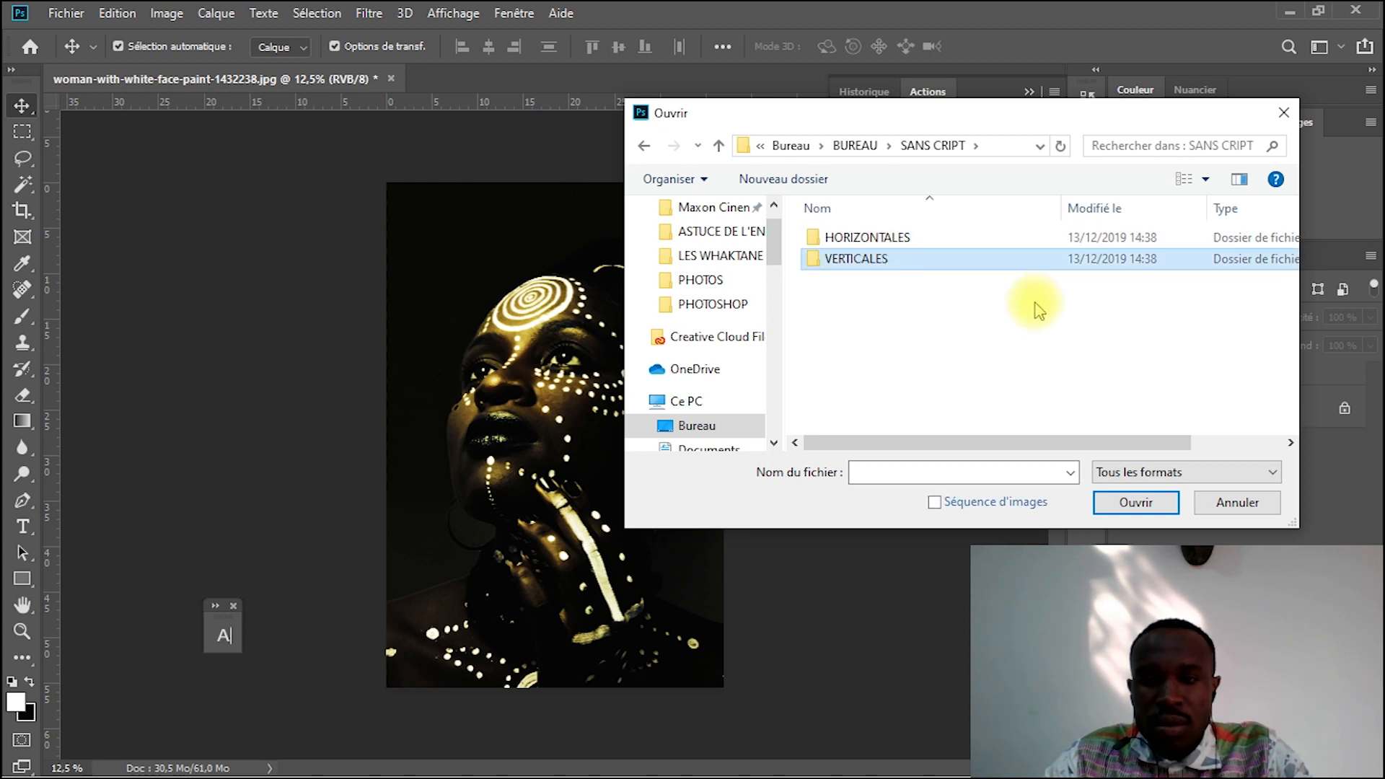
double_click(879, 262)
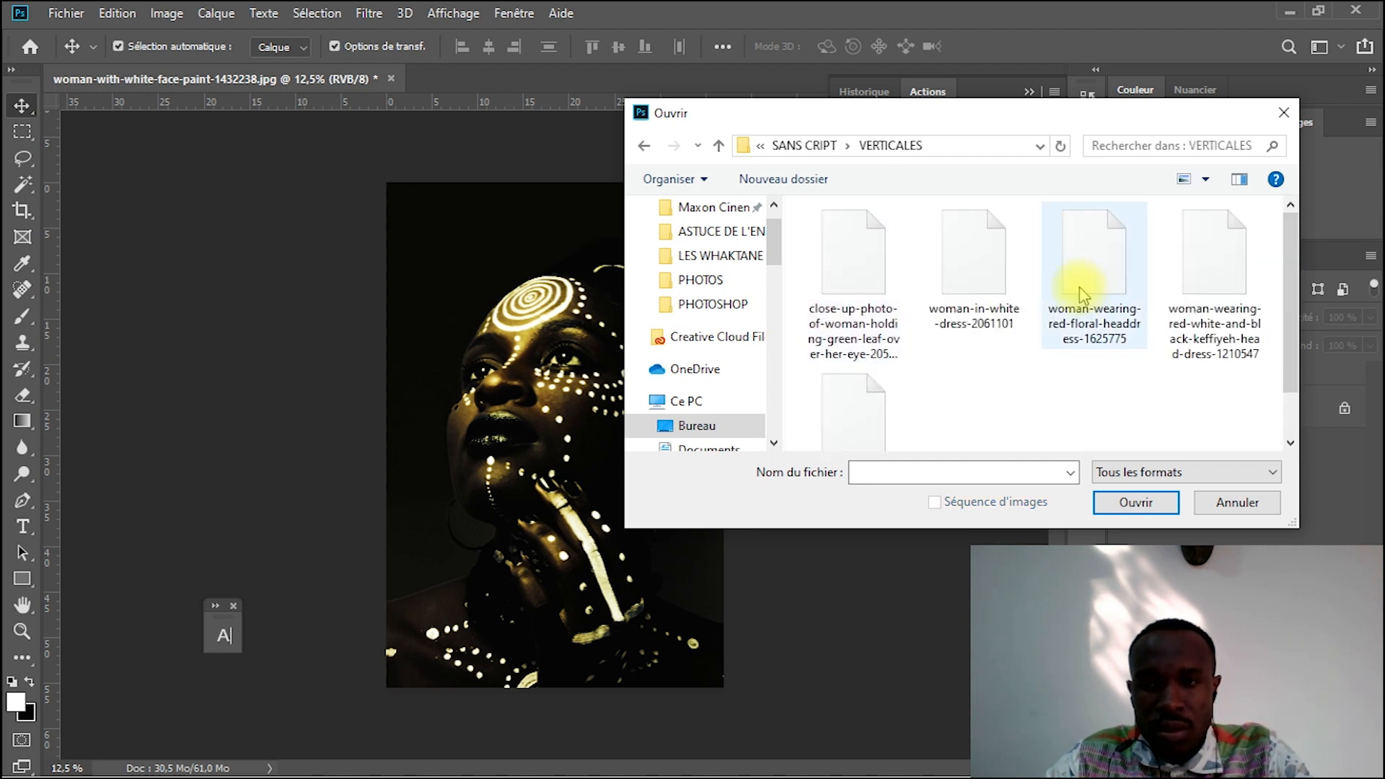
left_click(931, 275)
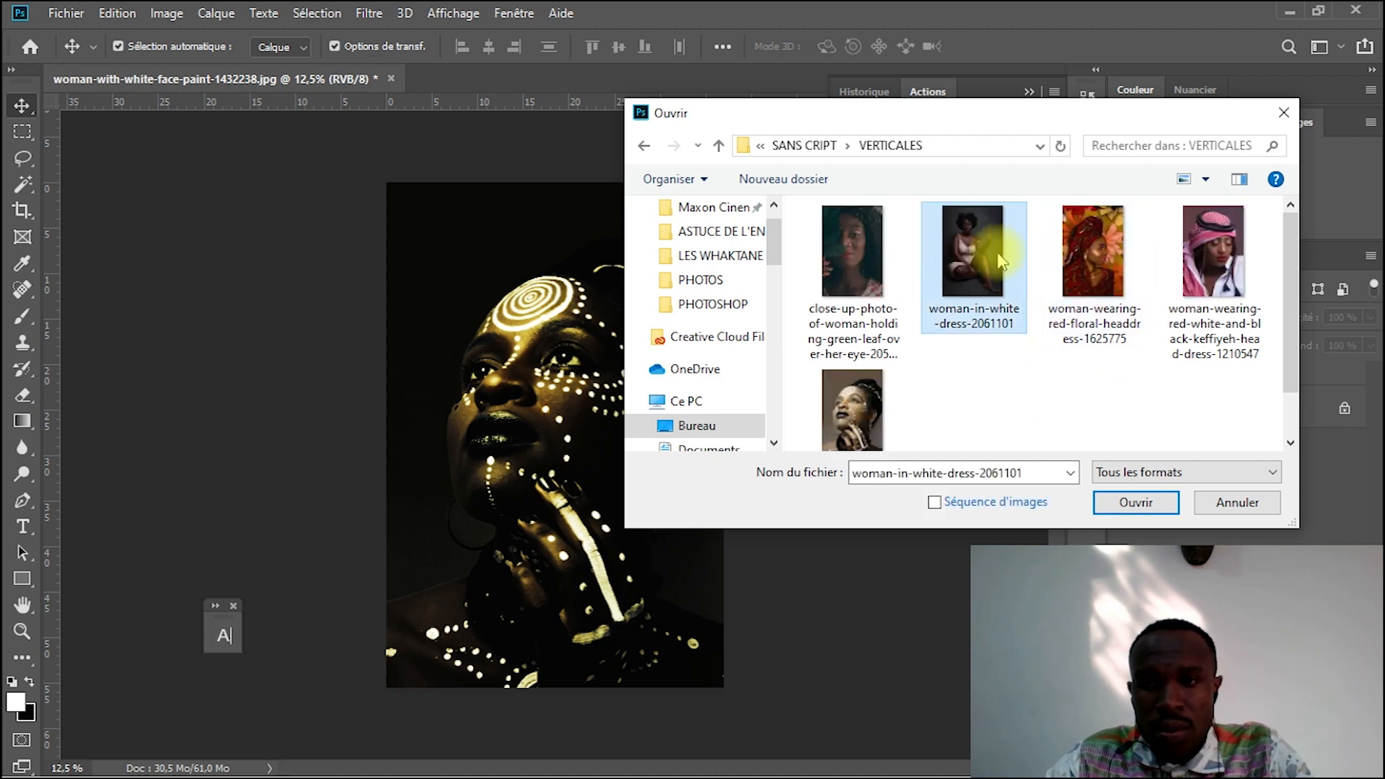
left_click(1105, 506)
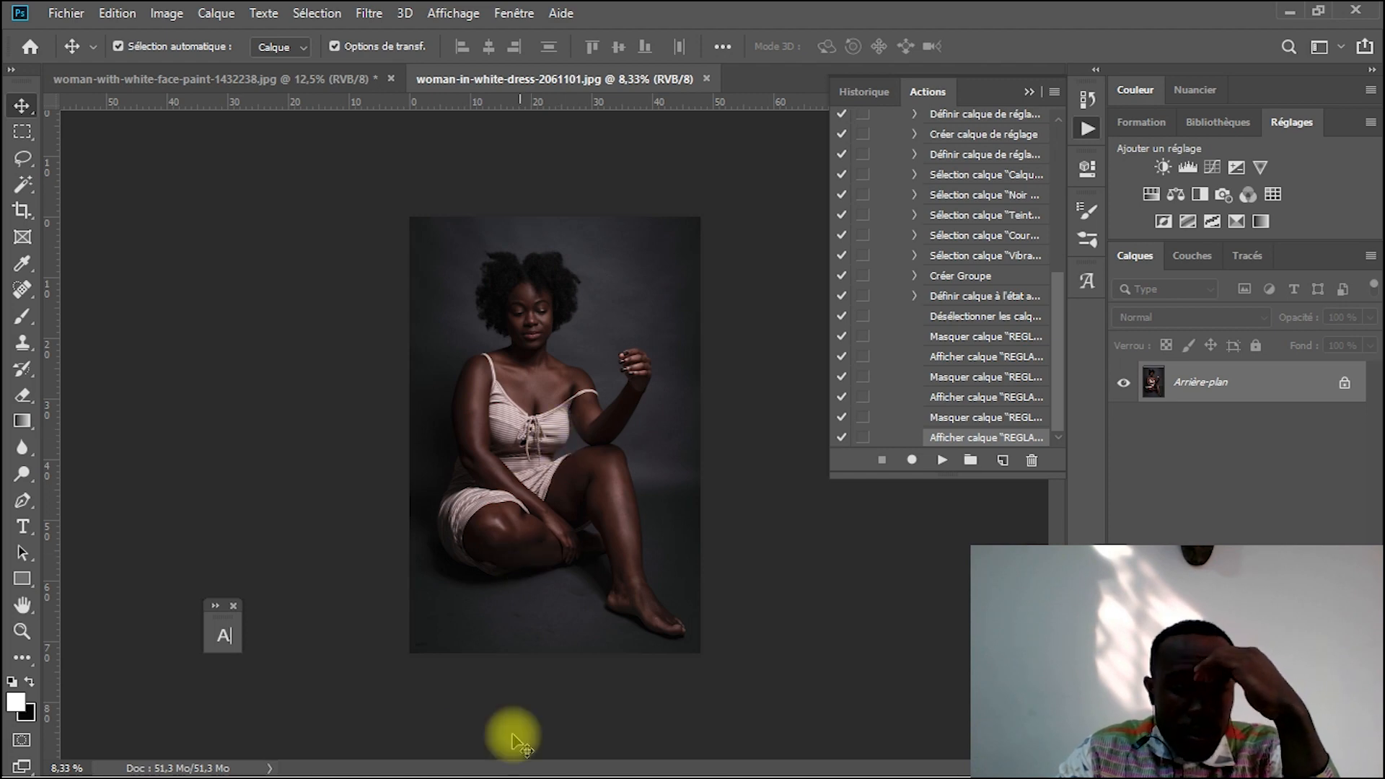
Examine the film poster in cover film.psd and return to the woman-in-white-dress photo
key("alt+Tab")
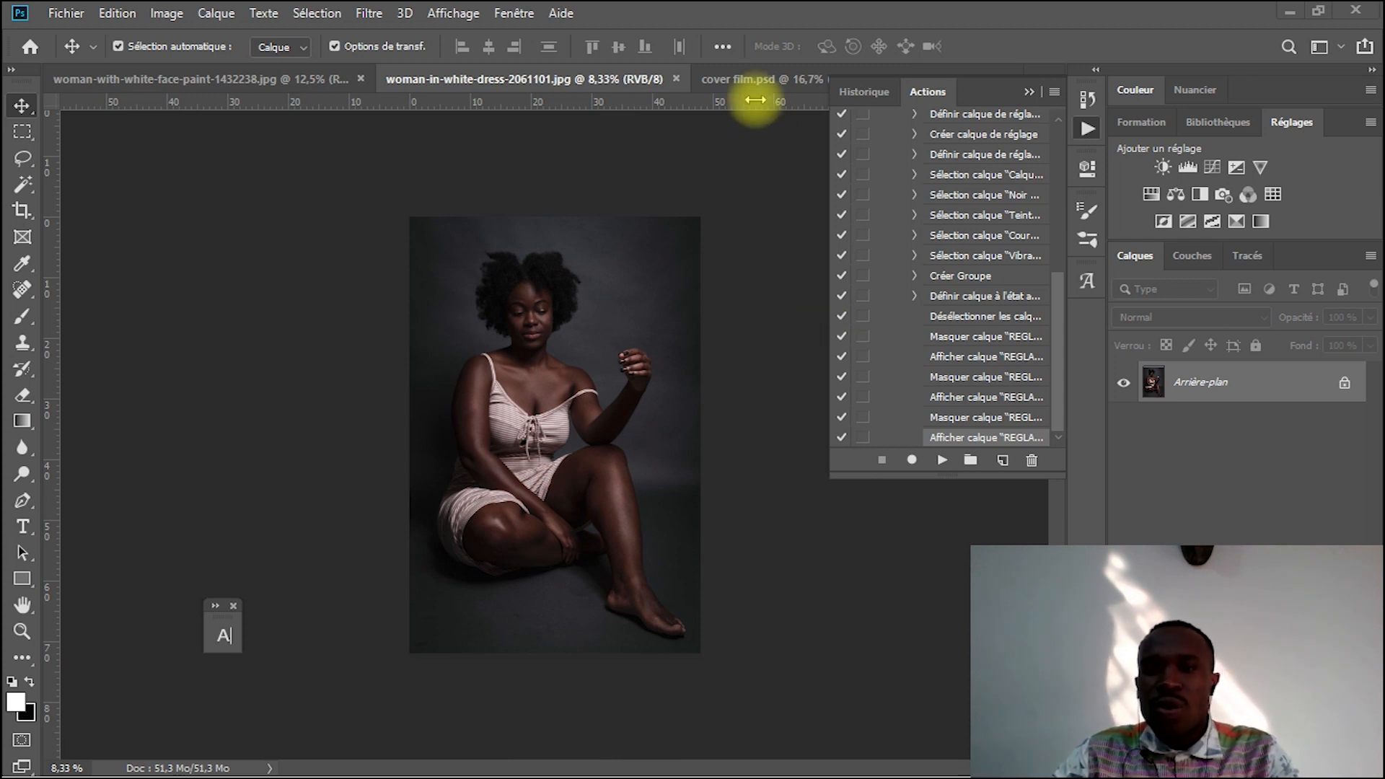
key("space")
left_click(750, 80)
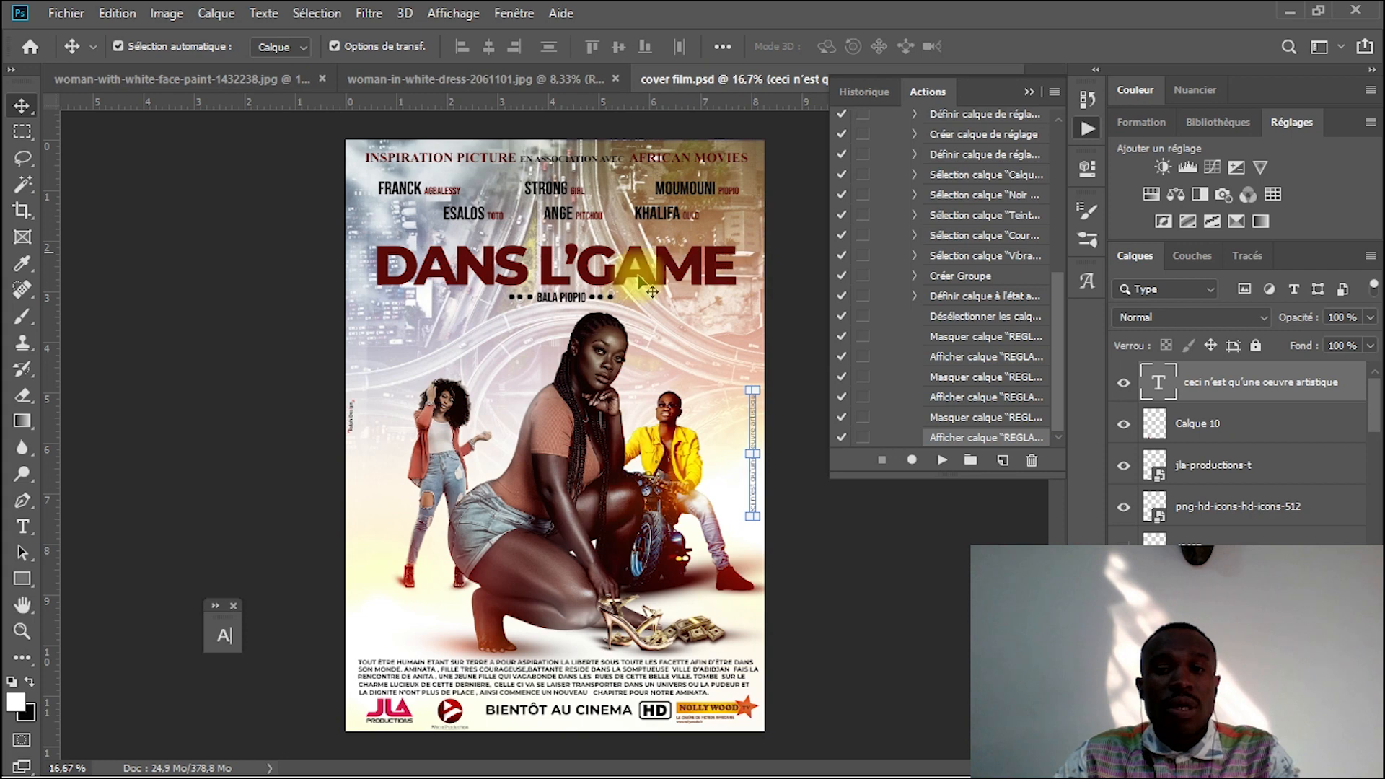
left_click(556, 80)
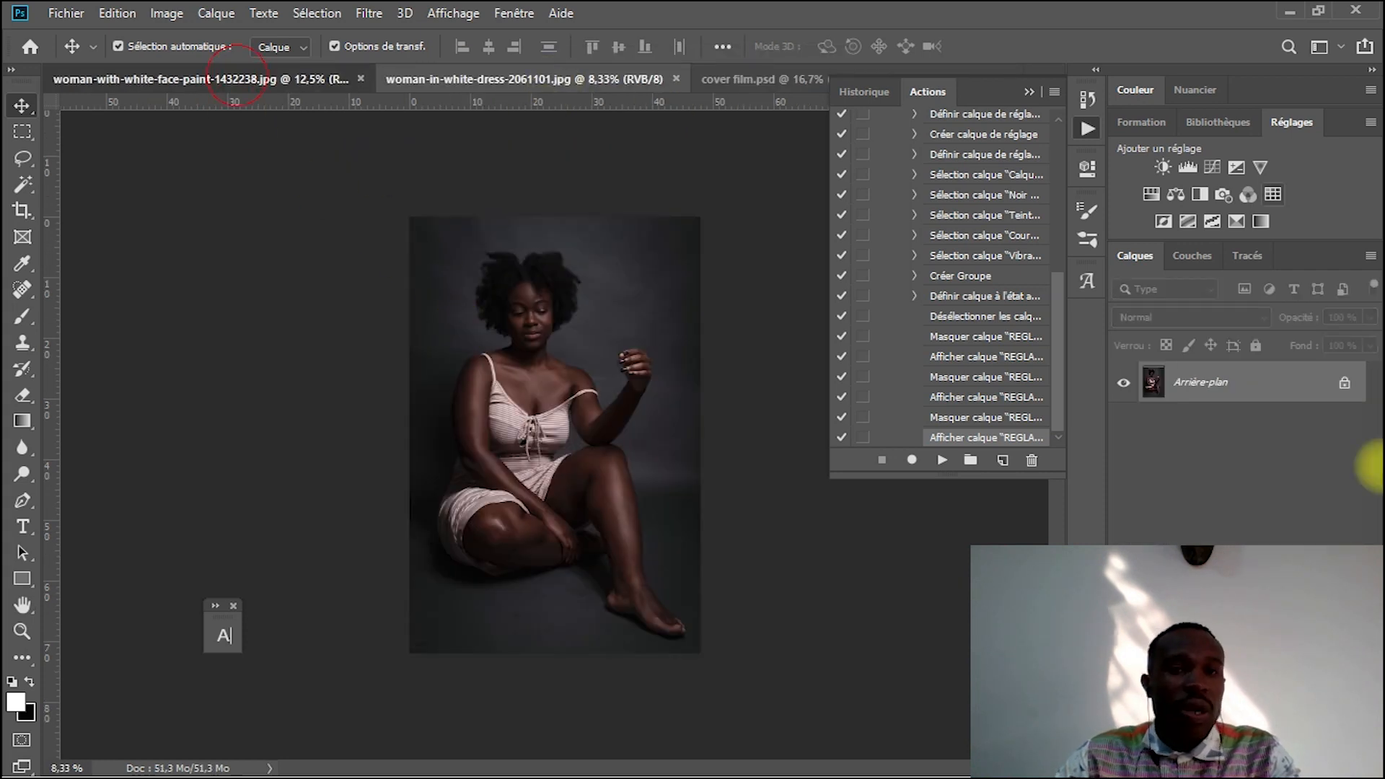
Compare the face-paint portrait with and without its grading by hiding and showing the REGLAGE 1 APPLIQUE group
left_click(231, 79)
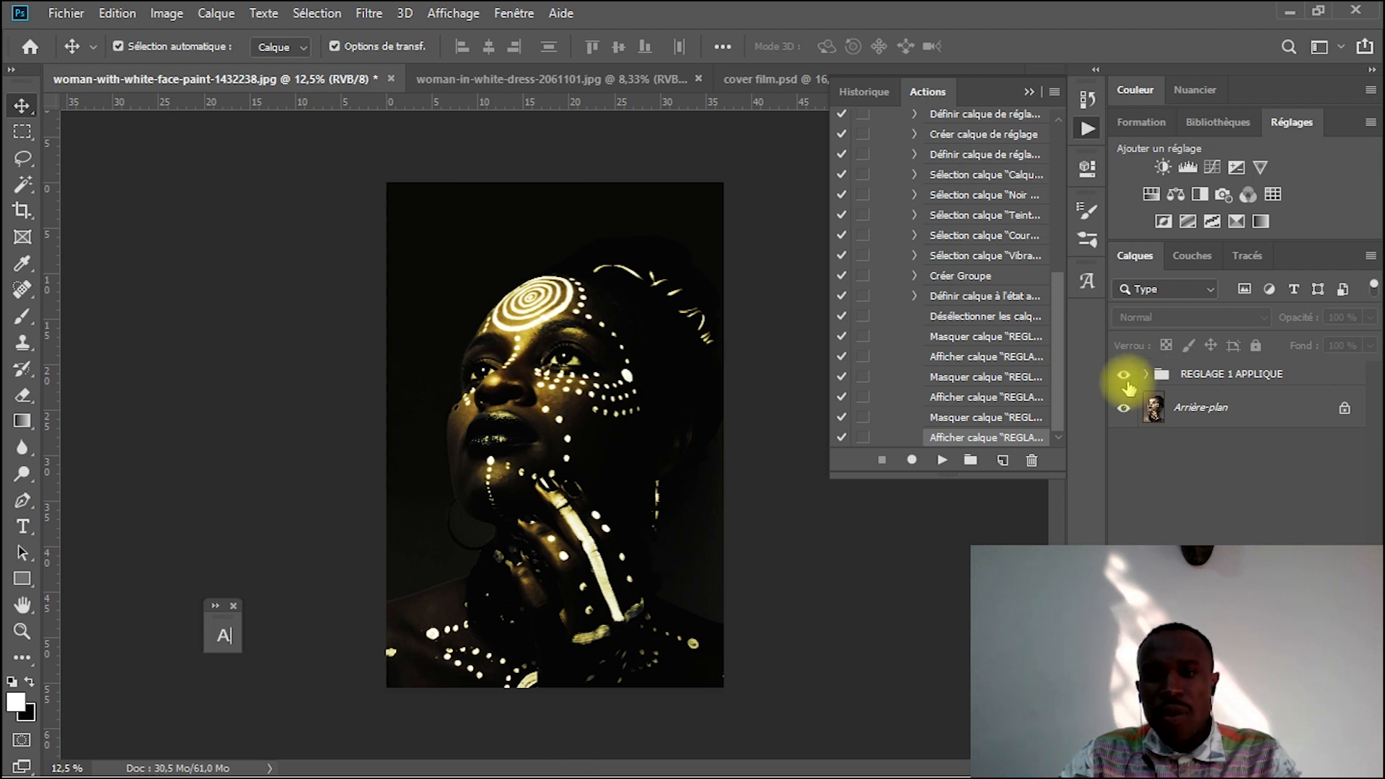
left_click(1126, 378)
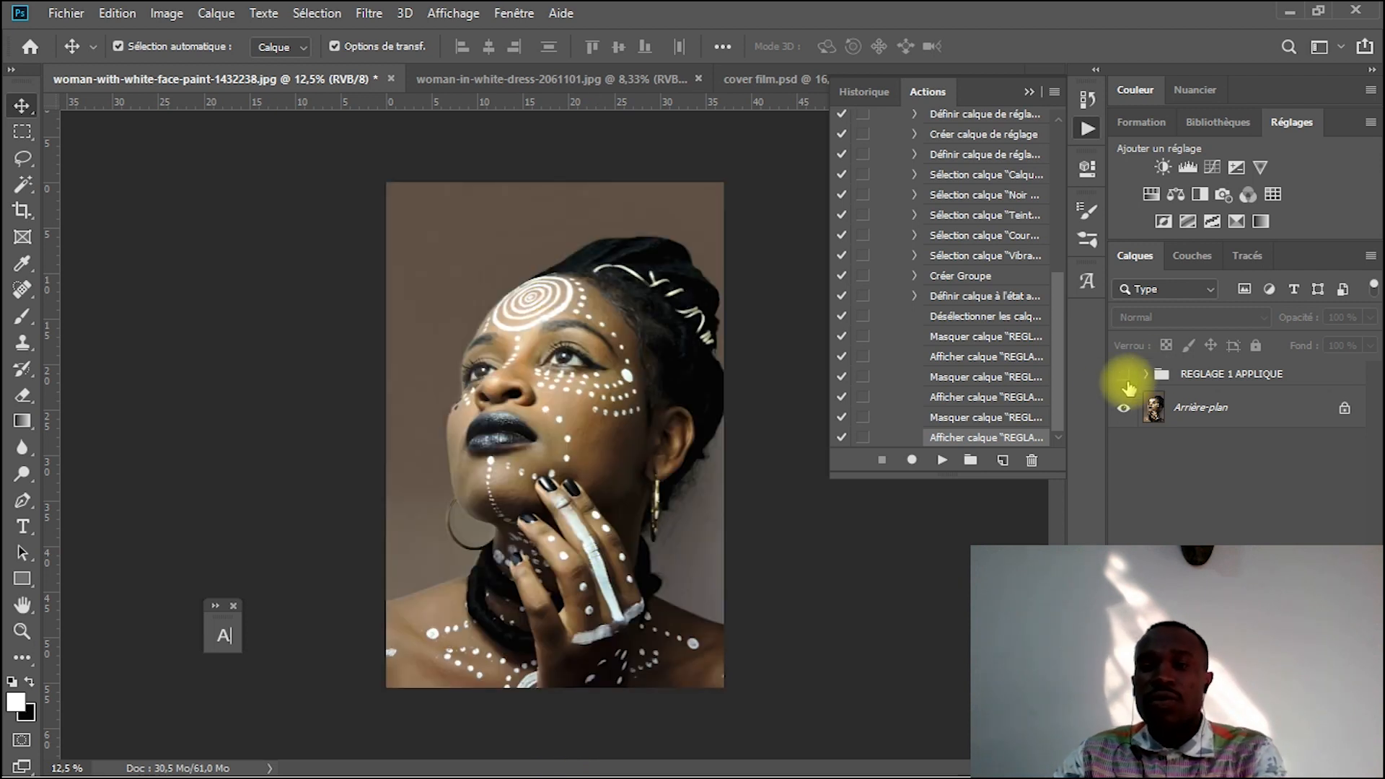
left_click(1127, 383)
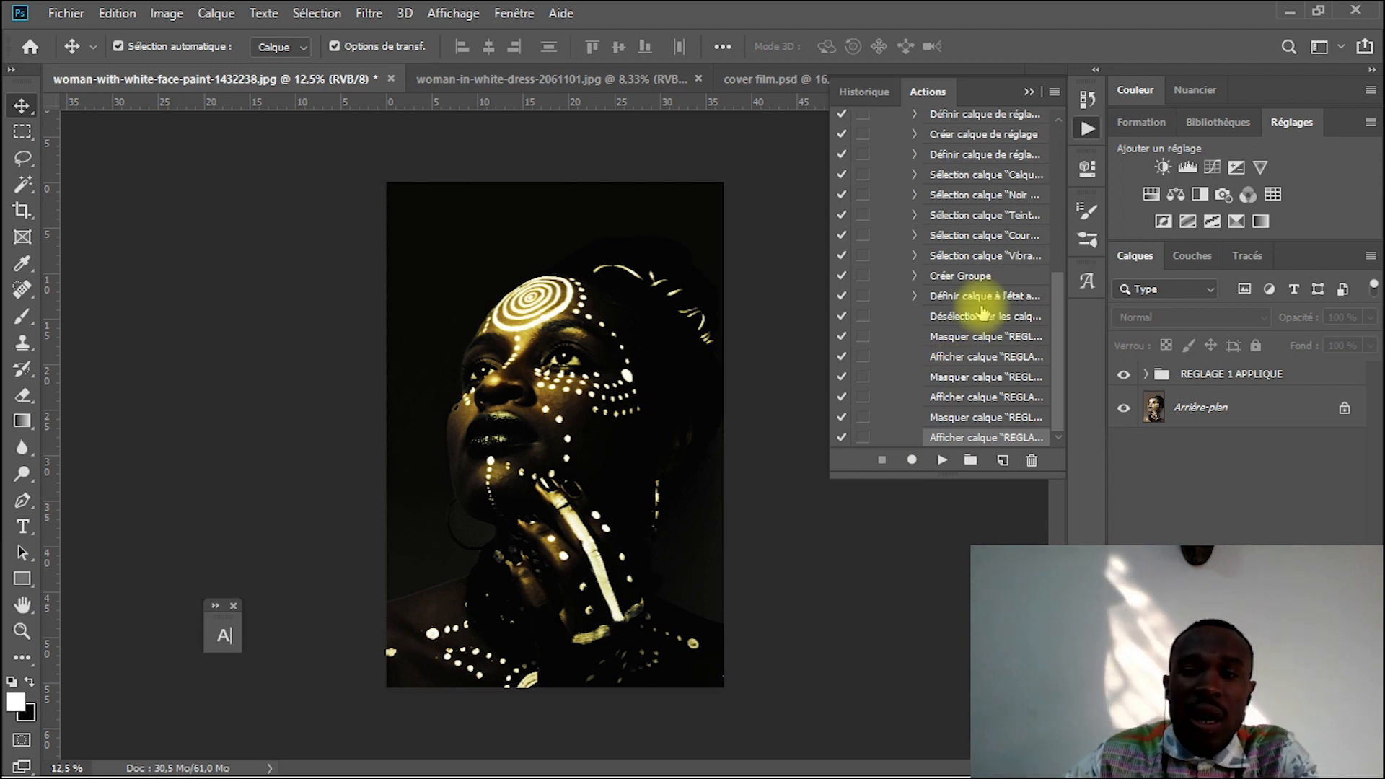
Resume recording the INFOGRAPHIA SCHOOL action after its last recorded step
scroll(959, 339, "up", 1)
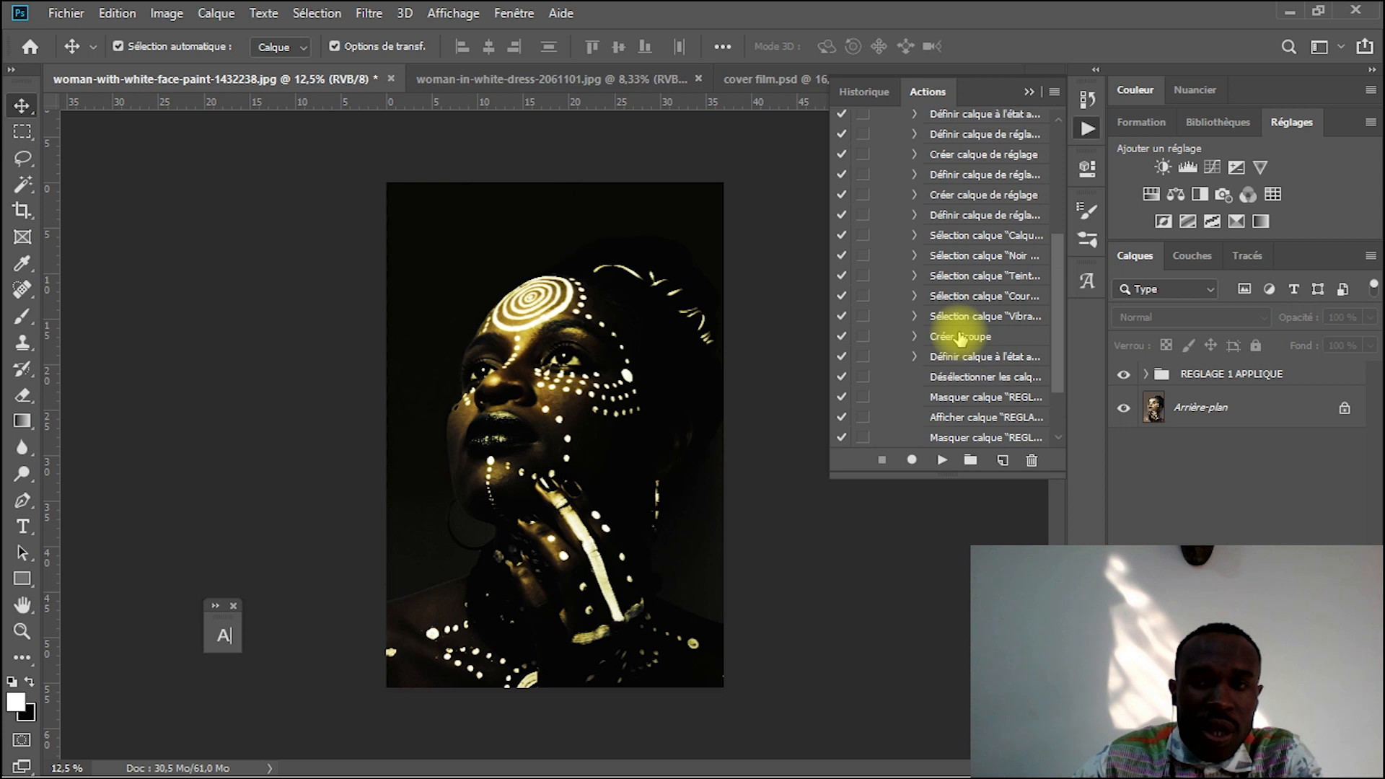
scroll(959, 339, "down", 1)
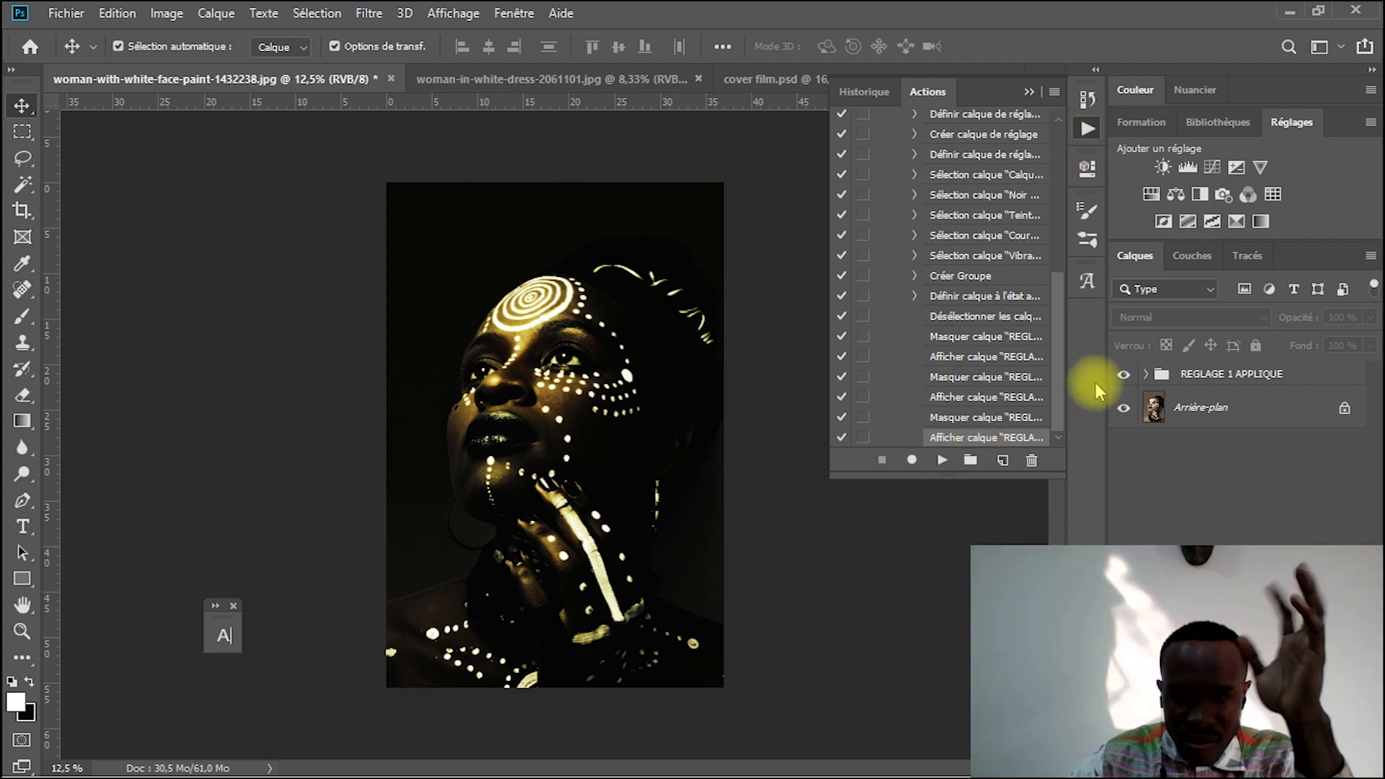
mouse_move(1058, 365)
left_mouse_down()
mouse_move(1062, 322)
mouse_move(1059, 379)
left_mouse_up()
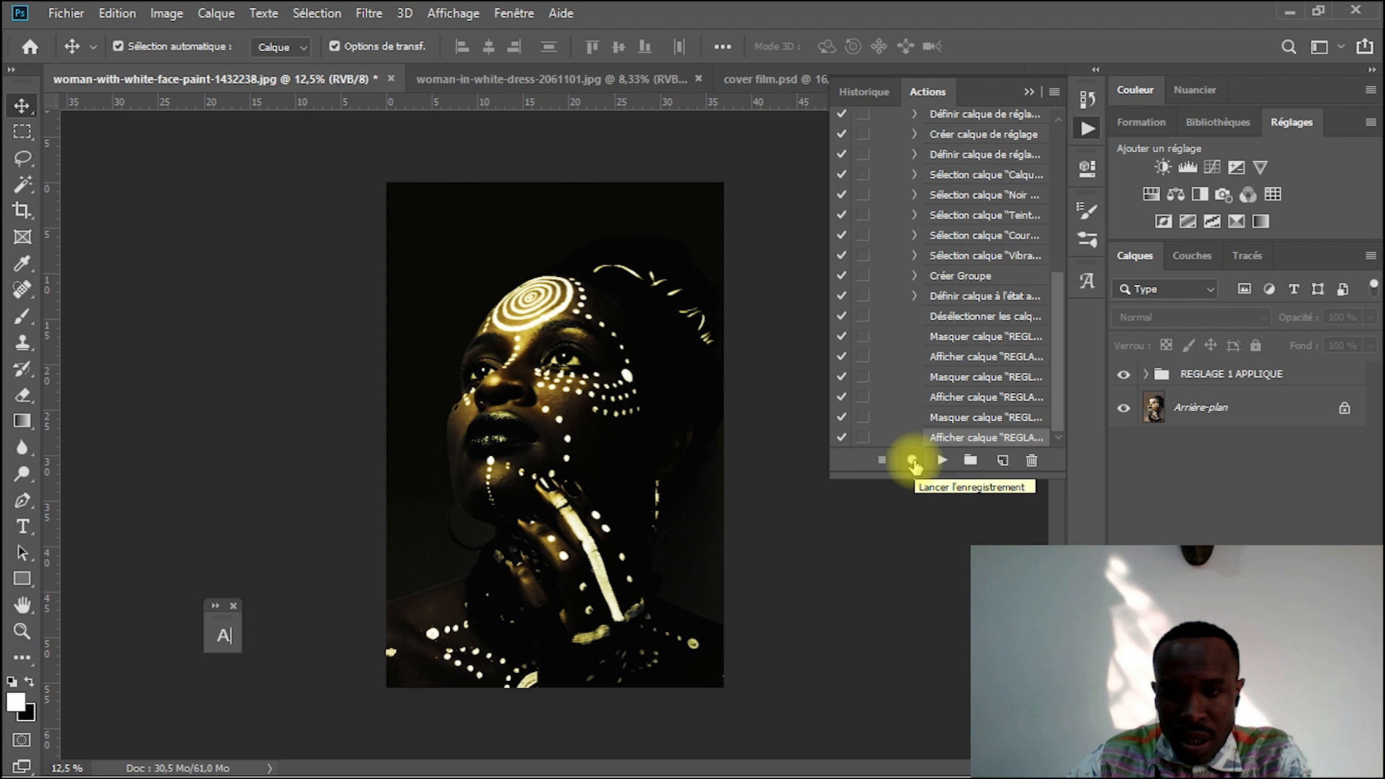
left_click(913, 462)
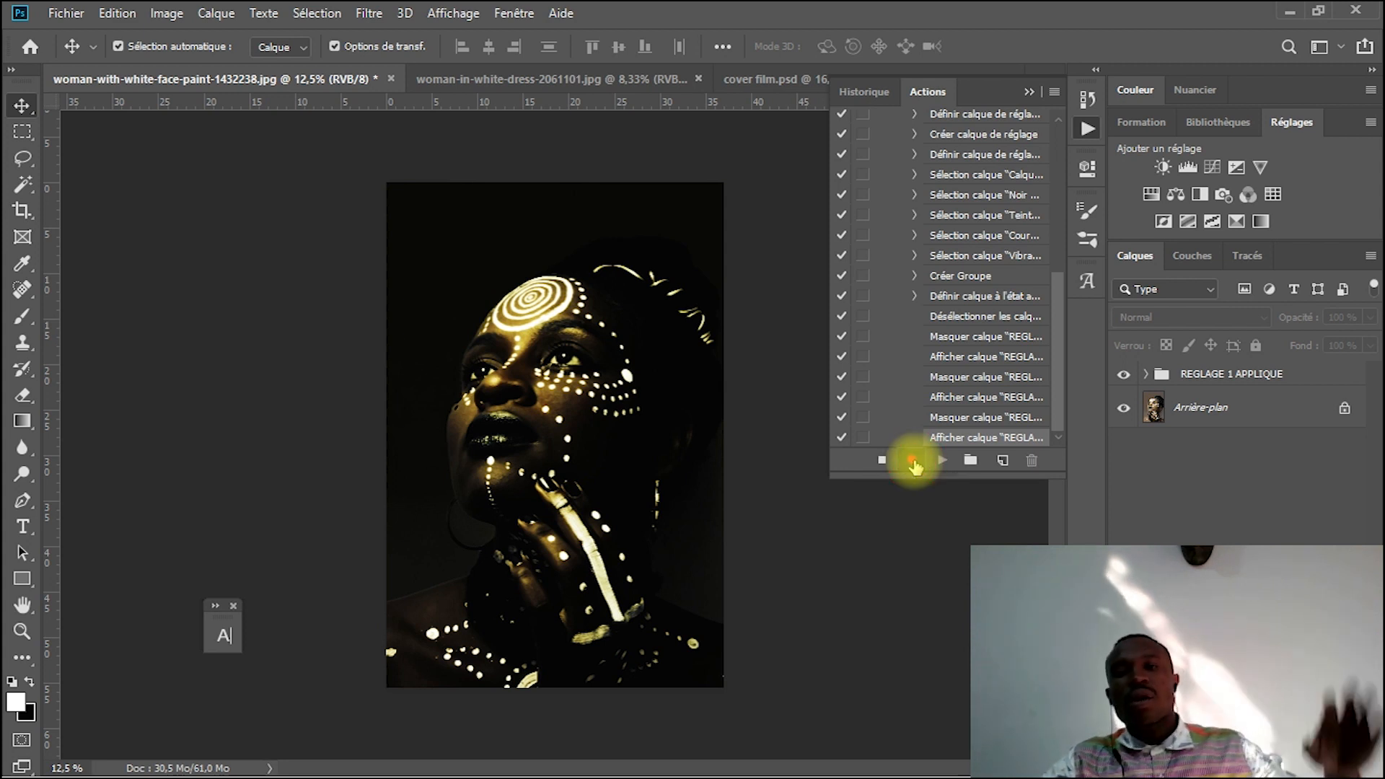
Start saving the graded face-paint portrait under a new file, choosing the BUREAU folder and the JPEG format
left_click(66, 10)
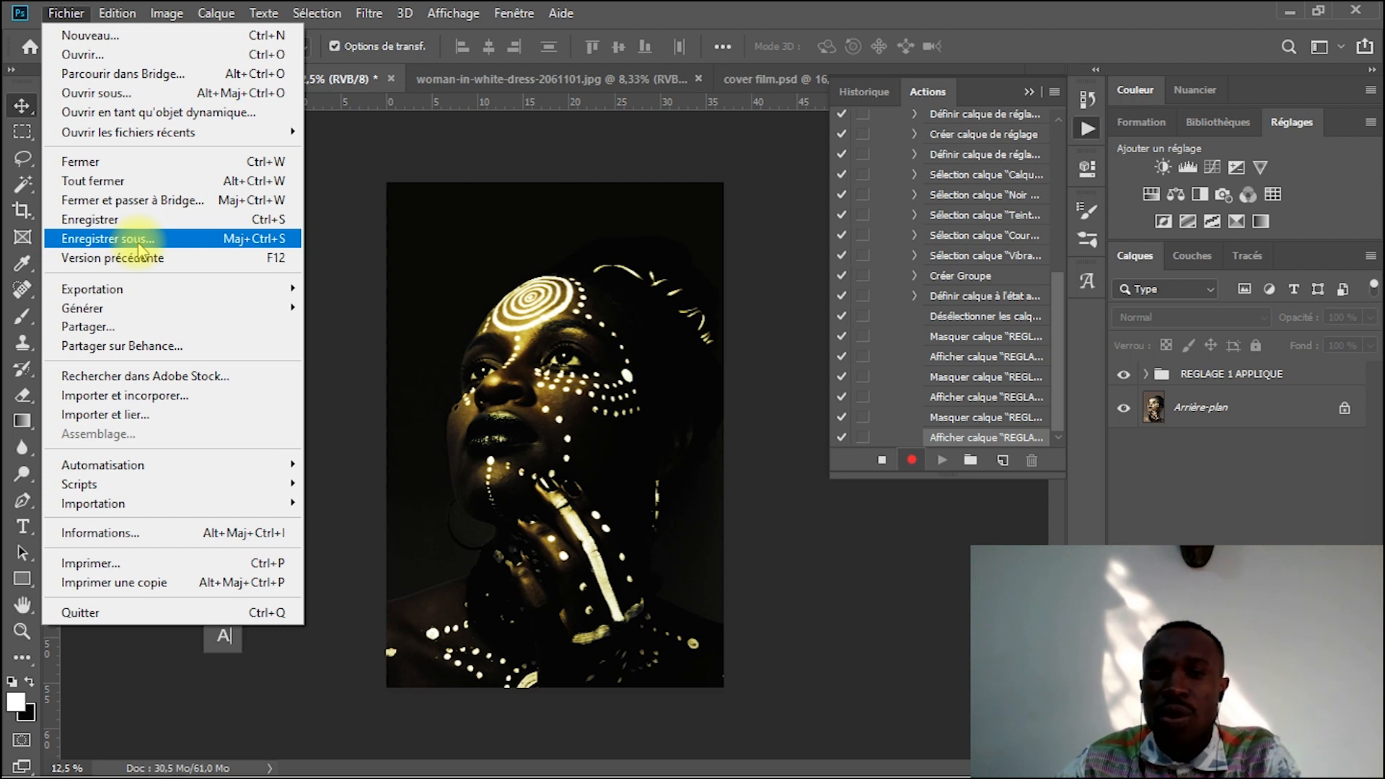
left_click(108, 238)
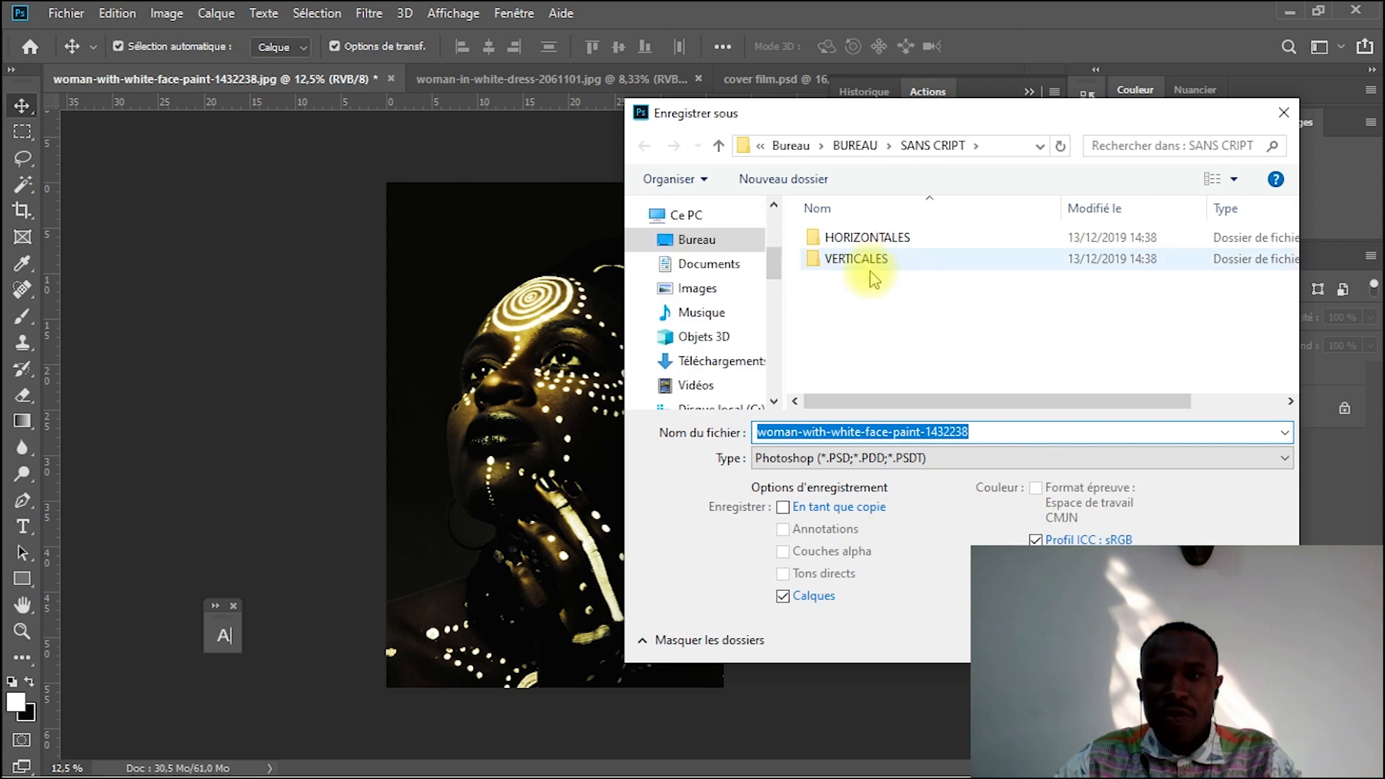
left_click(864, 305)
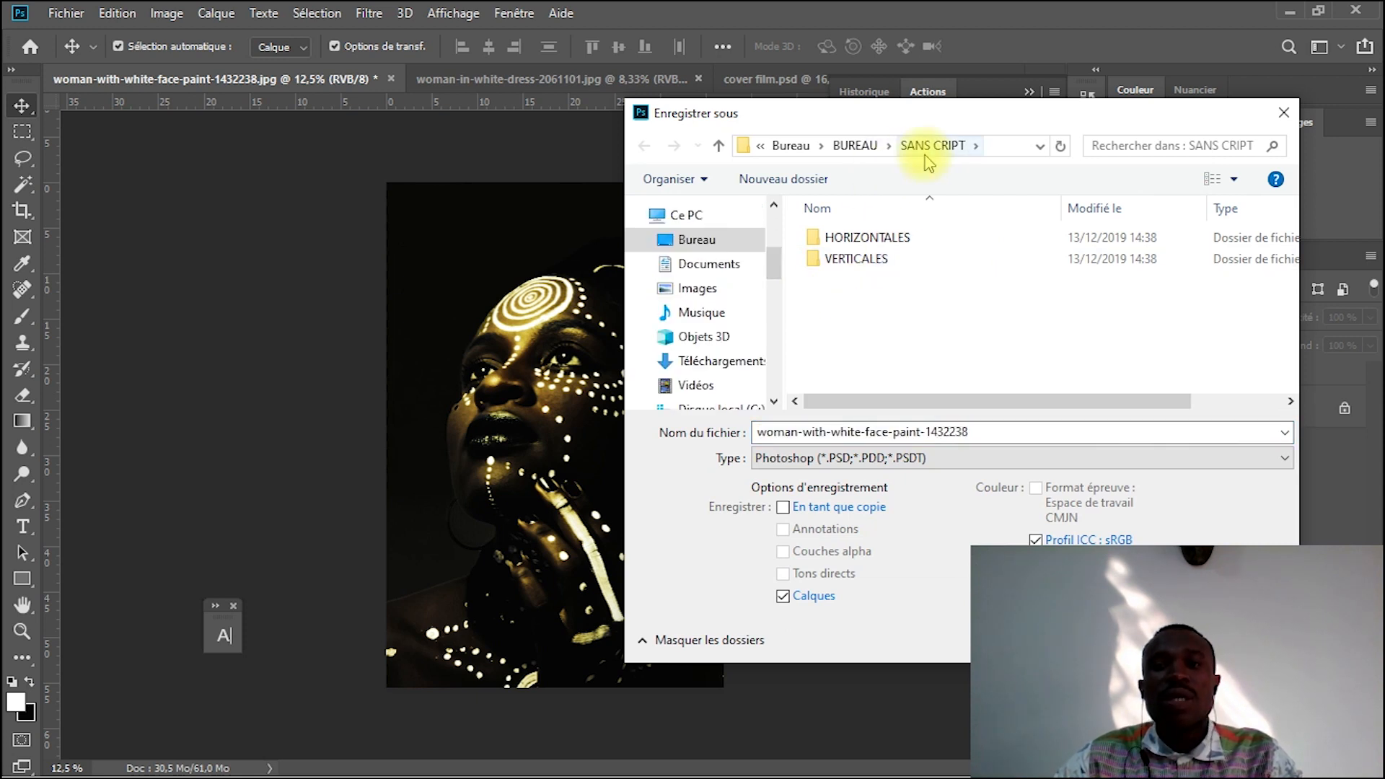
left_click(872, 145)
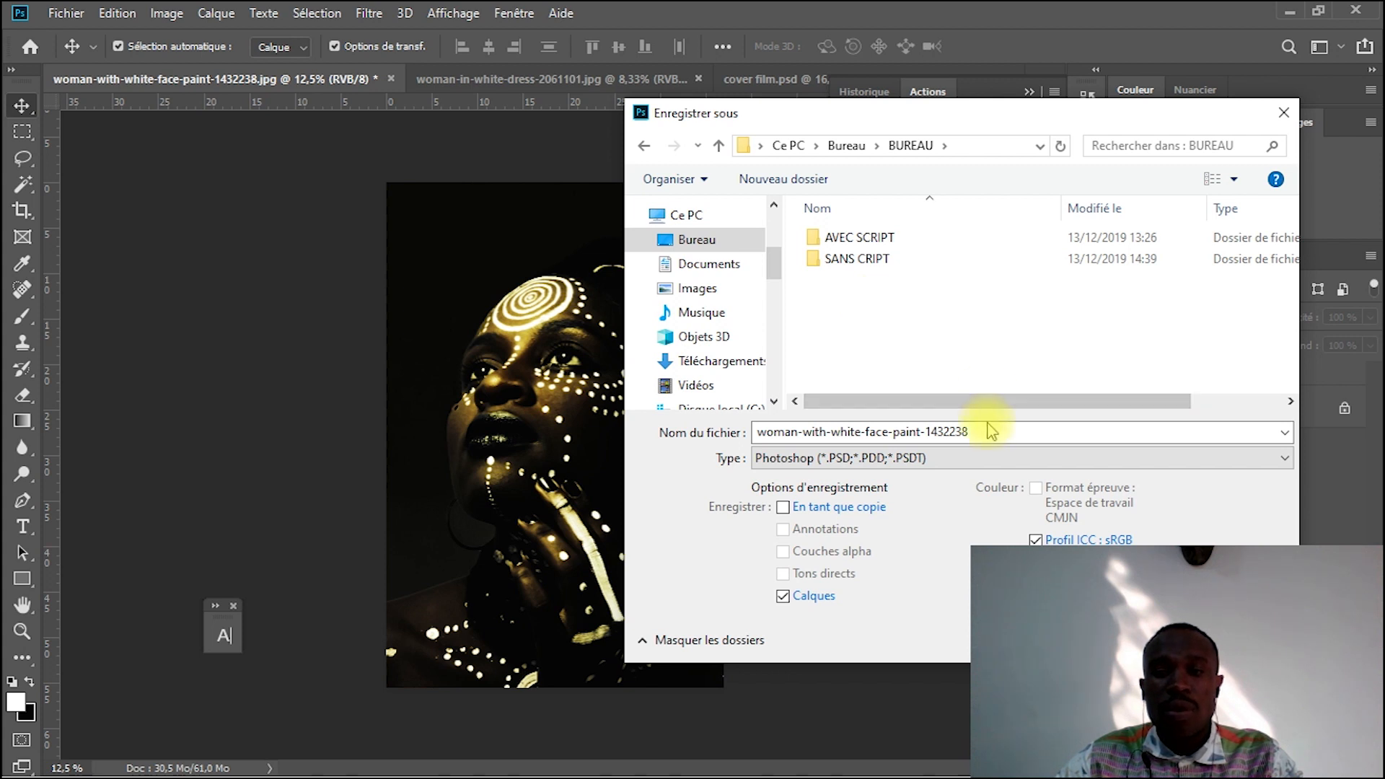
left_click(985, 455)
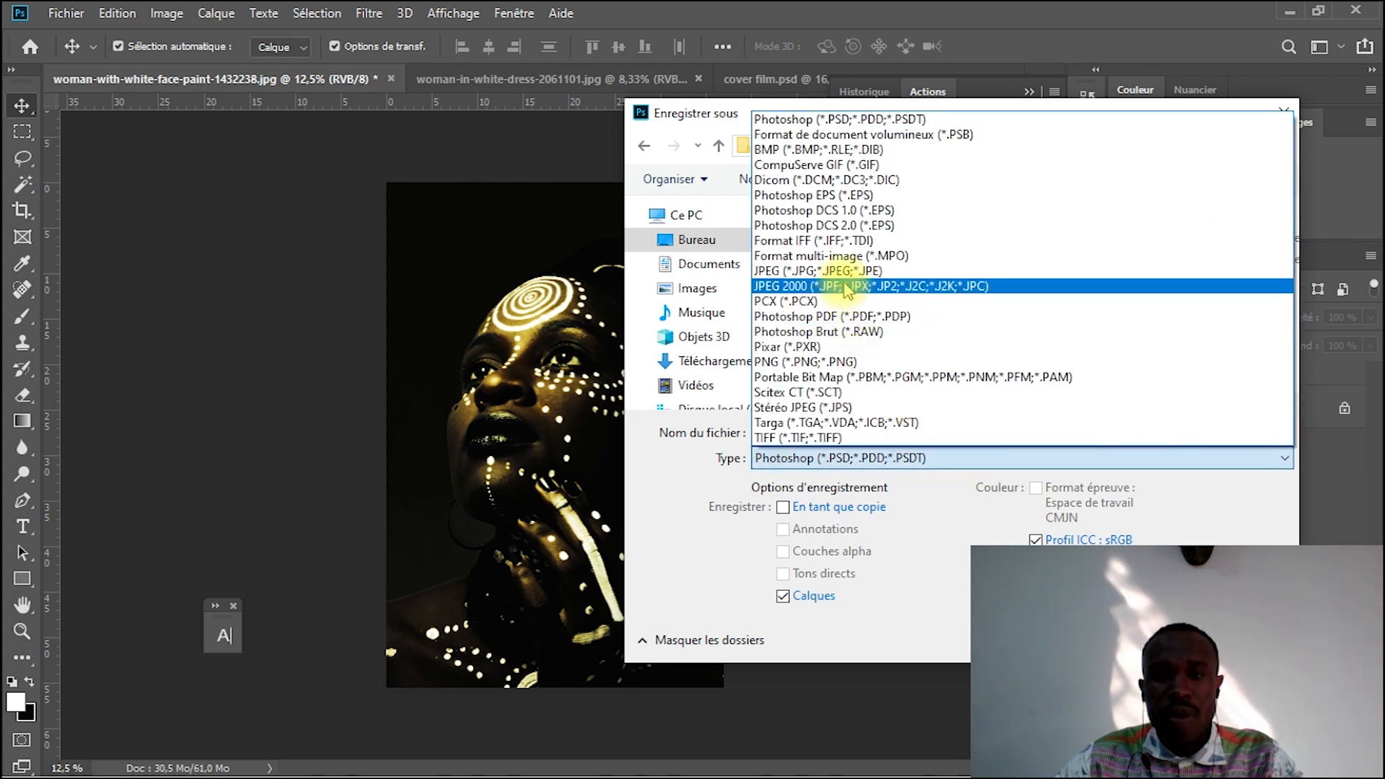
left_click(844, 271)
Save the graded portrait over the existing test 1 JPEG in the BUREAU folder, with quality 12 (Maximum) and the standard baseline format
double_click(959, 432)
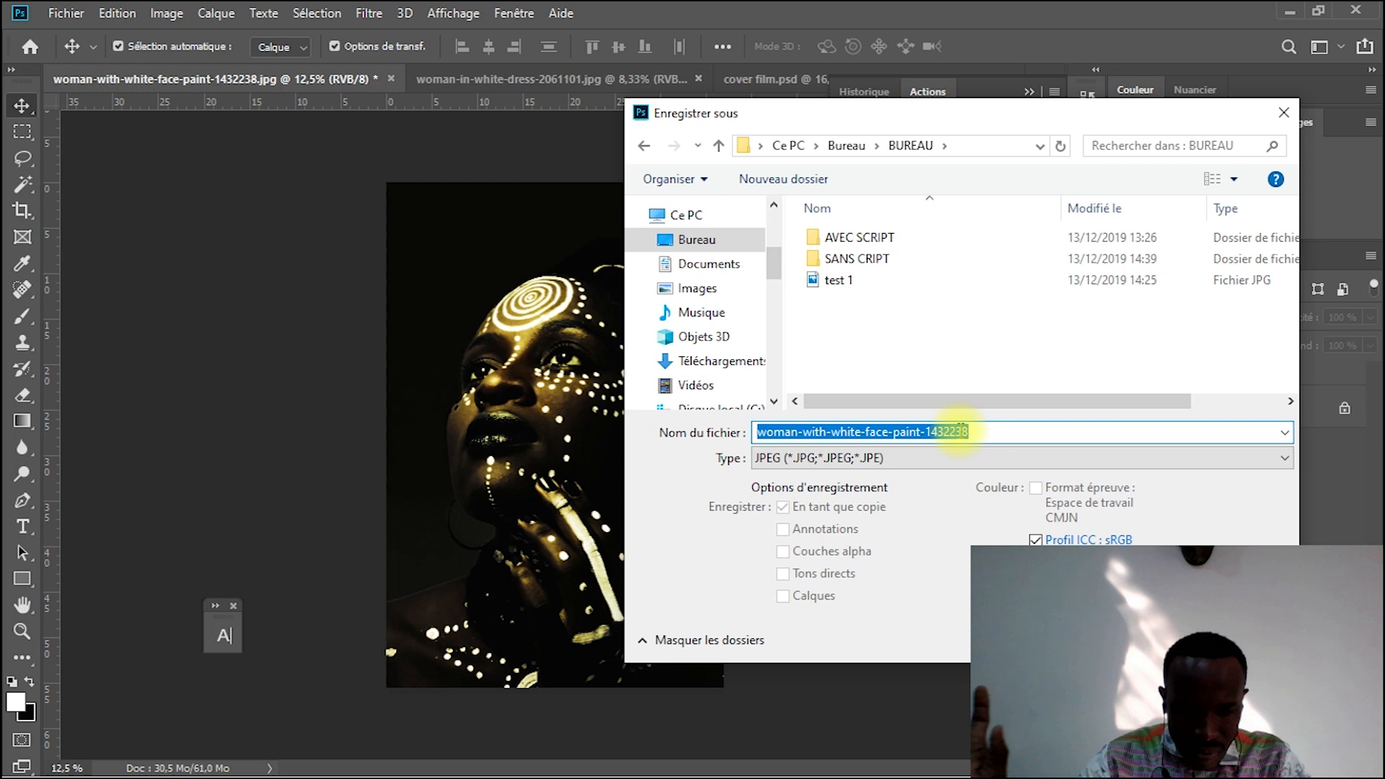
type("TES")
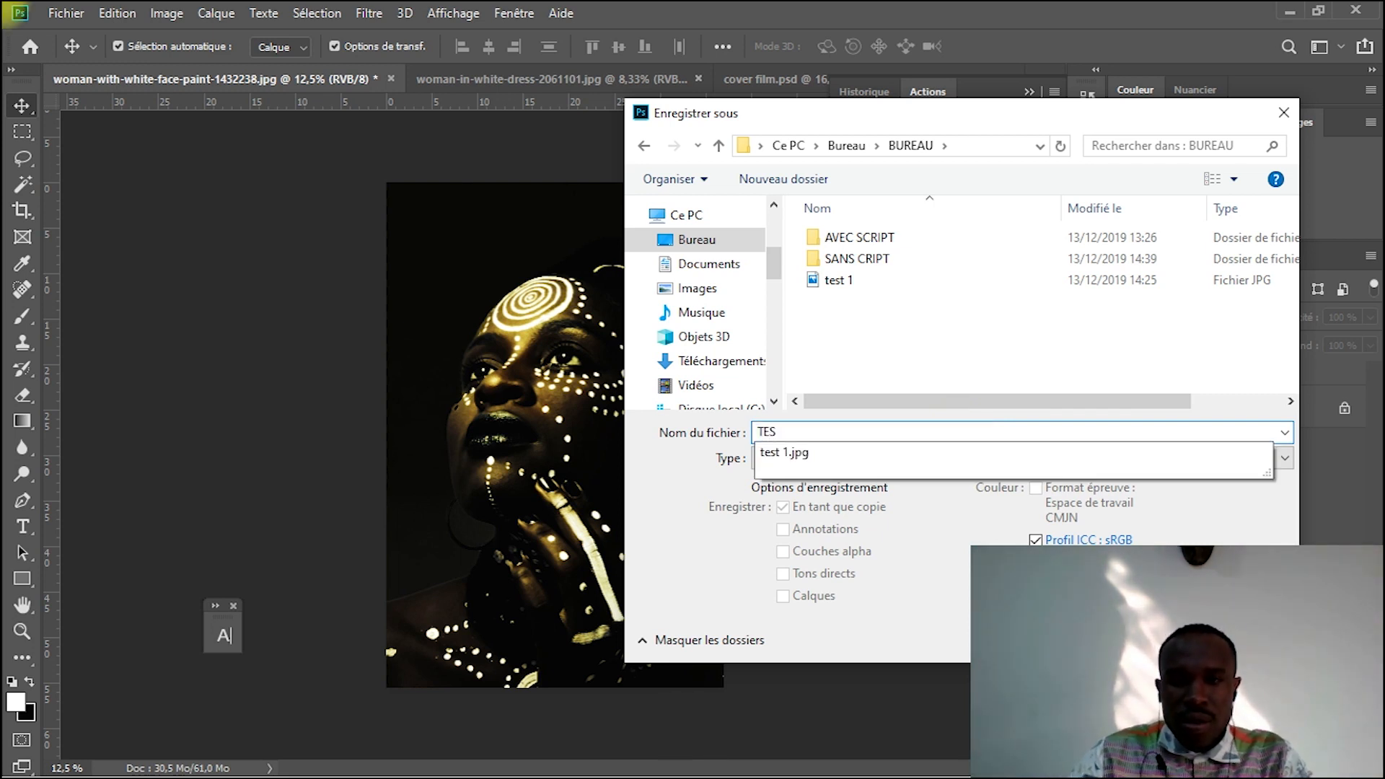
left_click(860, 282)
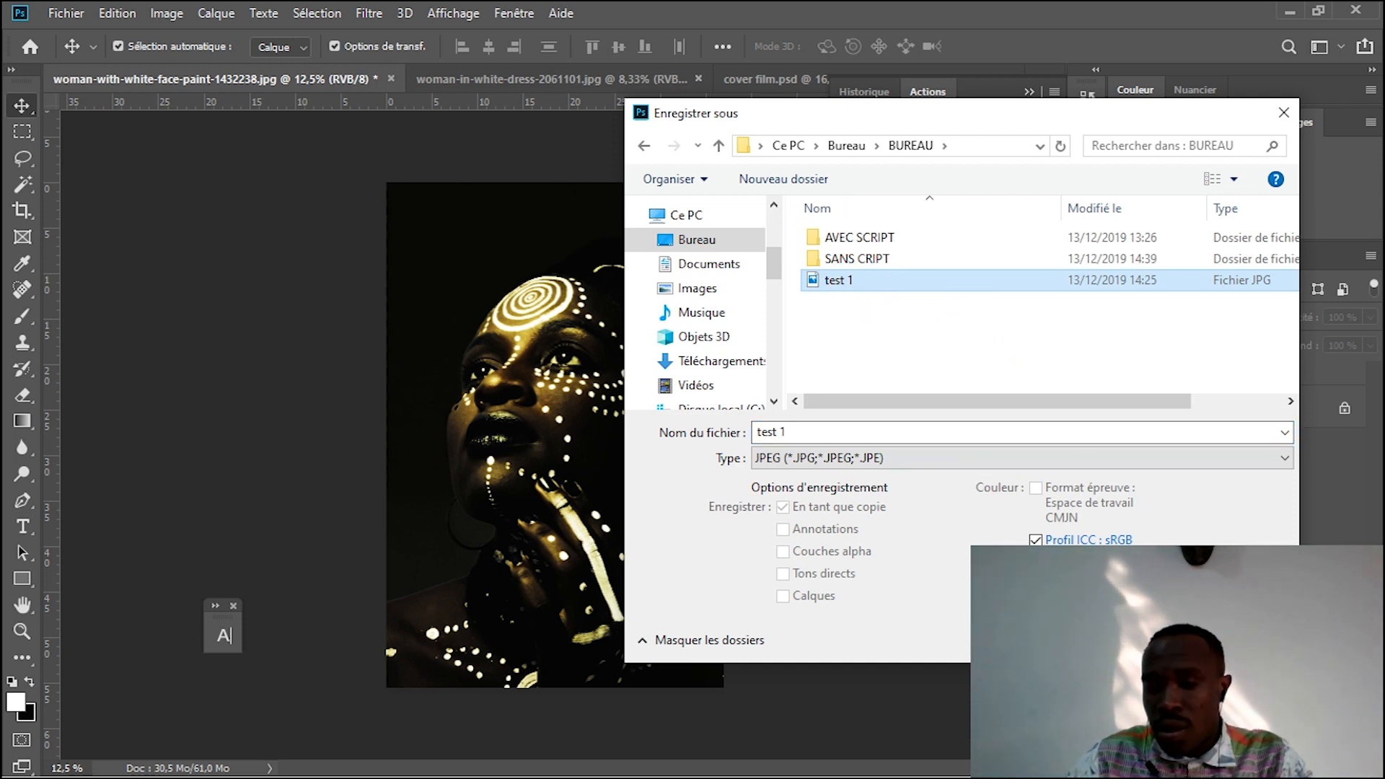
key("Return")
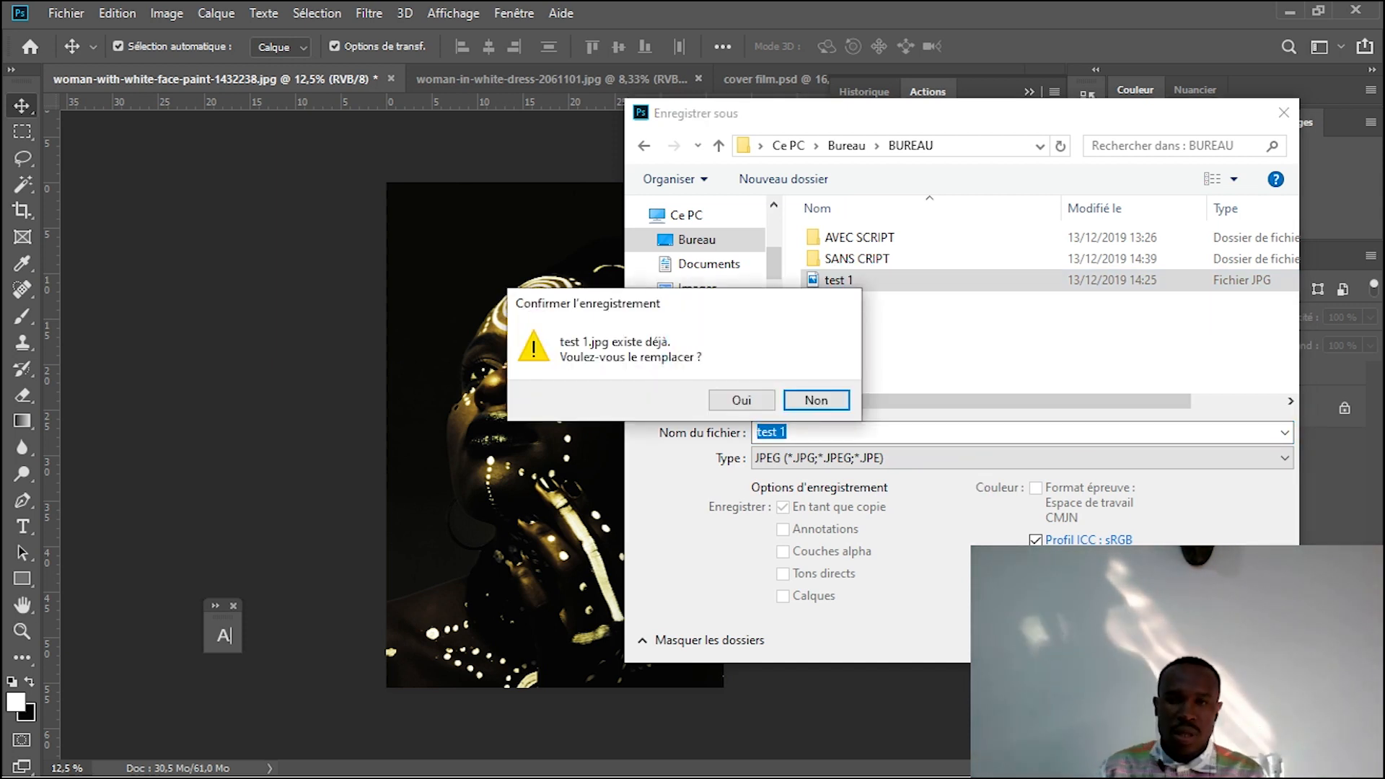
left_click(742, 400)
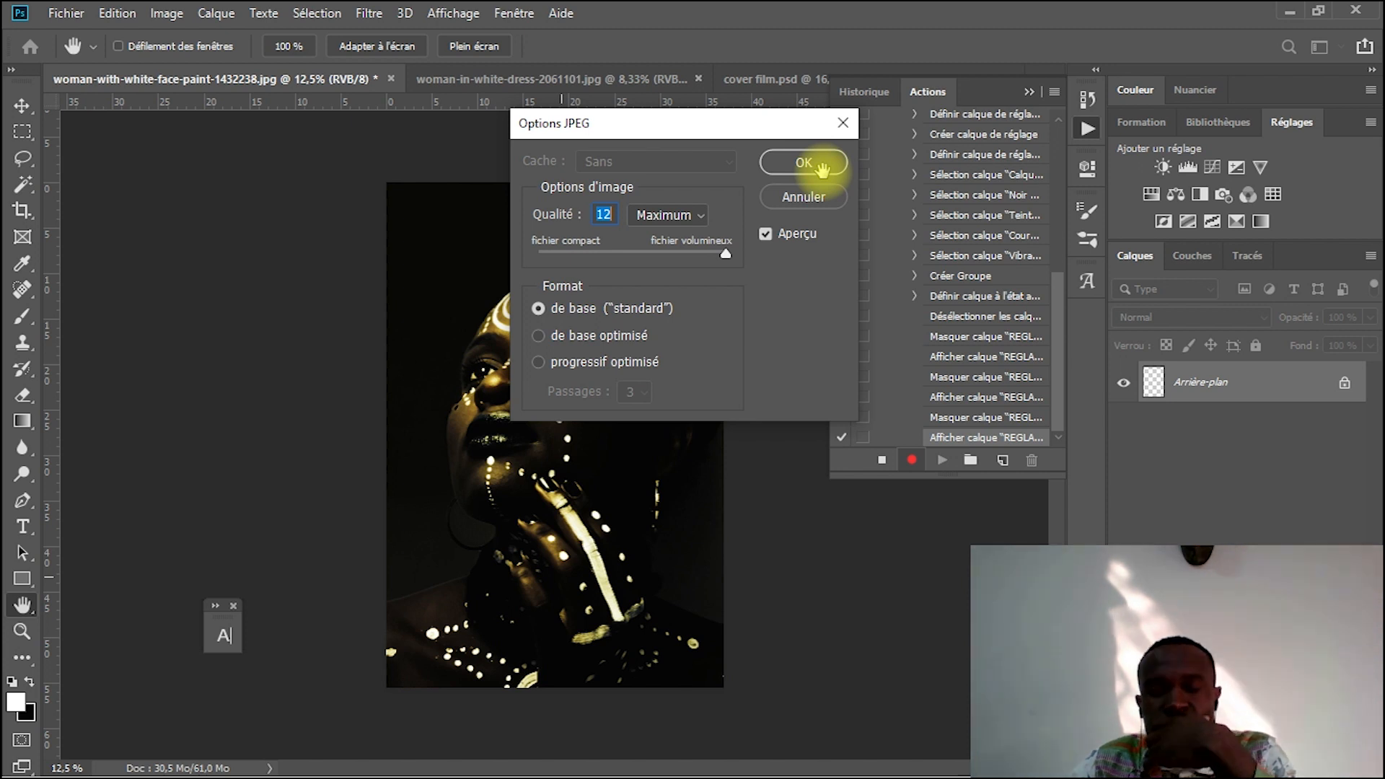
left_click(823, 169)
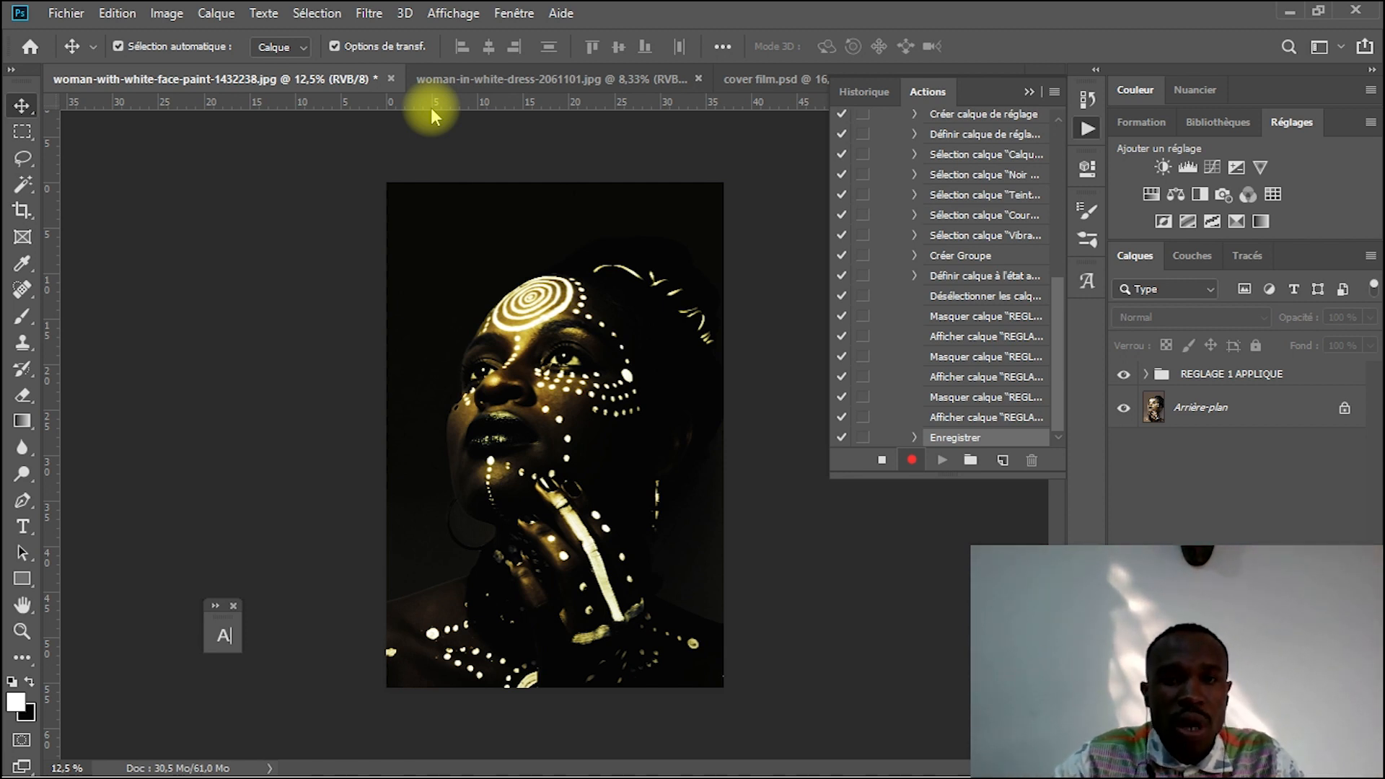
Close the face-paint portrait without saving its changes and stop recording the INFOGRAPHIA SCHOOL action
left_click(390, 79)
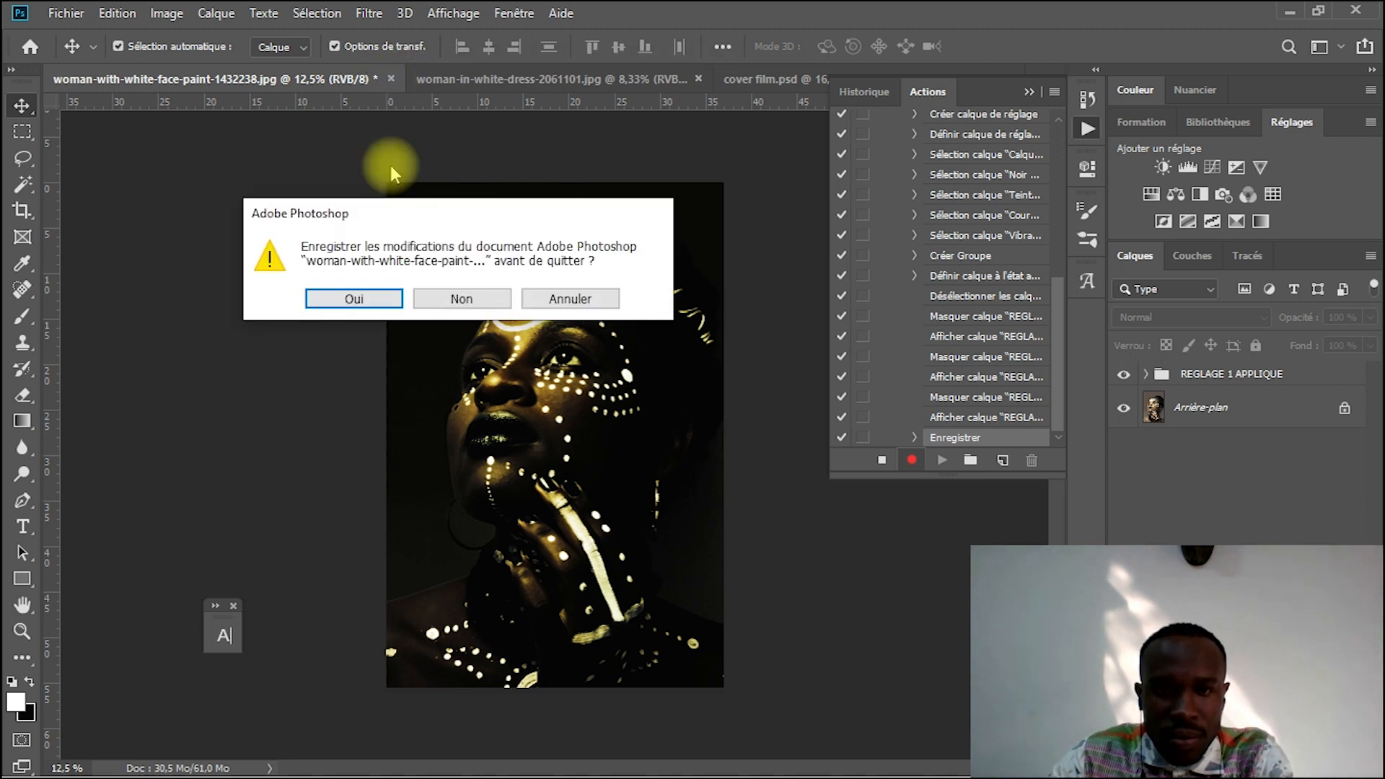
left_click(441, 306)
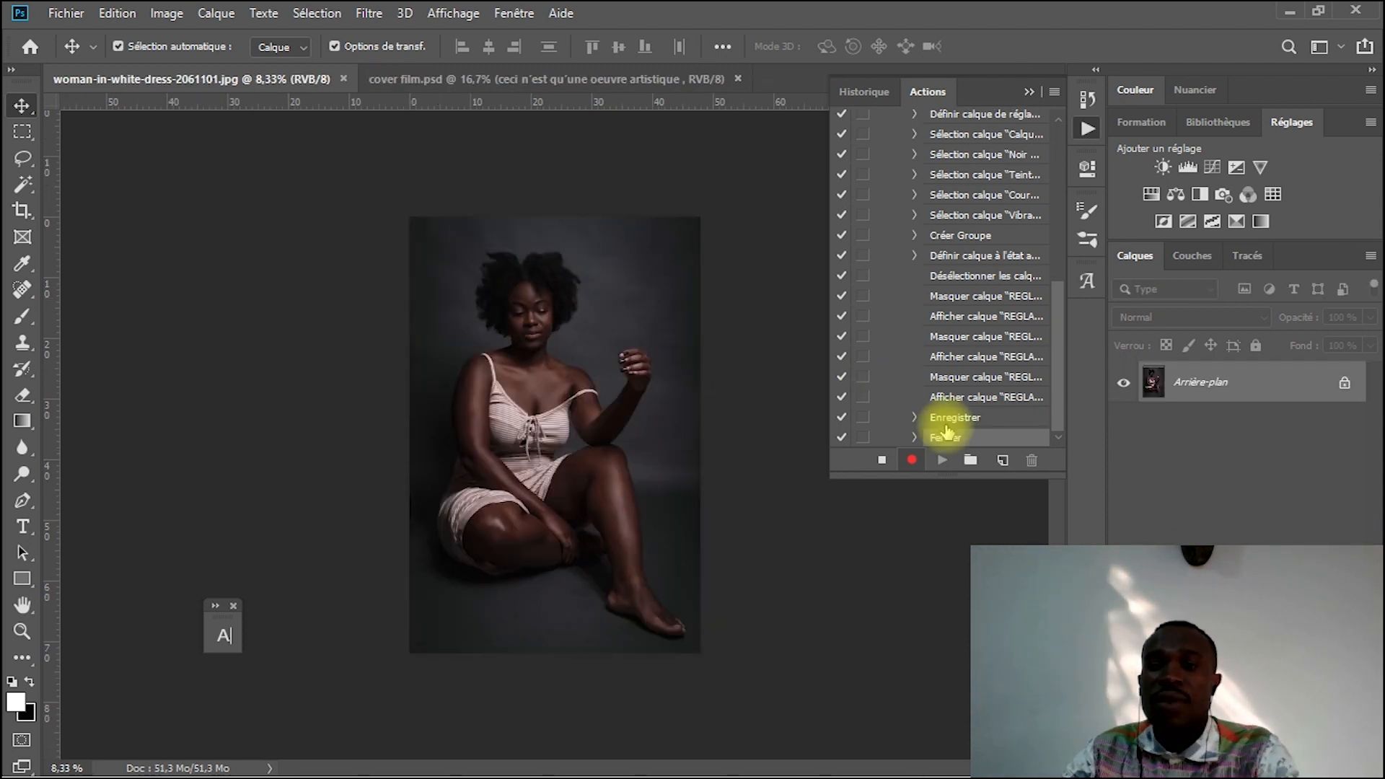
left_click_drag(1058, 377, 1063, 171)
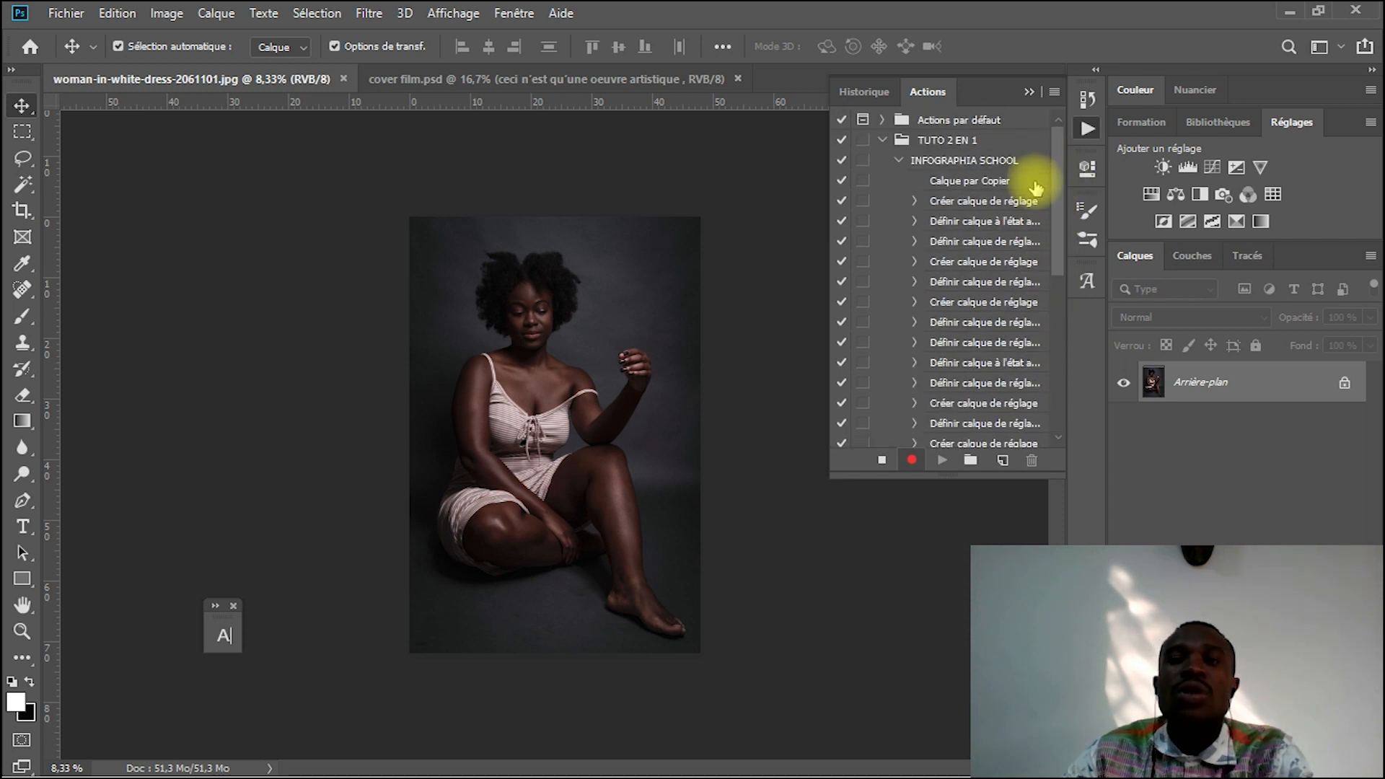
left_click_drag(1057, 162, 1061, 358)
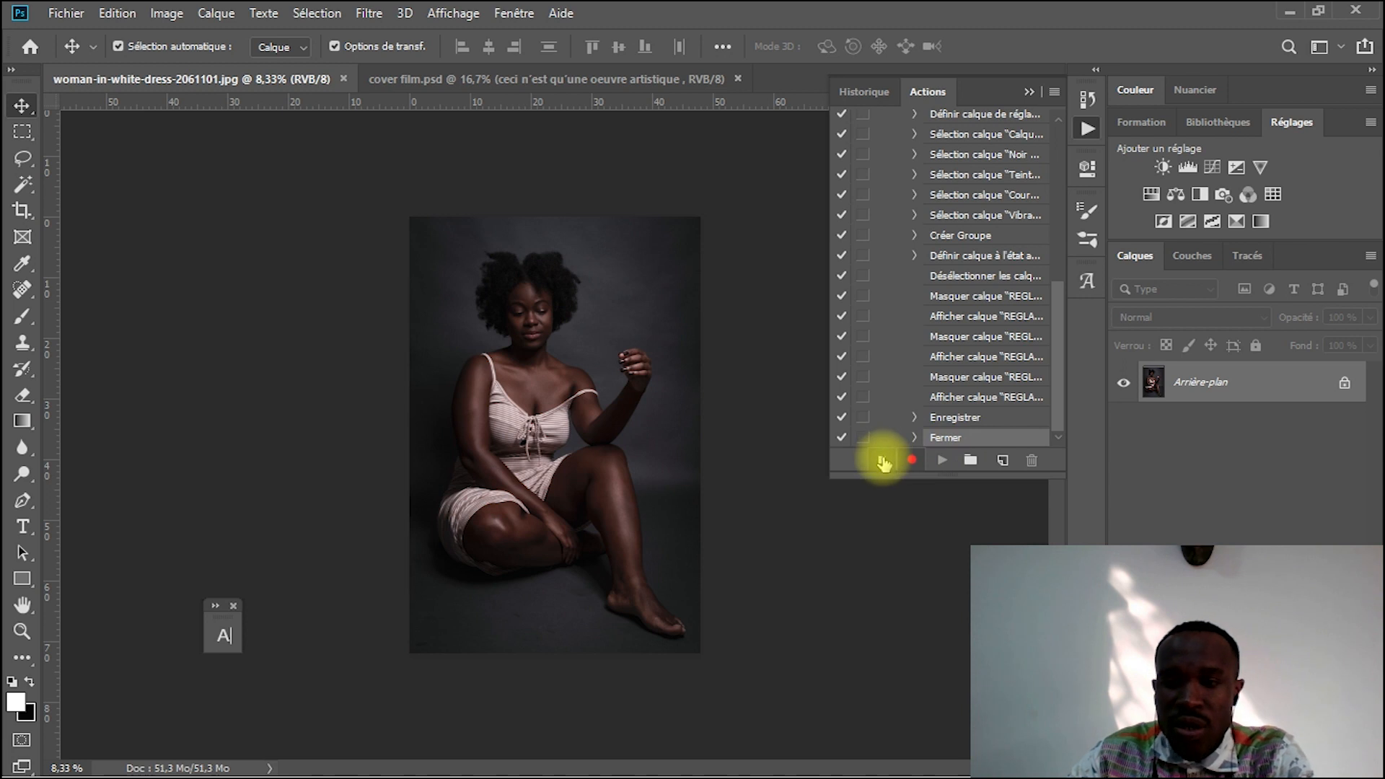
left_click(914, 459)
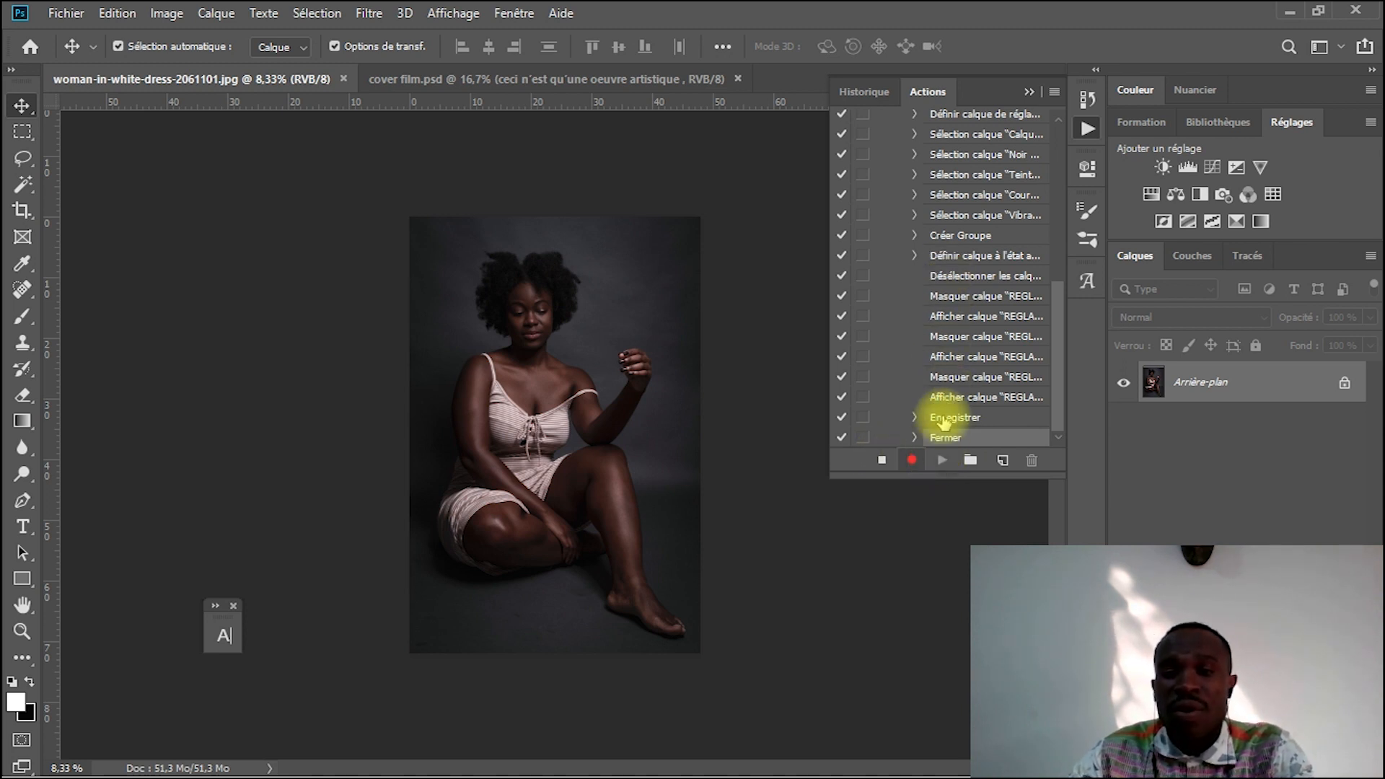
left_click(882, 462)
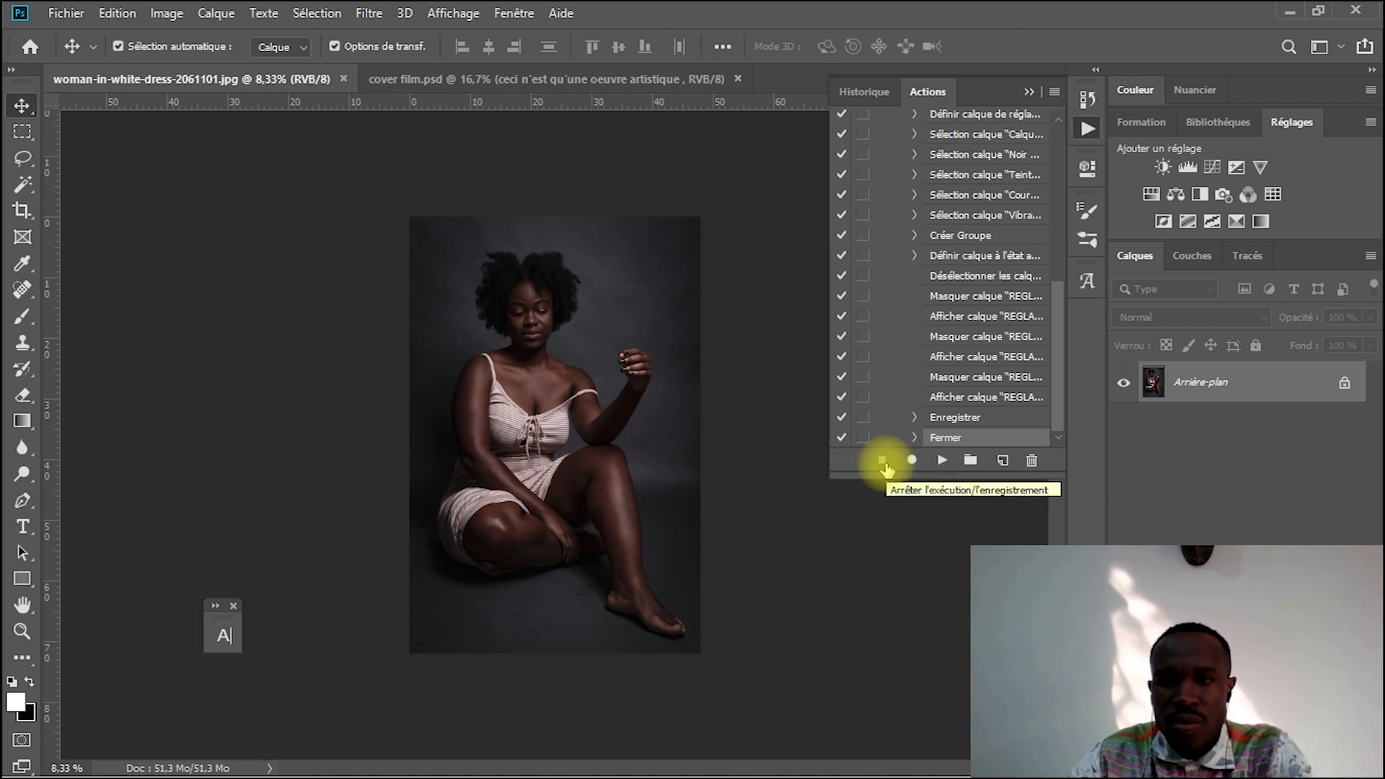
Collapse the TUTO 2 EN 1 action set to hide its recorded steps
scroll(981, 400, "up", 10)
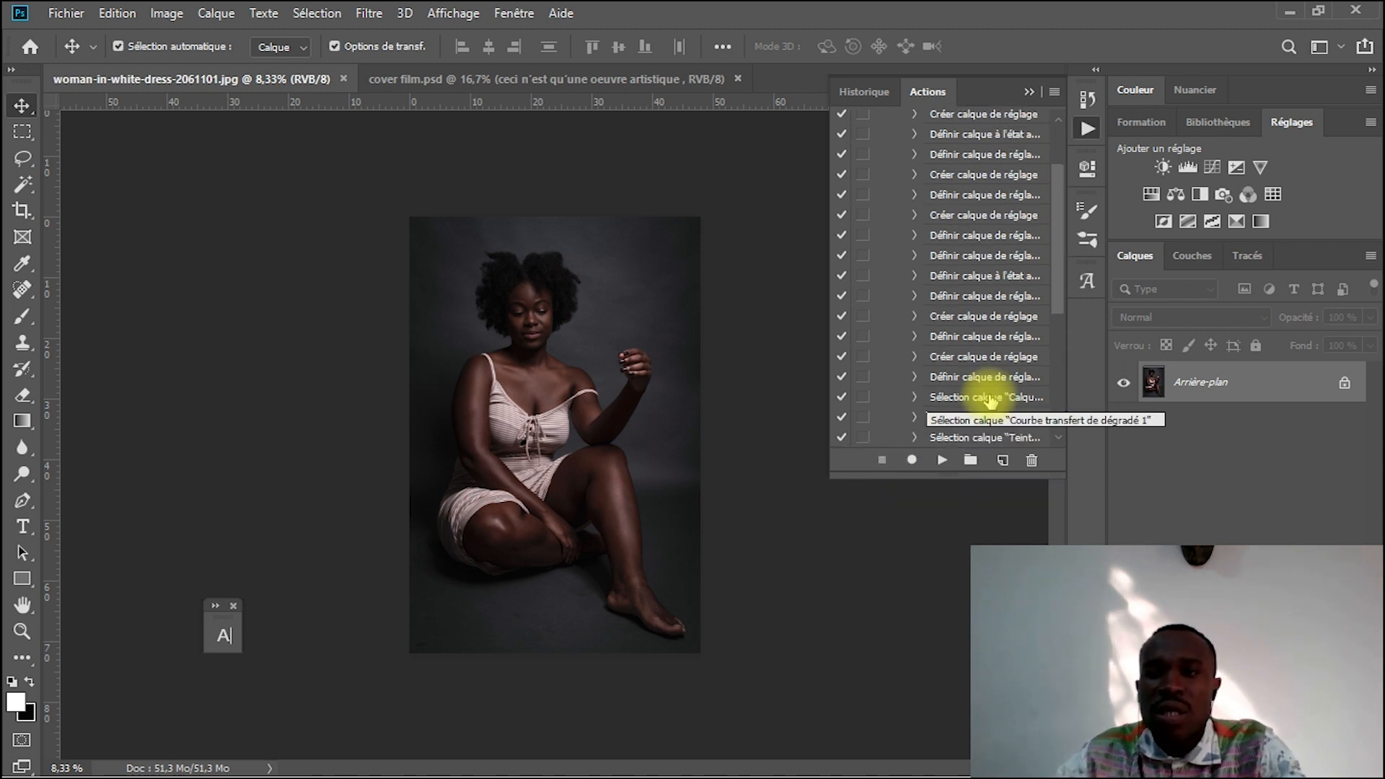
scroll(990, 403, "up", 1)
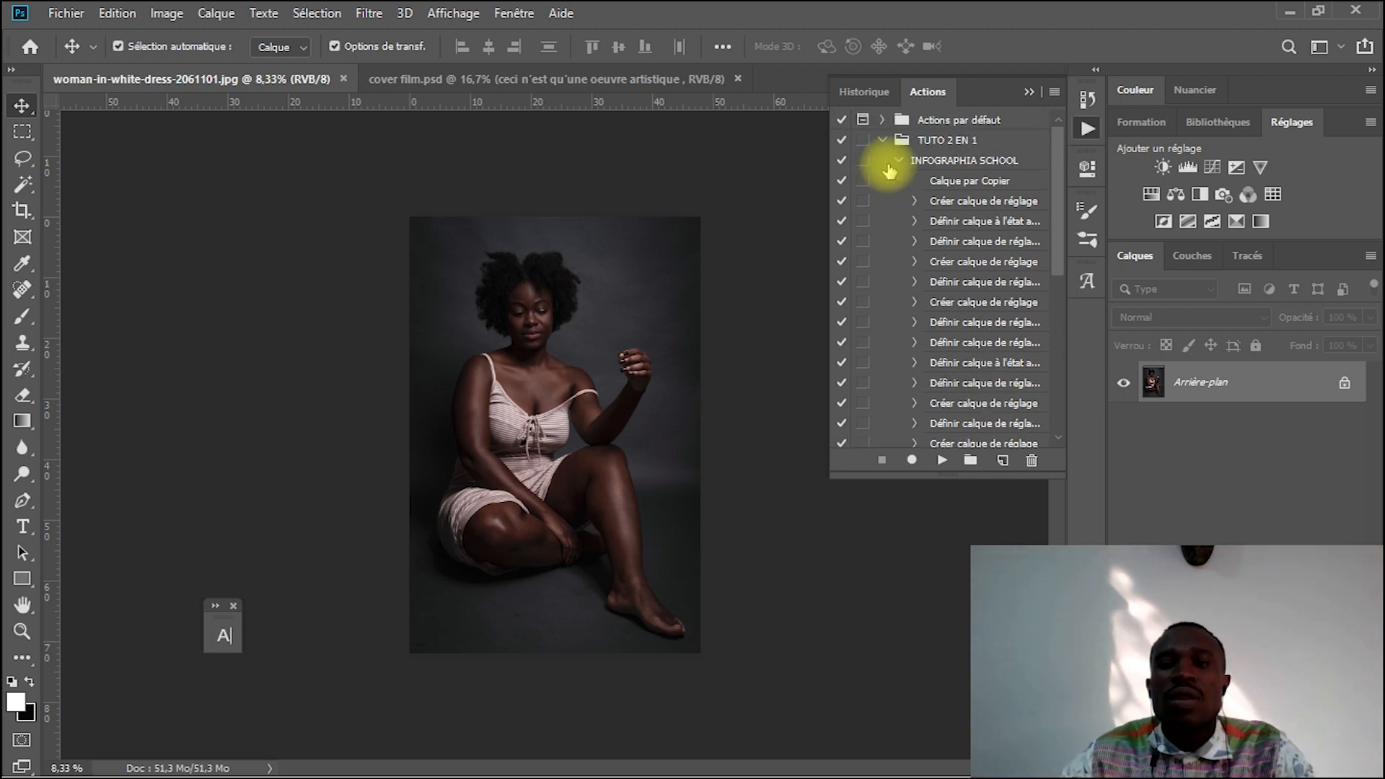
left_click(882, 140)
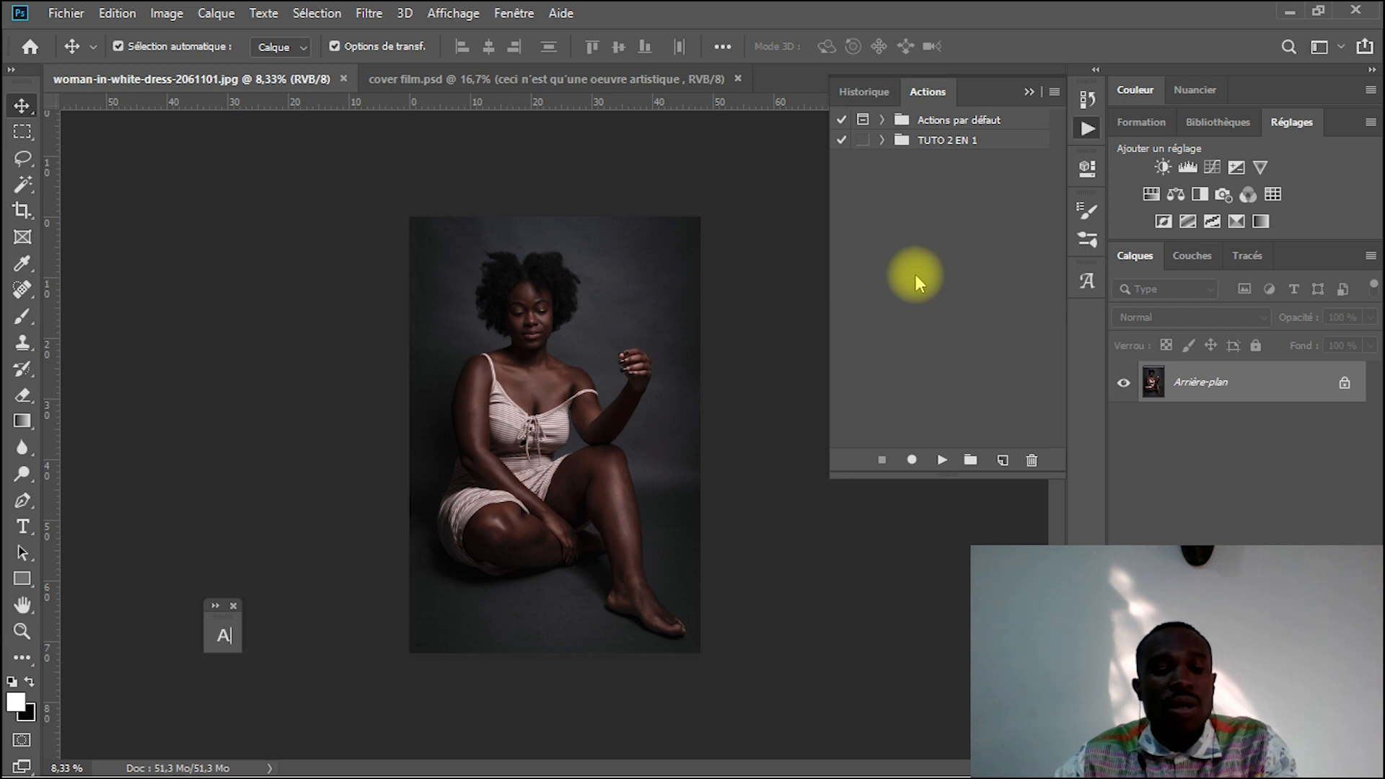
Switch to Spotify in Chrome, play Turn on the Light from its beginning, and return to Photoshop
key("alt+Tab")
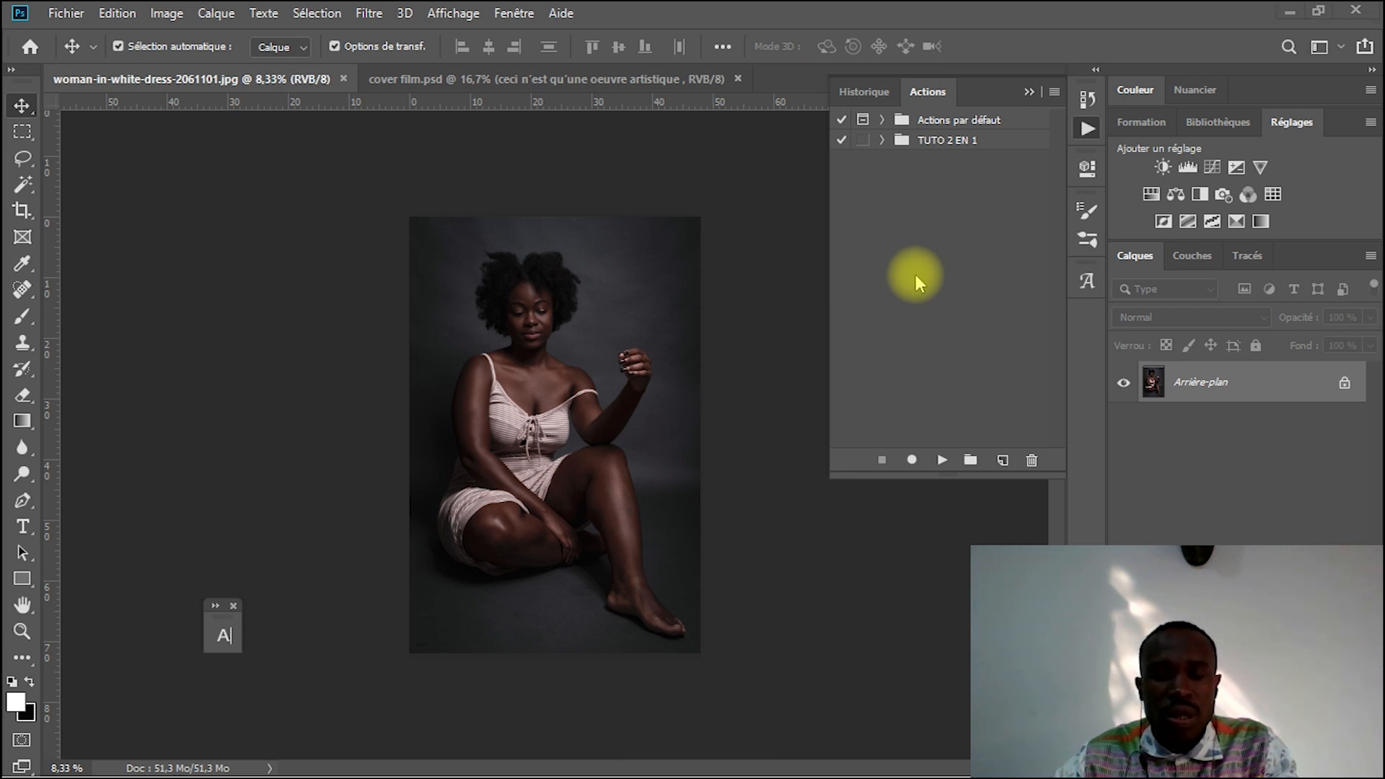
key("alt+Tab")
key("Tab")
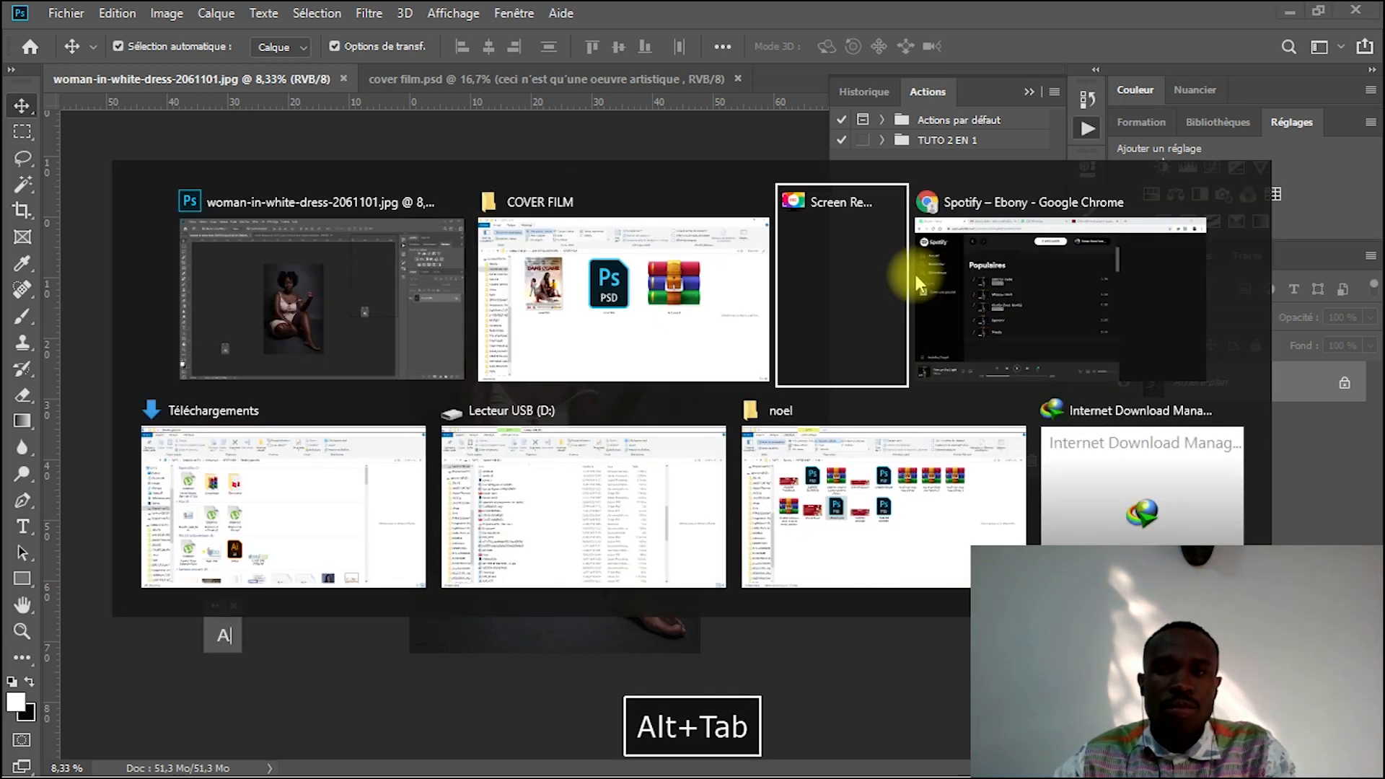
key("alt+Tab")
key("Tab")
key("Tab")
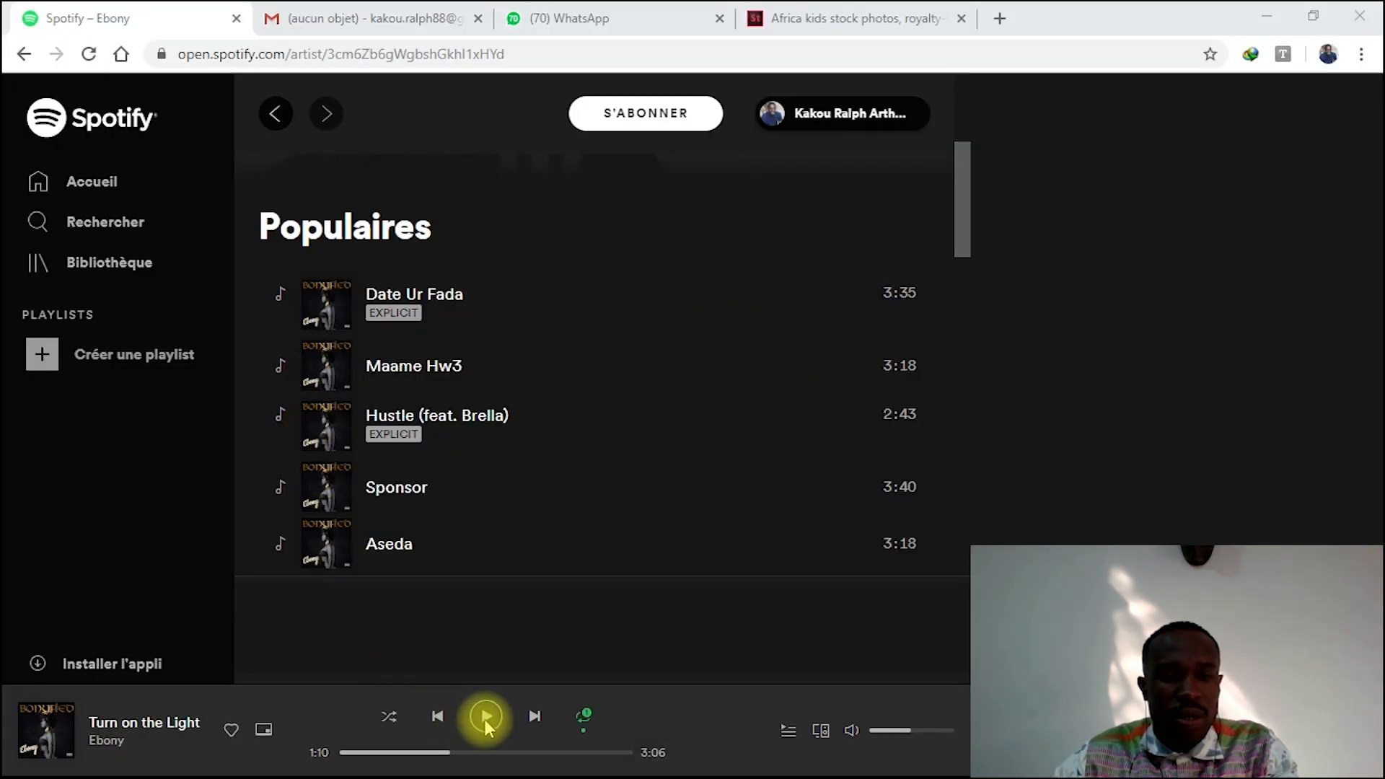
left_click(343, 754)
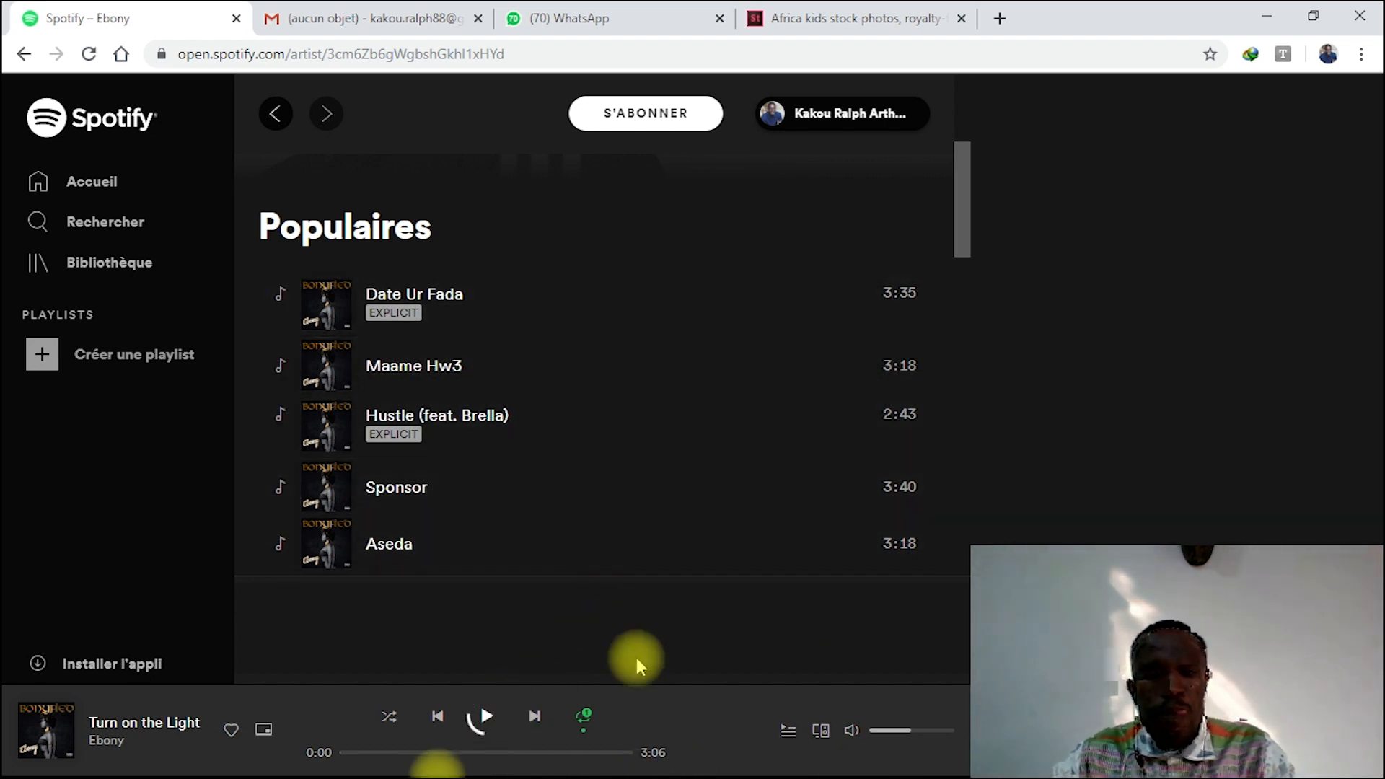
left_click(485, 718)
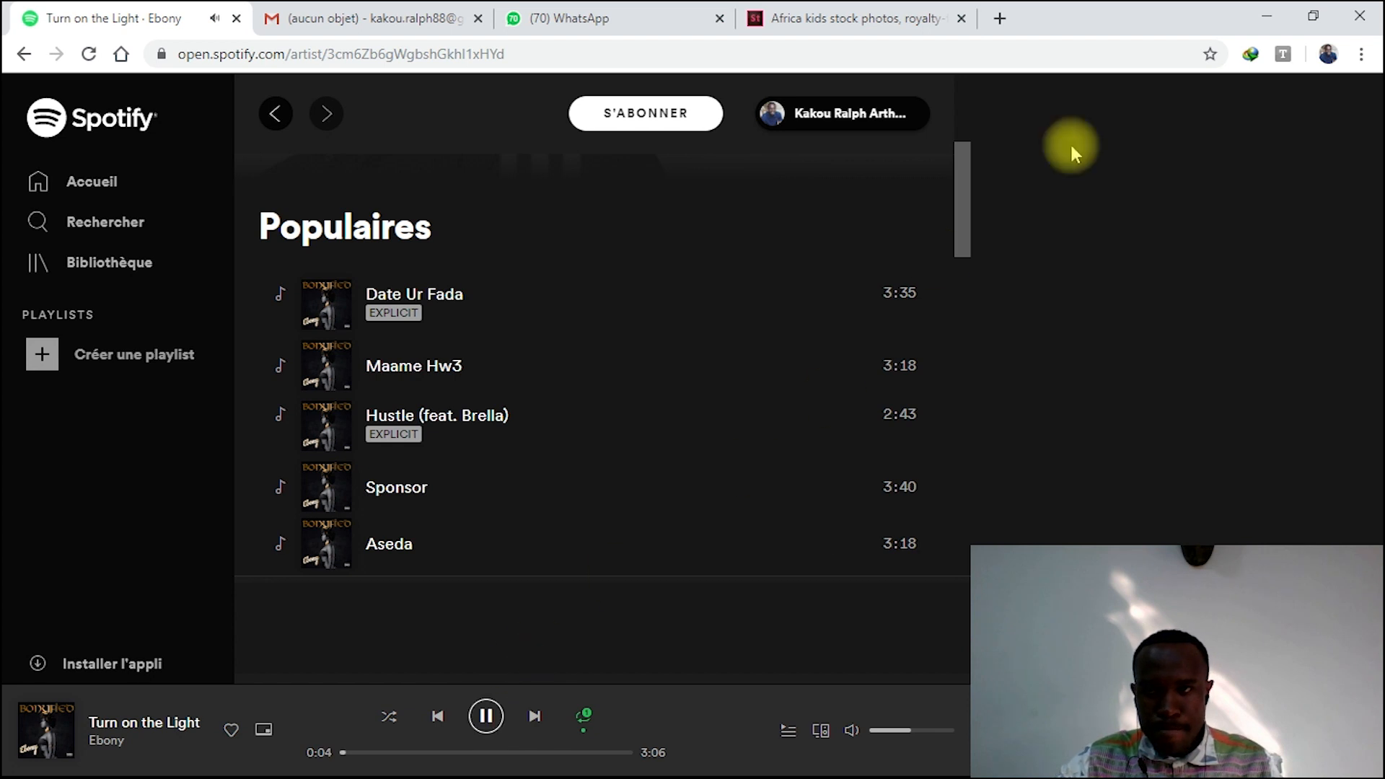
left_click(1270, 14)
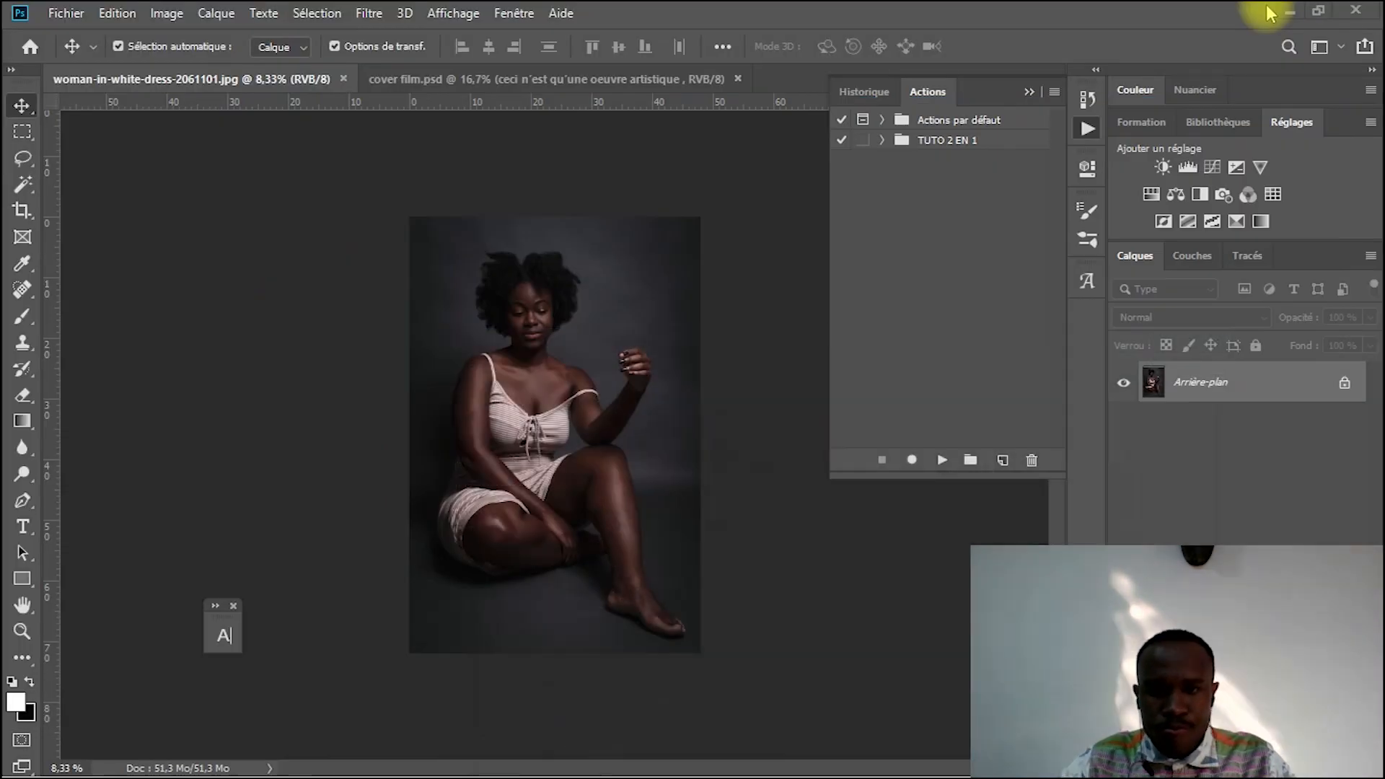
key("space")
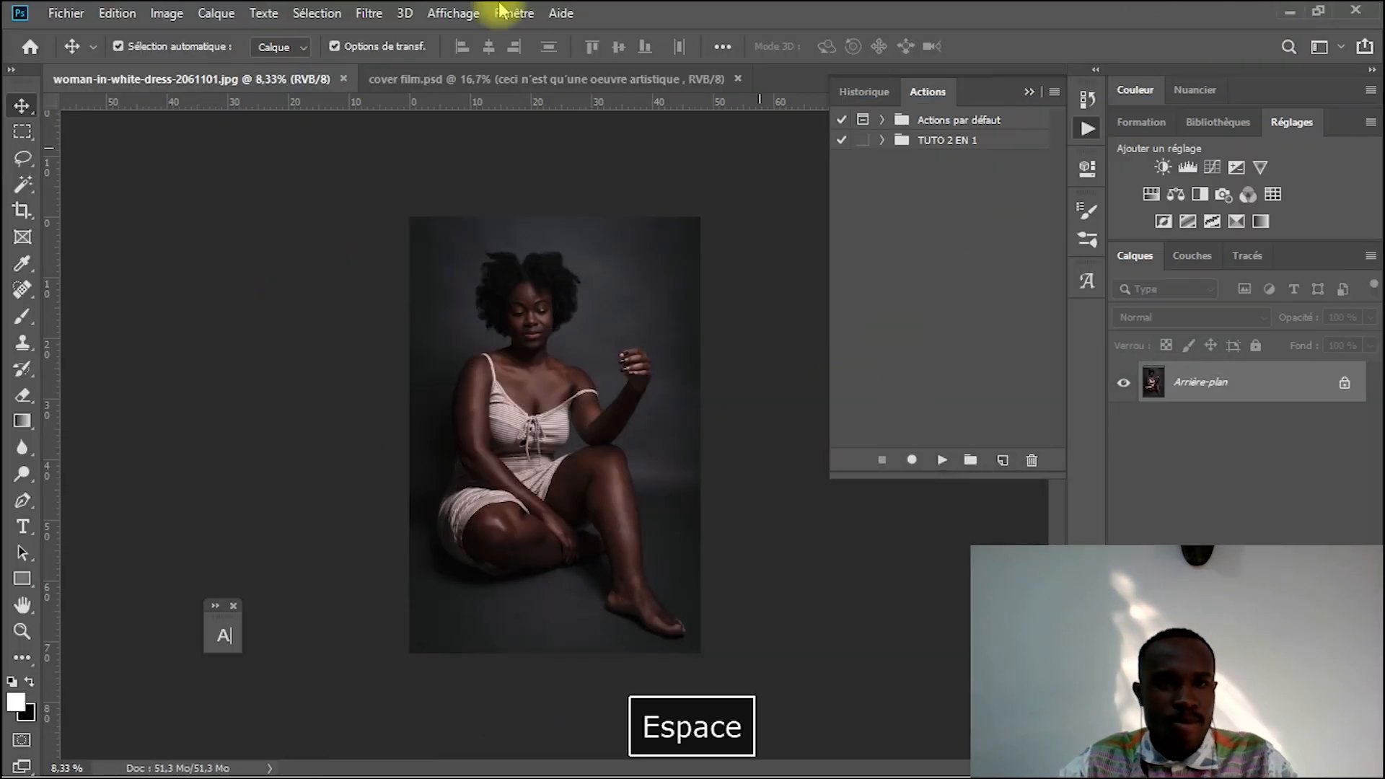
Start batch processing (Traitement par lots) with the INFOGRAPHIA SCHOOL action from the TUTO 2 EN 1 set
left_click(69, 12)
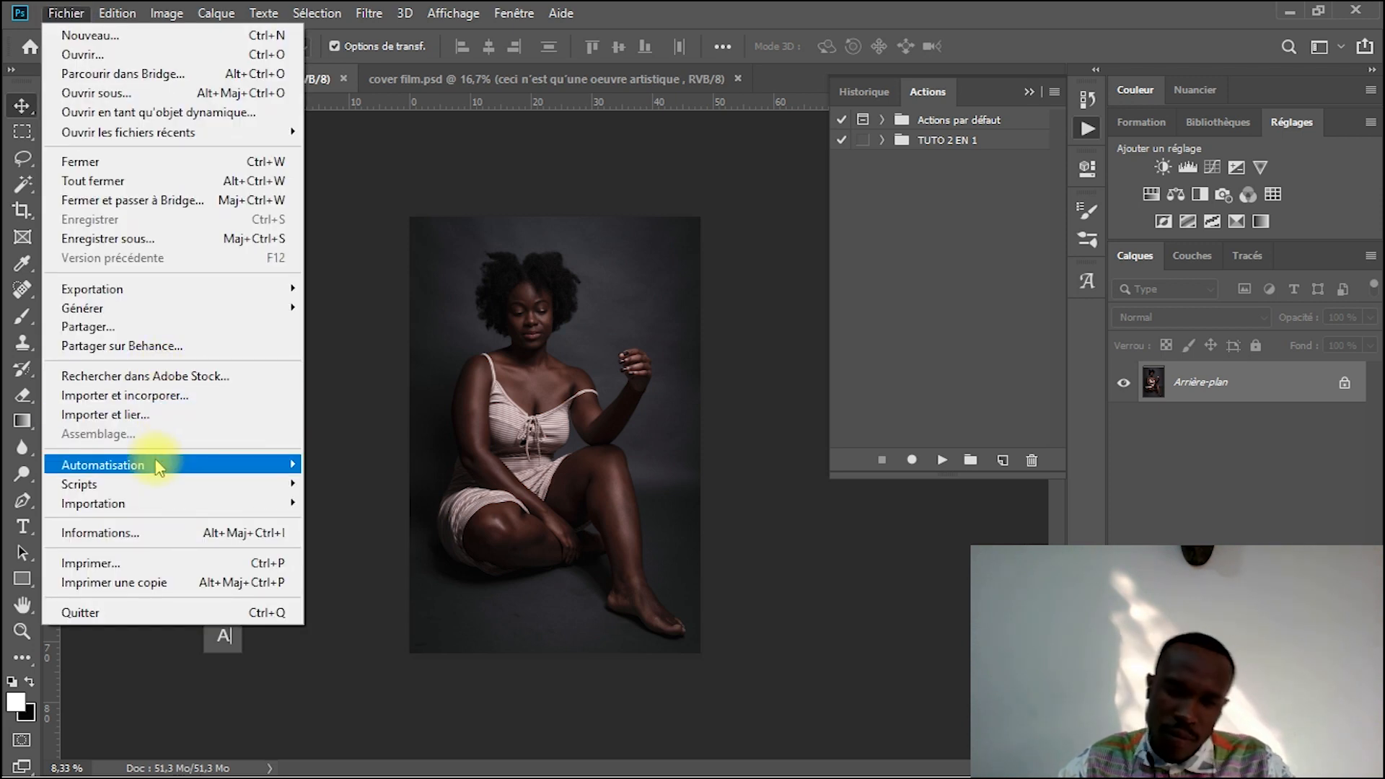
mouse_move(158, 467)
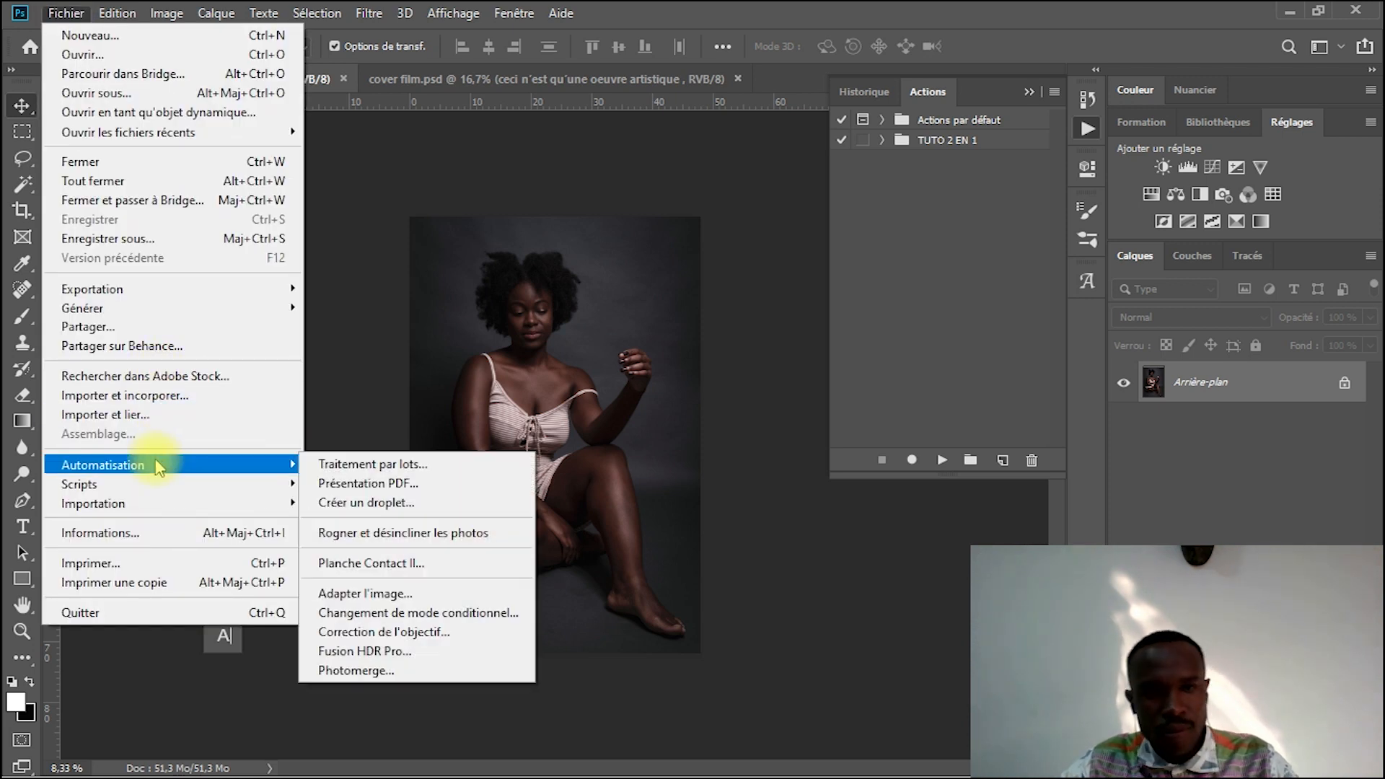
left_click(415, 465)
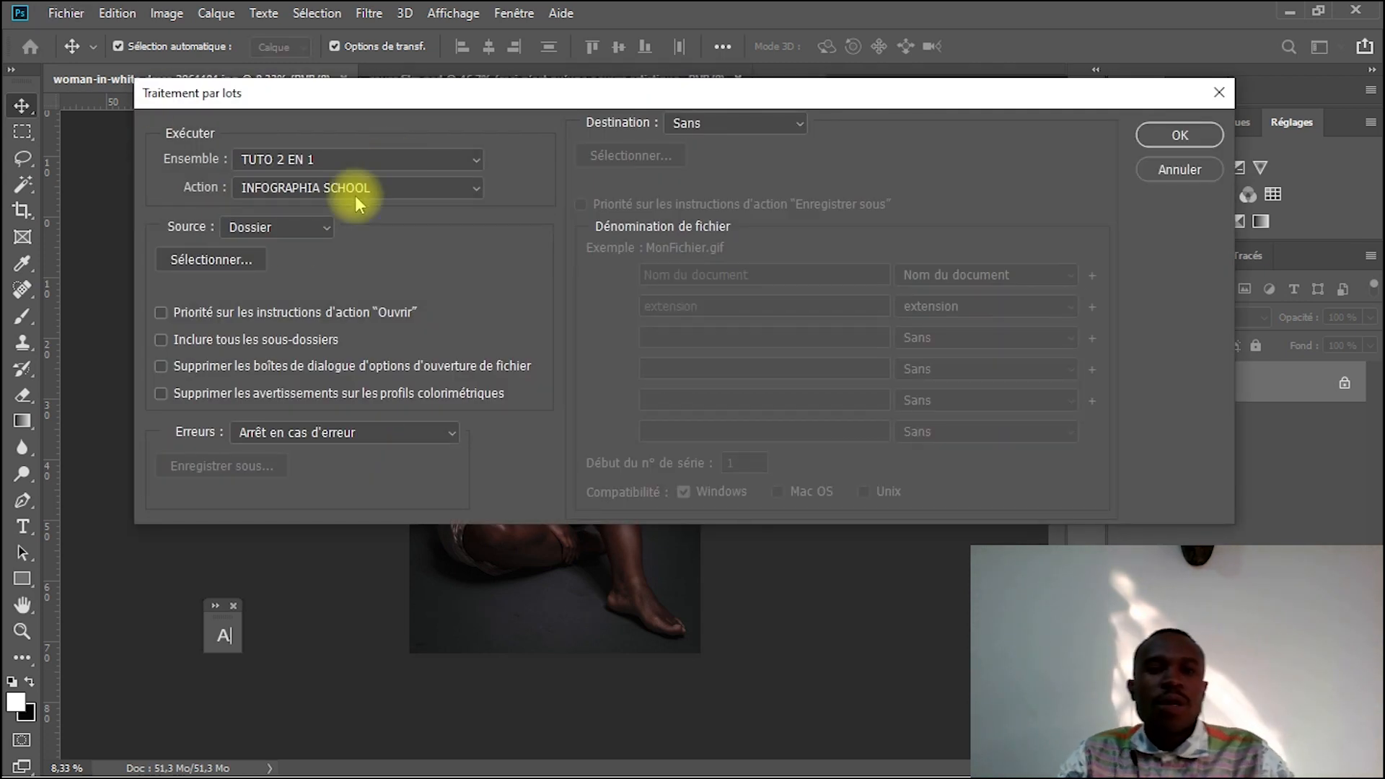
left_click(440, 186)
left_click(431, 208)
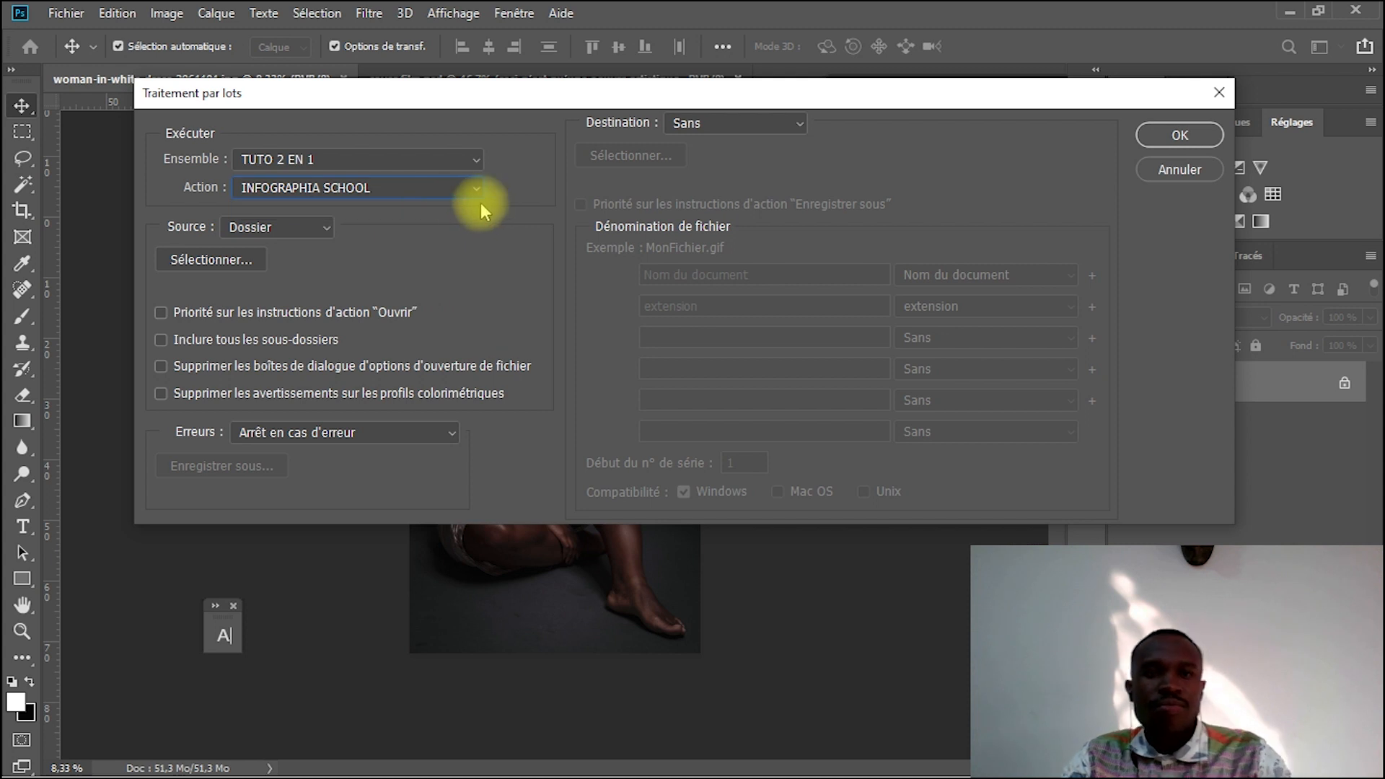
left_click(249, 314)
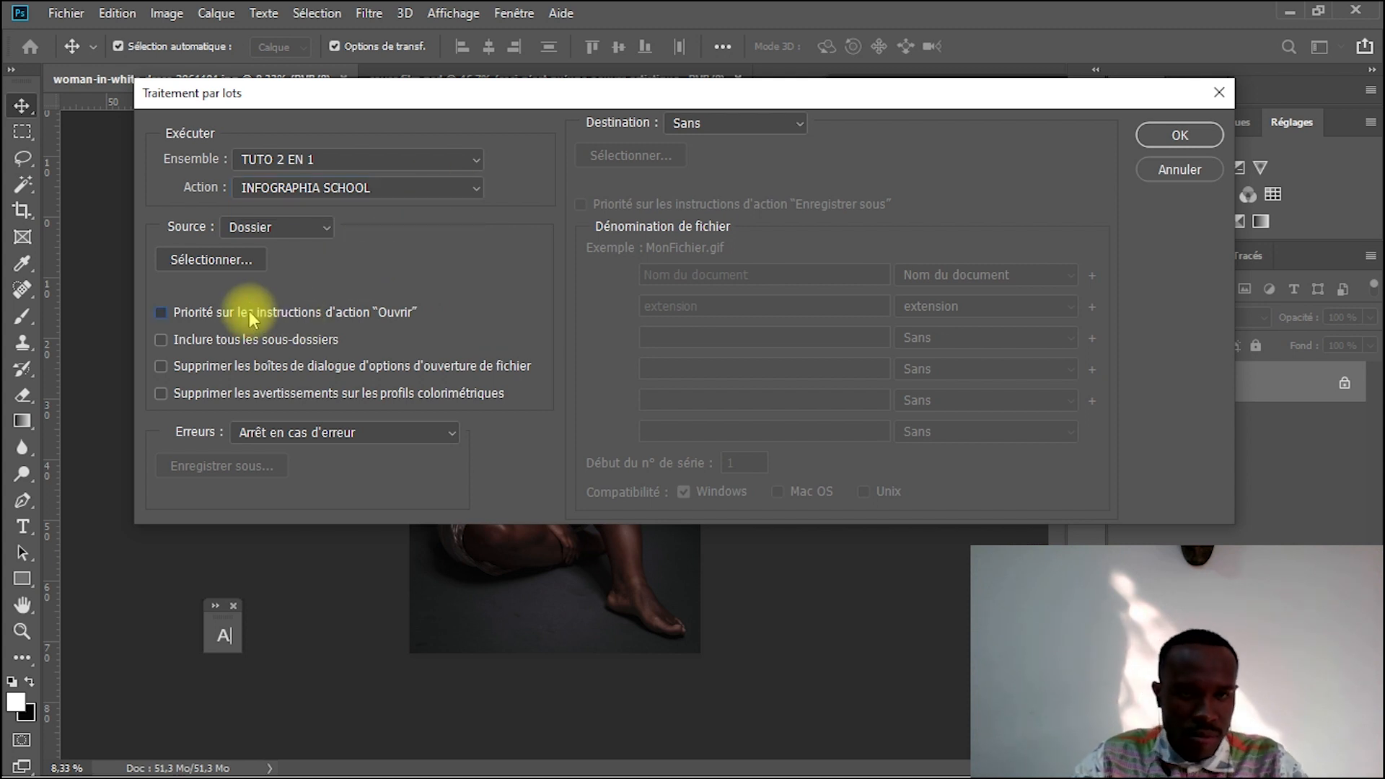
left_click(339, 364)
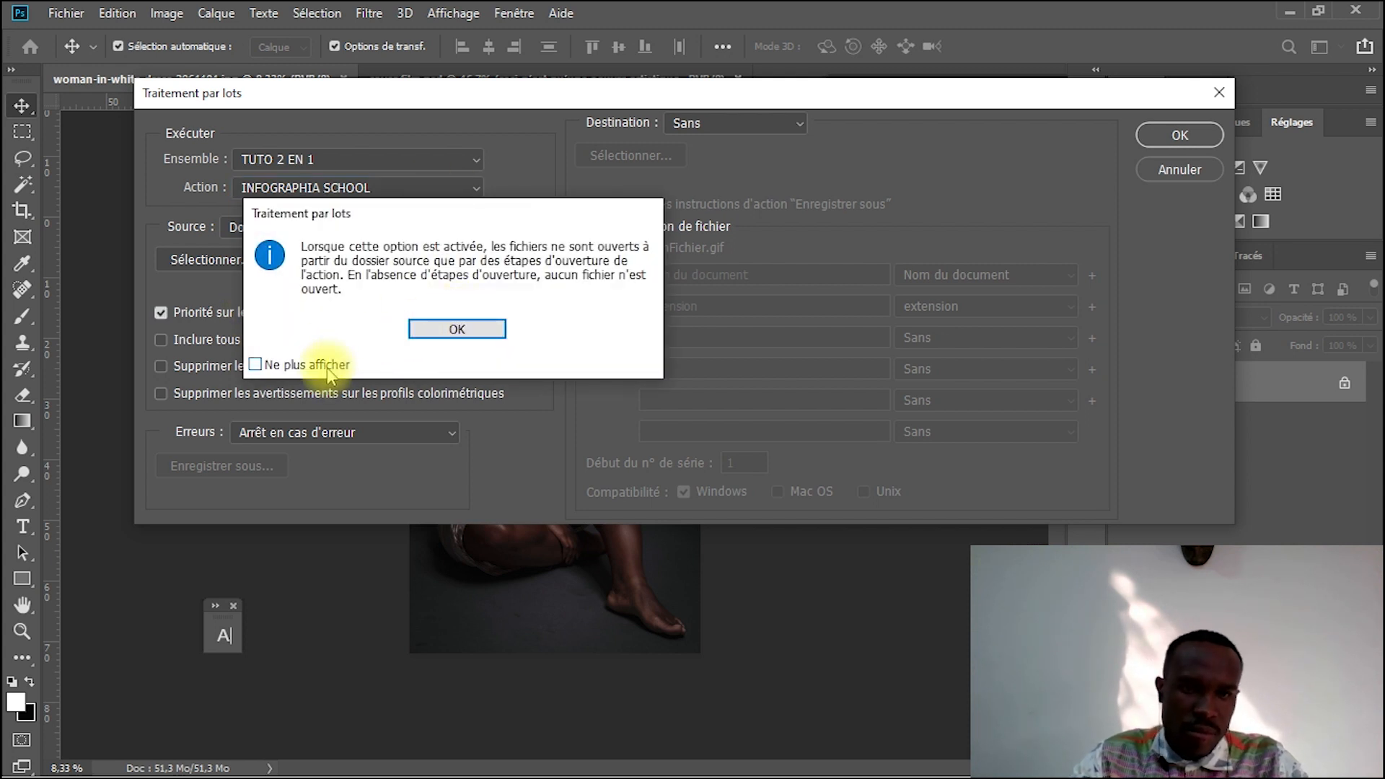
left_click(468, 334)
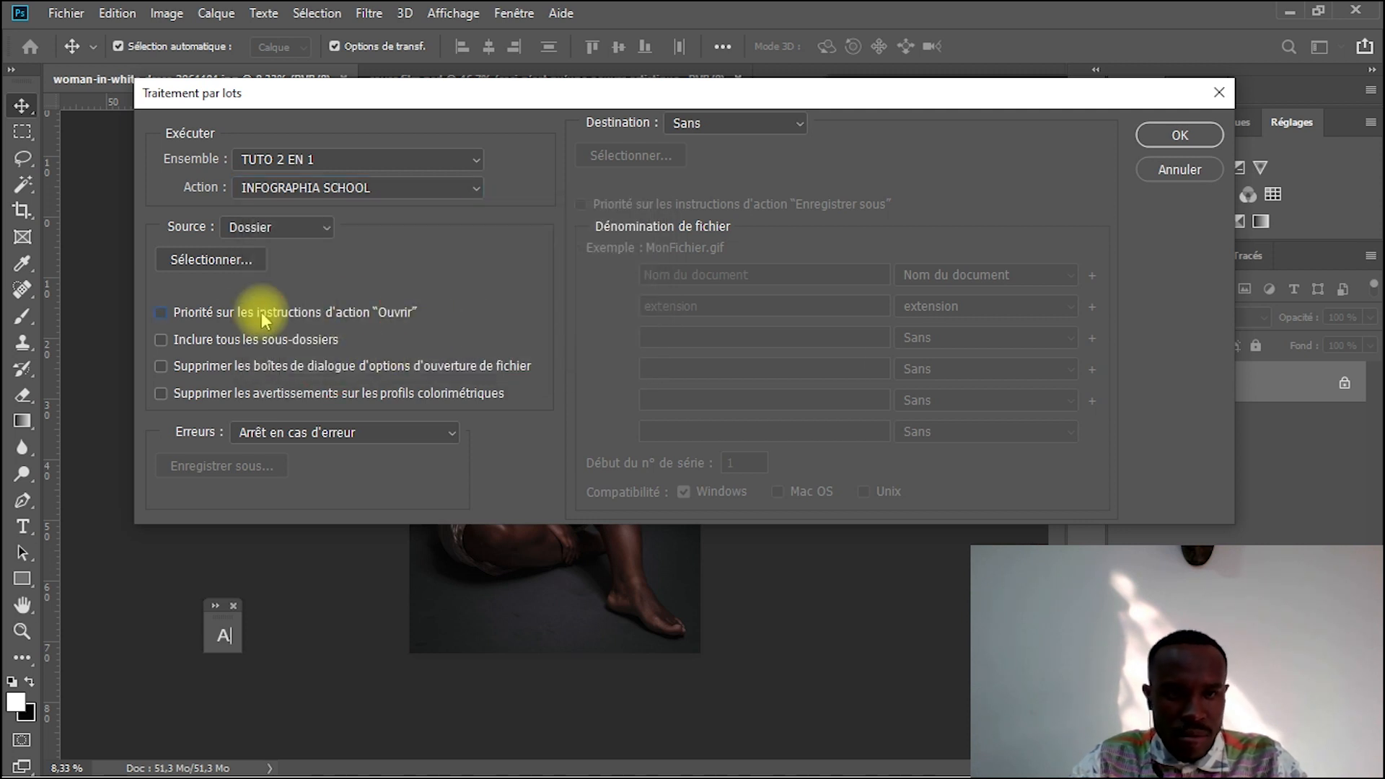
left_click(235, 319)
left_click(241, 315)
left_click(253, 312)
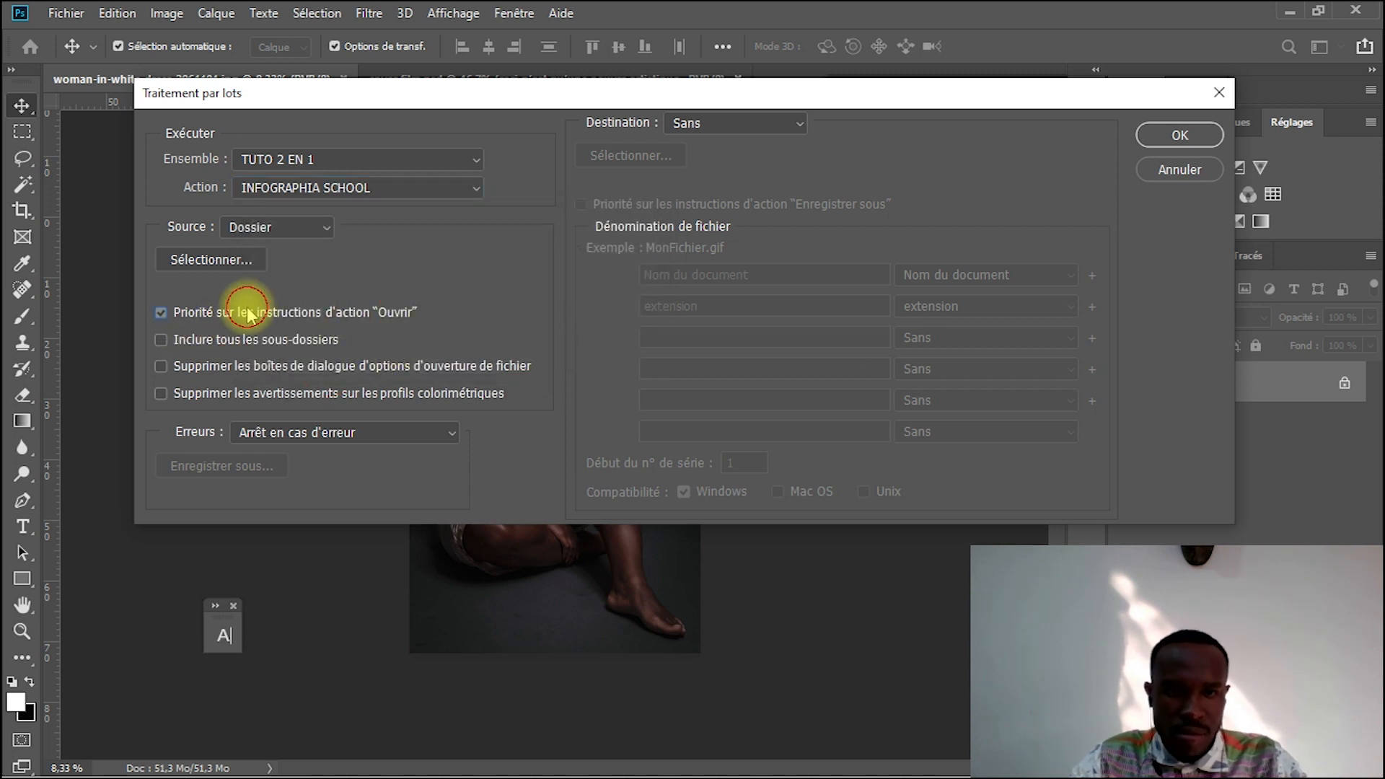
Set the batch to suppress colour profile warnings and include all subfolders of the source
left_click(329, 389)
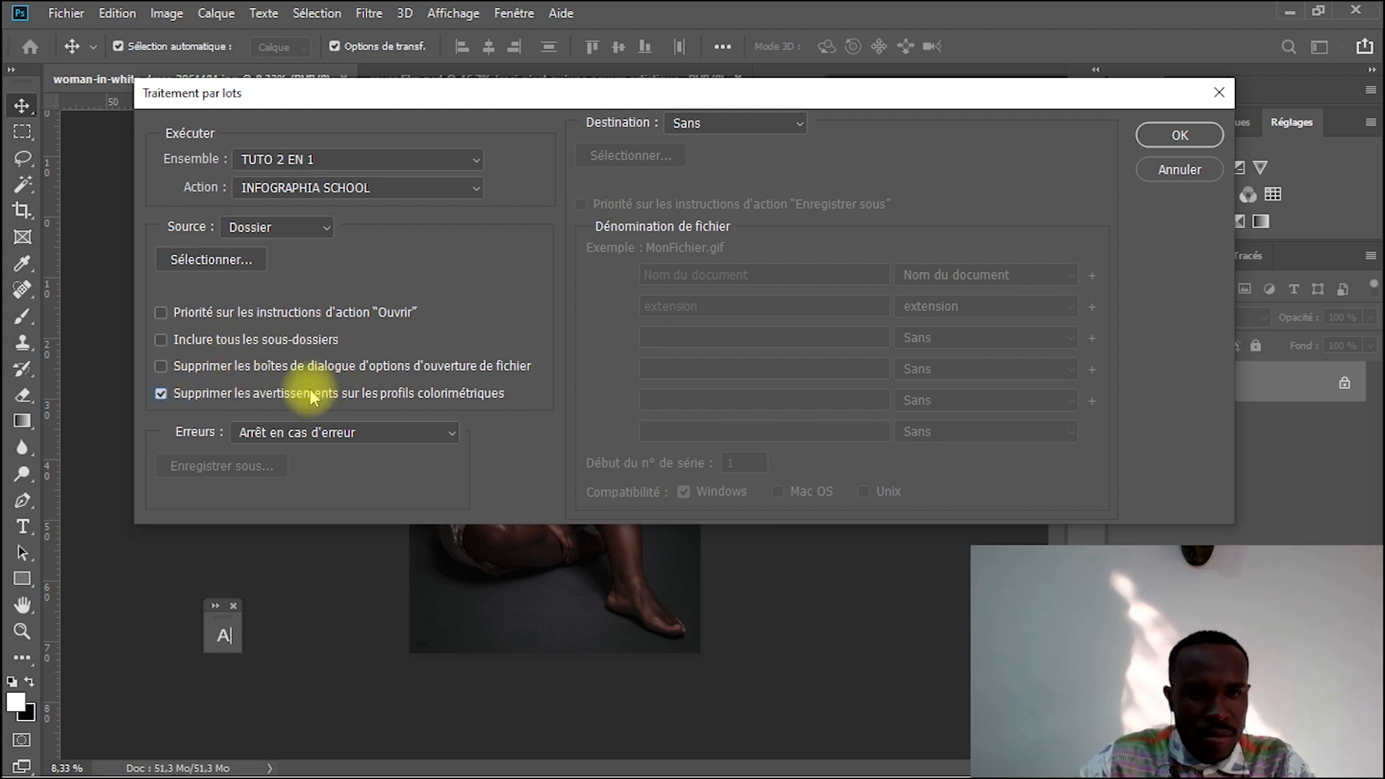
left_click(215, 345)
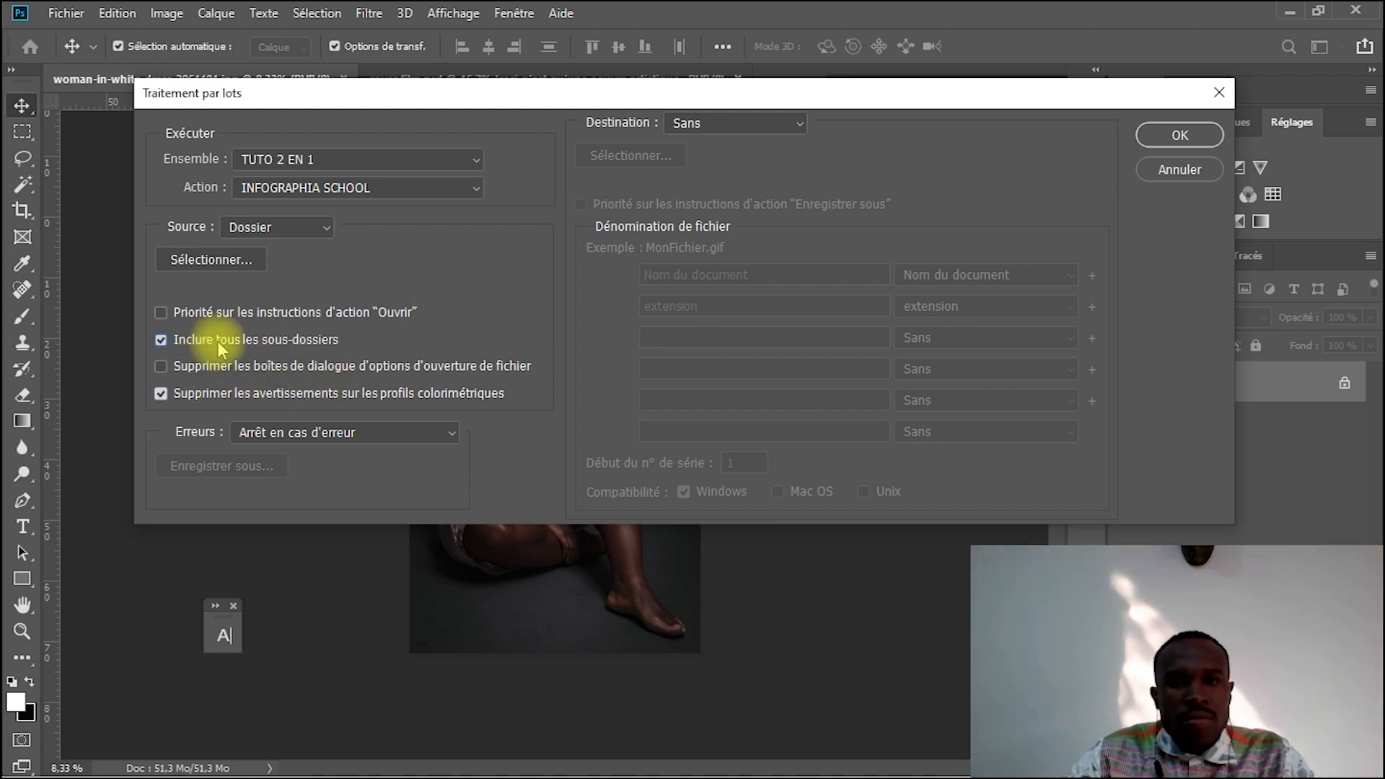
Set the batch destination to Dossier and start choosing its folder
left_click(730, 129)
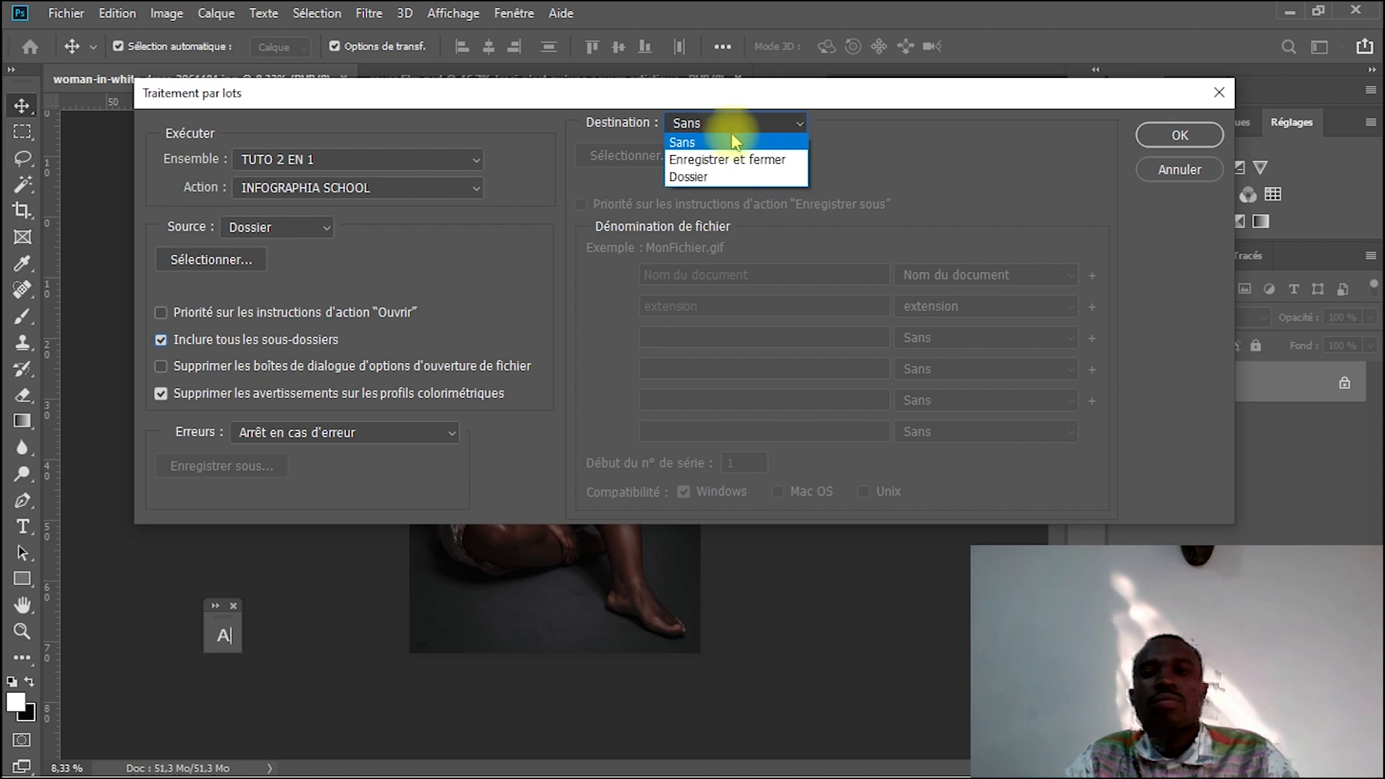
left_click(713, 179)
left_click(631, 152)
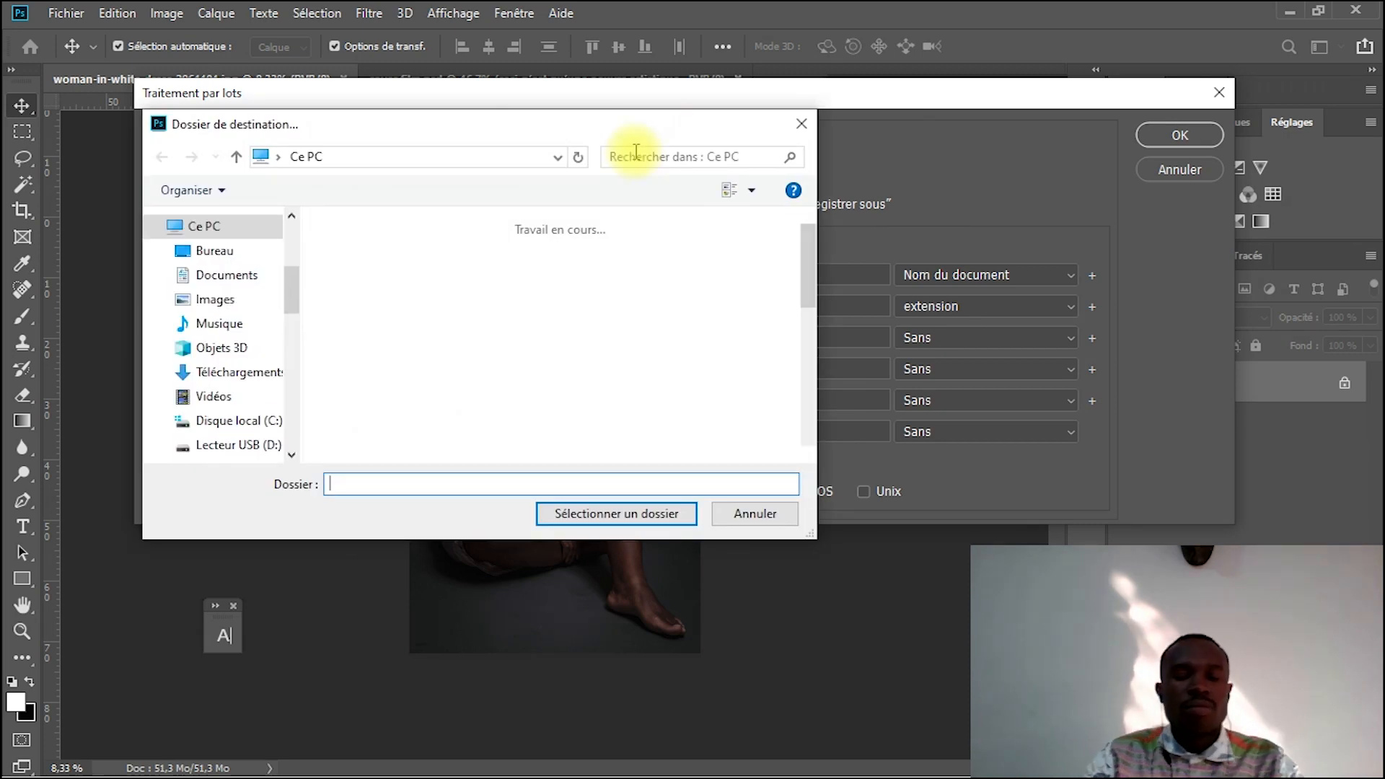
Switch to Spotify in Chrome, pause the music, and return to the destination folder choice in Photoshop
key("alt+Tab")
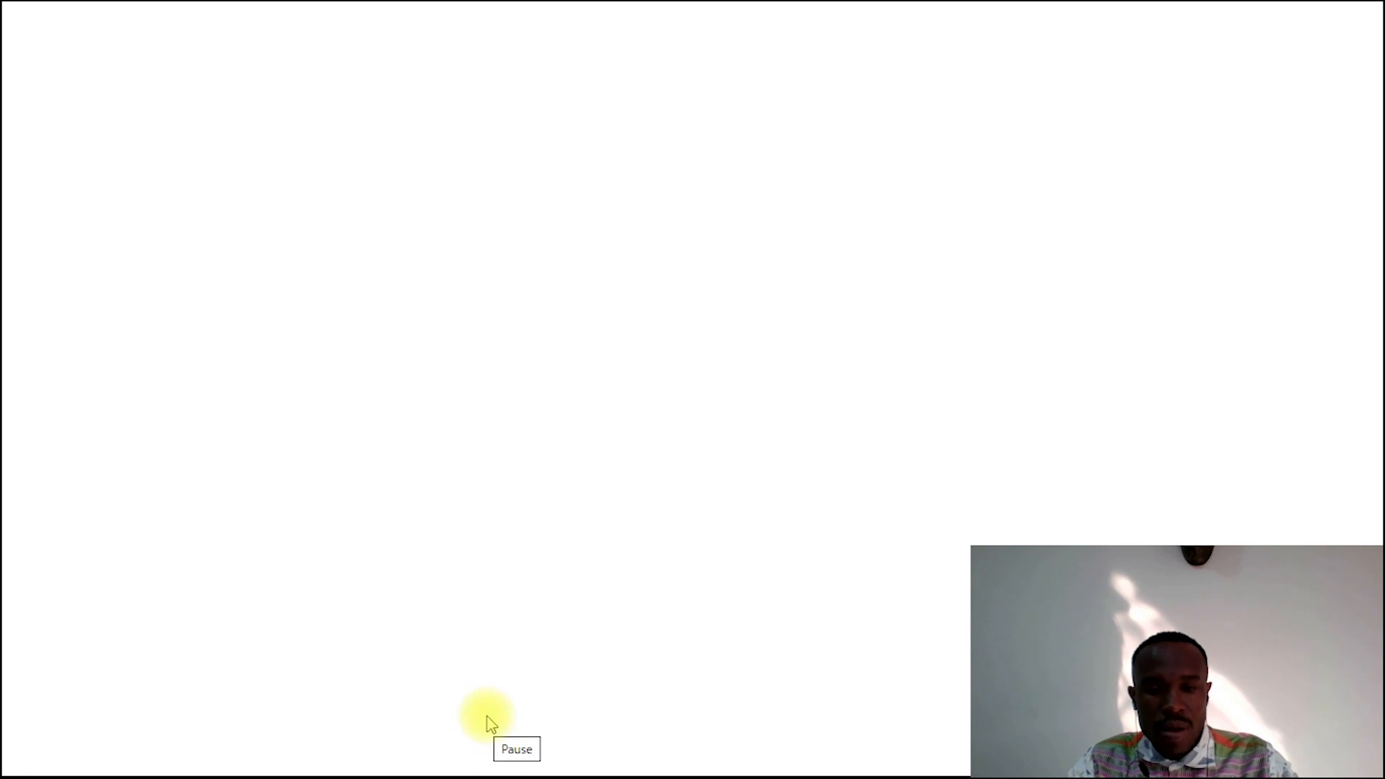
left_click(486, 717)
key("alt+Tab")
key("space")
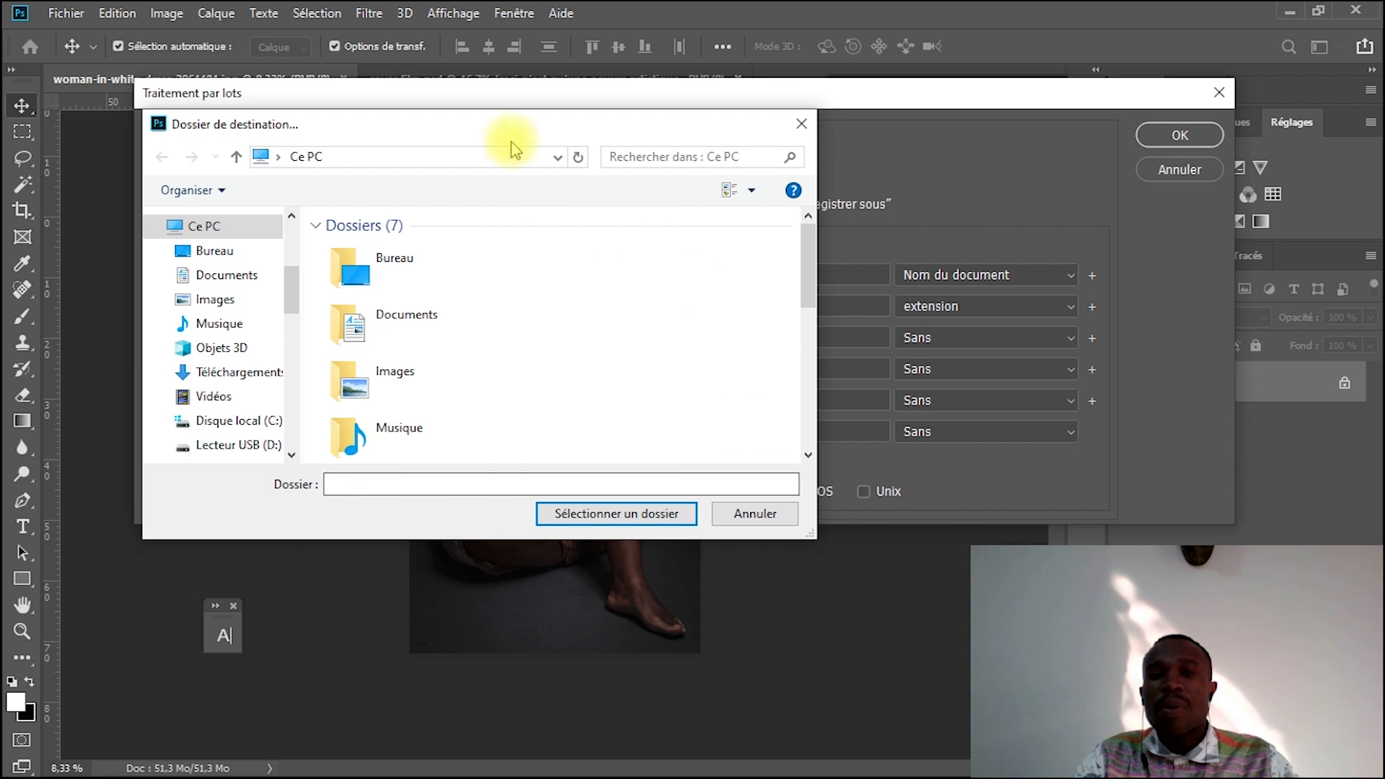
Choose the AVEC SCRIPT folder inside the desktop's BUREAU folder as the batch destination
left_click_drag(514, 135, 938, 112)
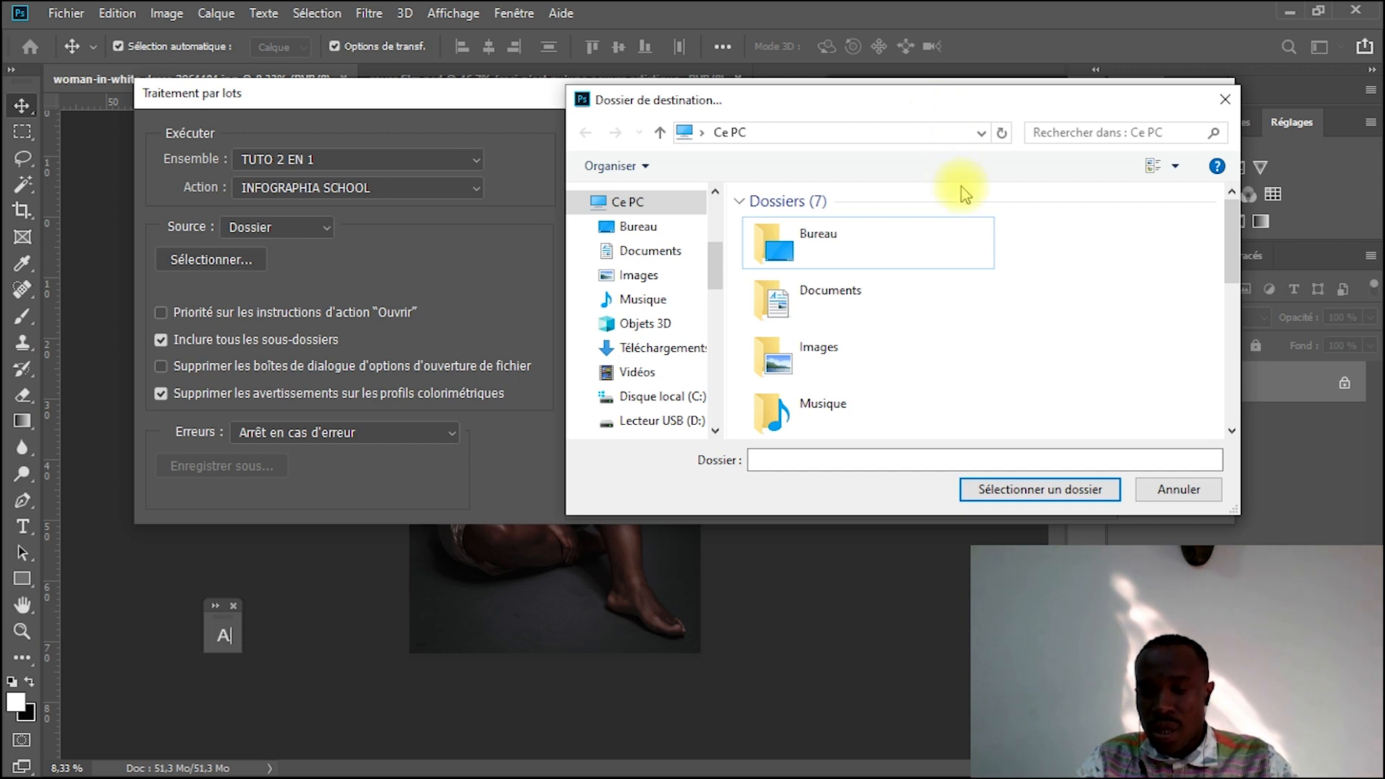
mouse_move(1235, 216)
left_mouse_down()
mouse_move(1232, 356)
mouse_move(1235, 217)
left_mouse_up()
left_click(960, 251)
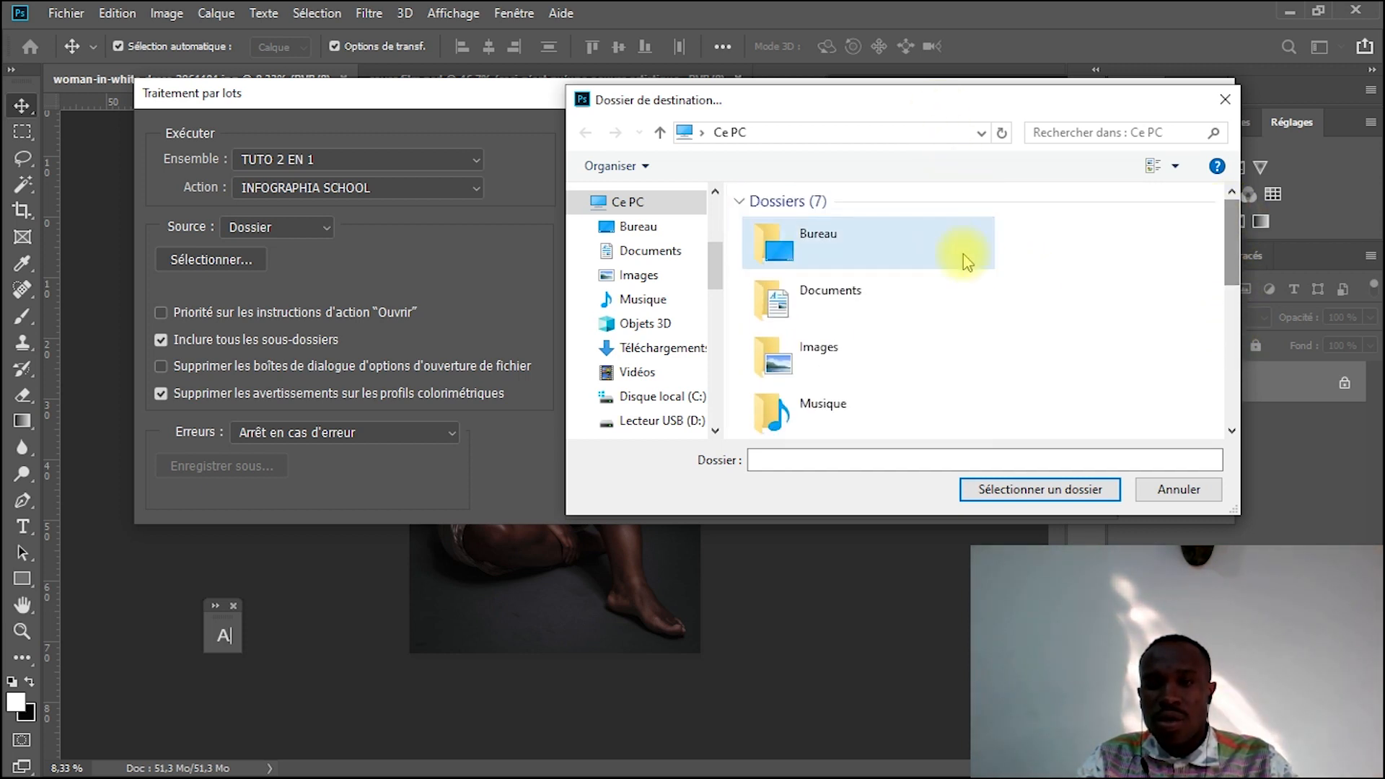
double_click(942, 245)
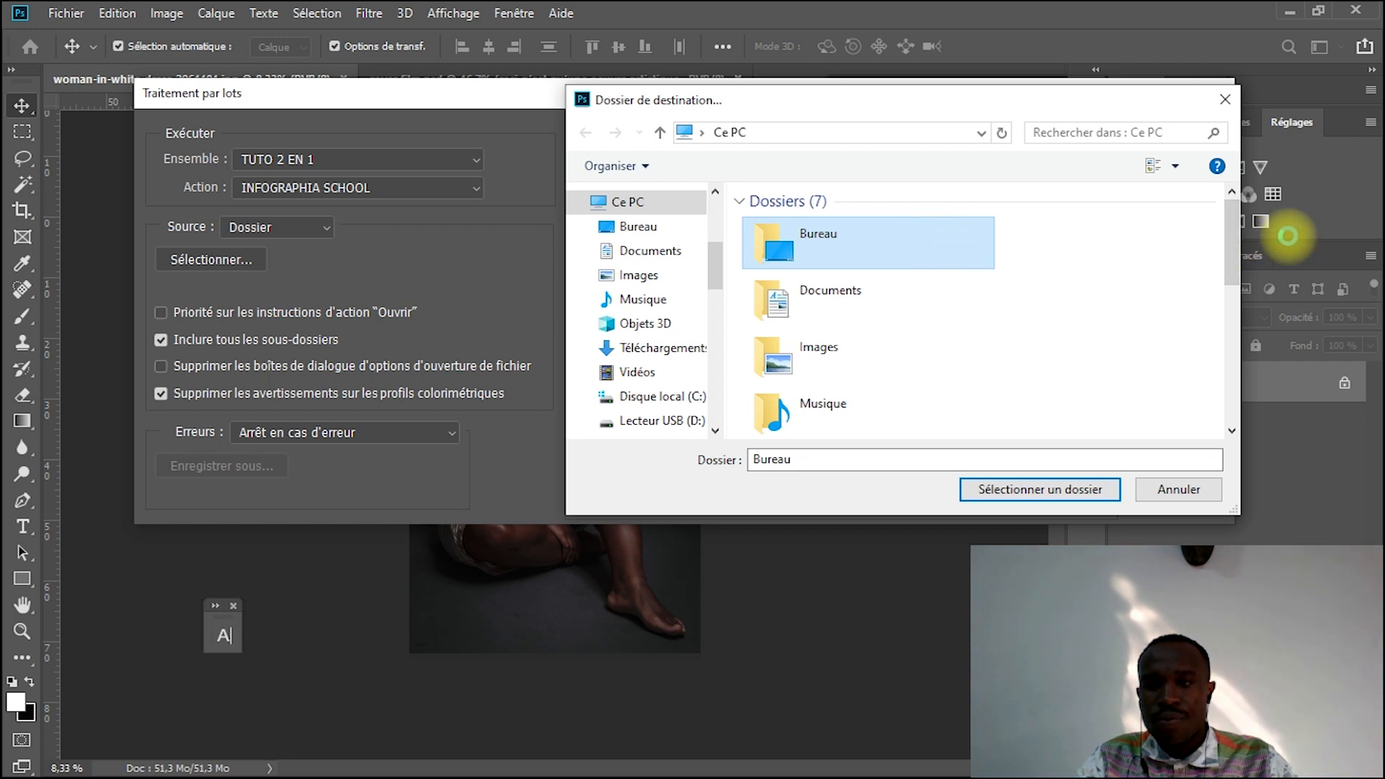
scroll(1201, 306, "down", 3)
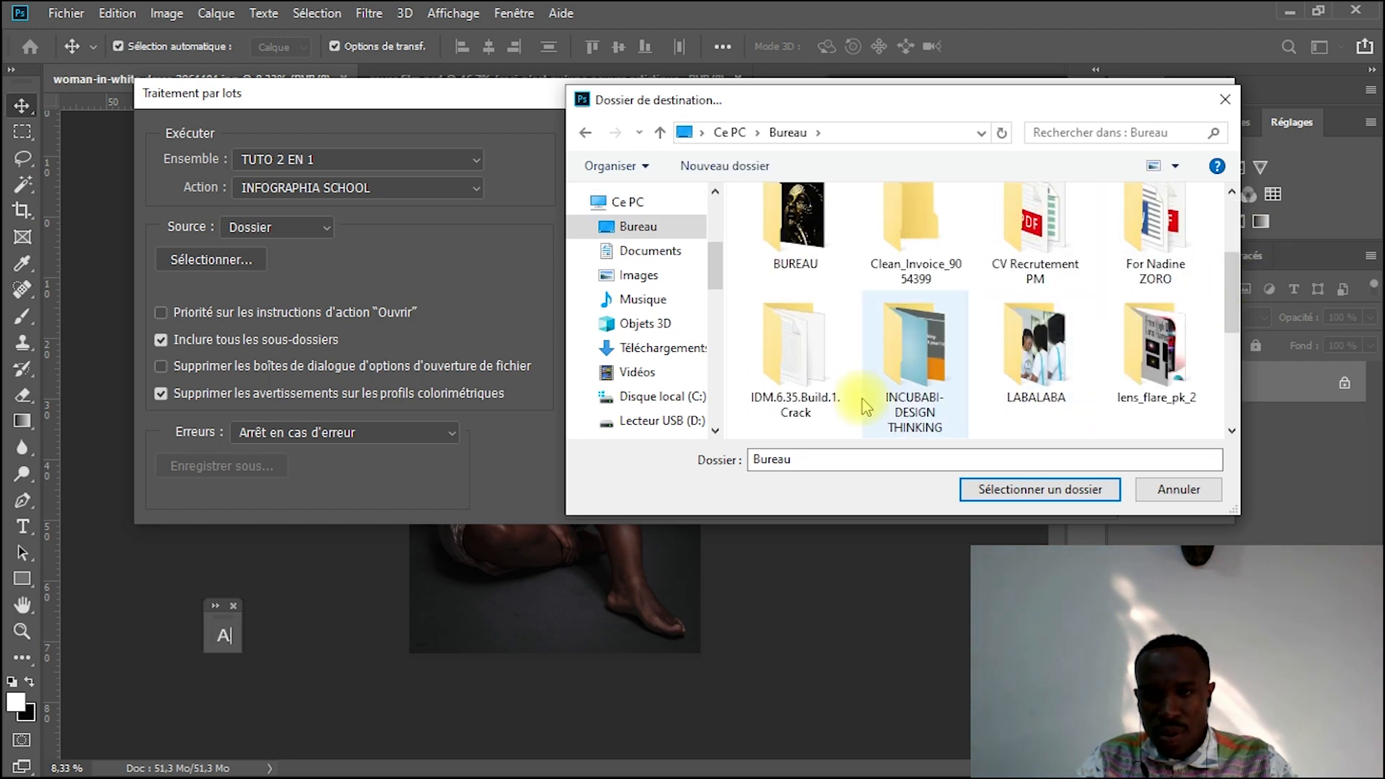
scroll(1226, 392, "down", 3)
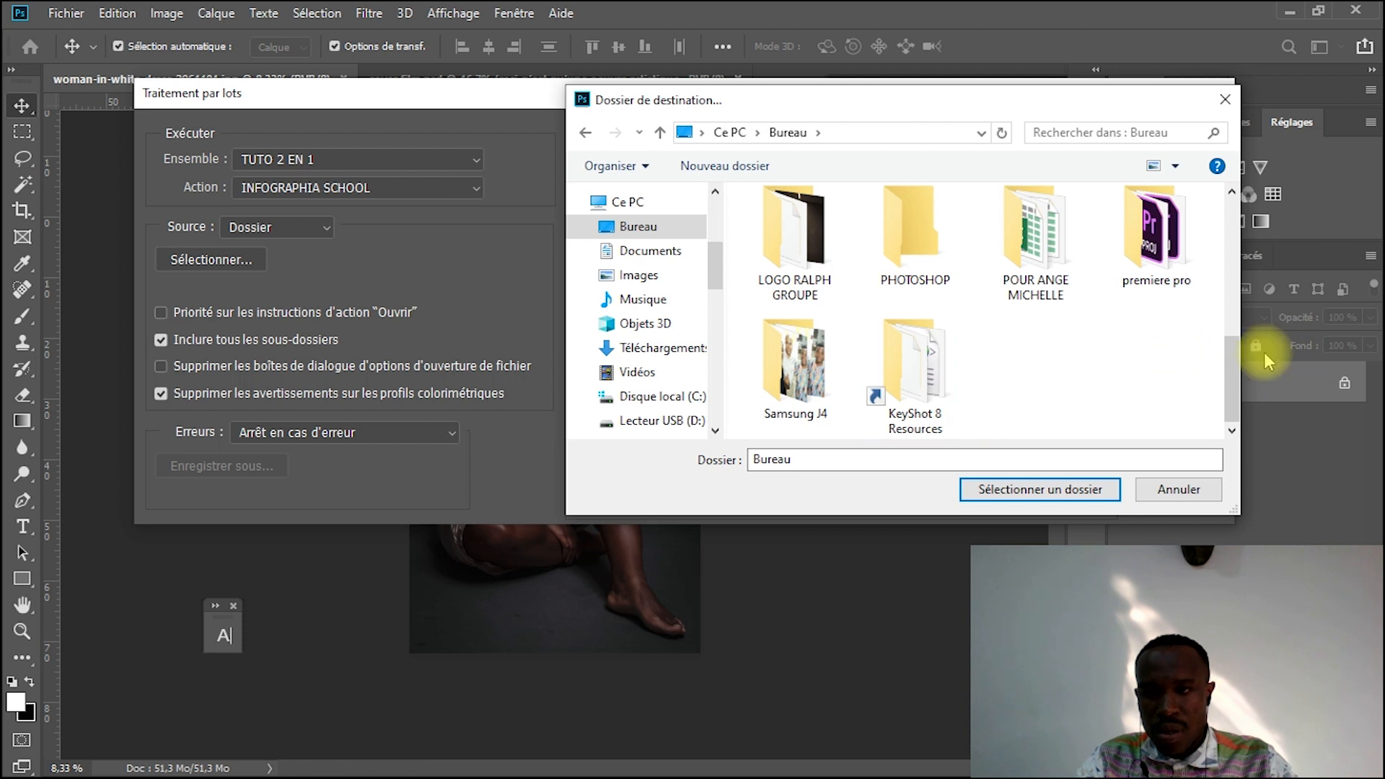
left_click_drag(1232, 377, 1221, 272)
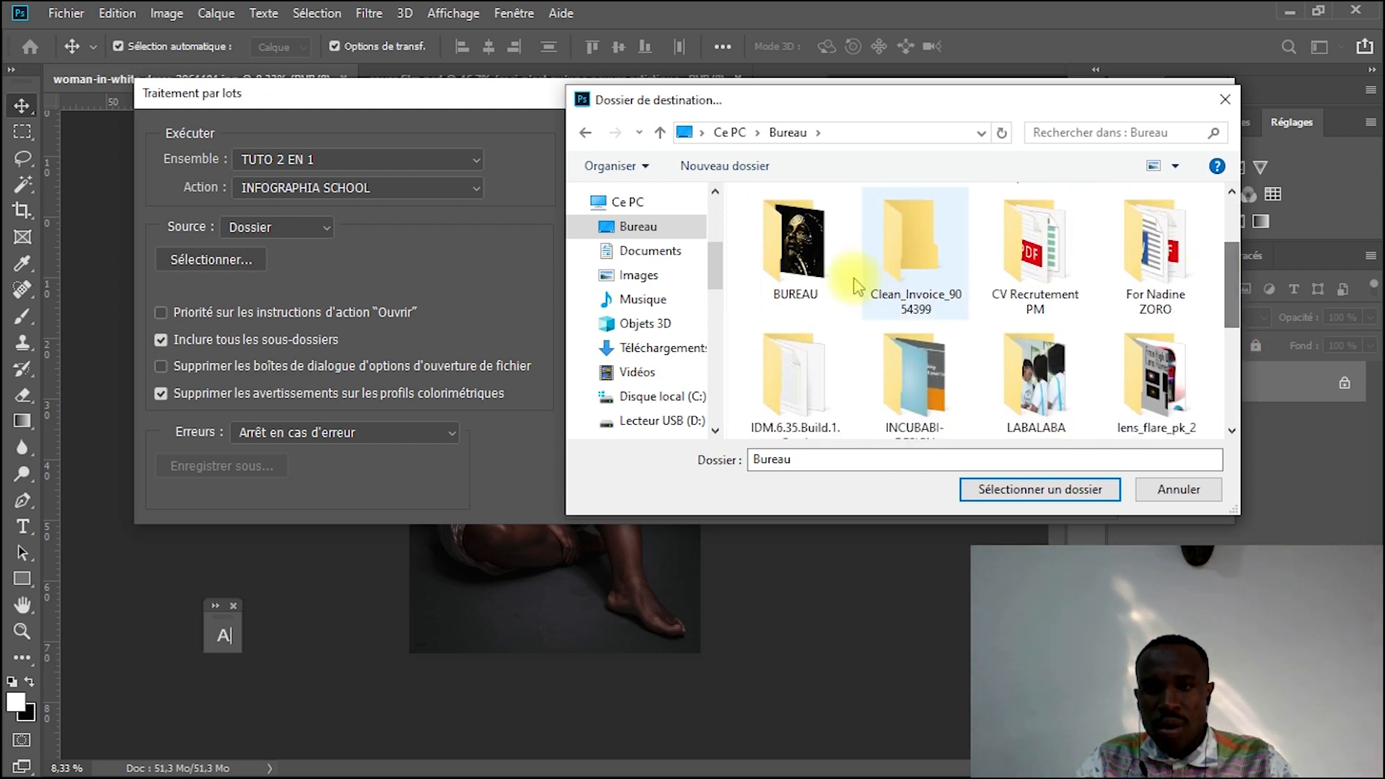
double_click(813, 253)
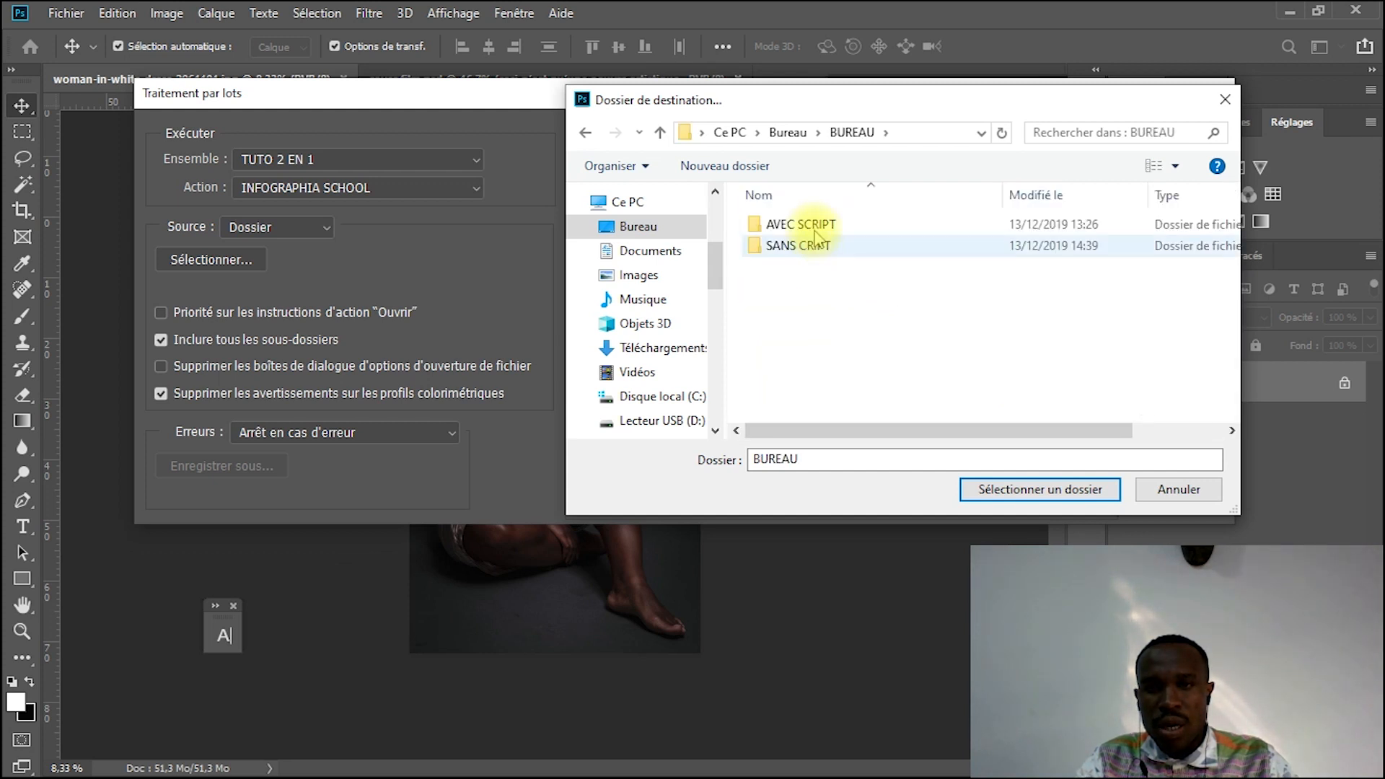
double_click(808, 225)
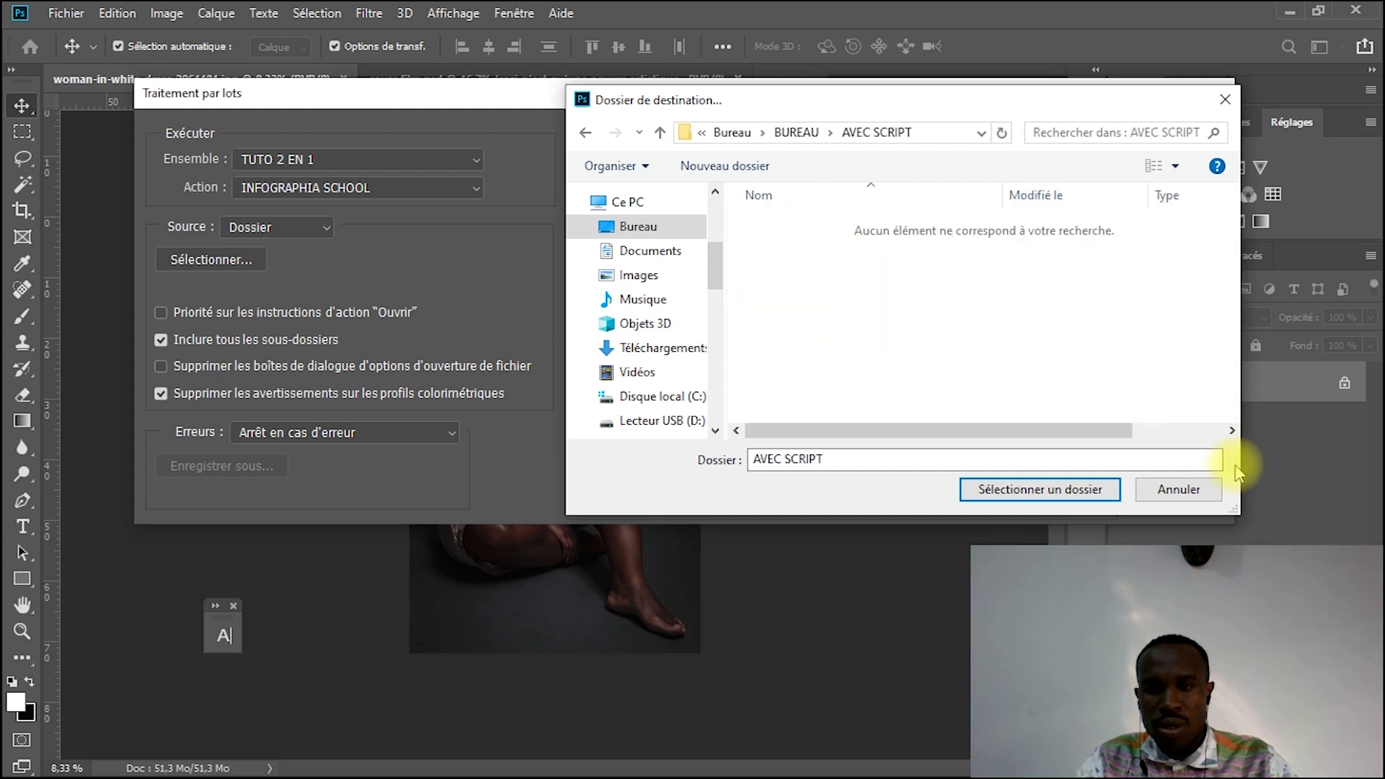
left_click(585, 132)
left_click(1032, 490)
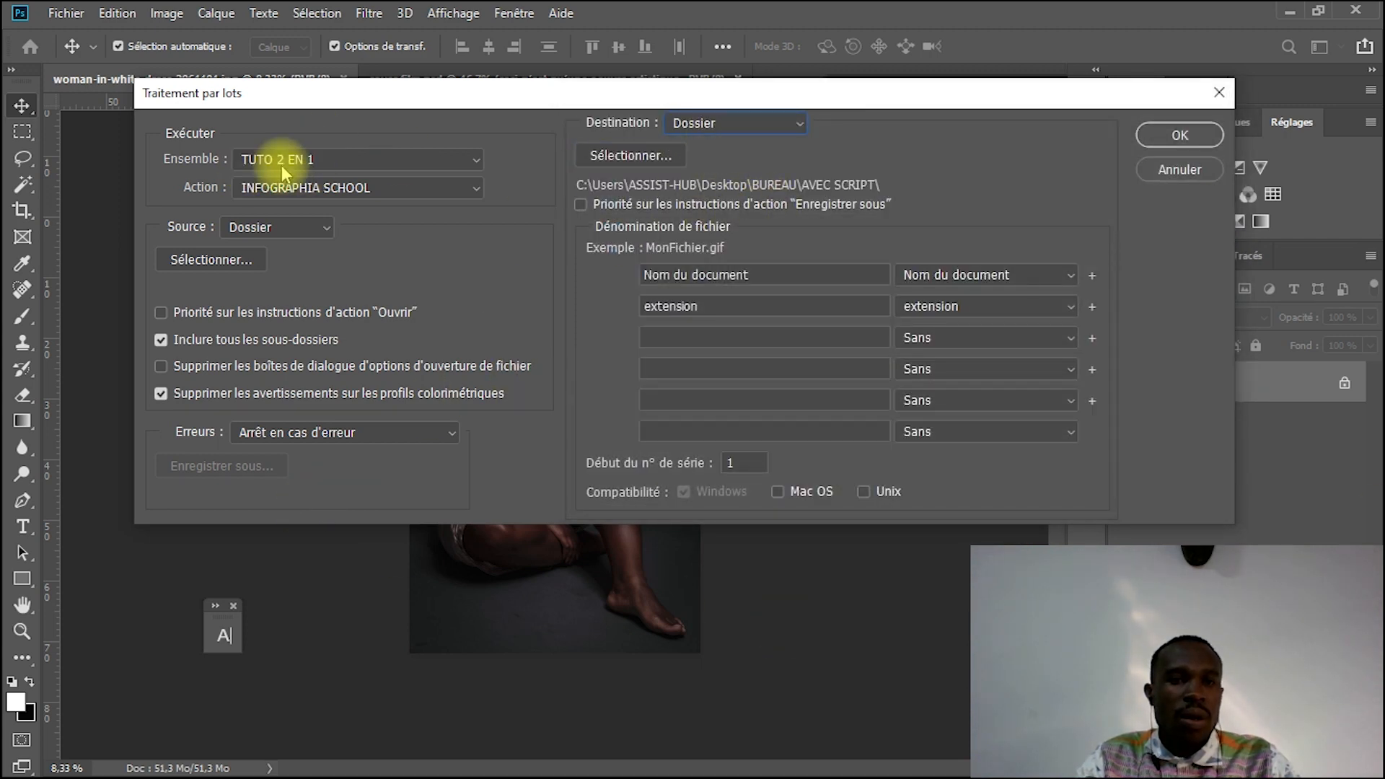
Choose the VERTICALES folder inside the desktop's BUREAU\SANS CRIPT folder as the batch source, showing the folders as large icons
left_click(243, 265)
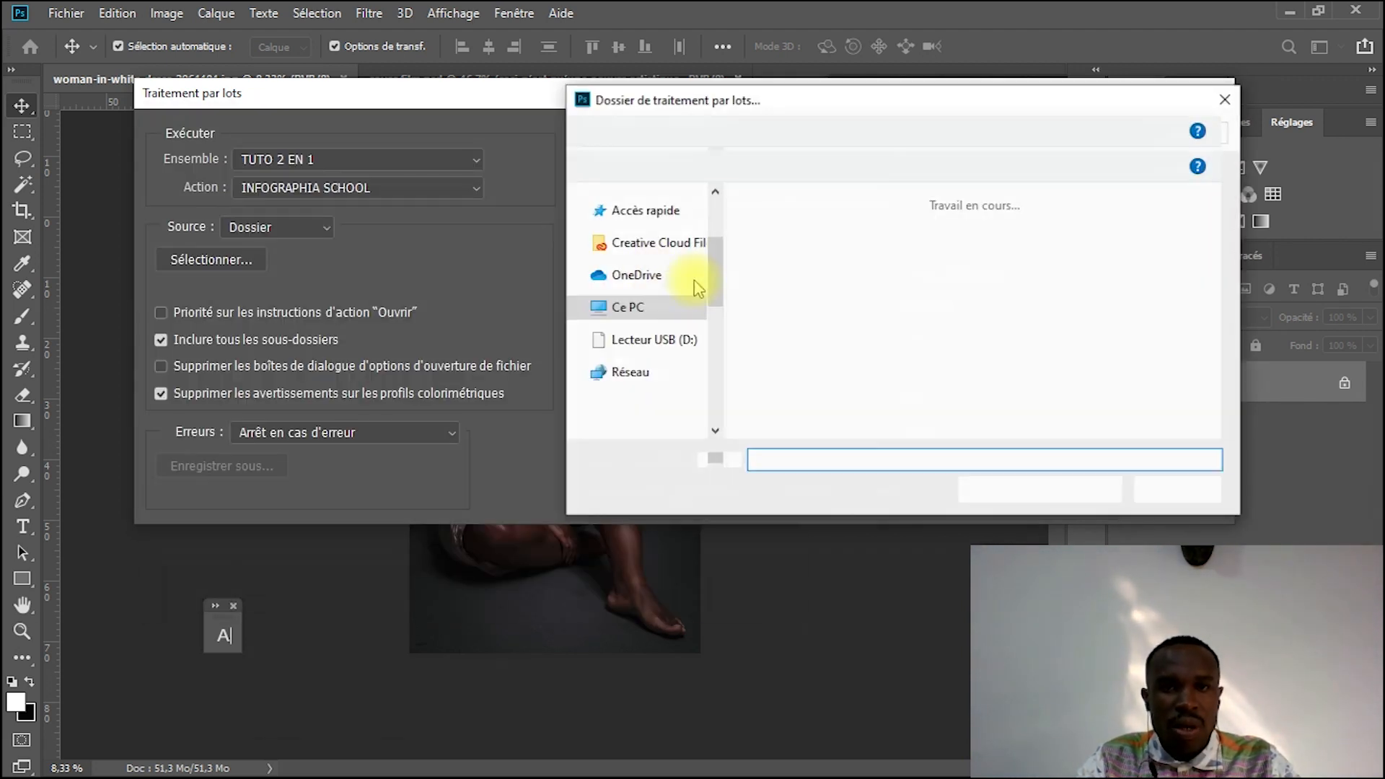
left_click_drag(1233, 209, 1231, 309)
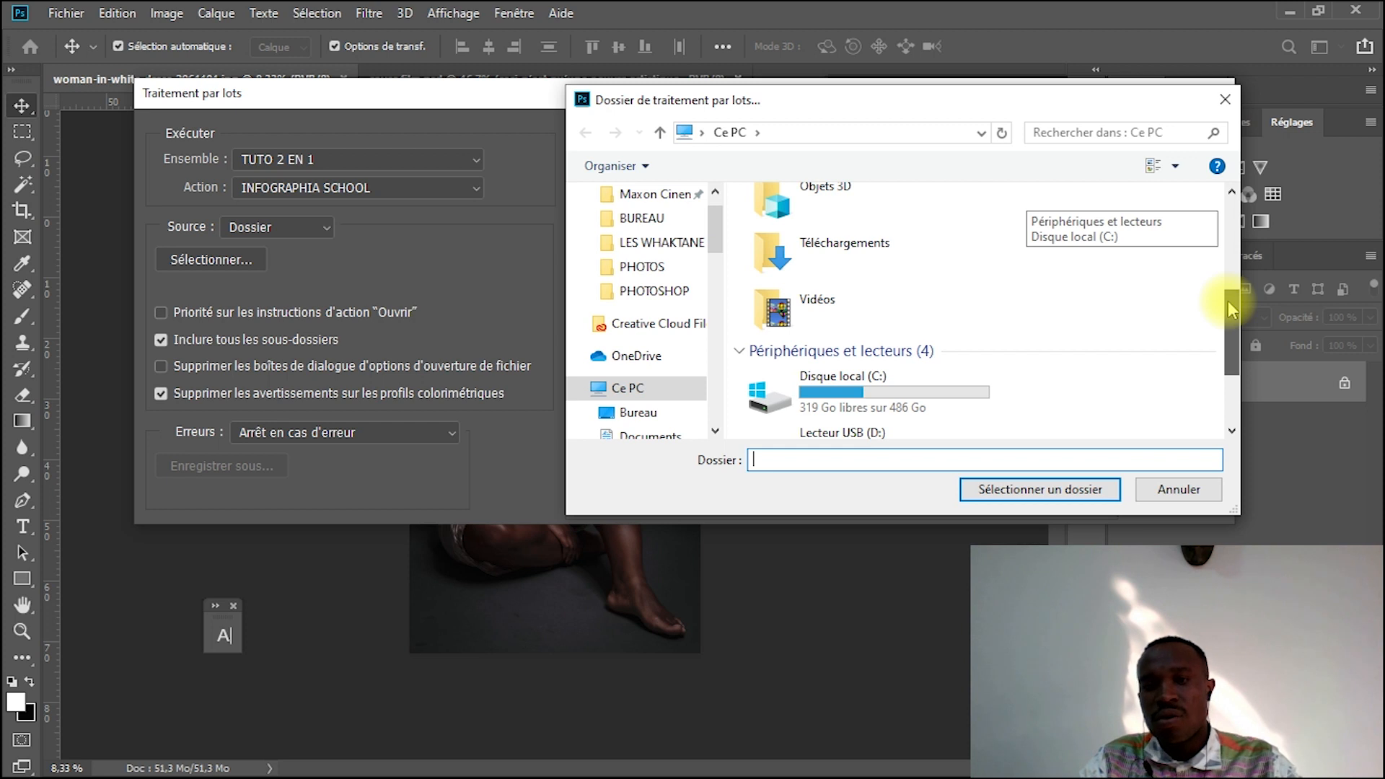
left_click_drag(1232, 308, 1232, 230)
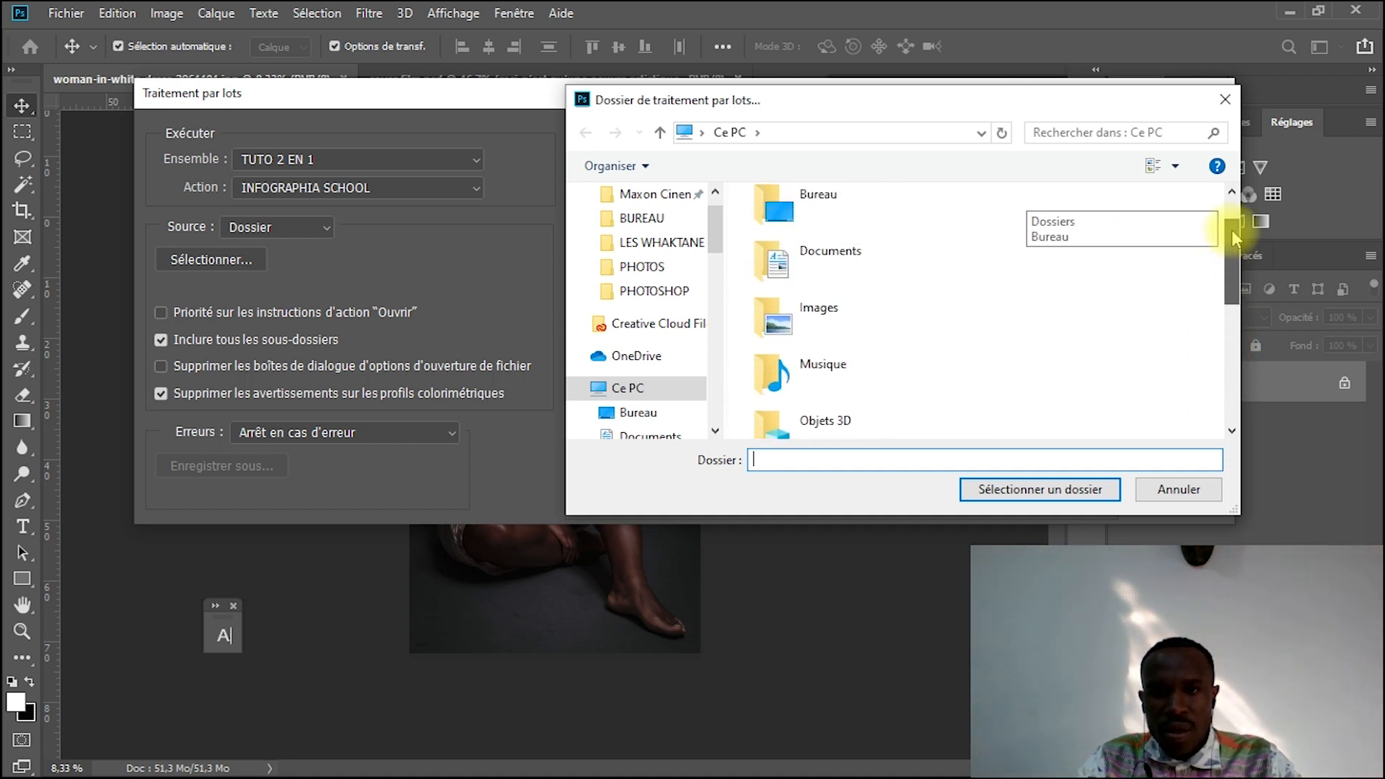
double_click(821, 206)
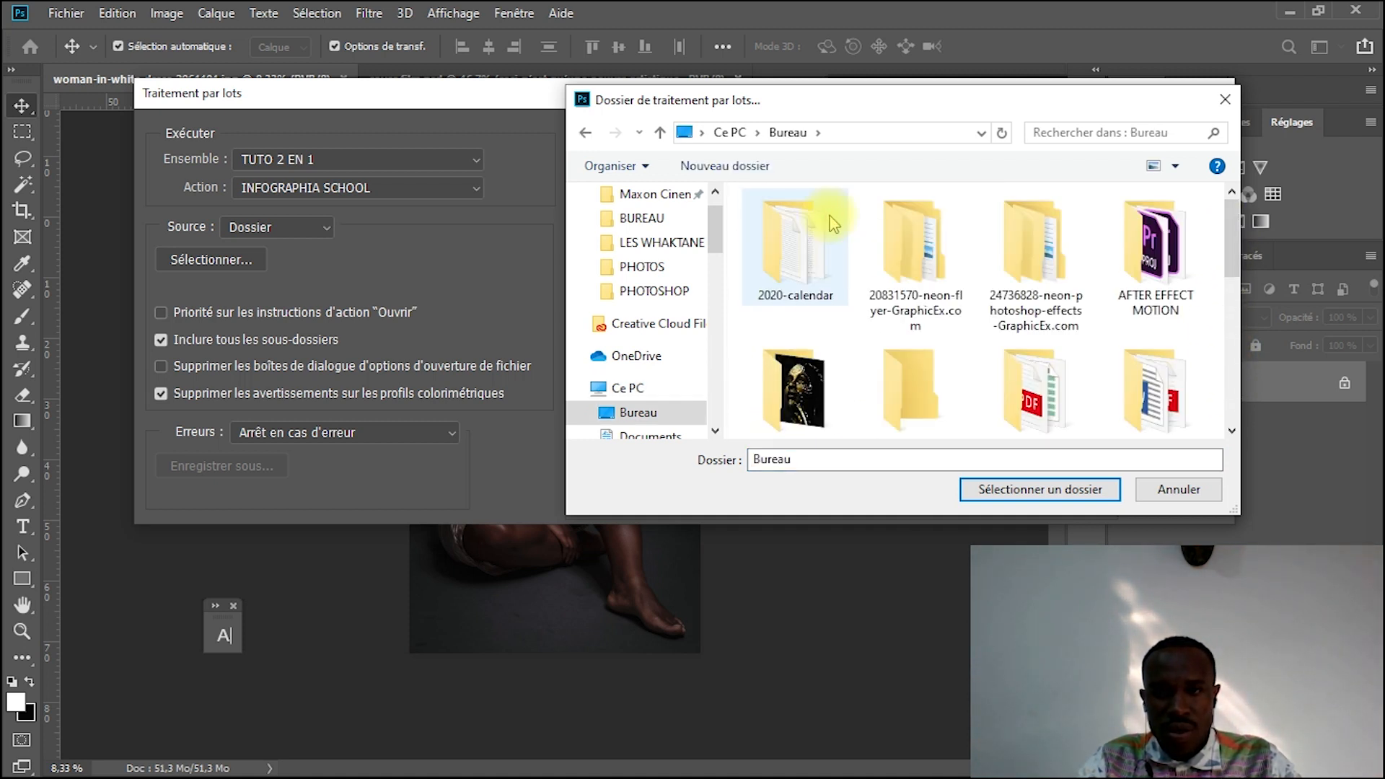
scroll(807, 333, "down", 1)
double_click(801, 343)
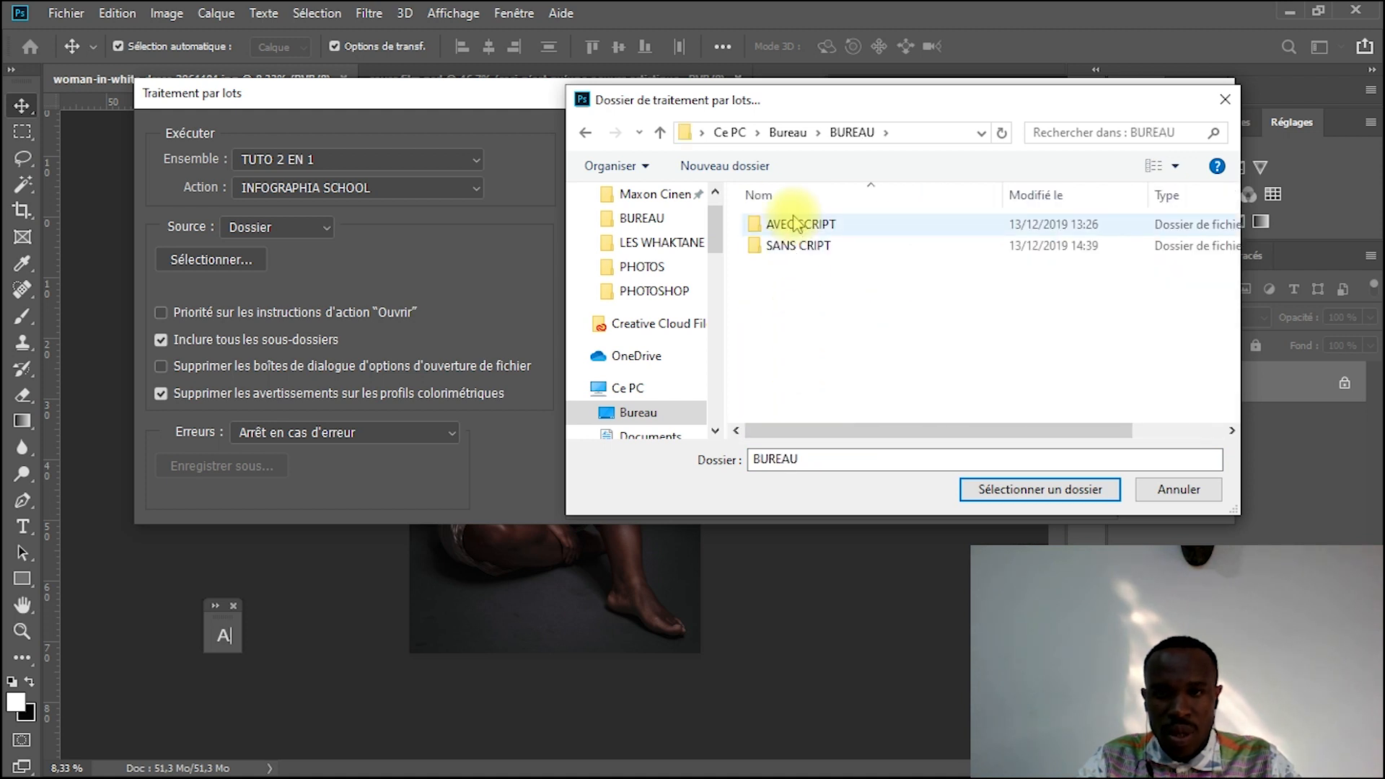
double_click(790, 246)
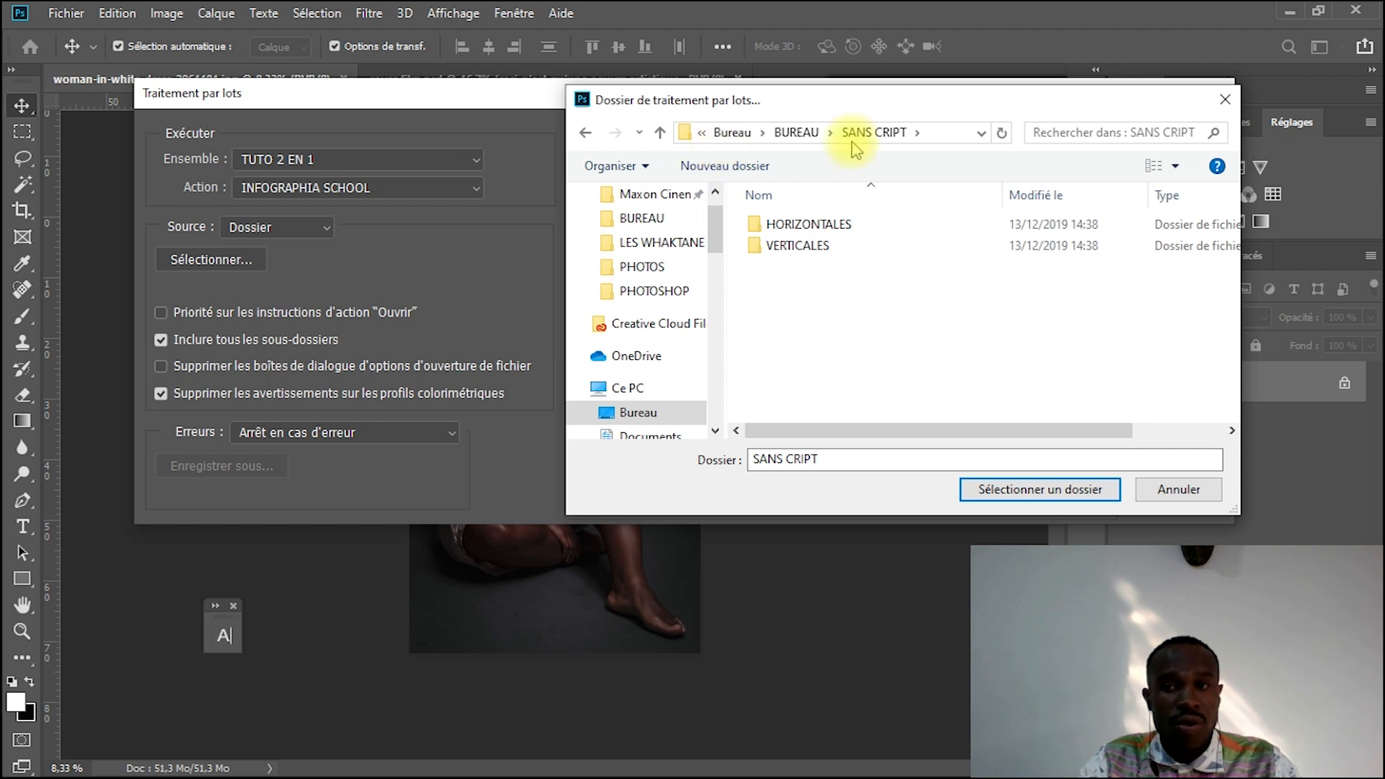
left_click(1172, 170)
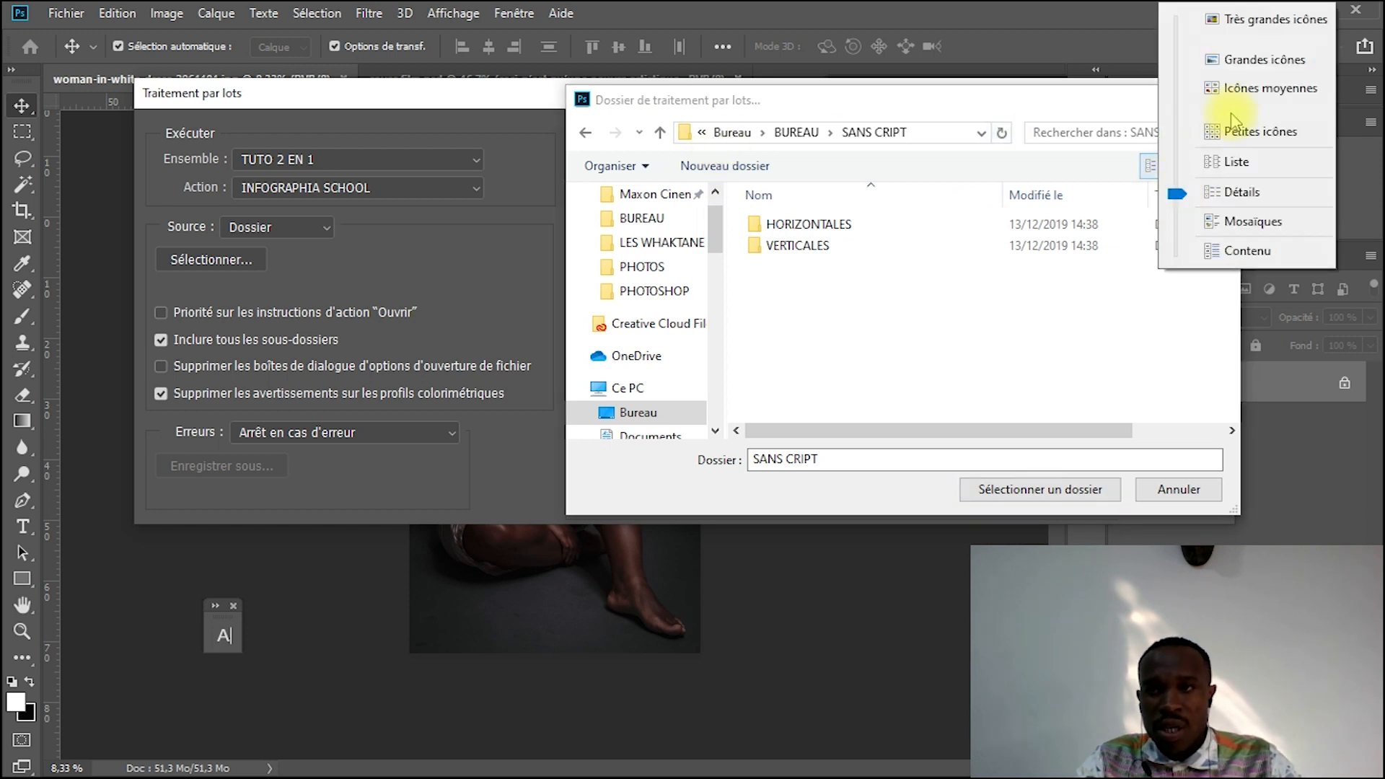
left_click(1259, 61)
left_click(921, 255)
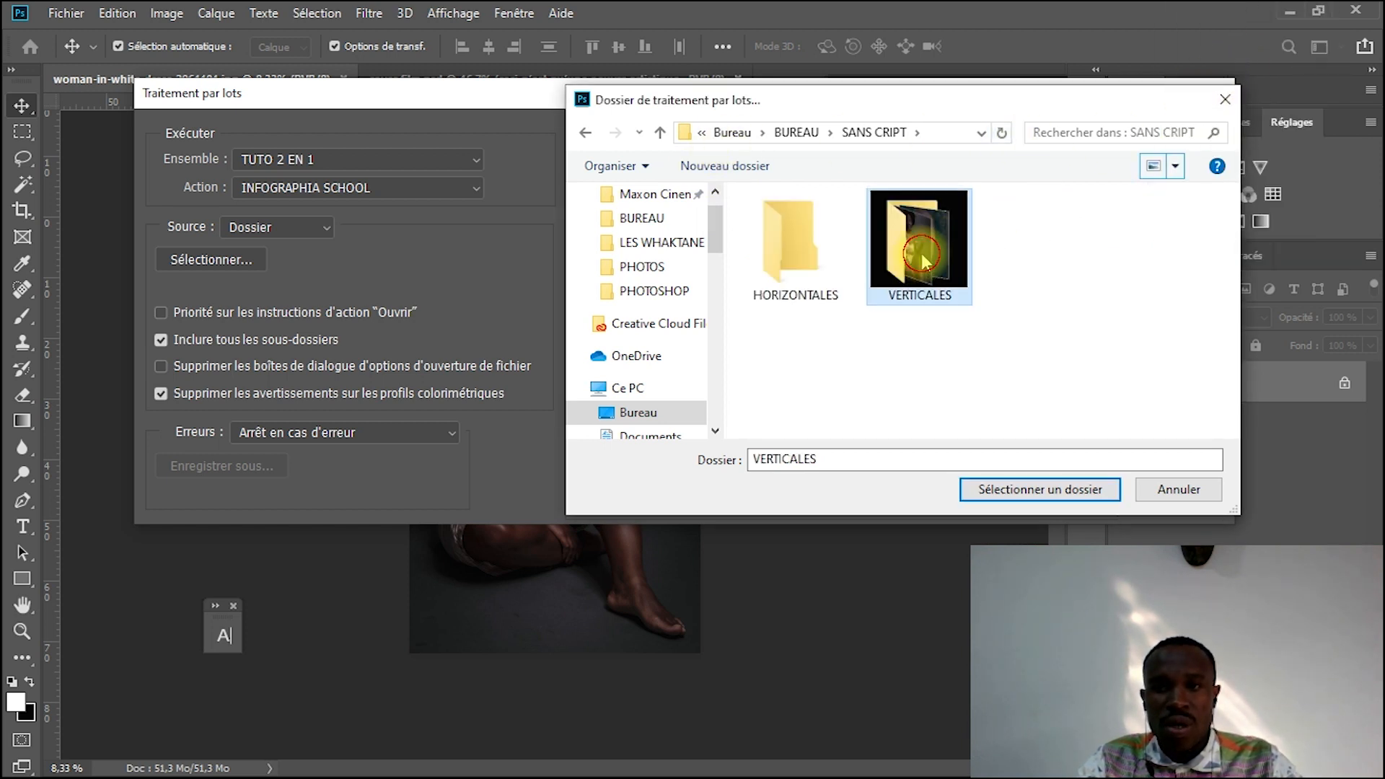
left_click(1040, 492)
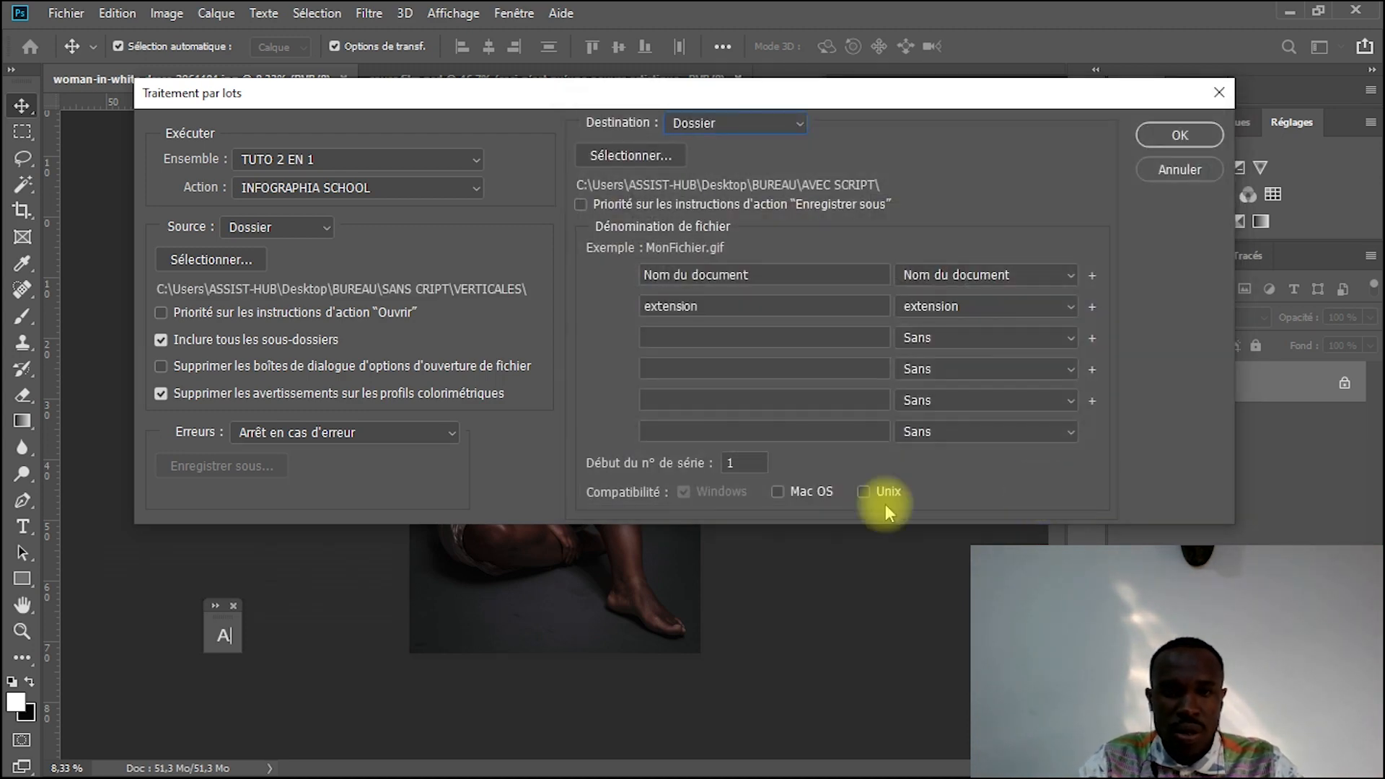
Enable the destination's priority over the action's "Enregistrer sous" instructions and dismiss the related notice permanently
left_click(581, 205)
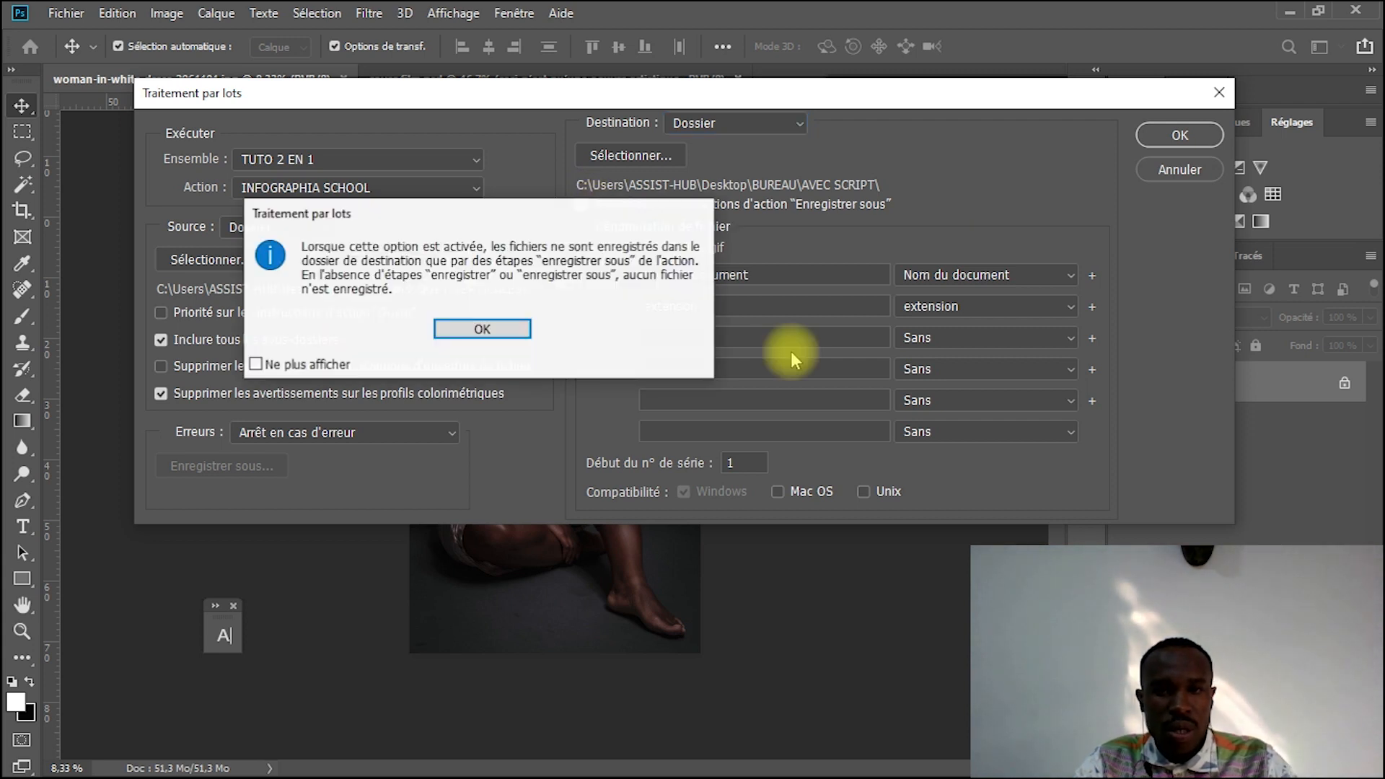
left_click(310, 364)
left_click(482, 329)
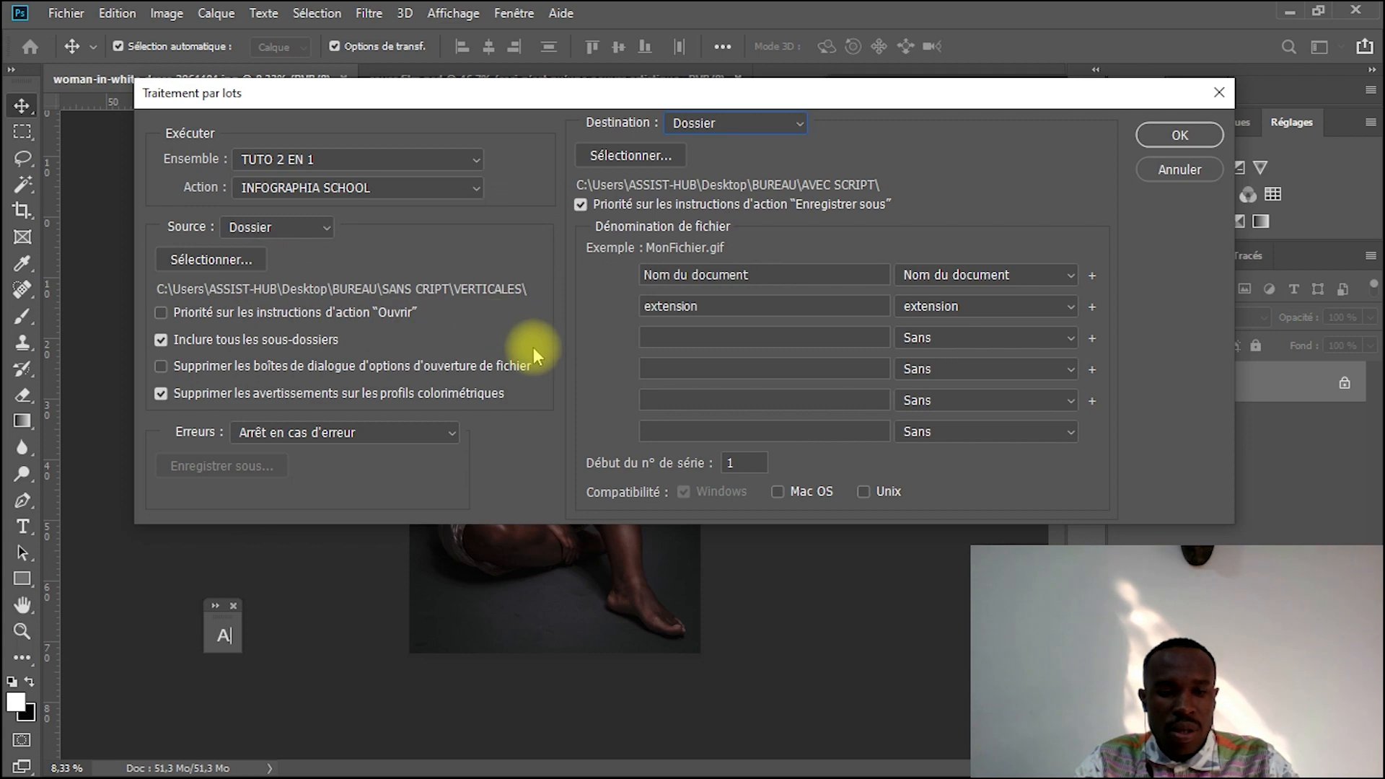
Switch to Spotify in Chrome, resume the music, and return to the batch settings in Photoshop
key("alt+Tab")
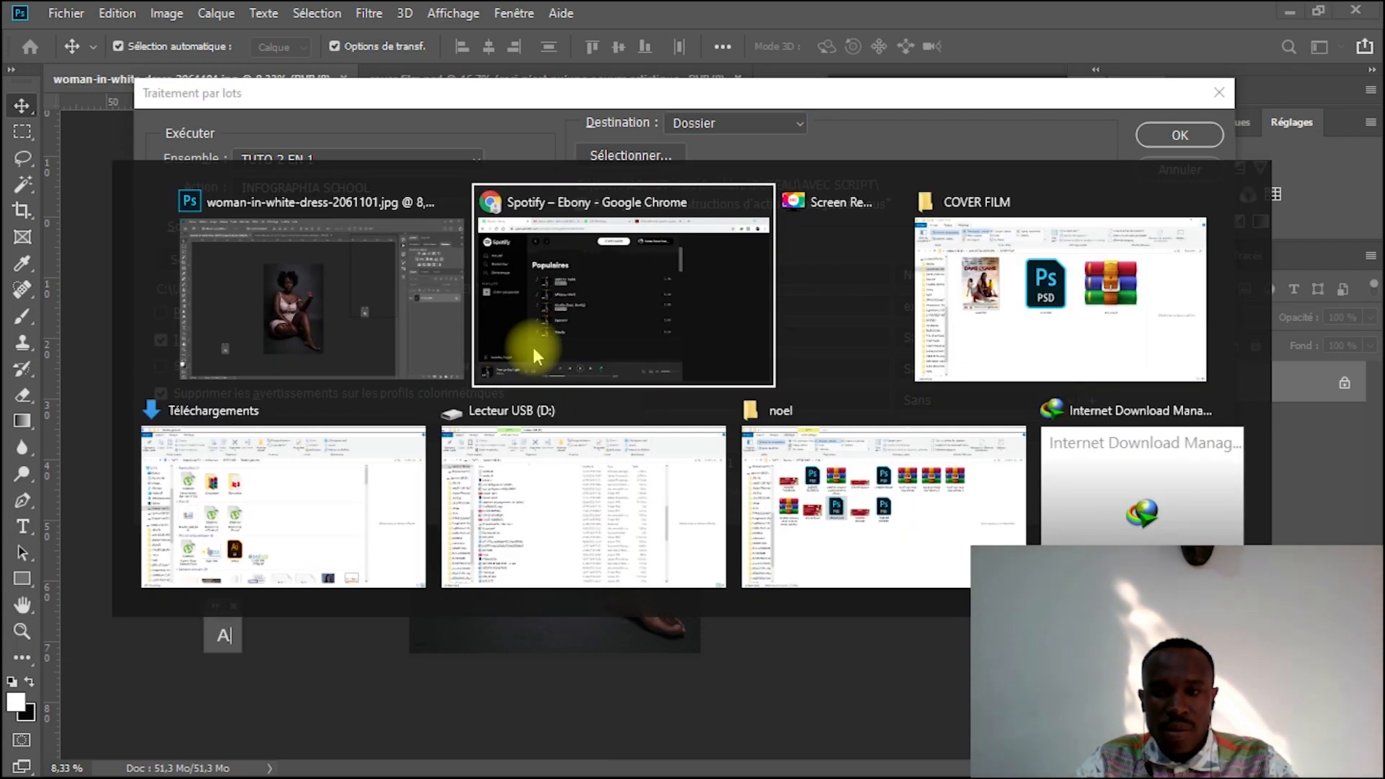
left_click(534, 348)
left_click(485, 716)
key("alt+Tab")
key("space")
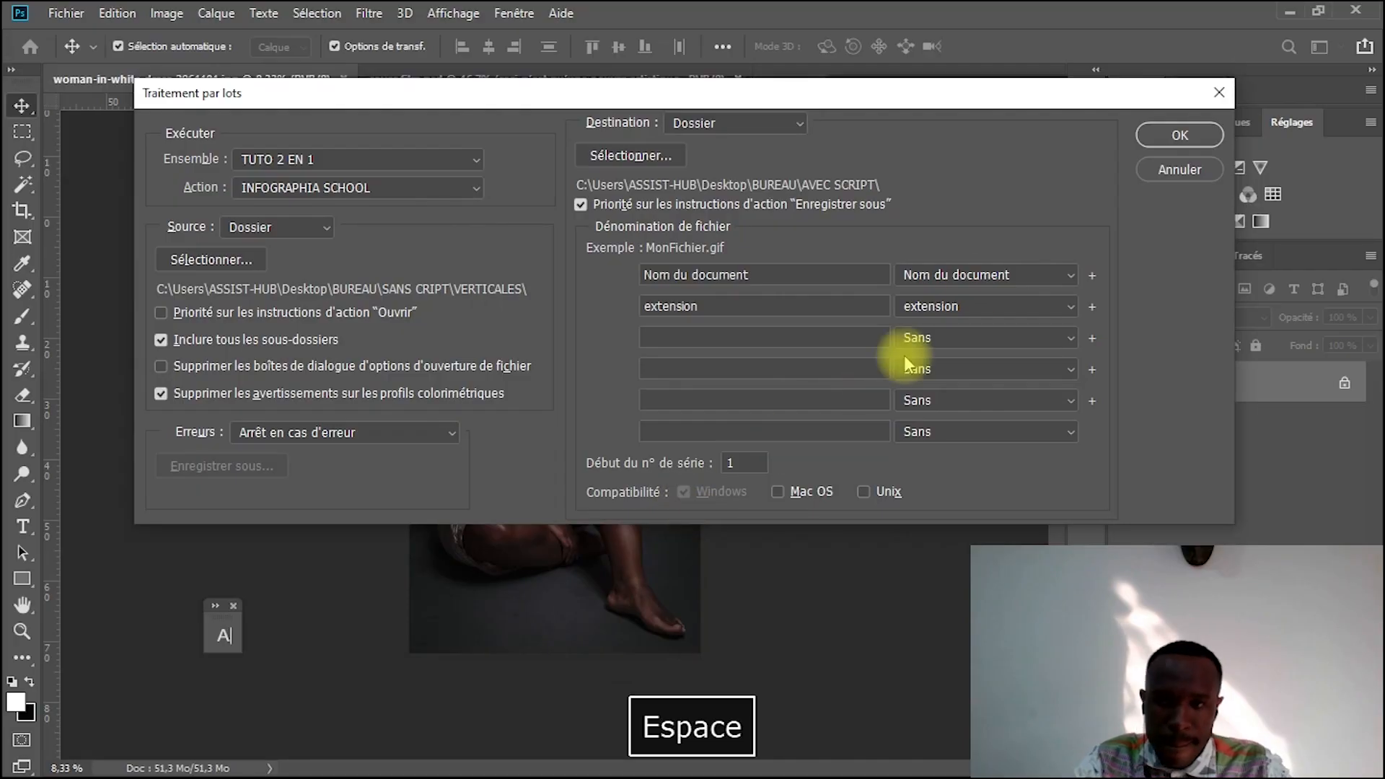
Run the batch with the INFOGRAPHIA SCHOOL action on the VERTICALES photos
left_click(1175, 133)
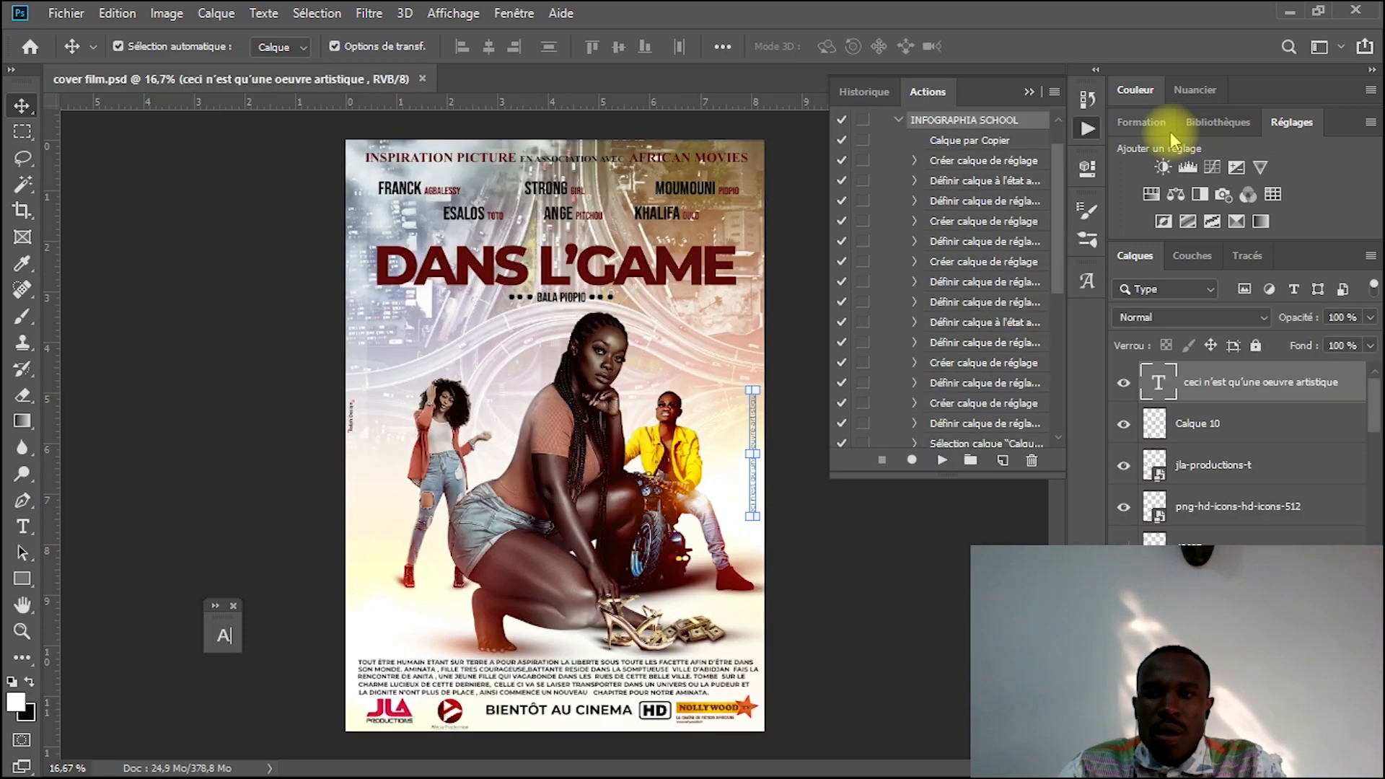
Switch to Spotify in Chrome, pause the playing track, and return to Photoshop
key("alt+Tab")
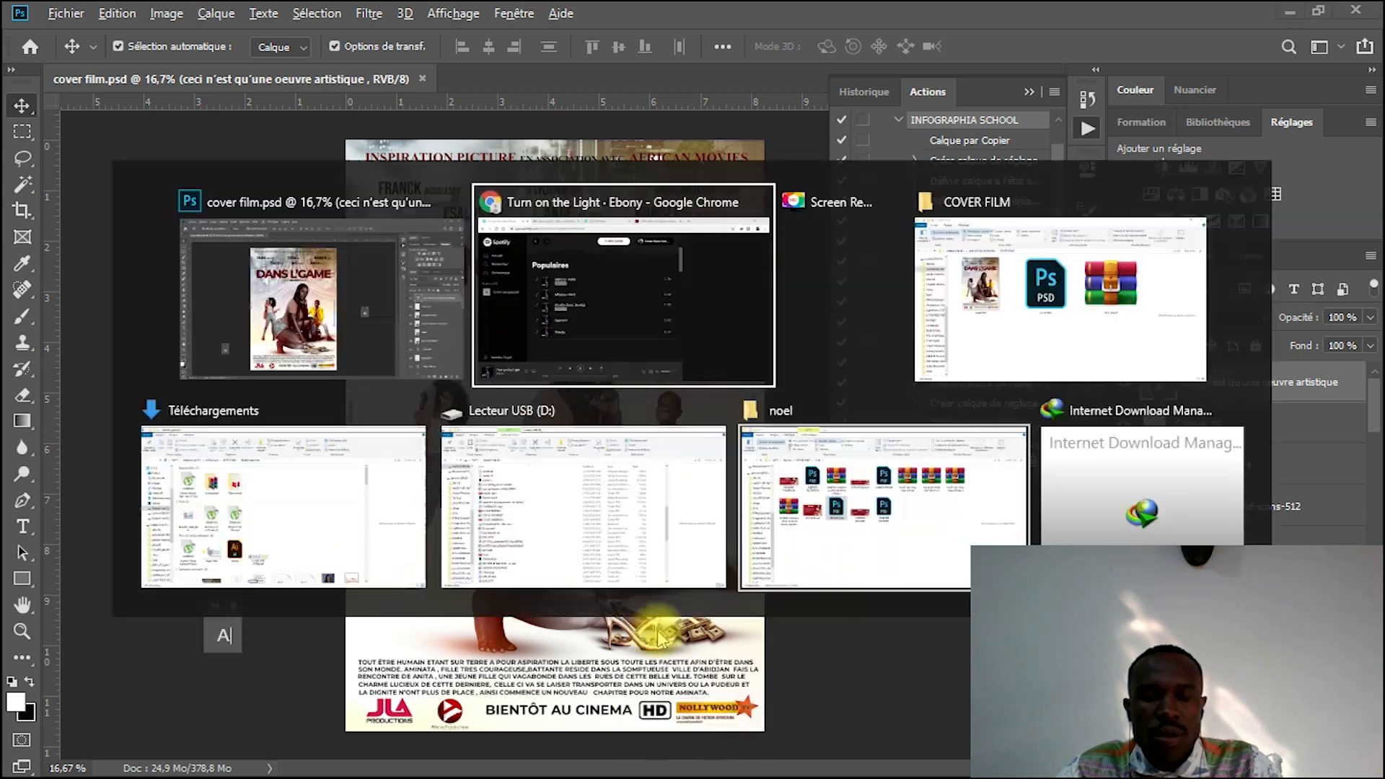
left_click(608, 308)
key("space")
key("alt+Tab")
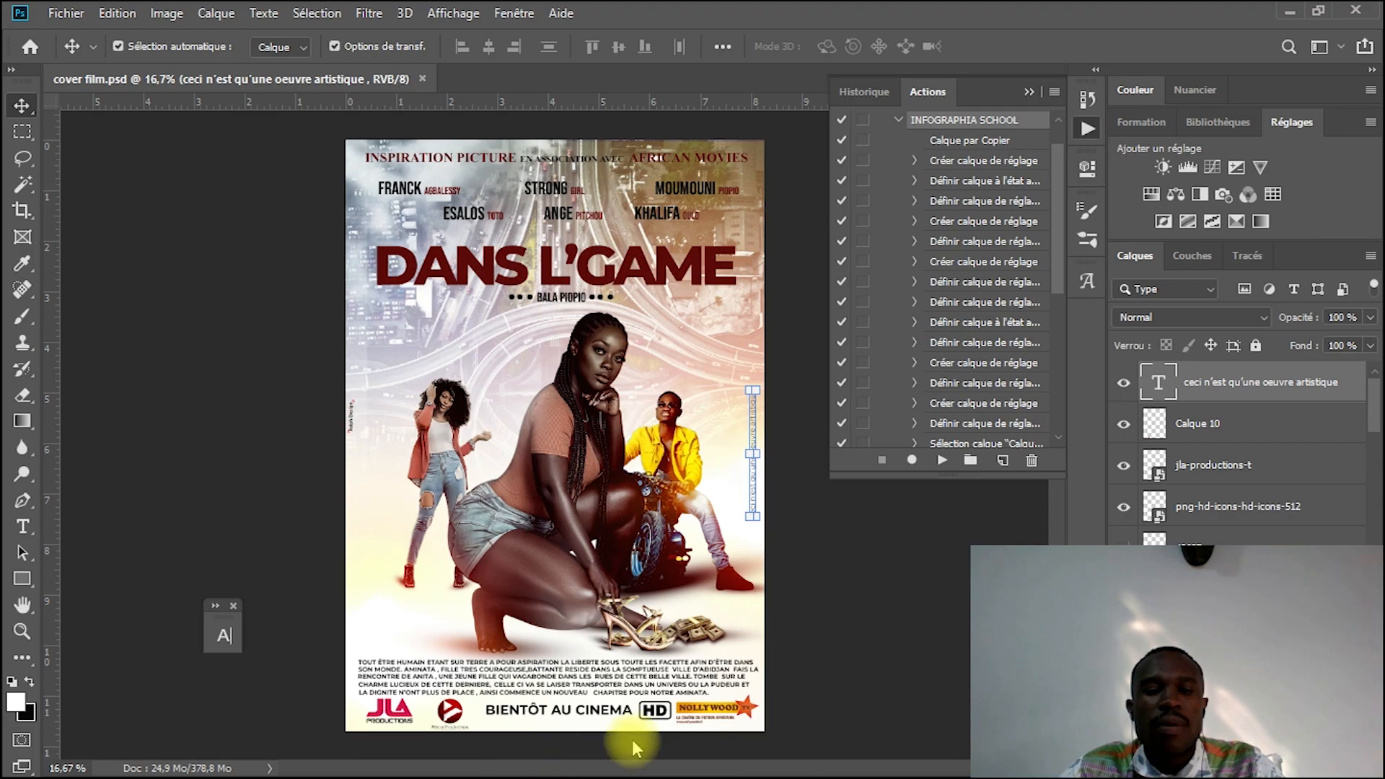
Switch to the File Explorer window showing COVER FILM and open the BUREAU folder from quick access
key("alt+Tab")
key("alt+Tab")
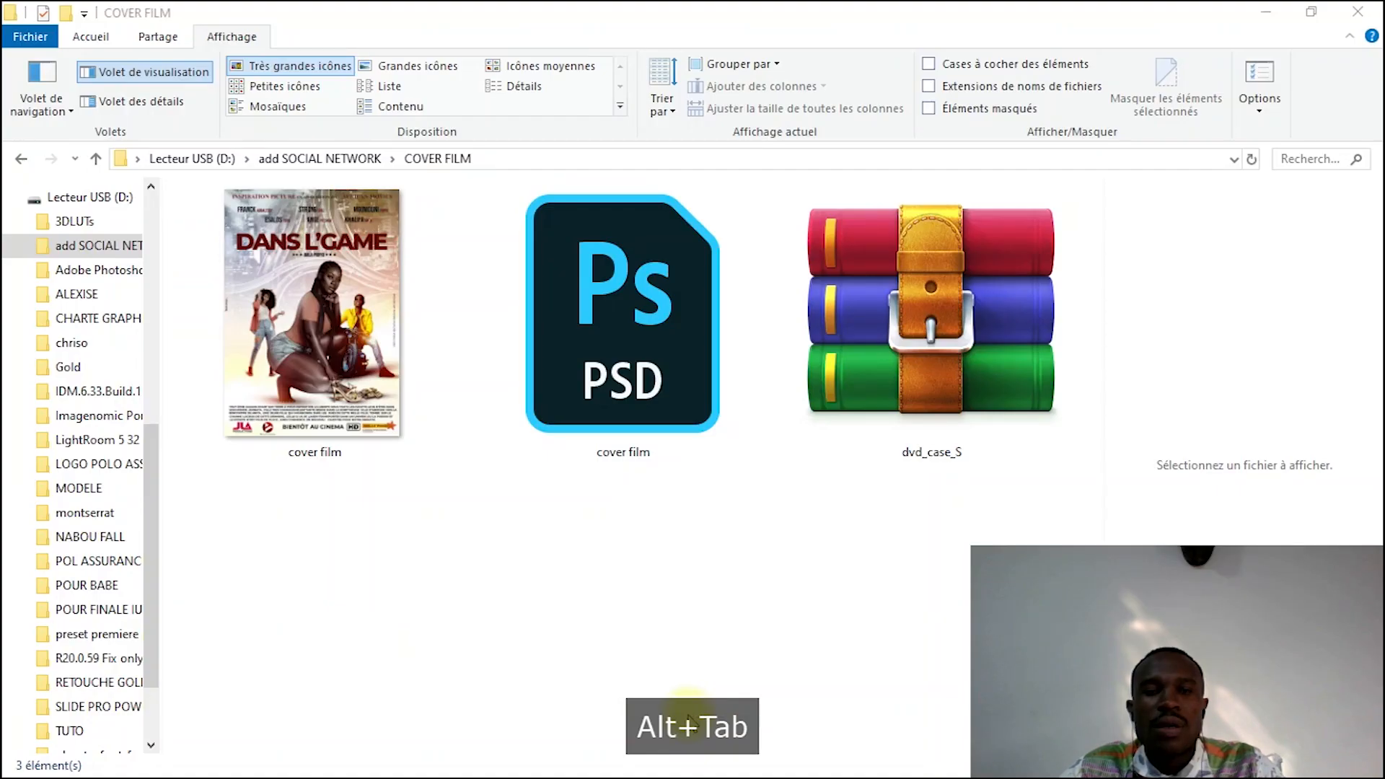
key("alt+Tab")
key("alt+Tab")
key("alt+Tab")
key("alt+Tab")
key("alt+Tab")
key("alt+Tab")
key("alt+Tab")
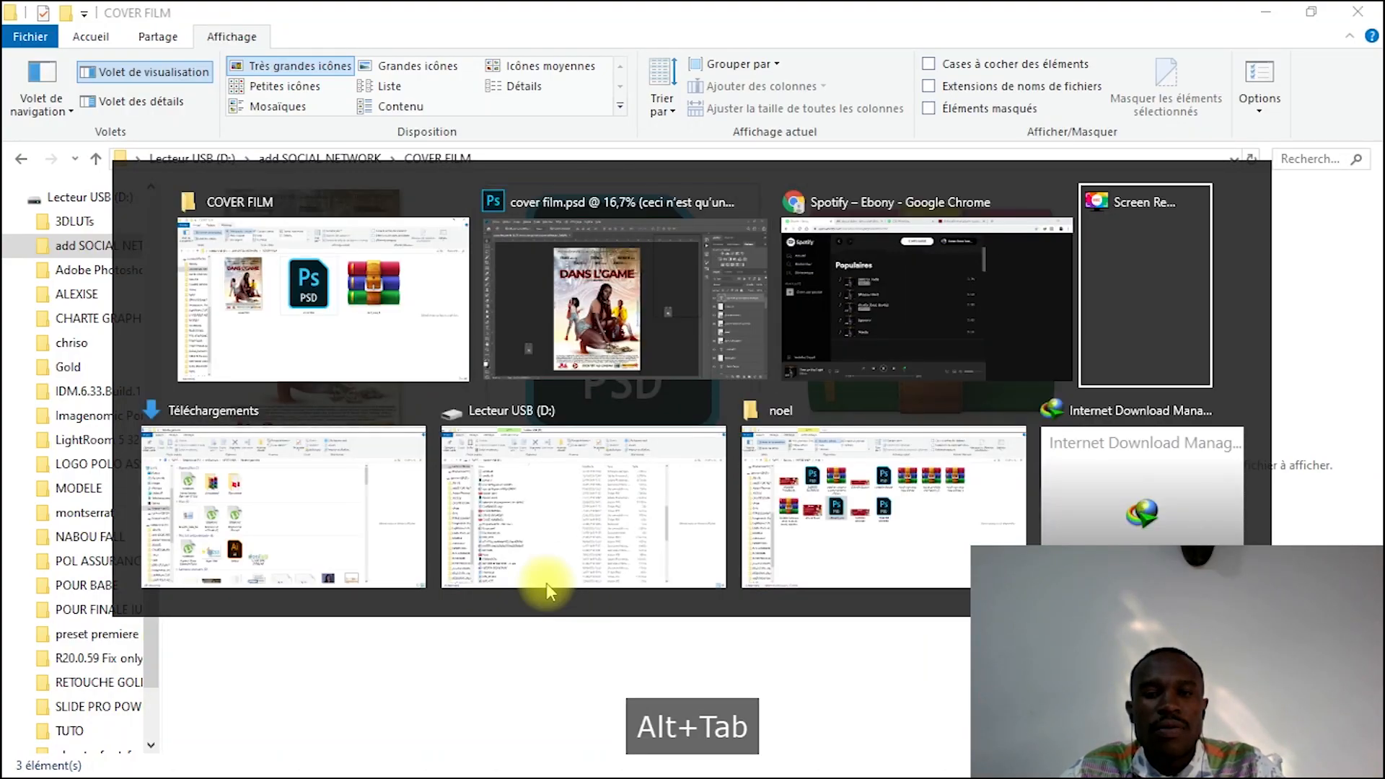
key("alt+Tab")
key("alt+Tab")
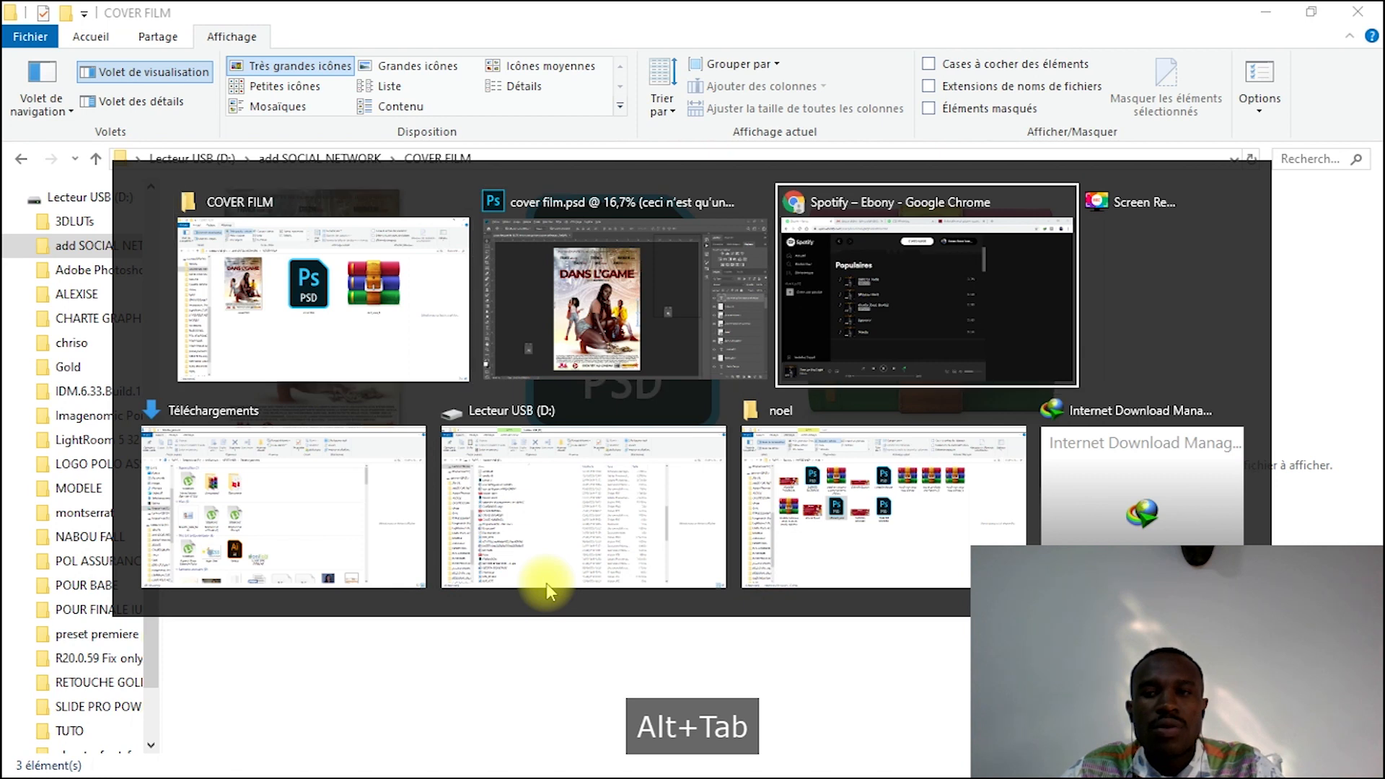
key("alt+Tab")
key("alt+Tab")
key("alt+Tab")
key("alt+Tab")
key("alt+Tab")
key("alt+Tab")
key("alt+Tab")
key("alt+Tab")
key("alt+Tab")
key("alt+Tab")
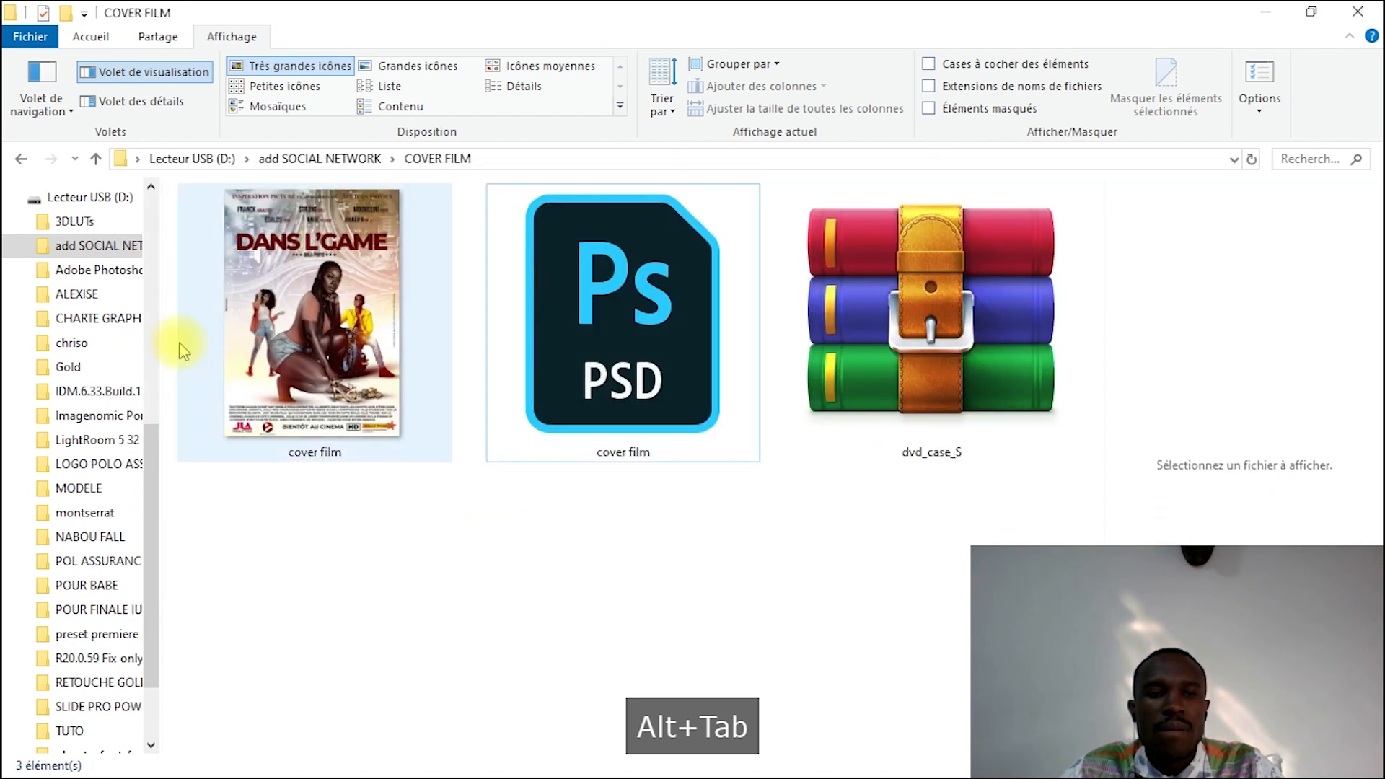
scroll(137, 462, "up", 2)
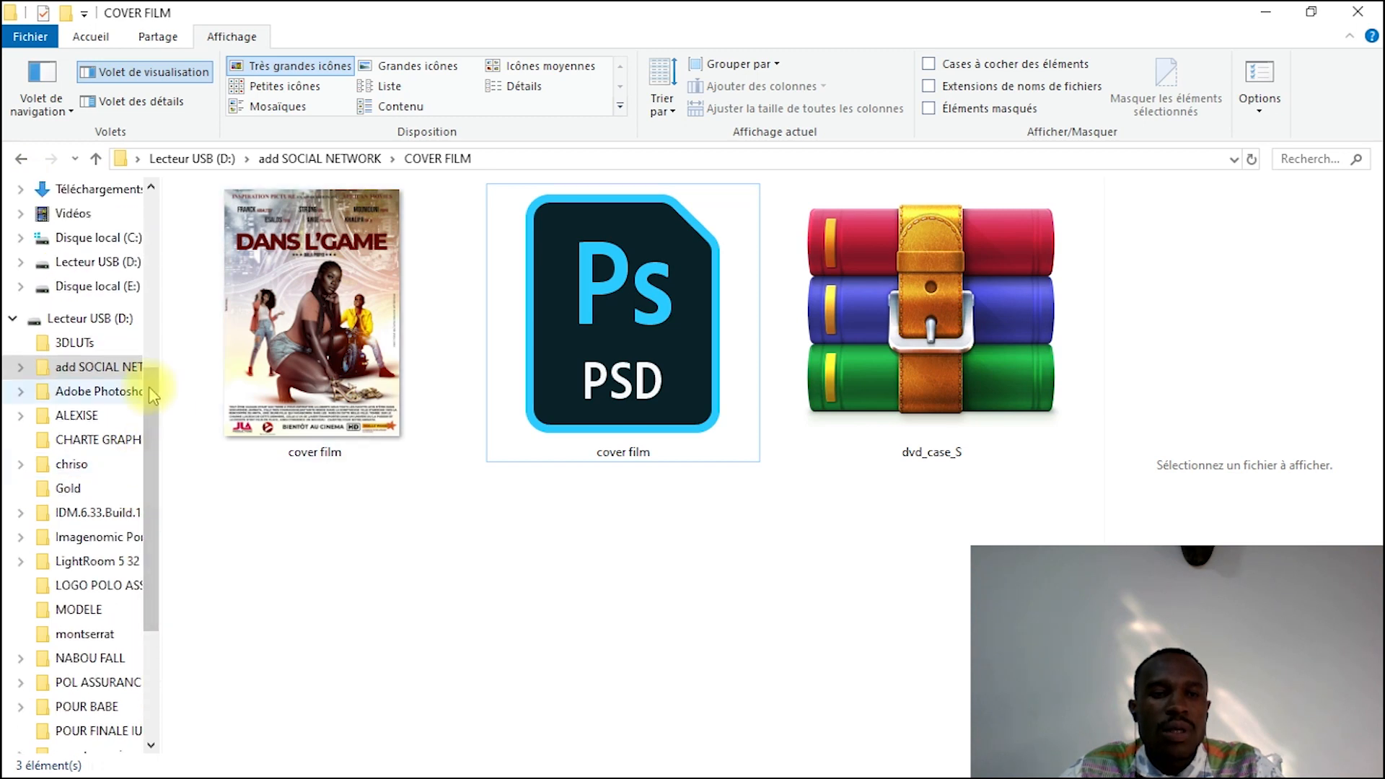
left_click_drag(148, 423, 145, 238)
left_click(102, 254)
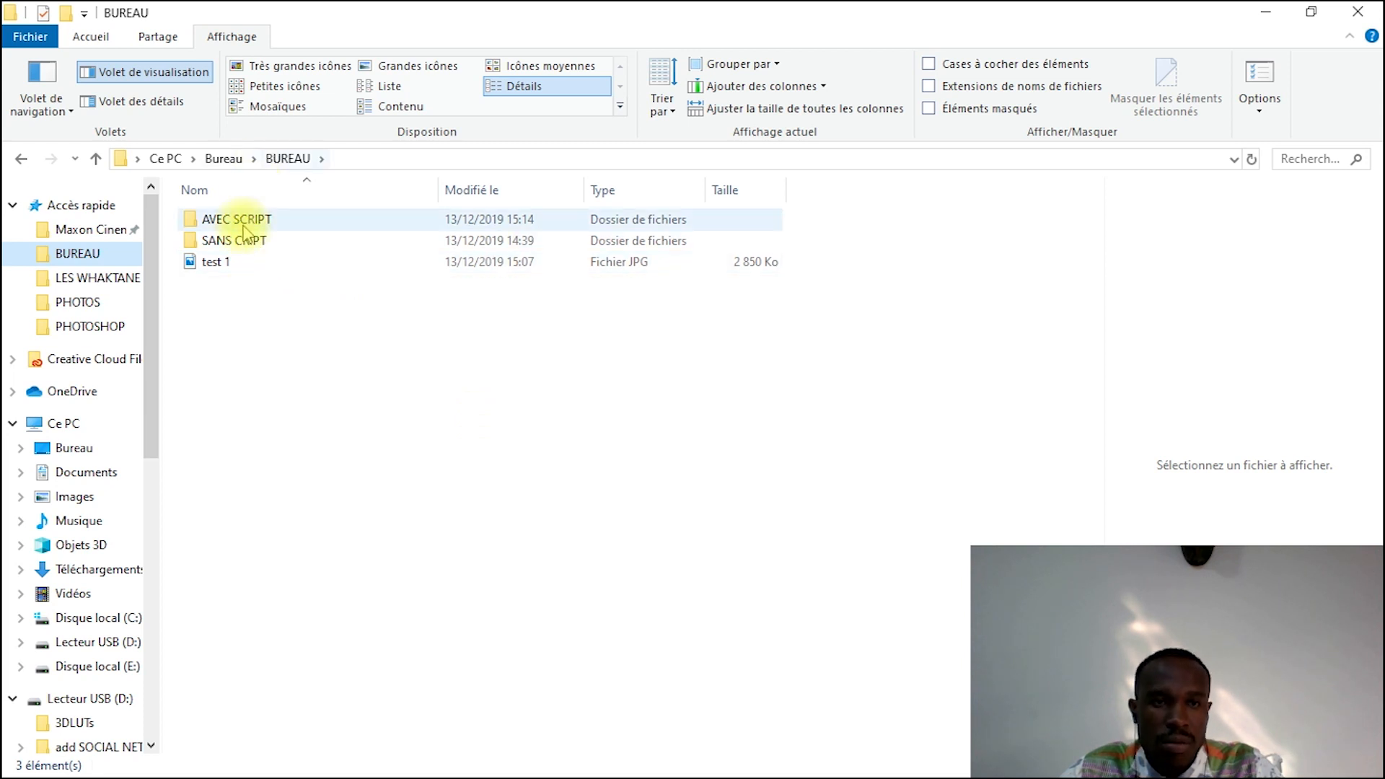
Open the AVEC SCRIPT folder, examine the processed portraits, and minimize File Explorer to return to Photoshop
mouse_move(241, 250)
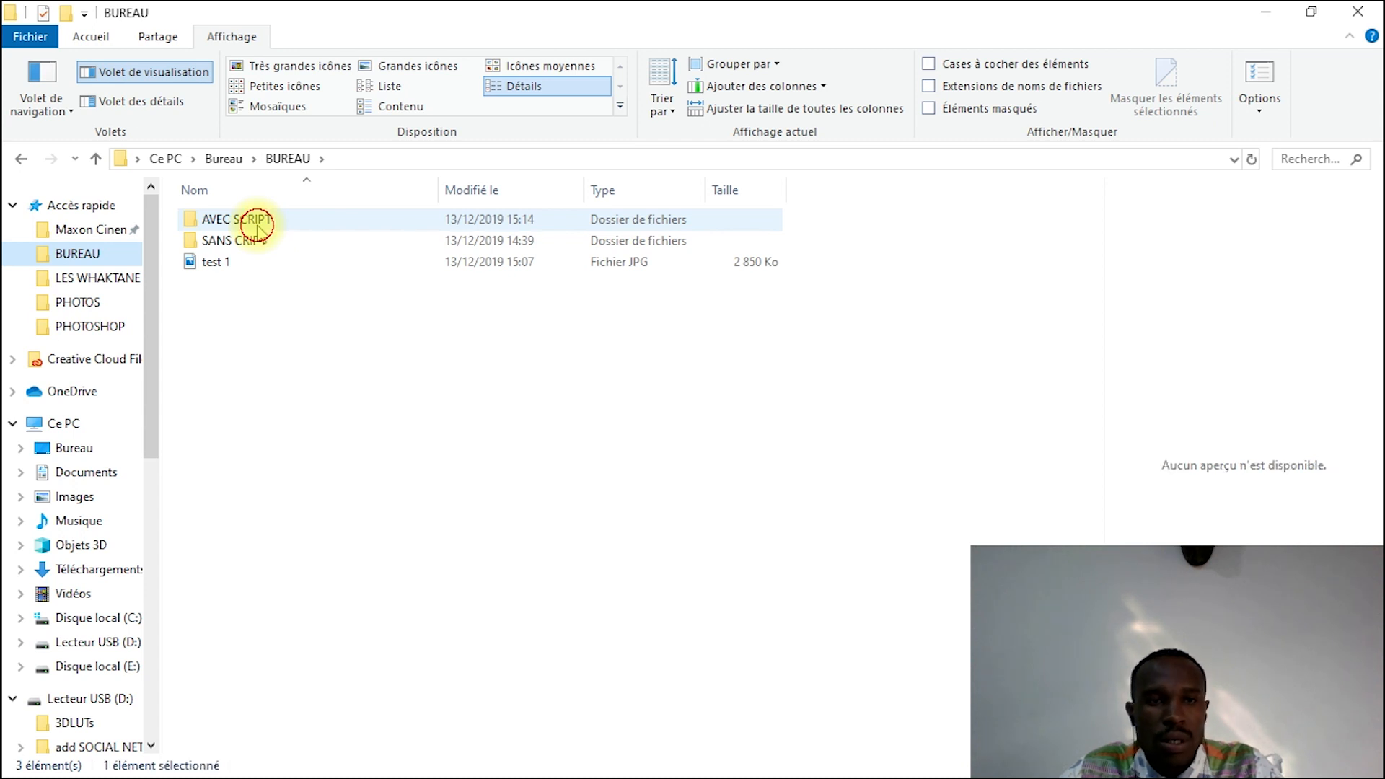
left_click(257, 225)
double_click(258, 226)
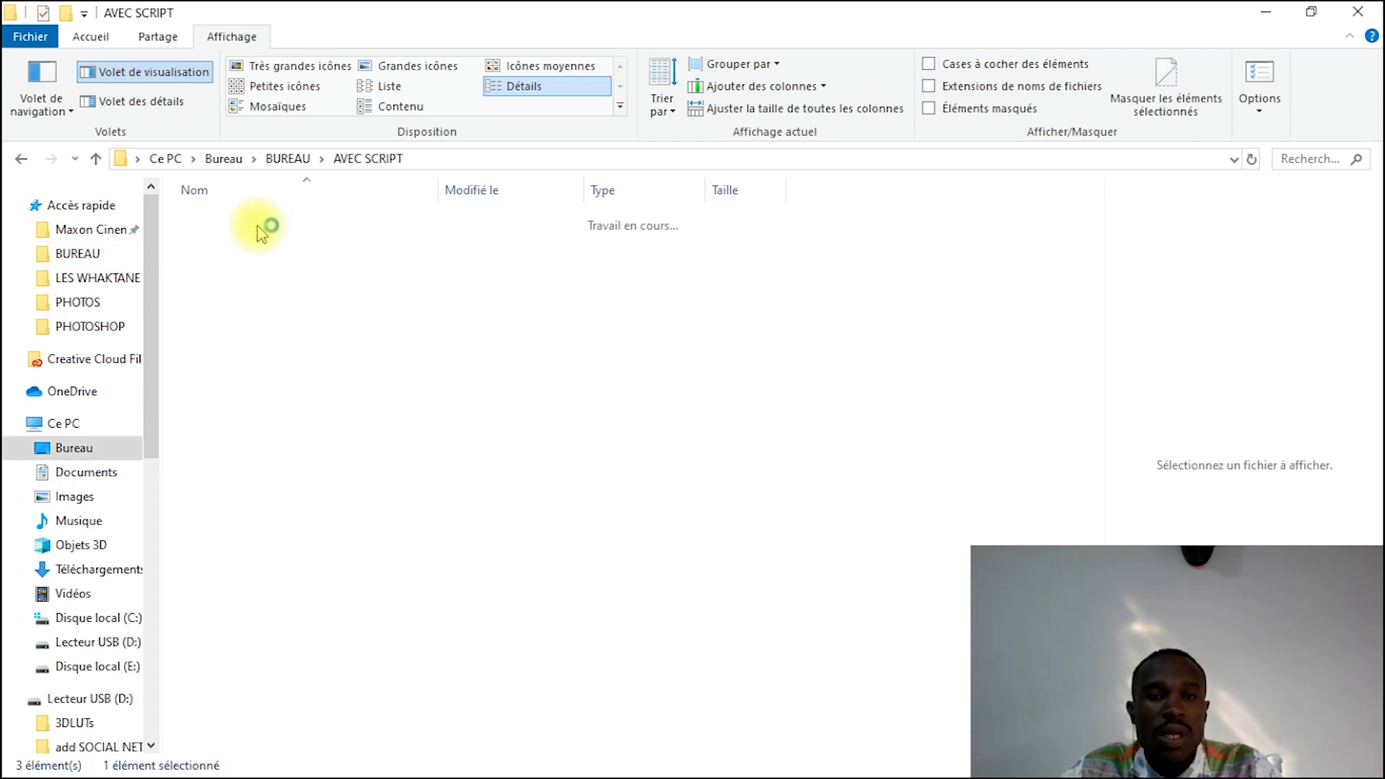
double_click(347, 248)
left_click(47, 410)
left_click(1362, 16)
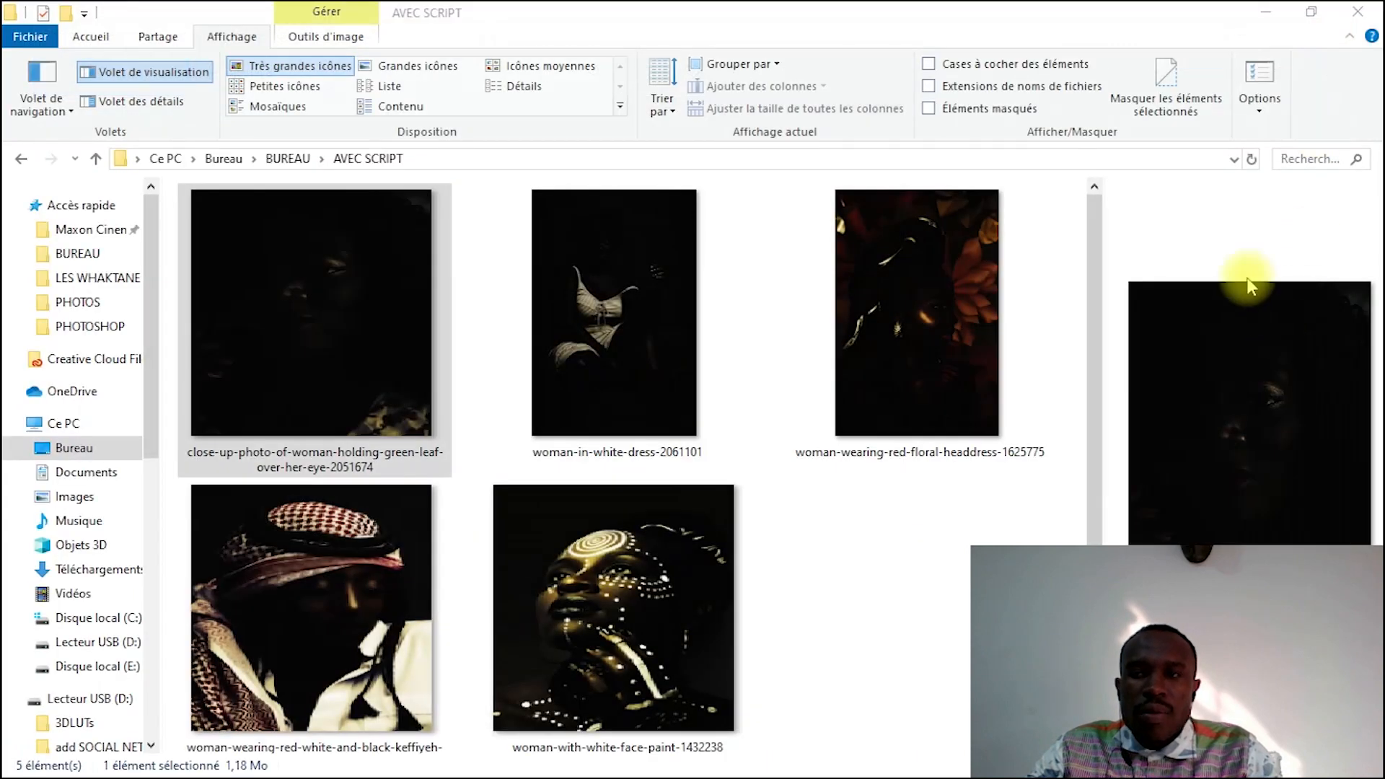
left_click(1271, 13)
key("space")
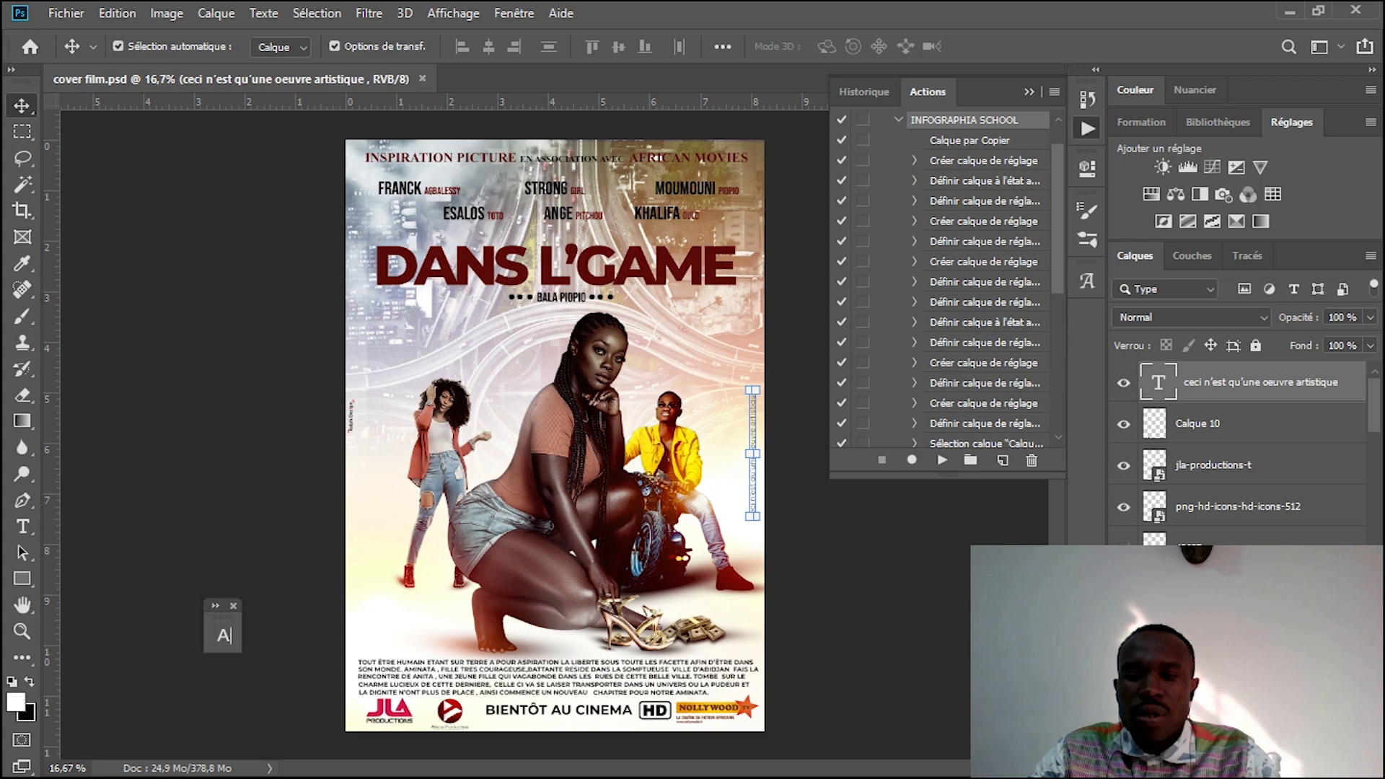
mouse_move(1063, 223)
left_mouse_down()
mouse_move(1052, 385)
mouse_move(1067, 203)
left_mouse_up()
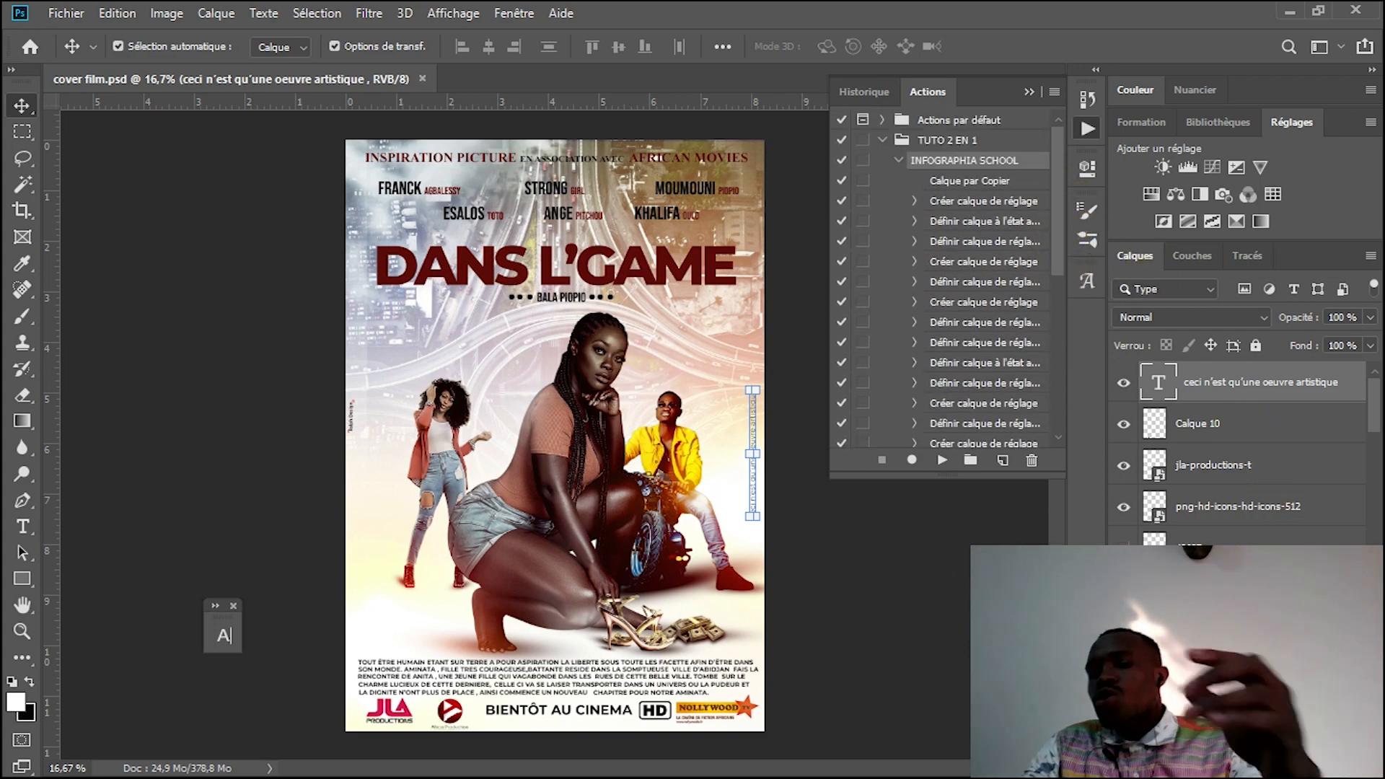